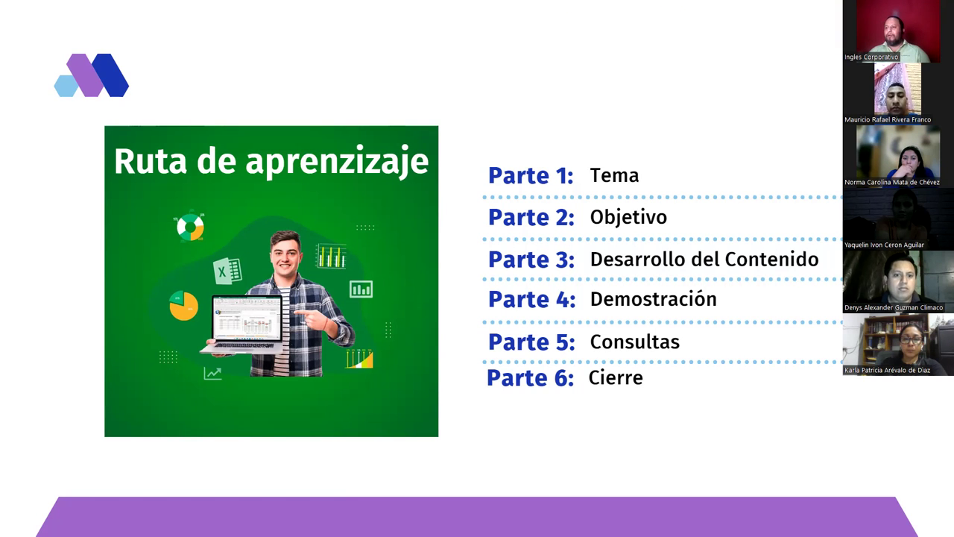
Step: Advance the slideshow through the topic slide to the 'OBJETIVO DE LA SESIÓN 05' slide
key("Right")
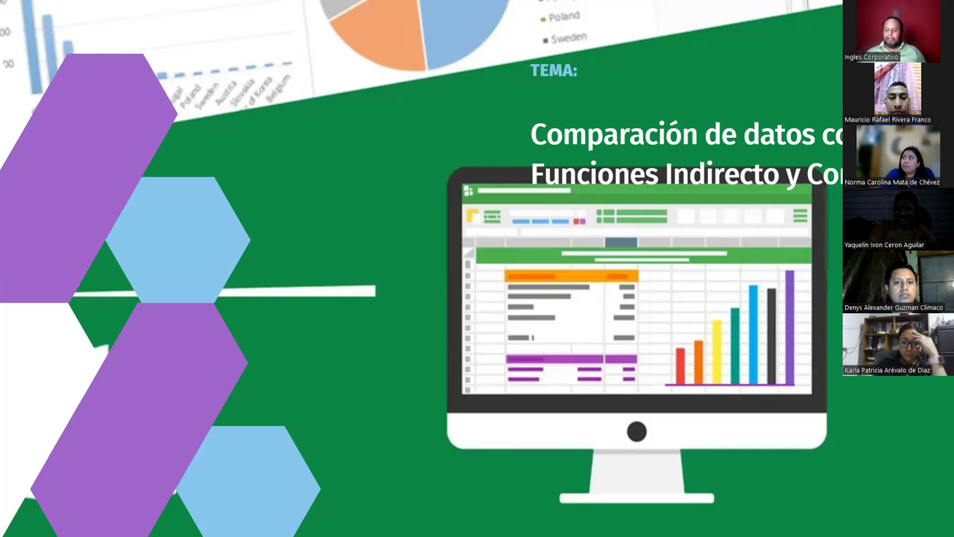
key("Right")
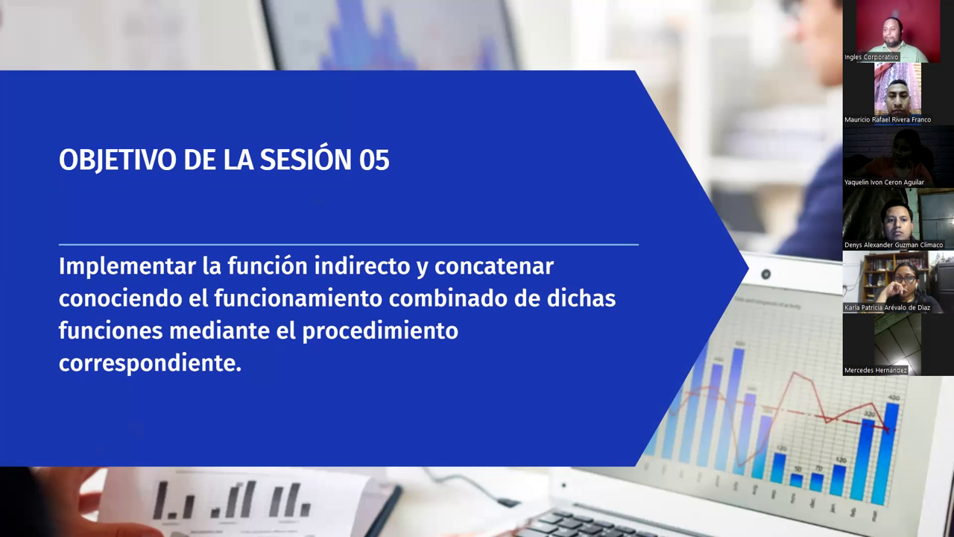
Step: Advance the slideshow to the 'Introducción' slide describing the INDIRECTO function
key("Right")
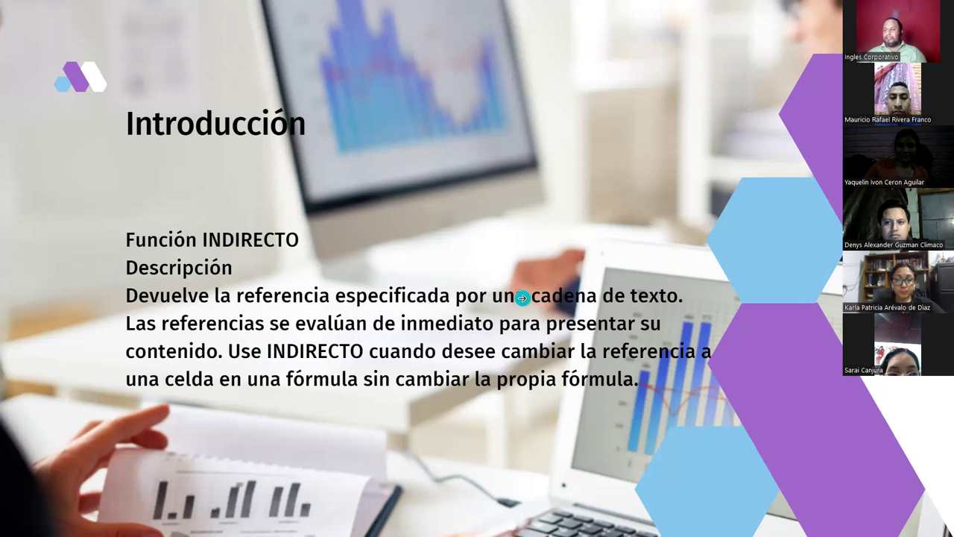
key("Right")
Step: Step back to the Introducción slide on INDIRECTO, then advance past it
key("Left")
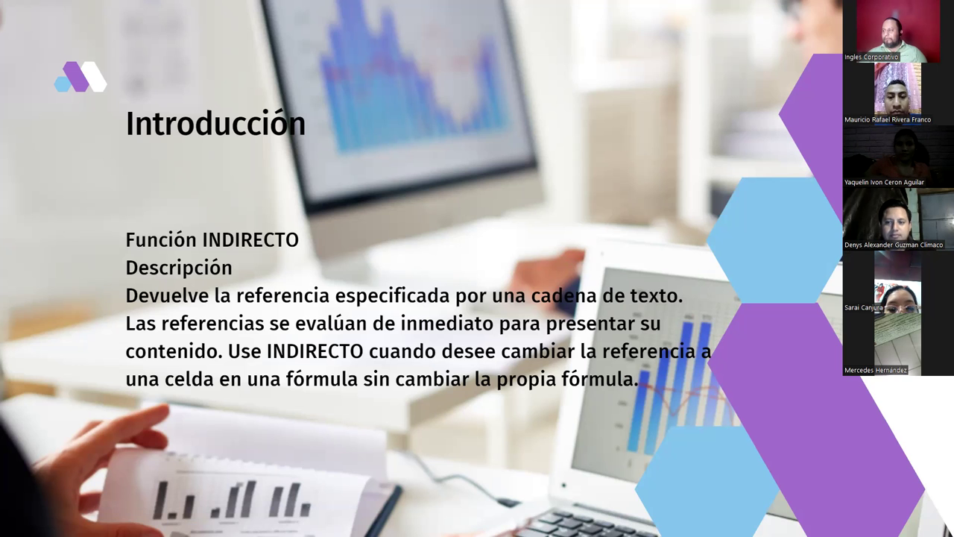
key("Right")
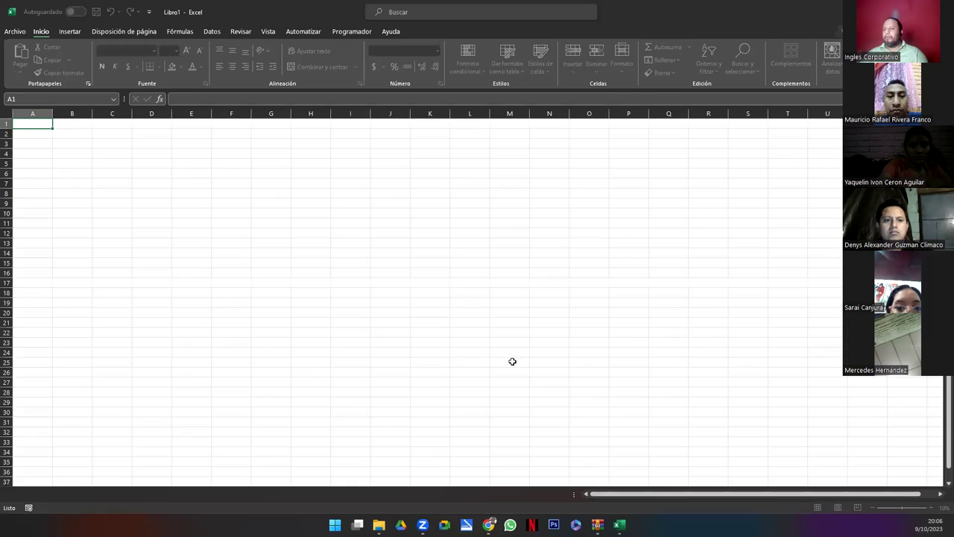
Step: Add the headings FUNCIÓN and OPERADOR above the two example areas
scroll(274, 329, "up", 1)
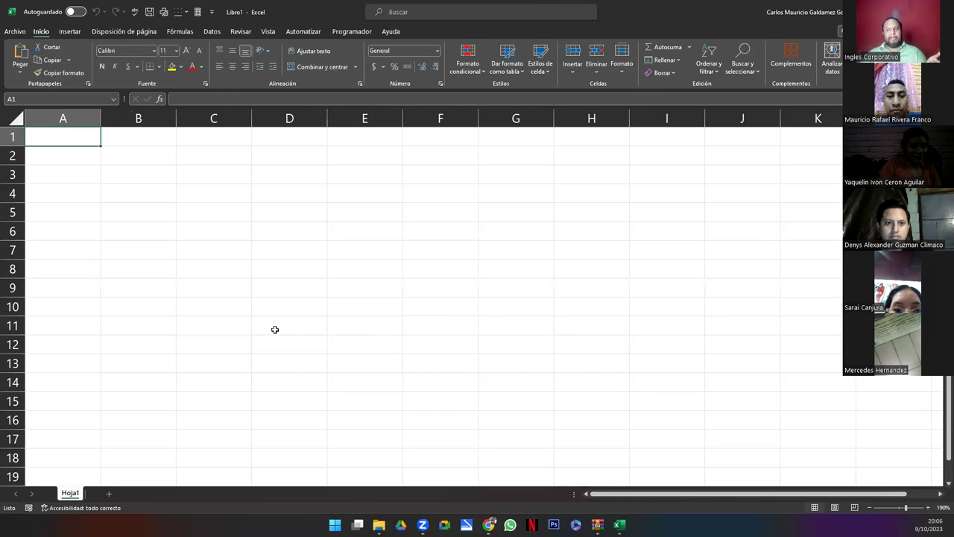
left_click(210, 210)
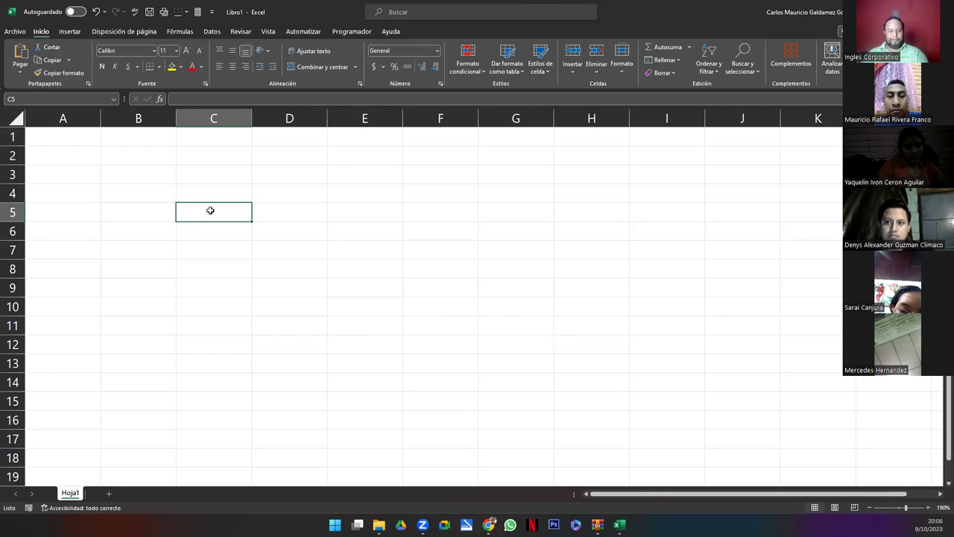
type("FUNCIÓN")
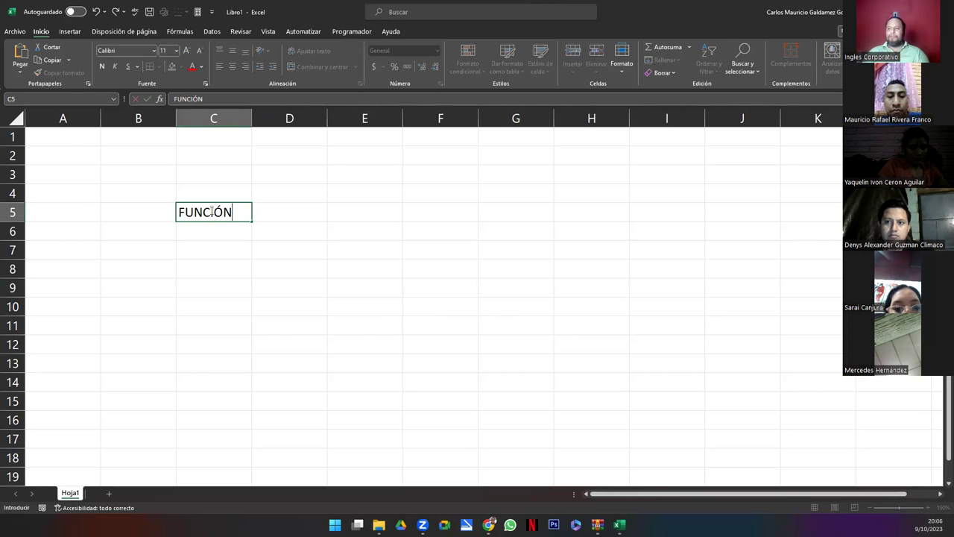
key("Right")
key("Right")
key("Right")
key("Right")
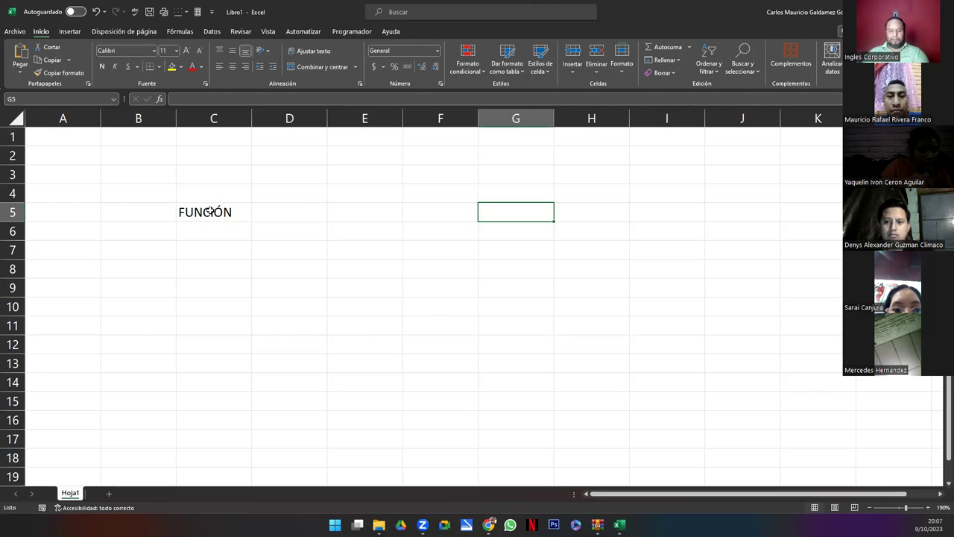
type("OPERADOR")
key("Return")
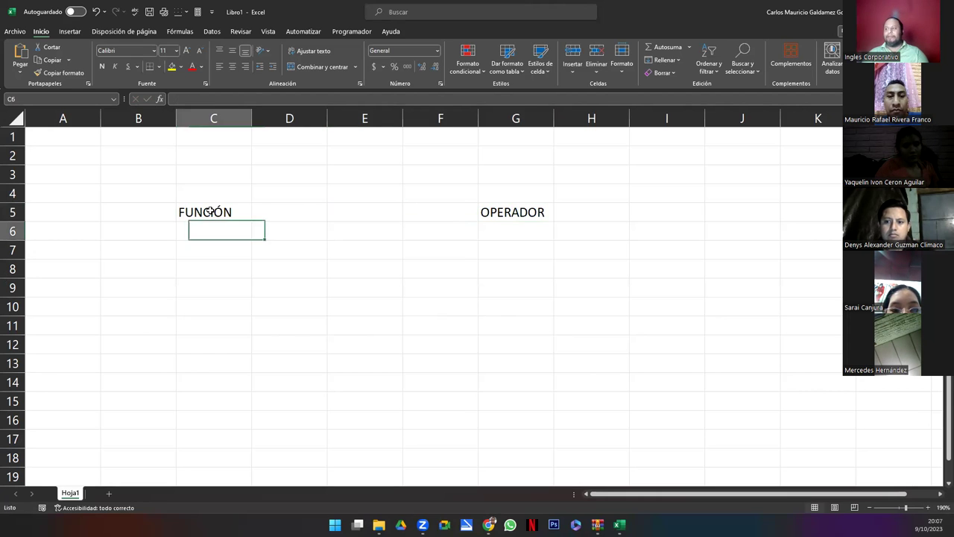
Step: Enter a first name in B6 and a surname in C6
key("Left")
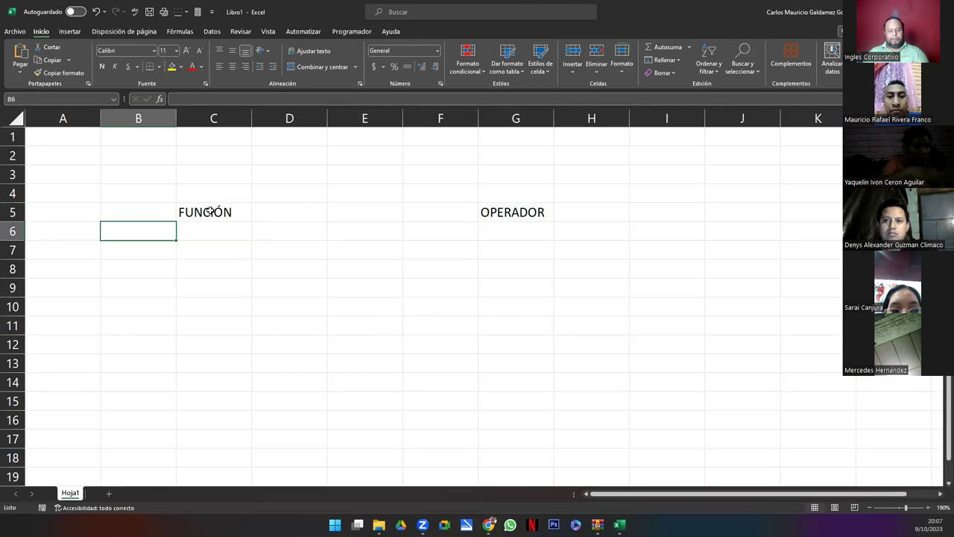
type("cARLOS")
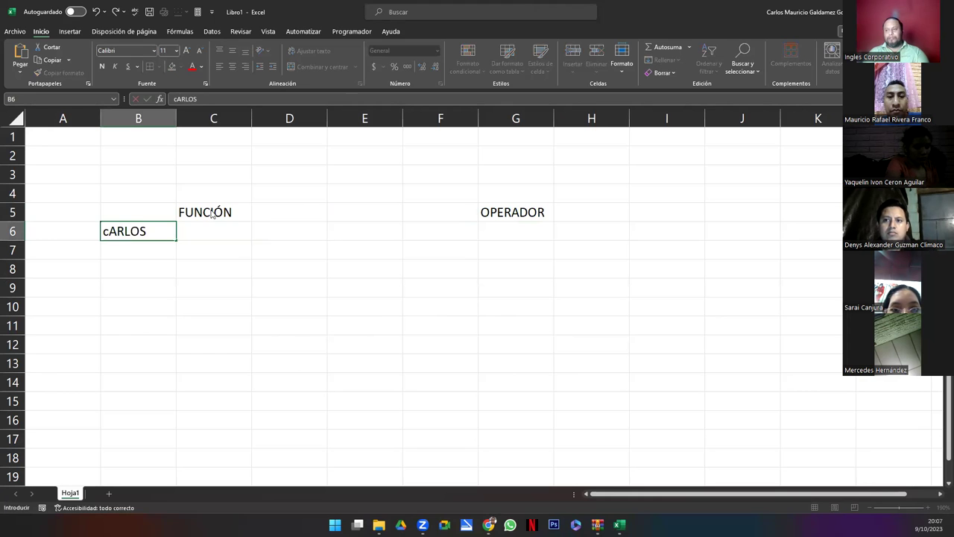
key("Tab")
type("Galdam")
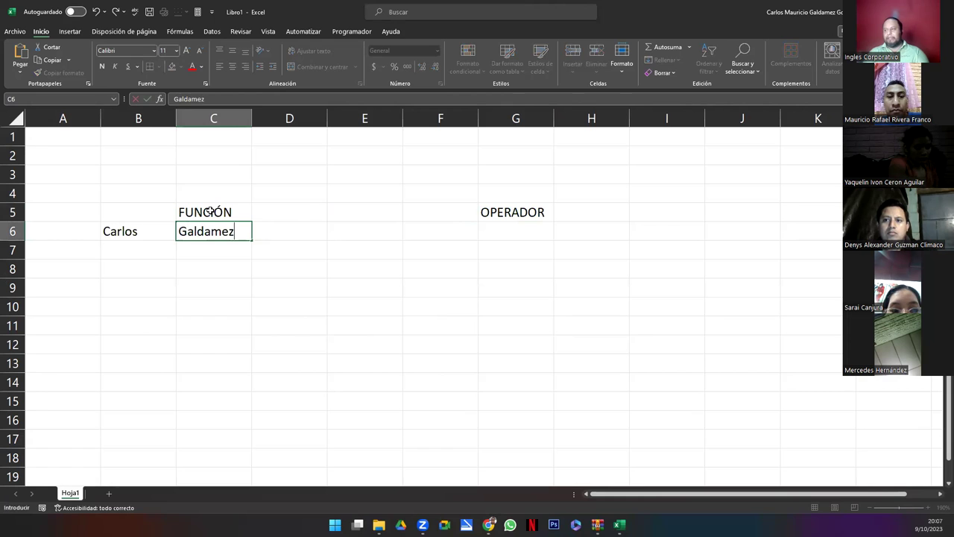
key("Tab")
Step: Copy the names in B6:C6 to F6:G6 and begin a =CONCAT formula in D6
key("Left")
key("Left")
key("shift+Right")
key("ctrl+c")
key("Down")
key("Down")
key("Right")
key("Right")
key("Right")
key("Right")
key("Right")
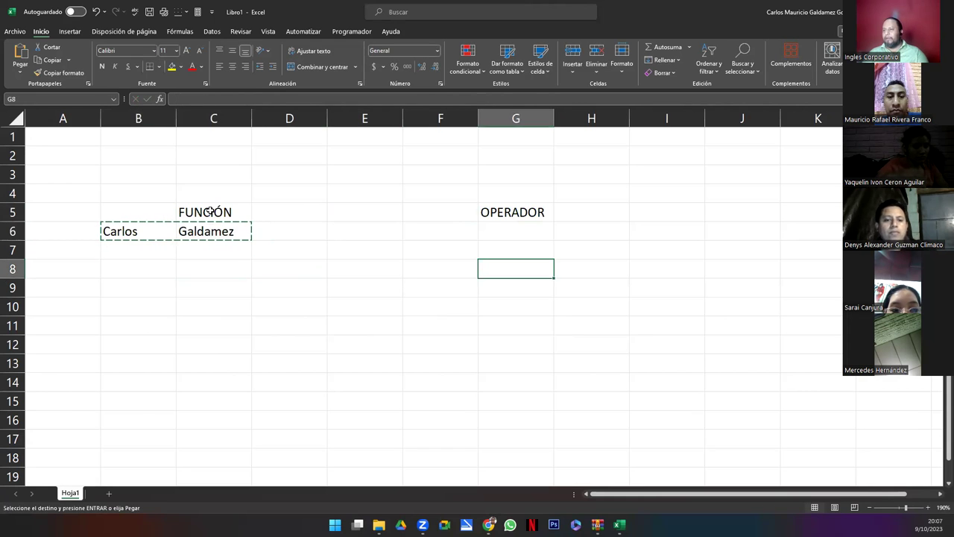
key("Up")
key("Right")
key("Left")
key("Left")
key("Up")
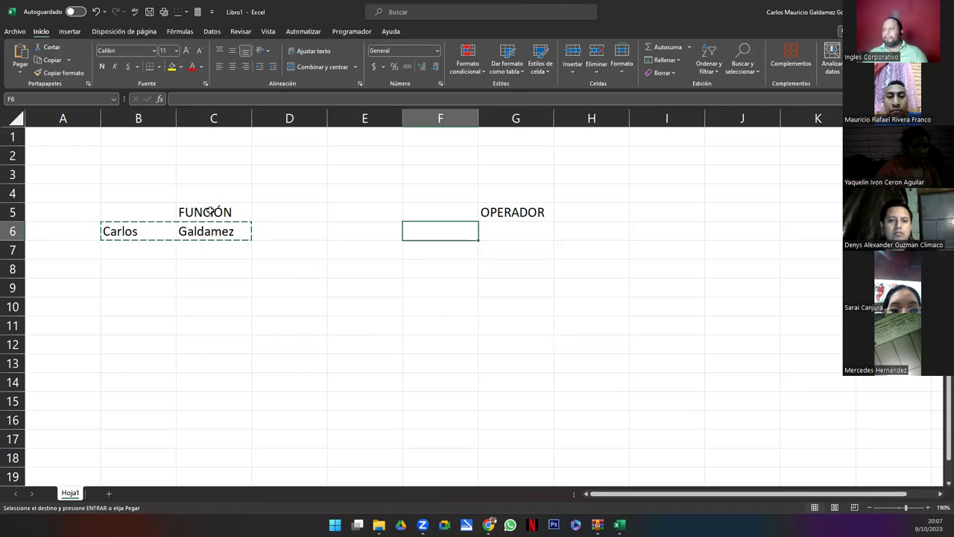
key("ctrl+v")
key("Left")
key("Left")
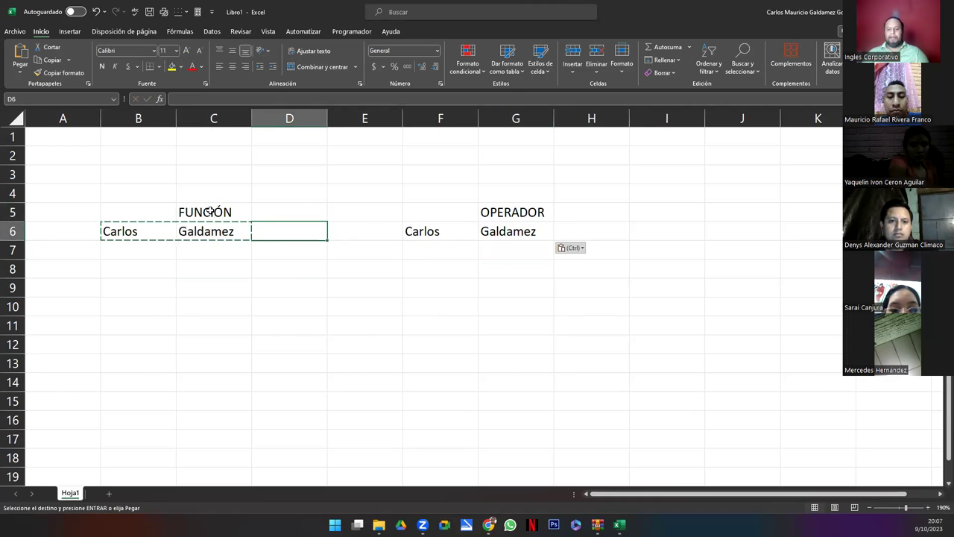
type("=")
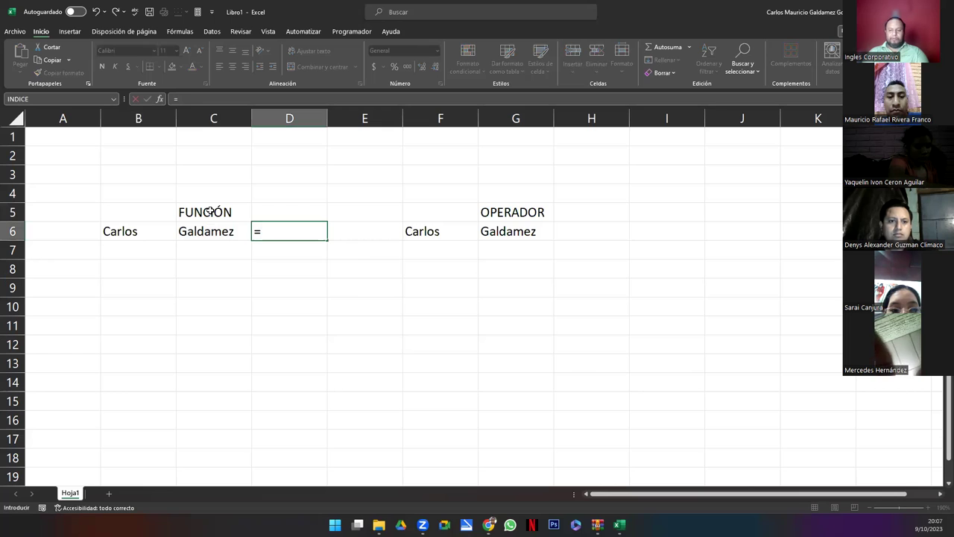
type("conca")
Step: Enter =CONCATENAR(B6;C6) in D6 to join the first name and surname
key("Down")
key("Tab")
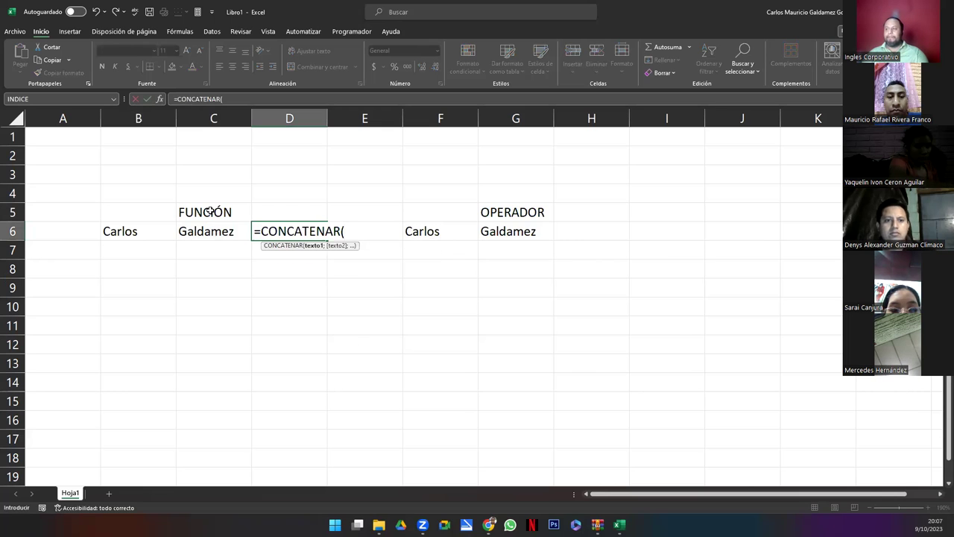
left_click(126, 231)
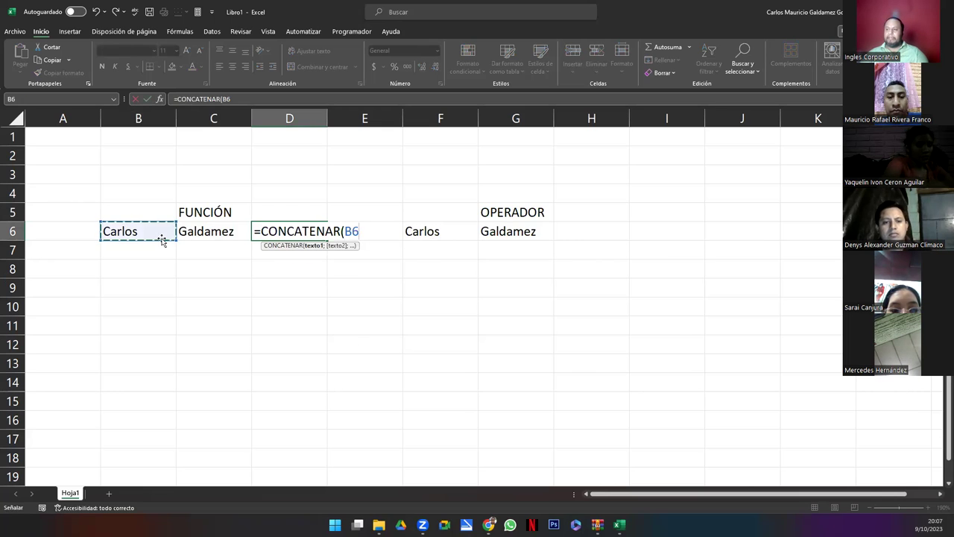
type(";")
left_click(191, 236)
type(")")
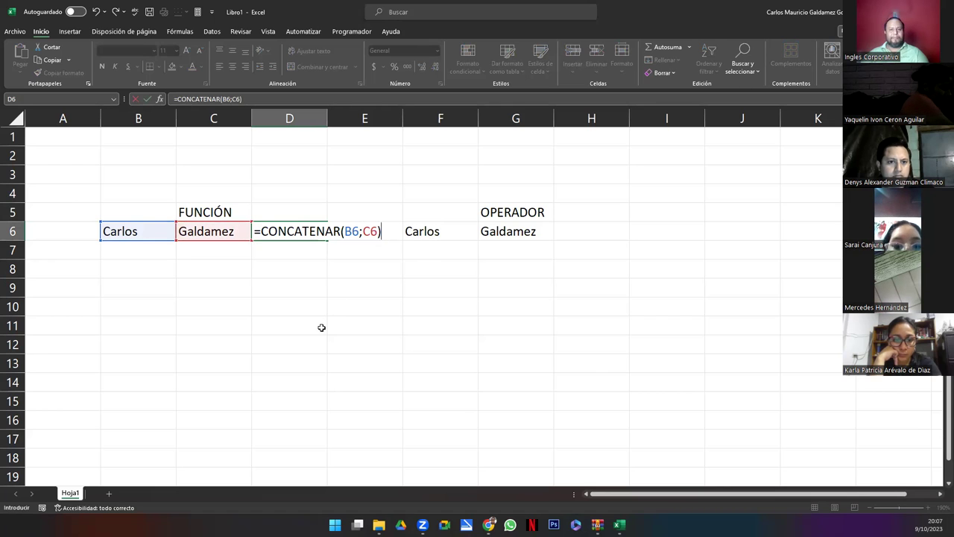
key("Return")
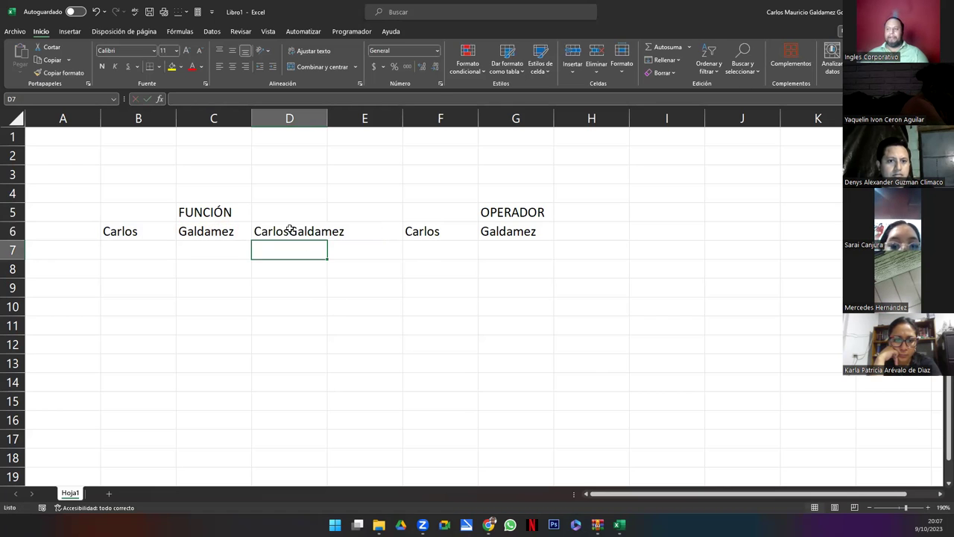
Step: Insert a " " separator so D6 reads =CONCATENAR(B6;" ";C6), and widen column D
left_click(289, 230)
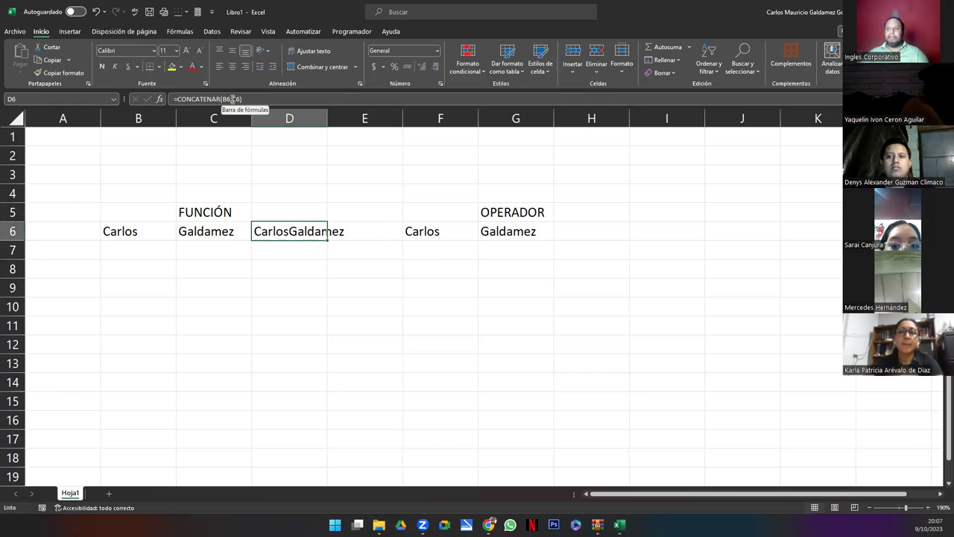
double_click(290, 237)
type("\" \";")
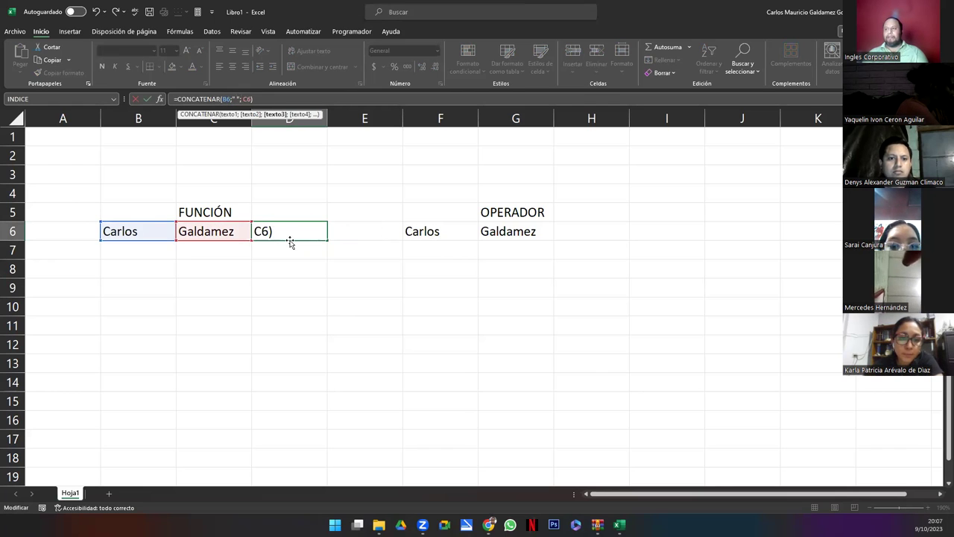
key("Return")
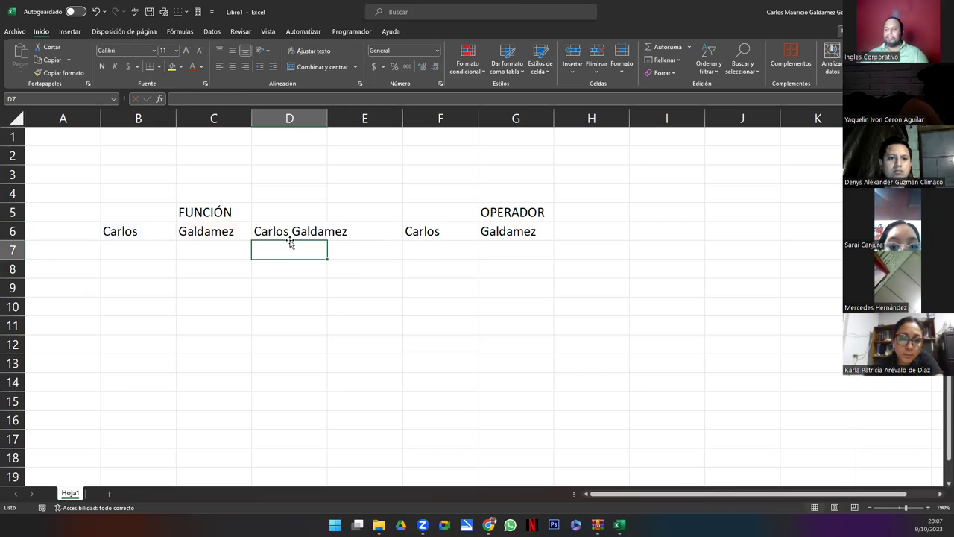
left_click_drag(329, 114, 356, 114)
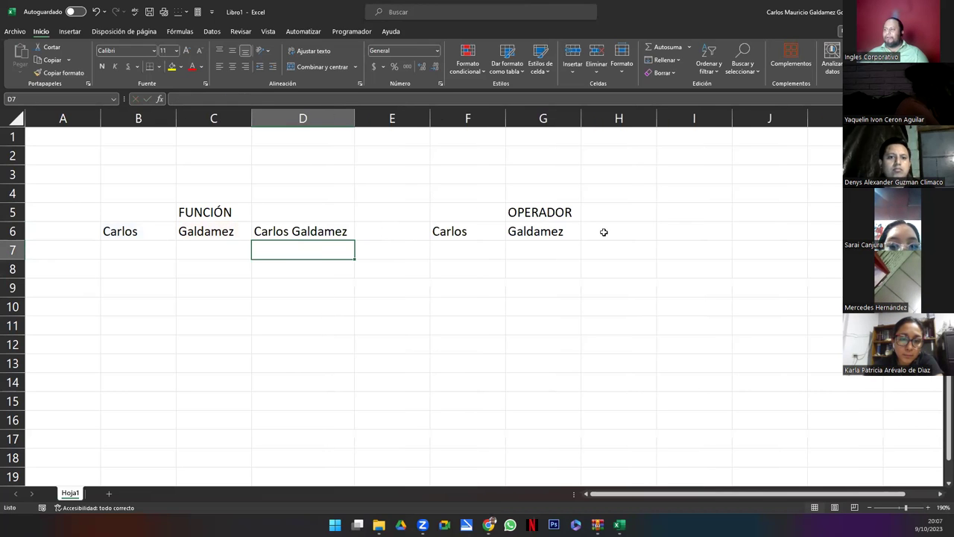
Step: Move the FUNCIÓN heading into D5 and the OPERADOR heading into H5
left_click(604, 232)
left_click(248, 213)
left_click_drag(250, 208, 289, 206)
left_click(570, 206)
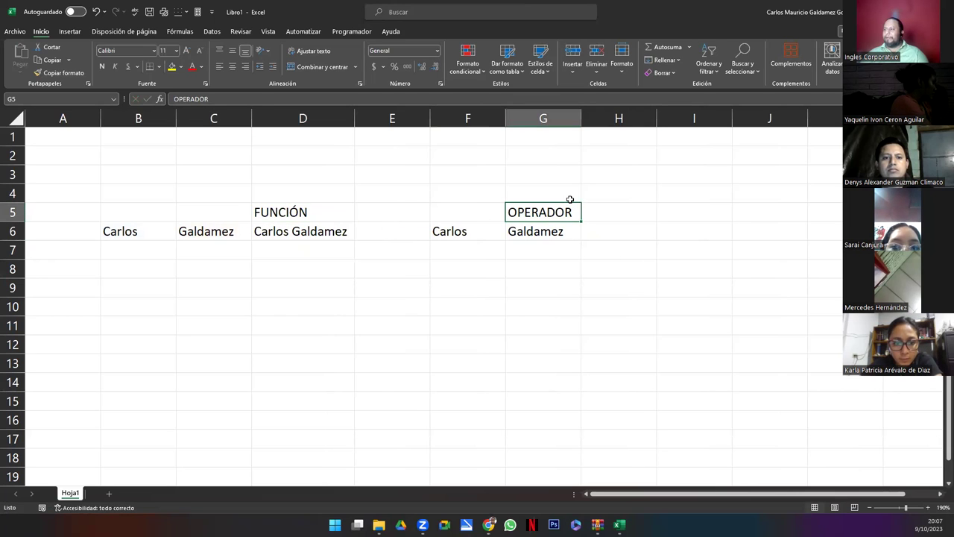
left_click_drag(574, 205, 611, 210)
Step: Enter =F6&" "&G6 in H6 to join the names with the & operator
left_click(613, 233)
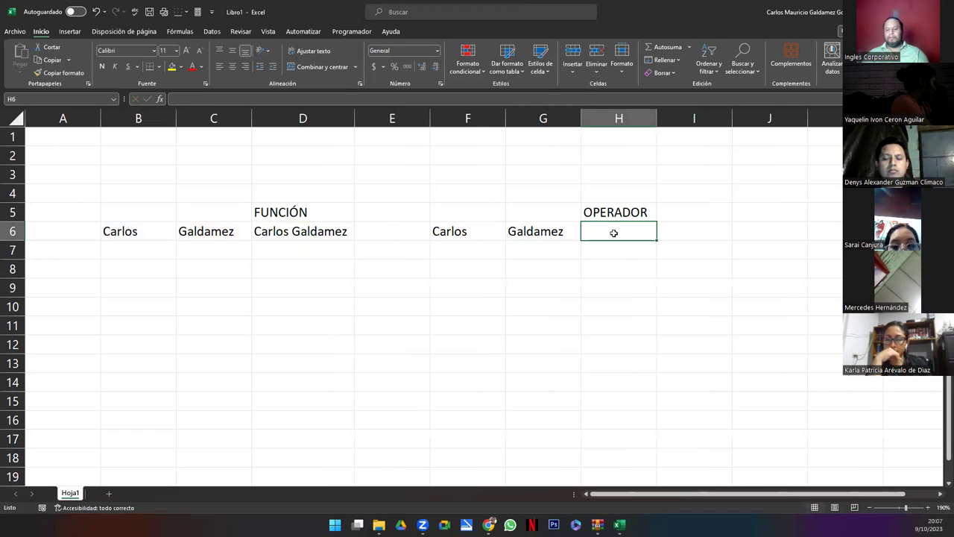
type("=")
key("Left")
key("Left")
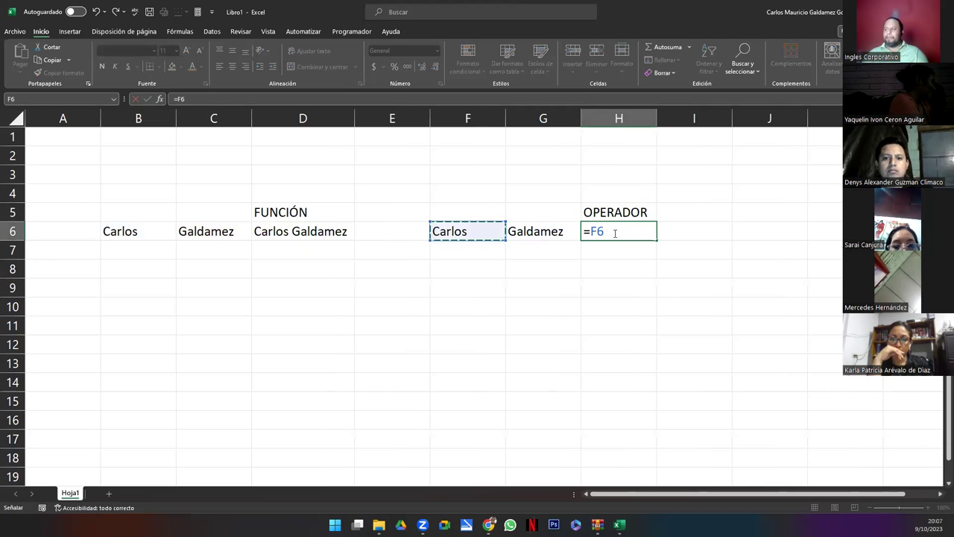
type("&\" \"")
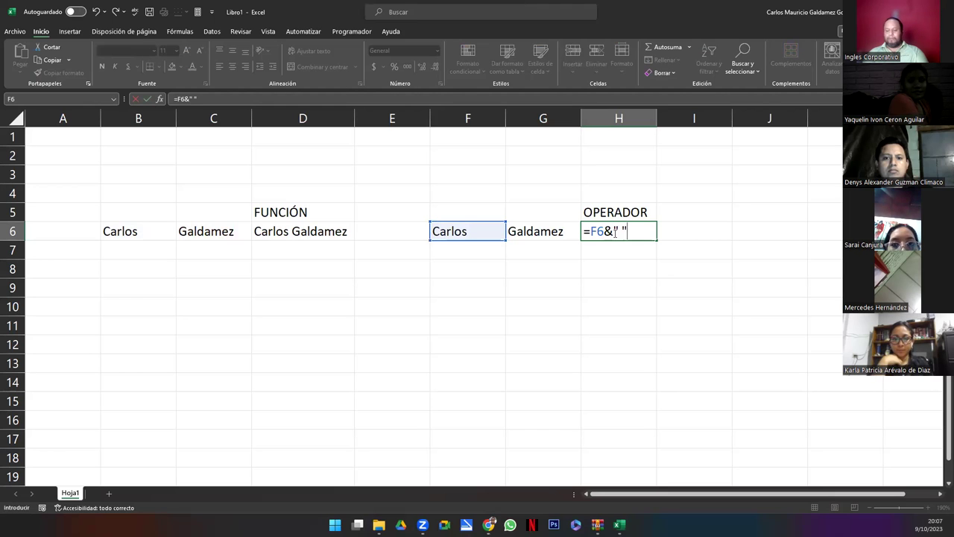
type("&G6")
key("Return")
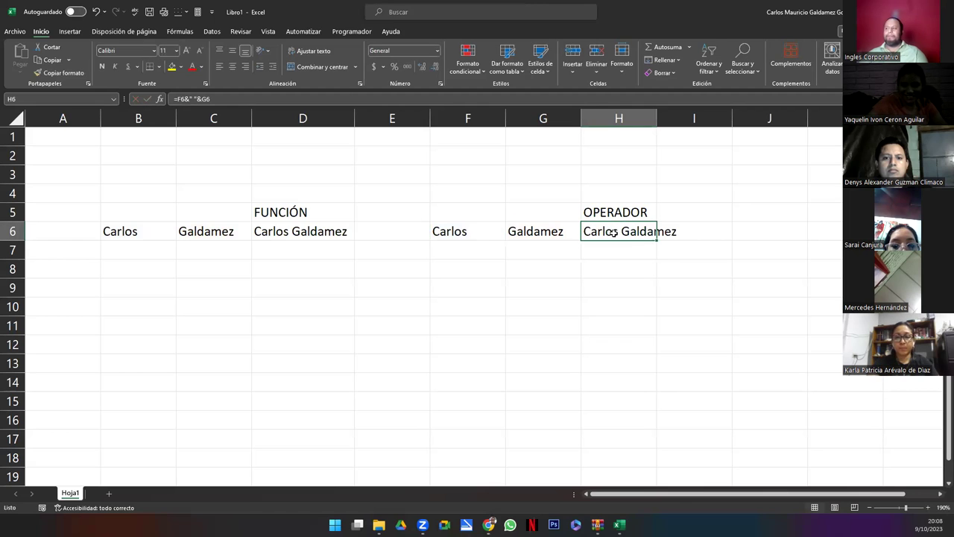
left_click(659, 119)
Step: AutoFit column H and compare the CONCATENAR formula in D6 with the & formula in H6
double_click(658, 119)
left_click(272, 233)
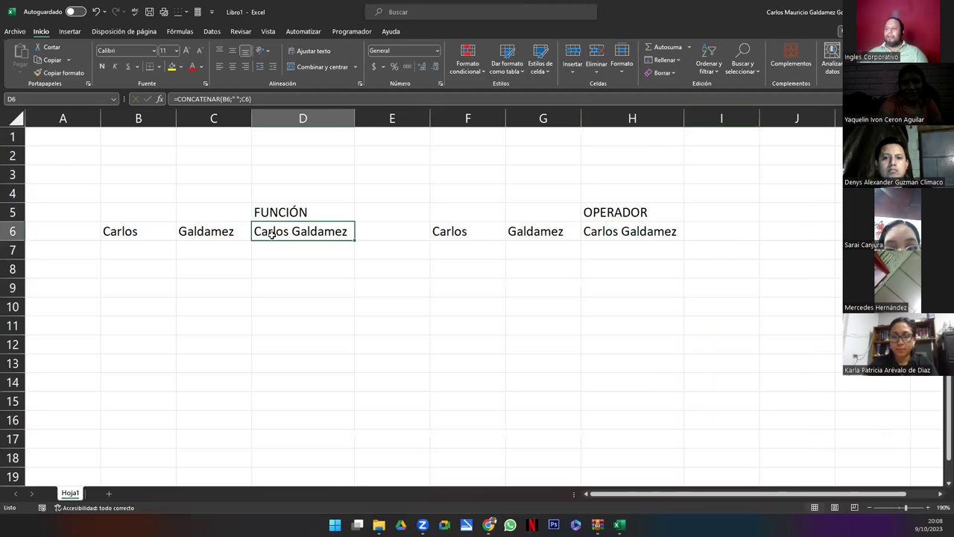
left_click_drag(274, 213, 275, 230)
left_click(313, 231)
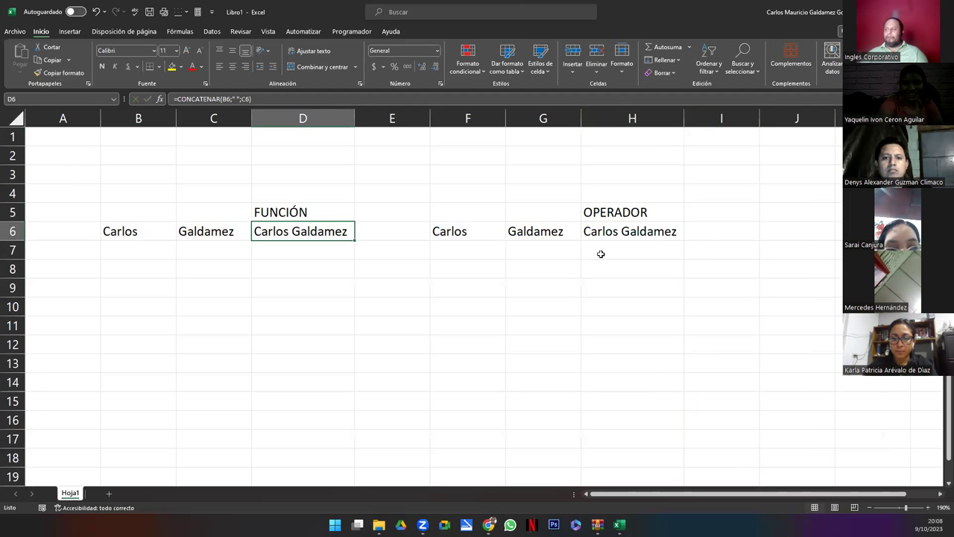
left_click(605, 235)
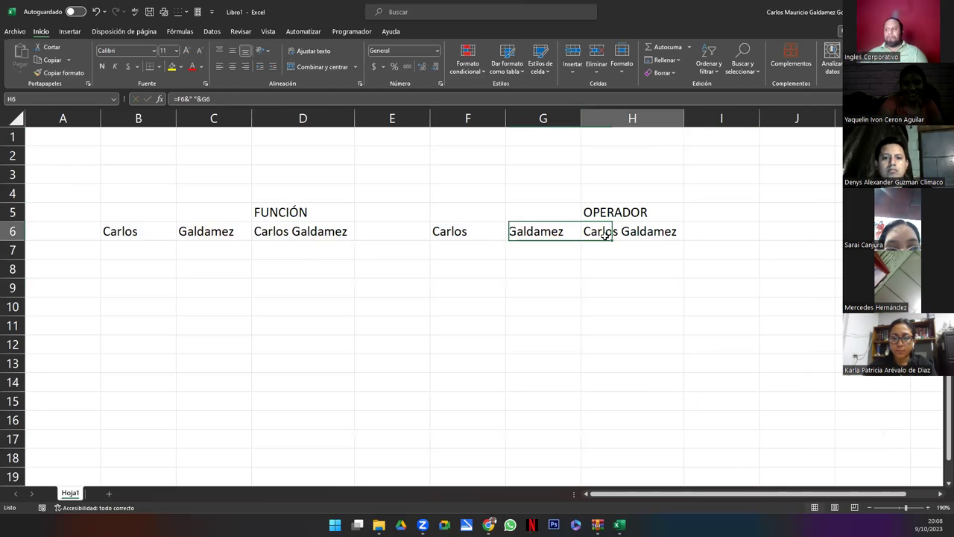
left_click(313, 230)
left_click(627, 235)
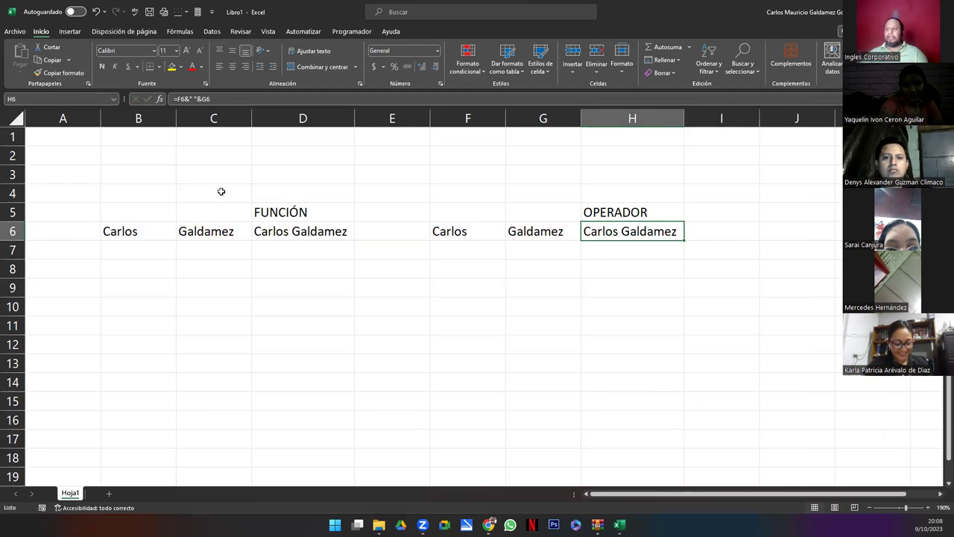
Step: Review the D6 and H6 formulas in edit mode without changes, then highlight block B5:D6
left_click(315, 208)
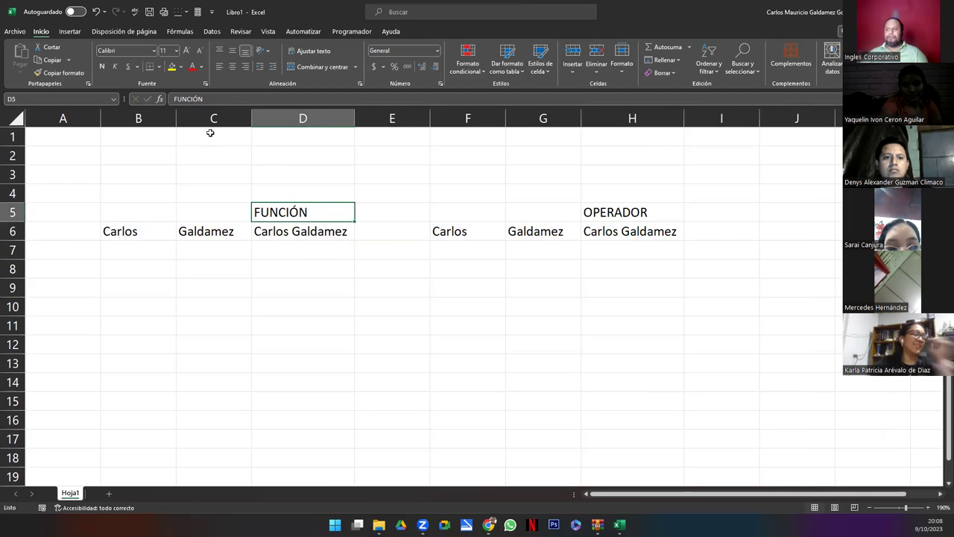
double_click(273, 235)
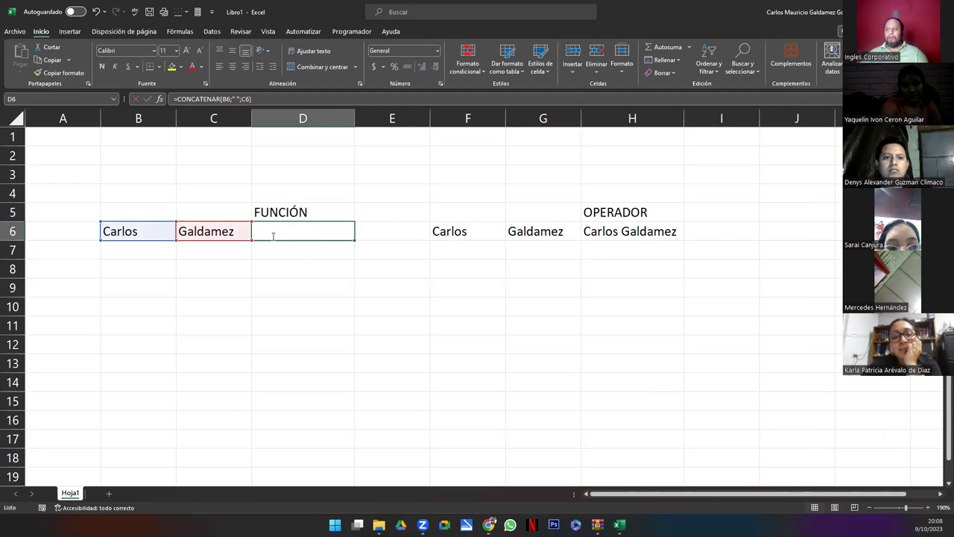
left_click(643, 231)
double_click(587, 231)
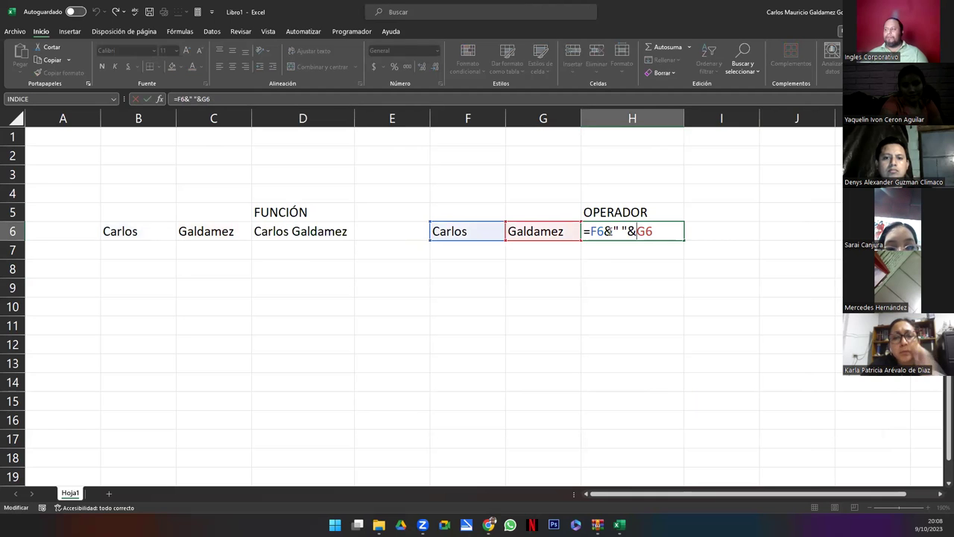
double_click(608, 231)
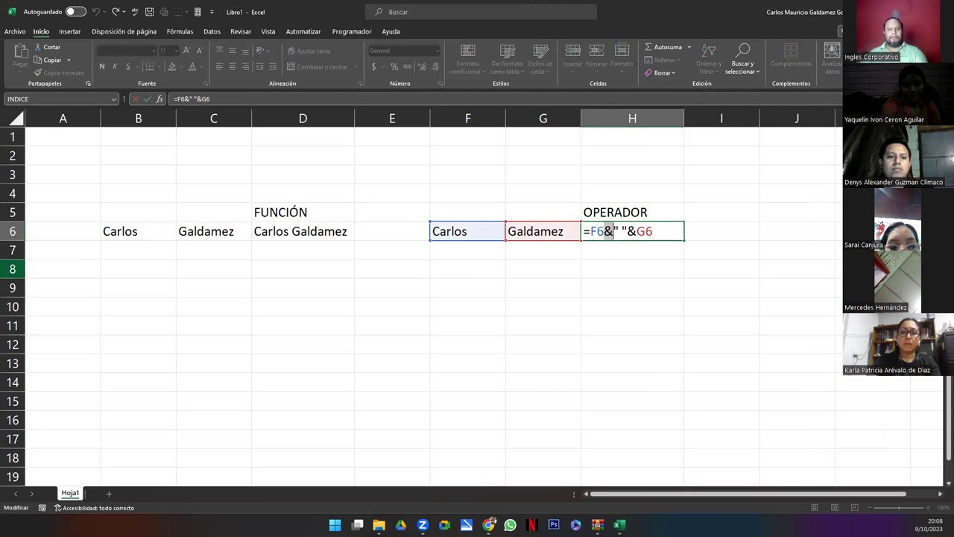
left_click(192, 234)
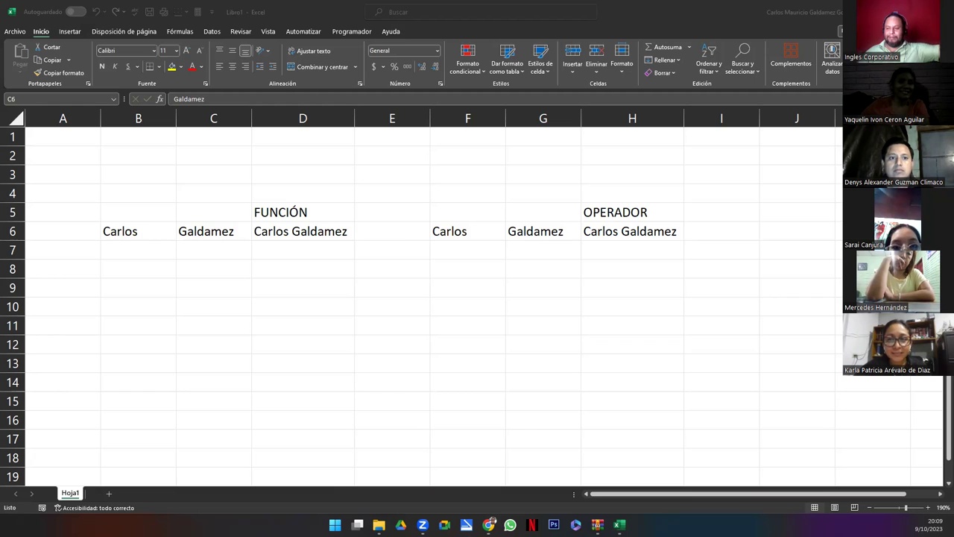
left_click(187, 241)
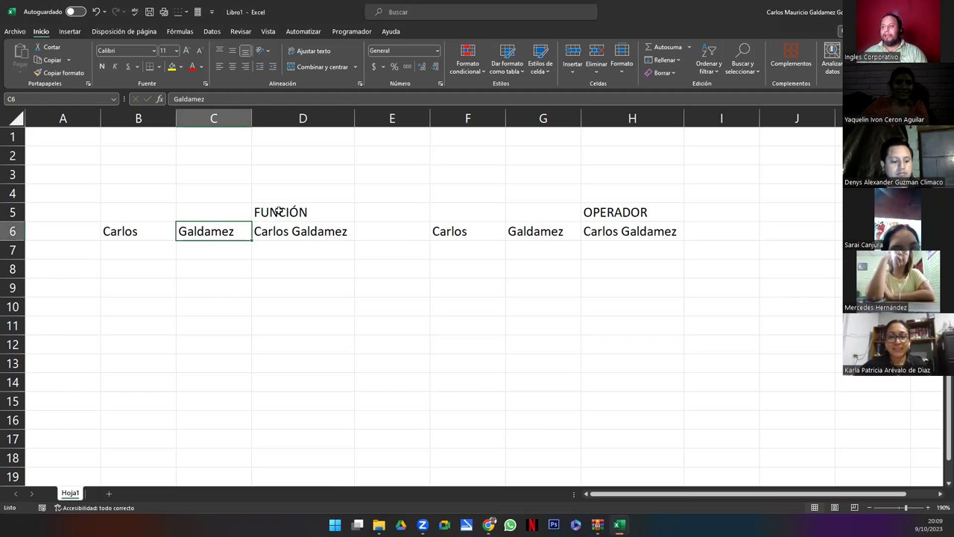
left_click_drag(277, 212, 155, 229)
Step: Highlight the OPERADOR example block F5:H6, then clear the selection
left_click(464, 215)
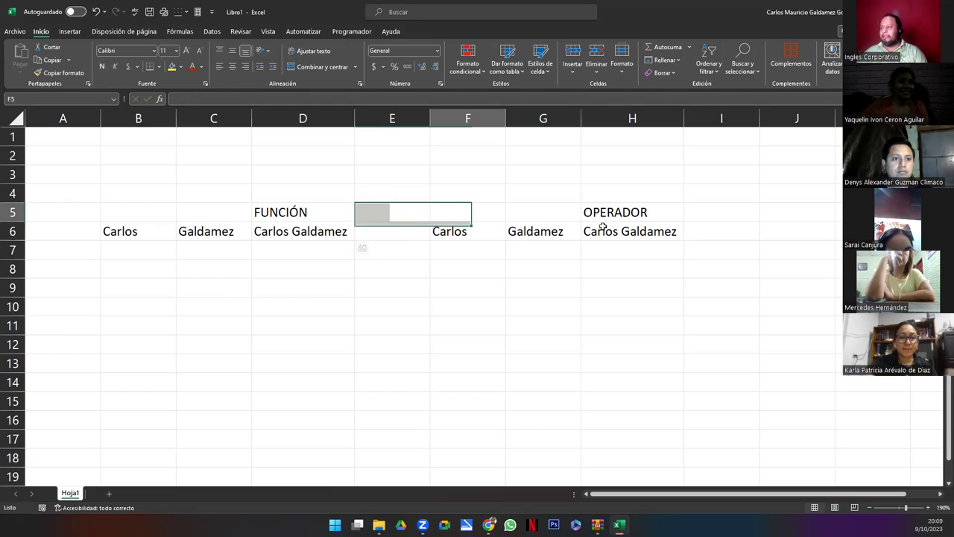
left_click_drag(464, 215, 602, 226)
left_click(244, 275)
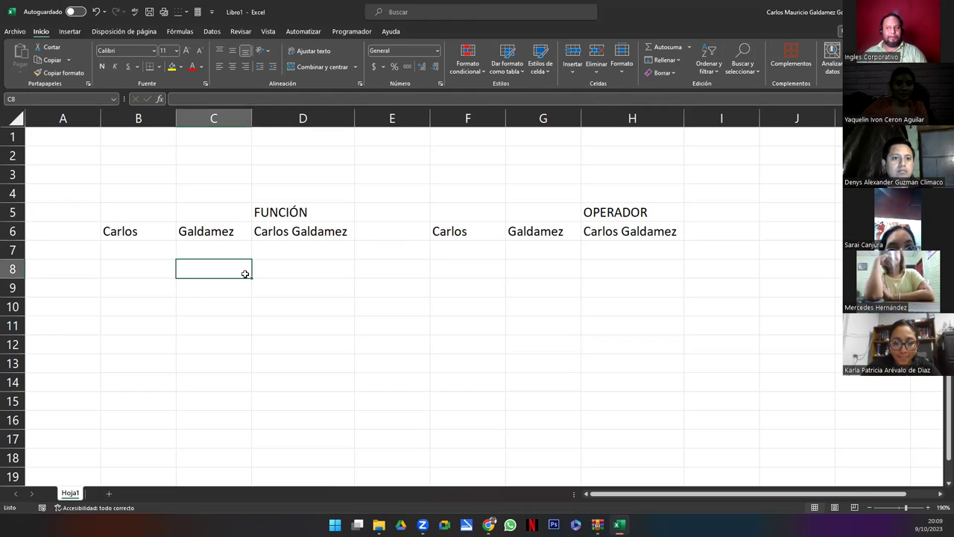
Step: Start a =CONCAT( formula in D9 and open the CONCAT help article
left_click(270, 287)
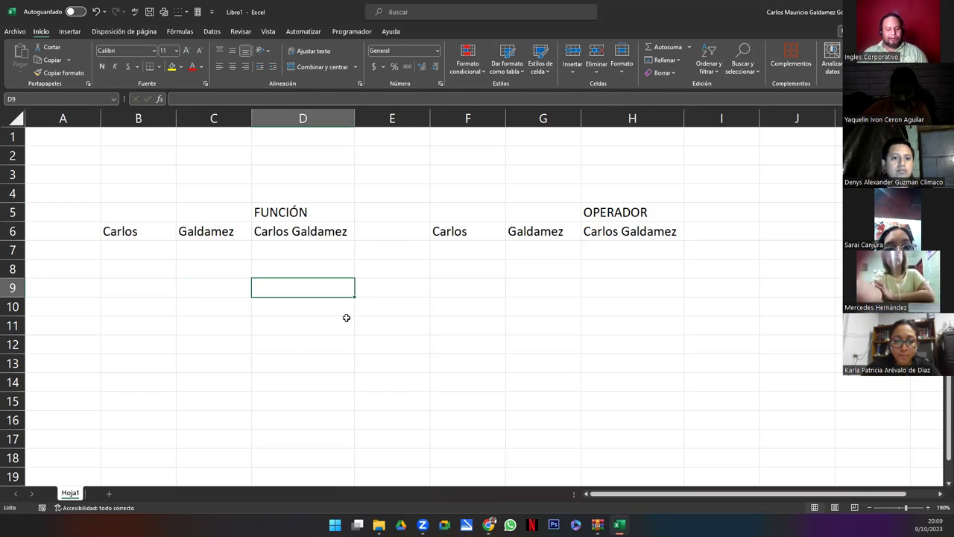
type("=con")
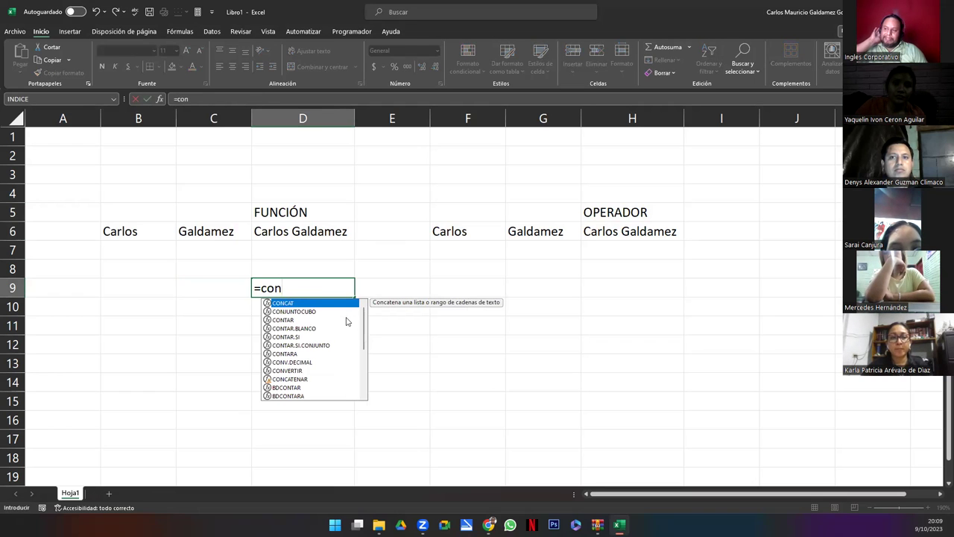
key("Tab")
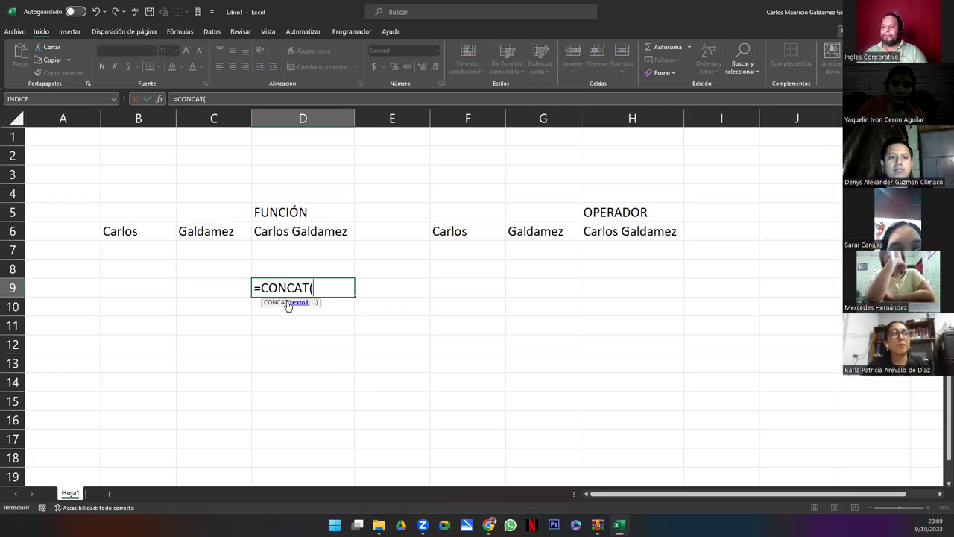
left_click(275, 302)
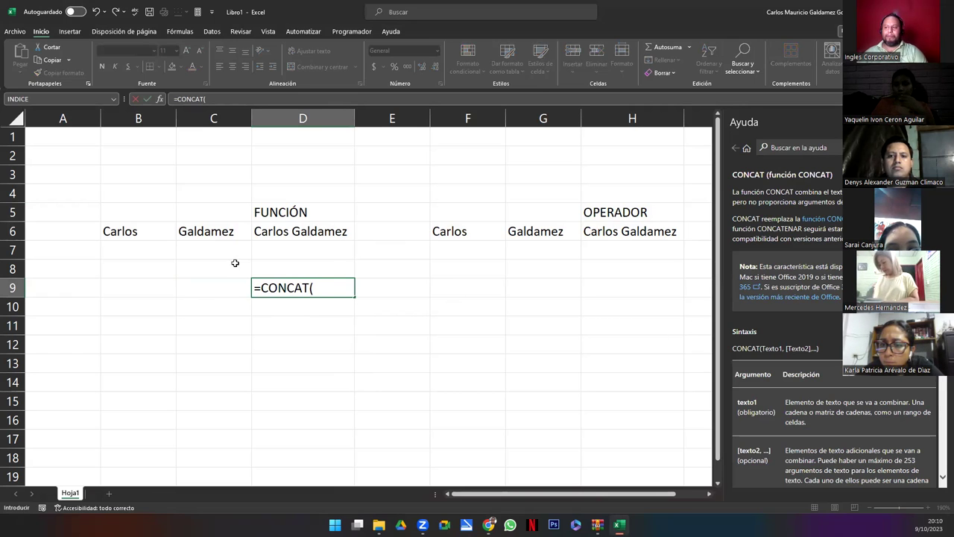
Step: Complete =CONCAT(B6:H6) in D9 to join the whole row 6
left_click_drag(130, 233, 618, 233)
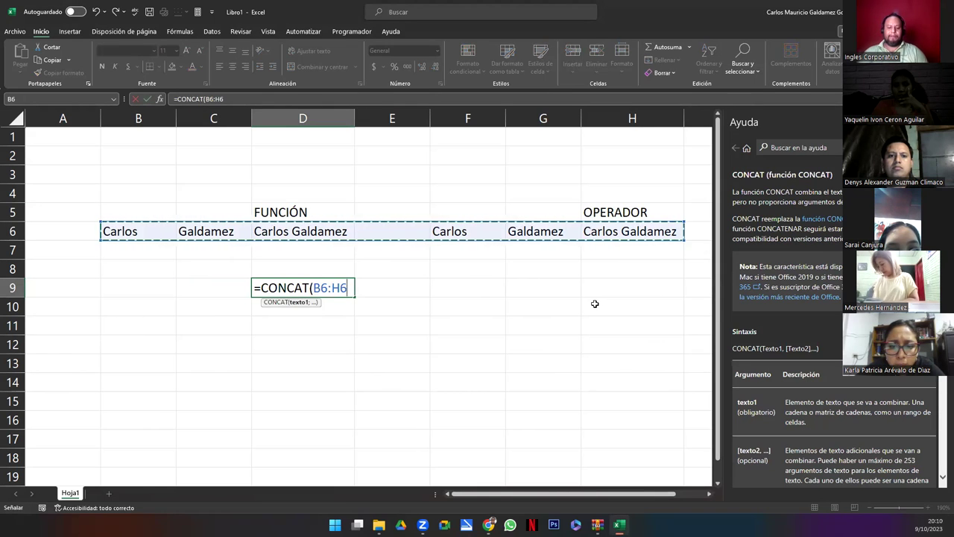
type(")")
key("Return")
key("Up")
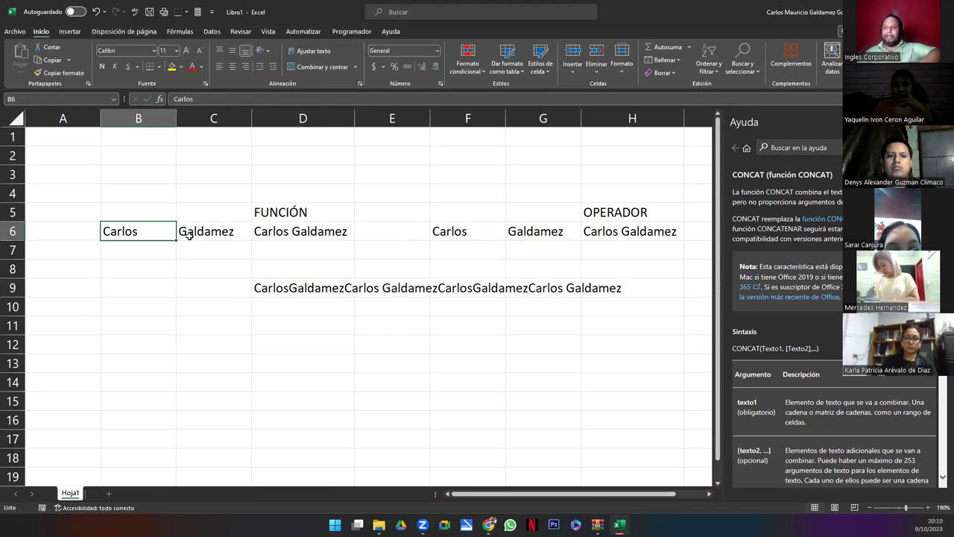
Step: Compare the D6, H6 and D9 formulas and their source ranges, leaving D6 unchanged
left_click_drag(157, 238, 238, 235)
left_click(283, 235)
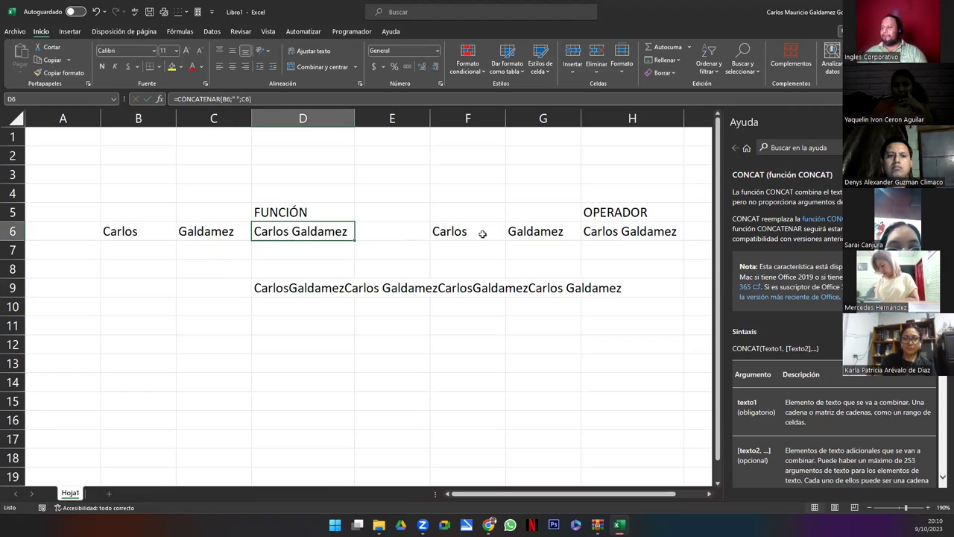
left_click_drag(482, 234, 526, 232)
left_click(627, 226)
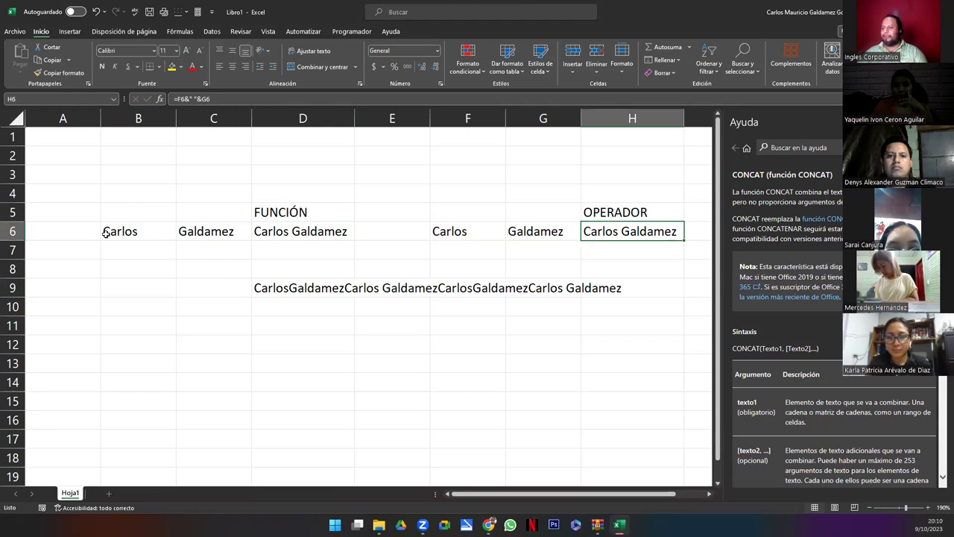
left_click_drag(105, 234, 664, 231)
left_click(317, 292)
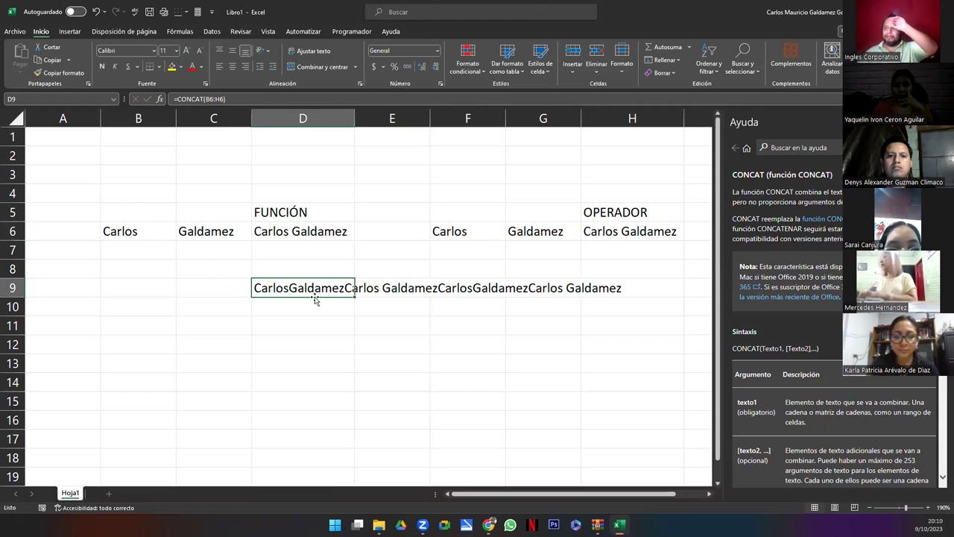
left_click(379, 287)
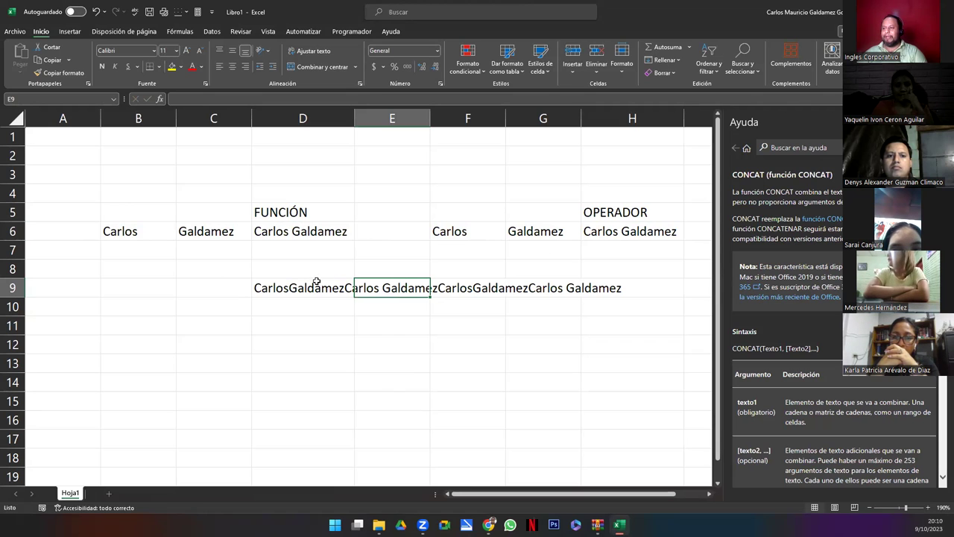
left_click(279, 233)
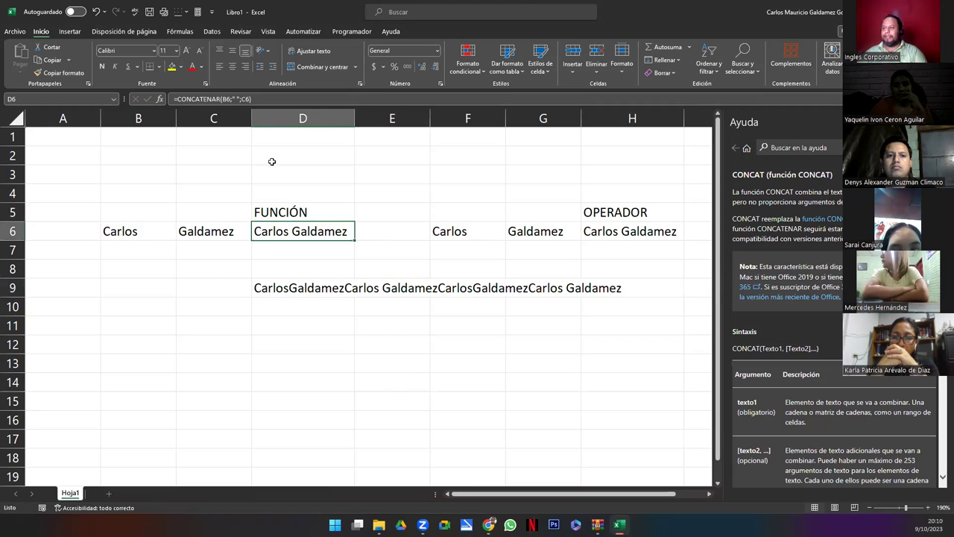
left_click(235, 97)
left_click(279, 231)
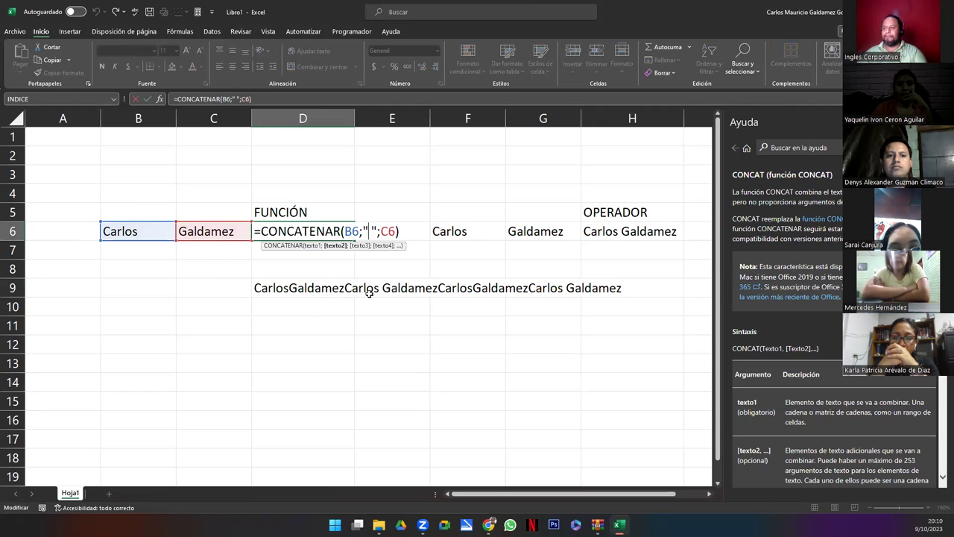
key("Escape")
Step: Delete the CONCAT result in D9:H9 and close the CONCAT help pane
left_click(375, 290)
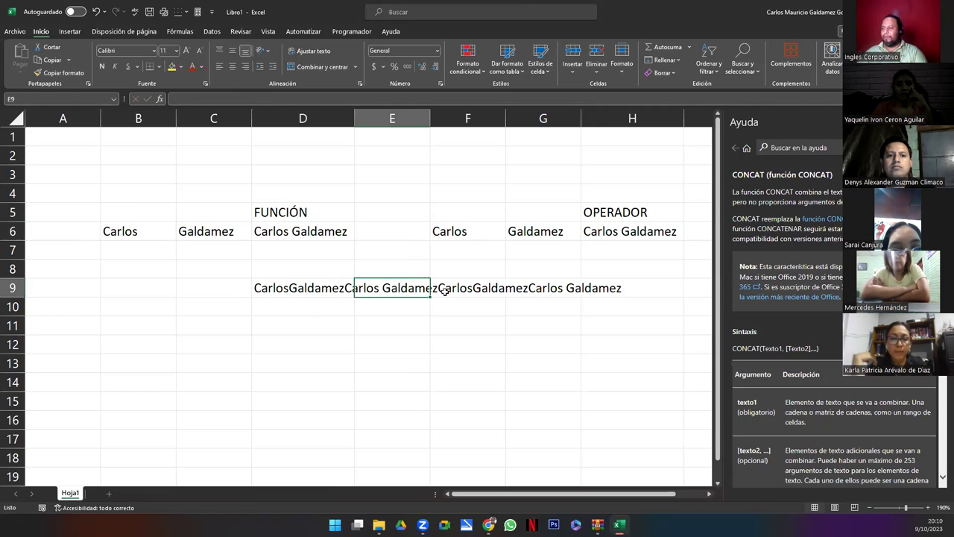
left_click(559, 291)
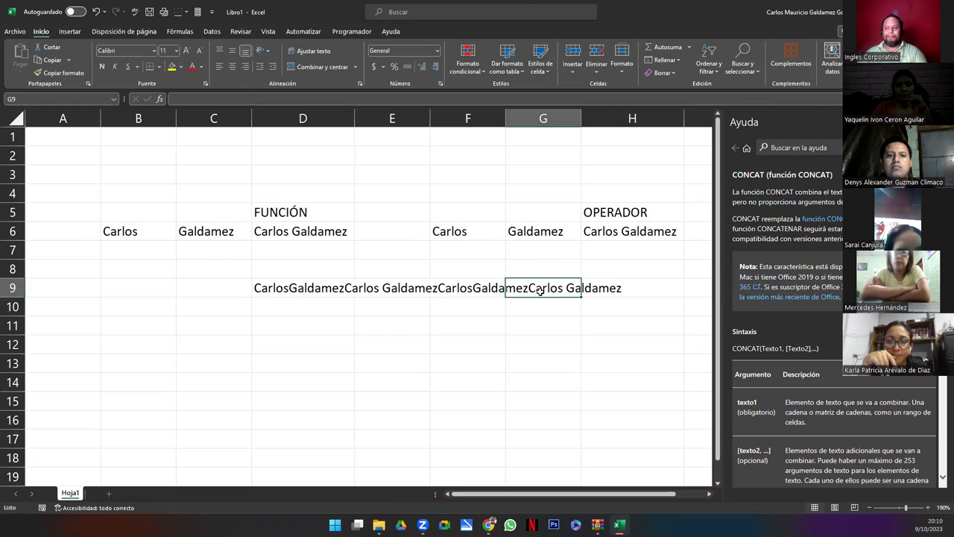
left_click_drag(279, 288, 641, 289)
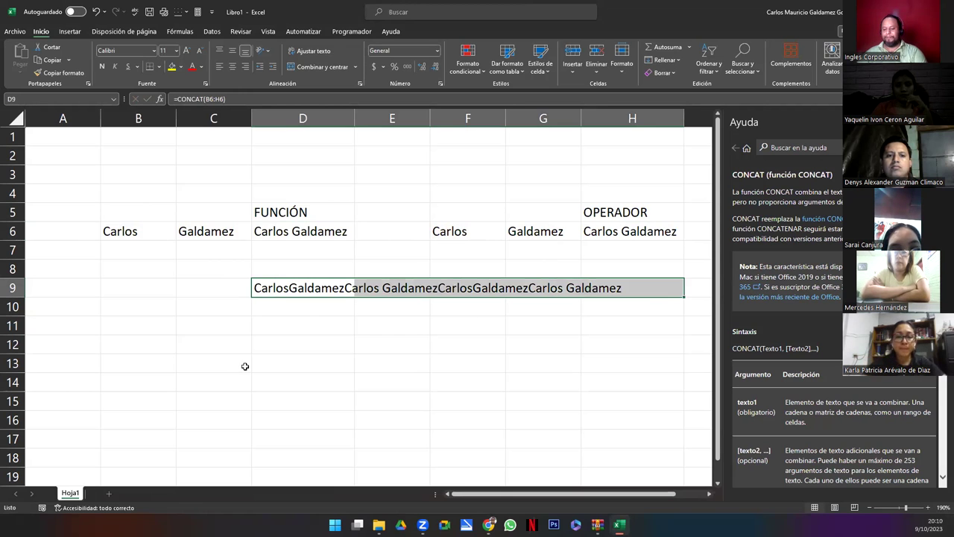
key("Delete")
left_click(167, 322)
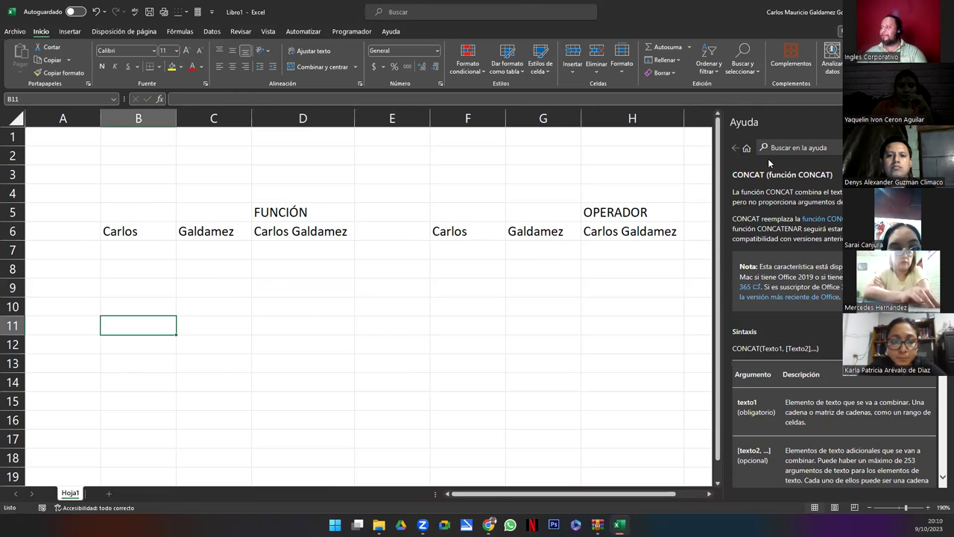
left_click(940, 121)
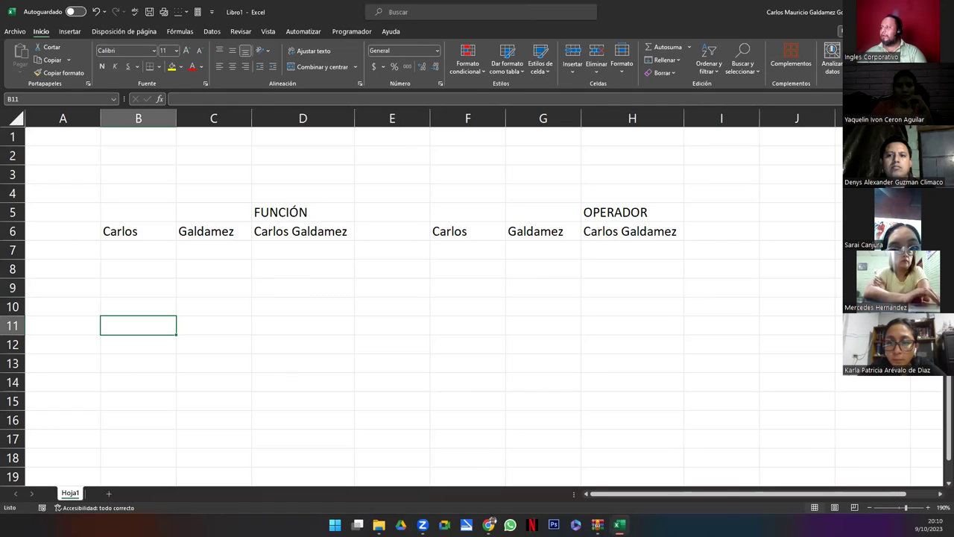
Step: Present the Función CONCATENAR and Ejercicio slides, pointing out the SISTEMA DE CONSULTAS exercise's MARCA field
key("alt+Tab")
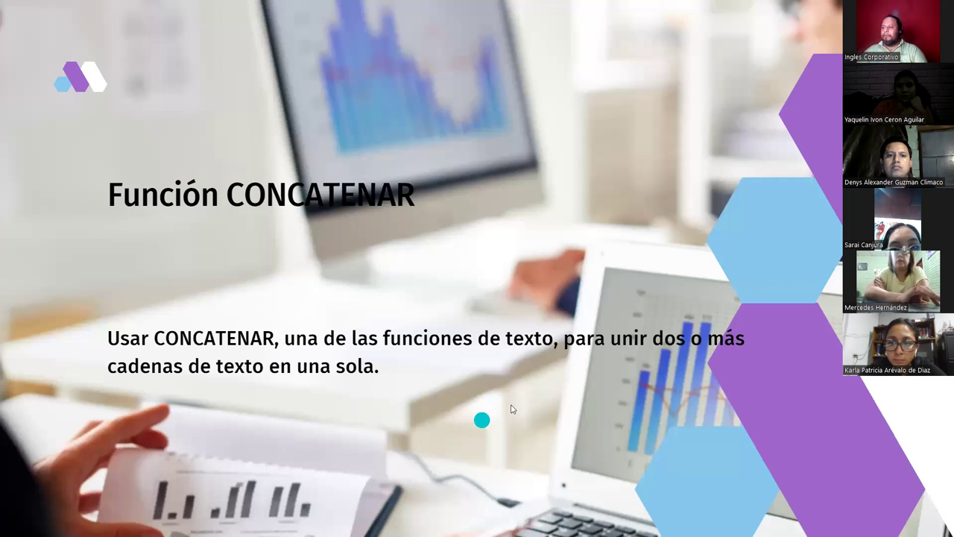
key("Right")
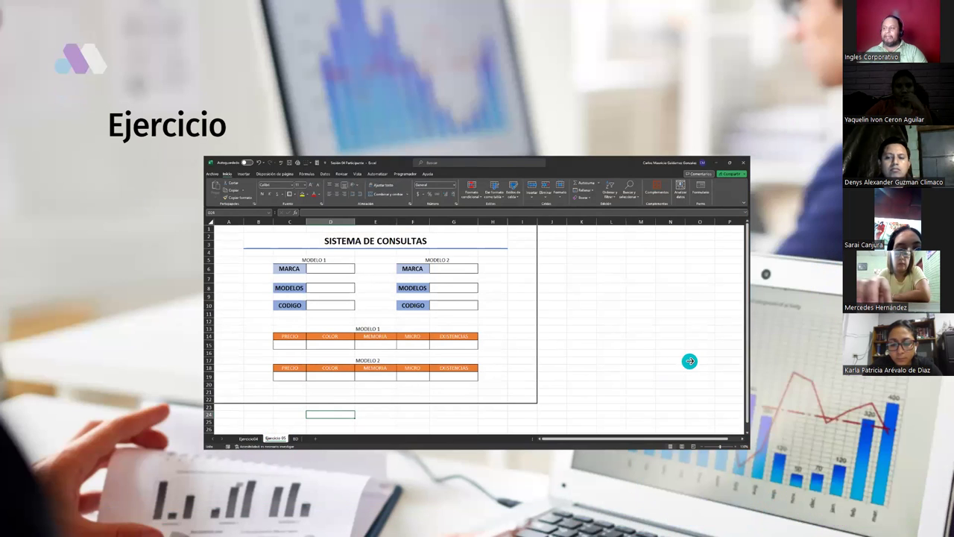
left_click(689, 361)
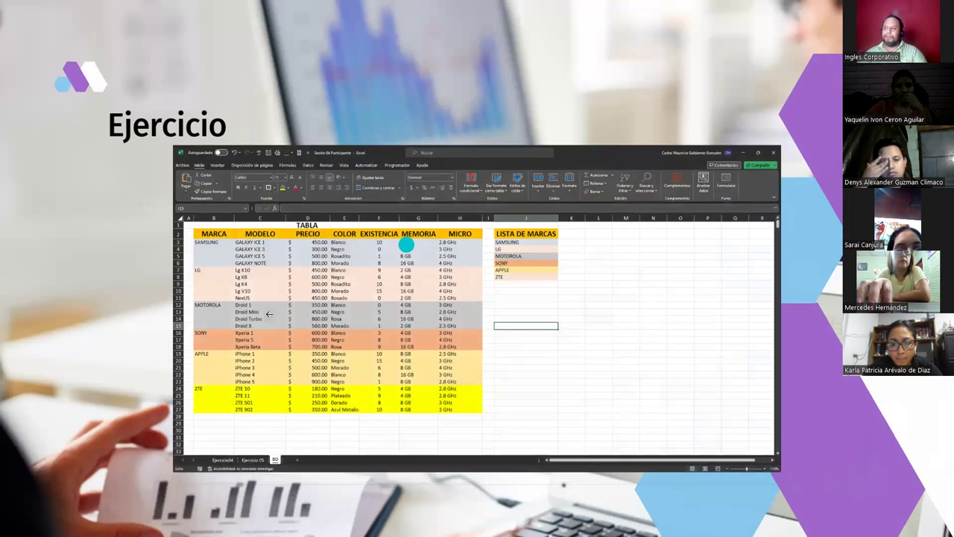
left_click(292, 352)
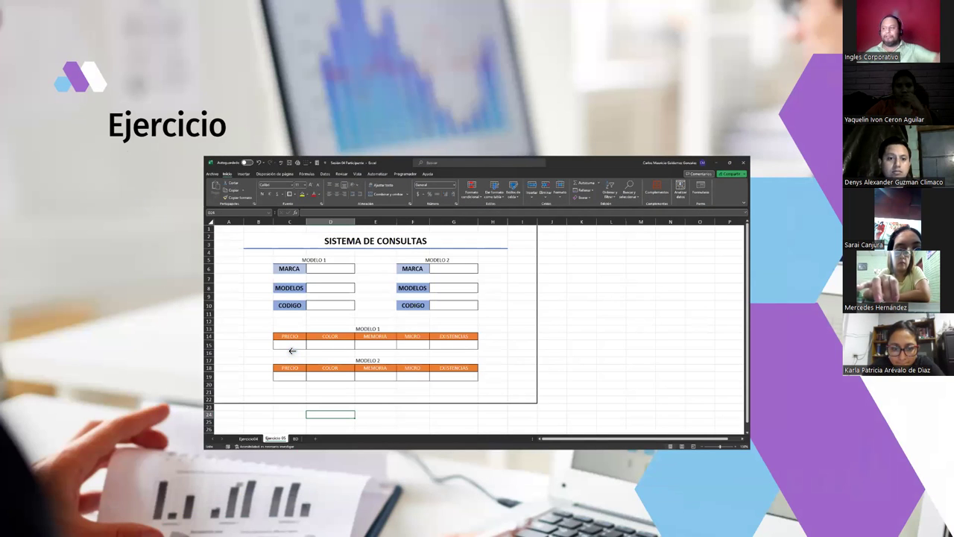
left_click(307, 268)
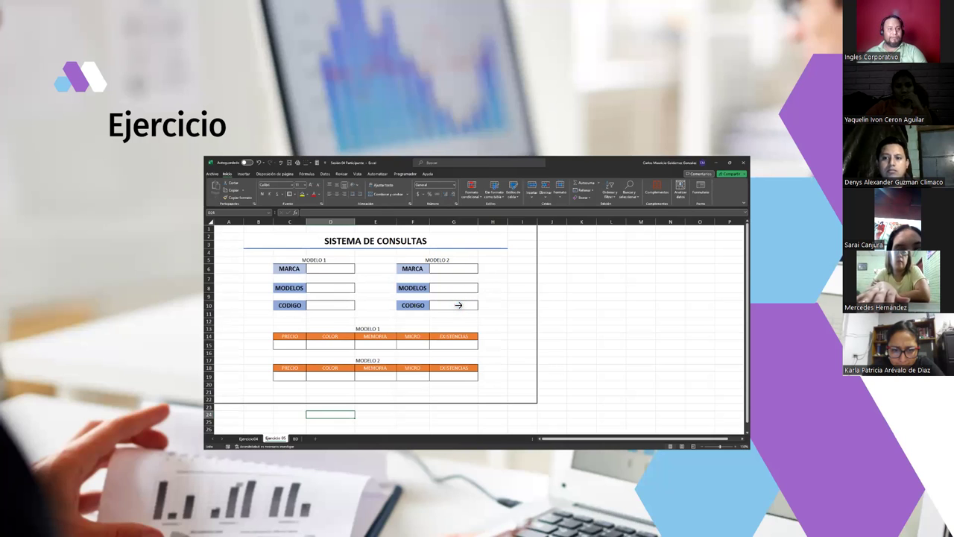
key("Right")
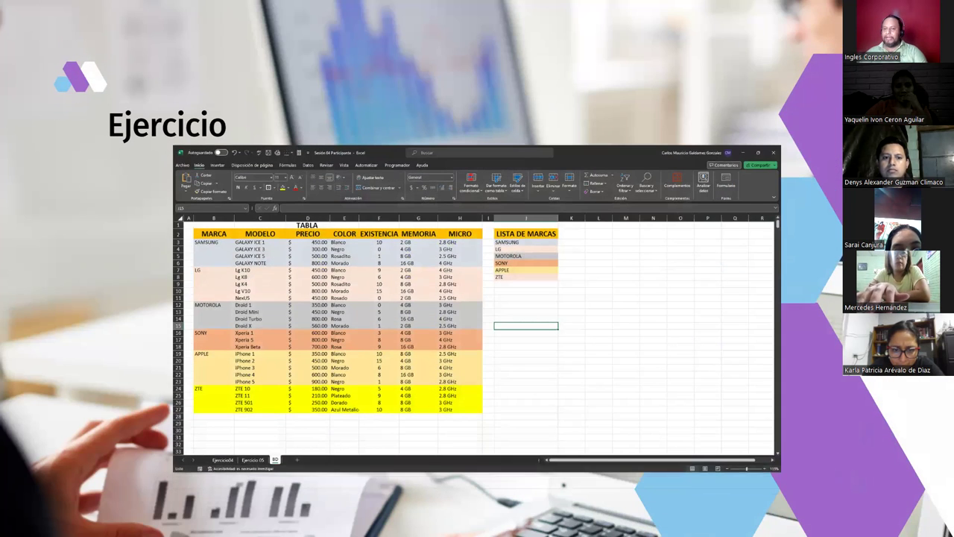
key("Right")
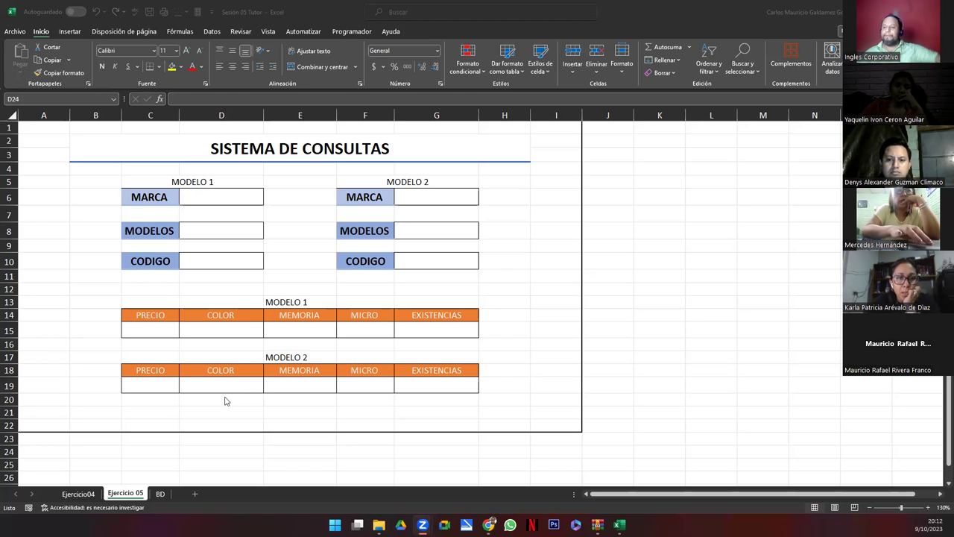
left_click(77, 494)
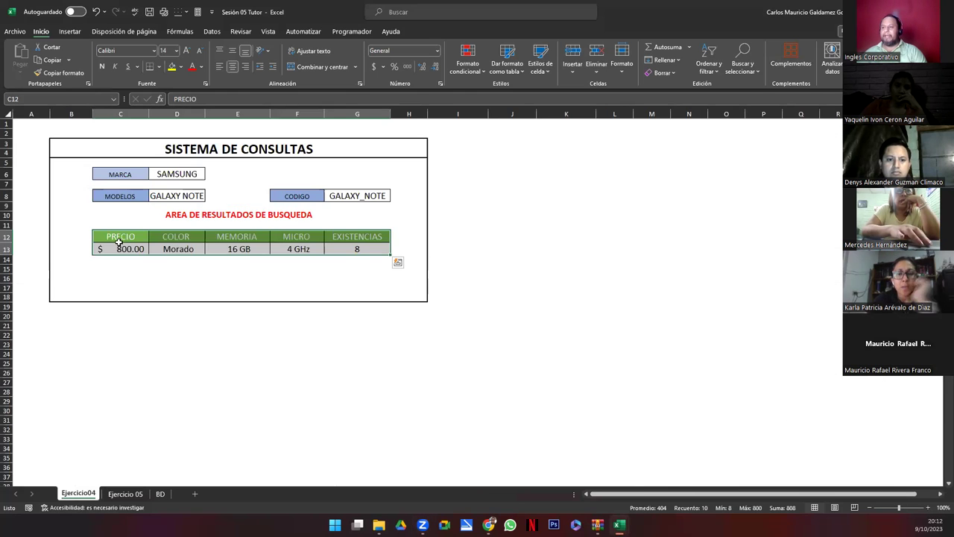
left_click(120, 248)
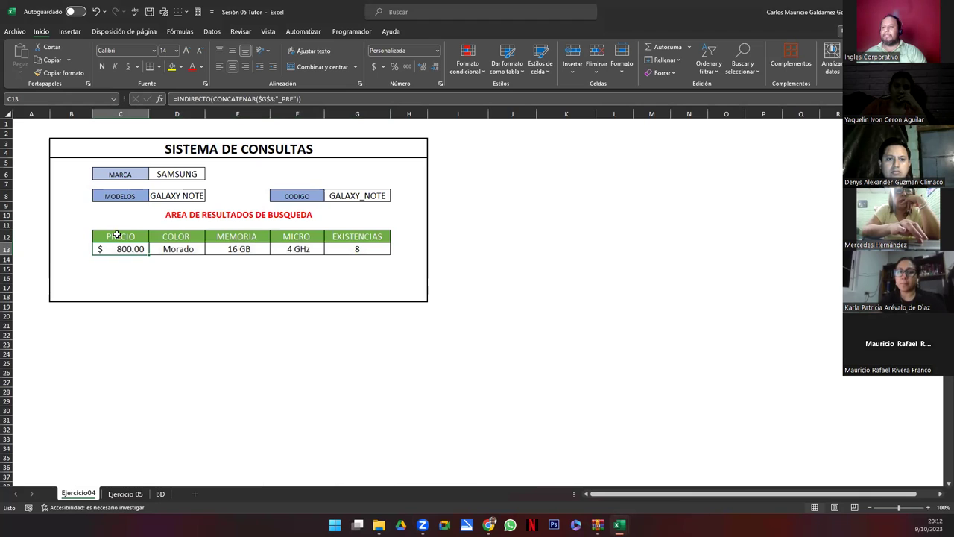
left_click(116, 235)
left_click(161, 495)
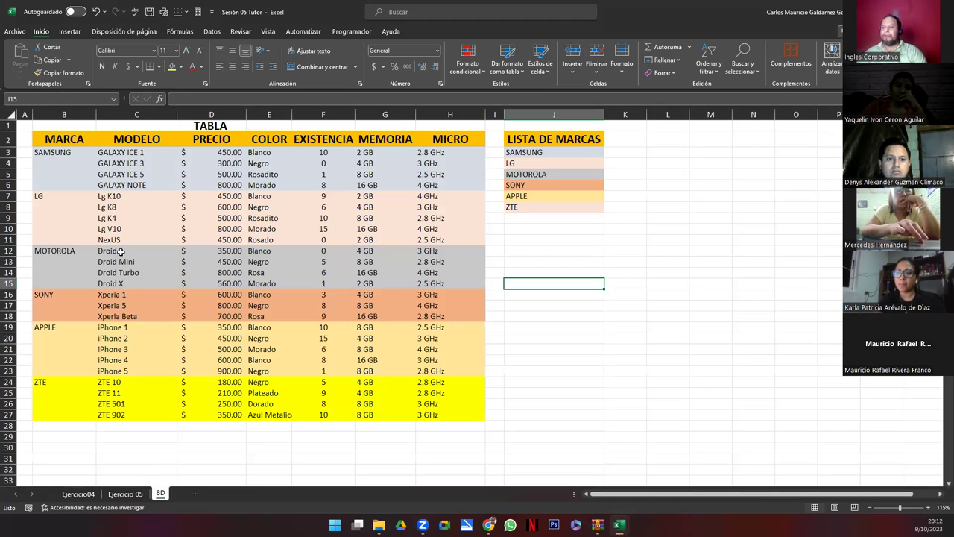
left_click(120, 154)
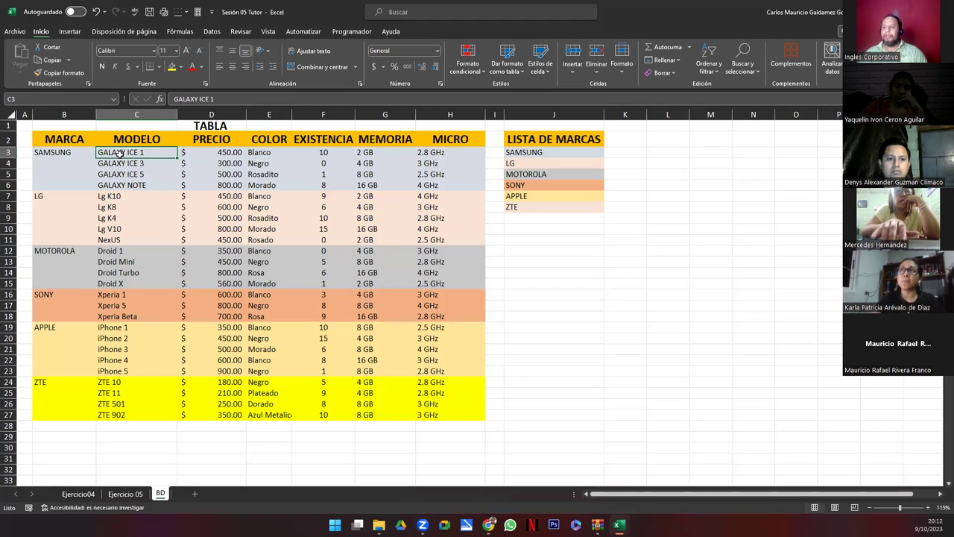
key("shift+Down")
key("shift+Down")
key("shift+Down")
key("Right")
key("Down")
key("Down")
key("Down")
key("Down")
key("Down")
key("Down")
key("Down")
key("Down")
key("Down")
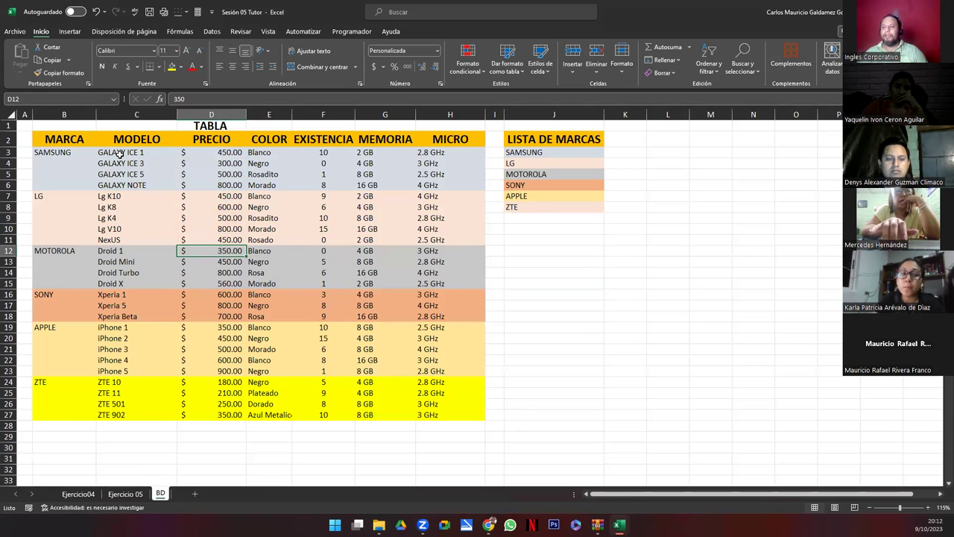
key("Up")
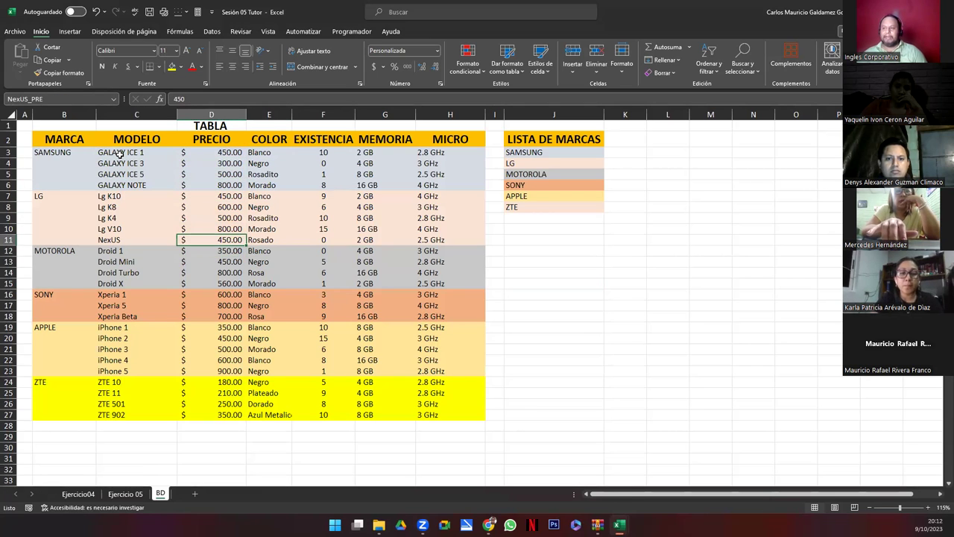
left_click_drag(119, 152, 445, 237)
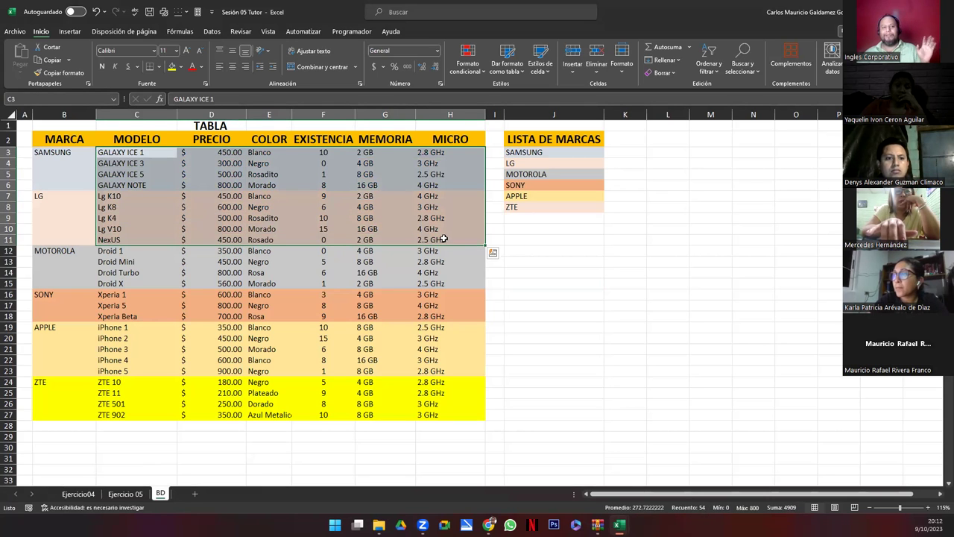
left_click(284, 281)
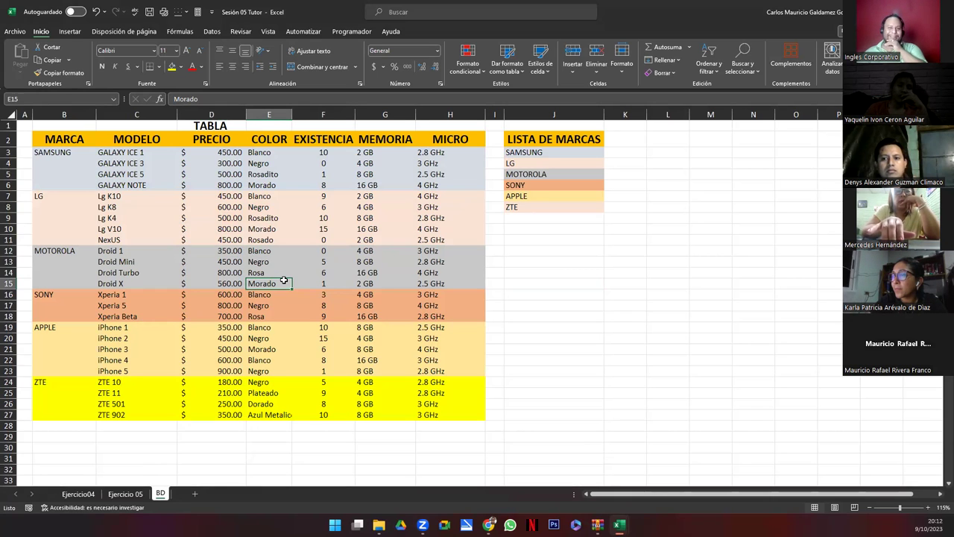
left_click(142, 284)
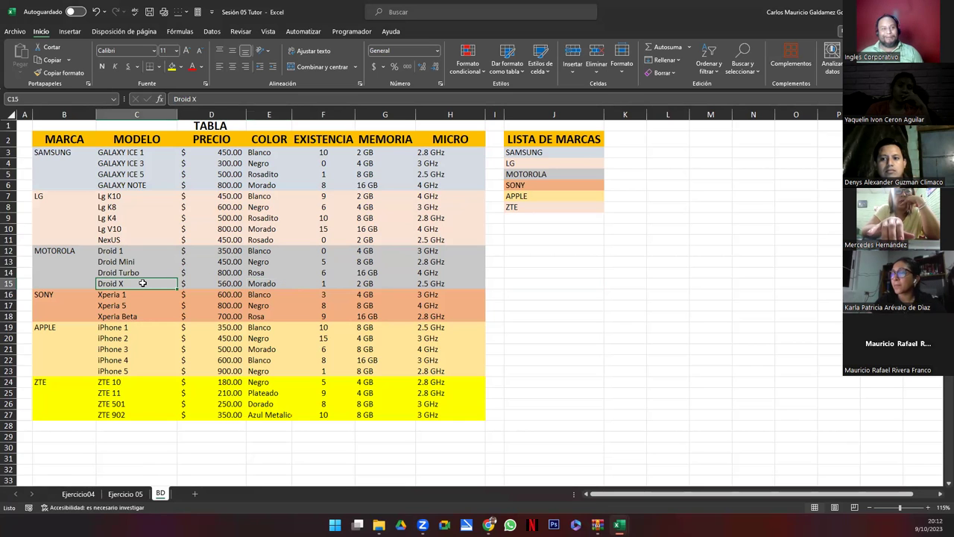
left_click(125, 494)
left_click(165, 301)
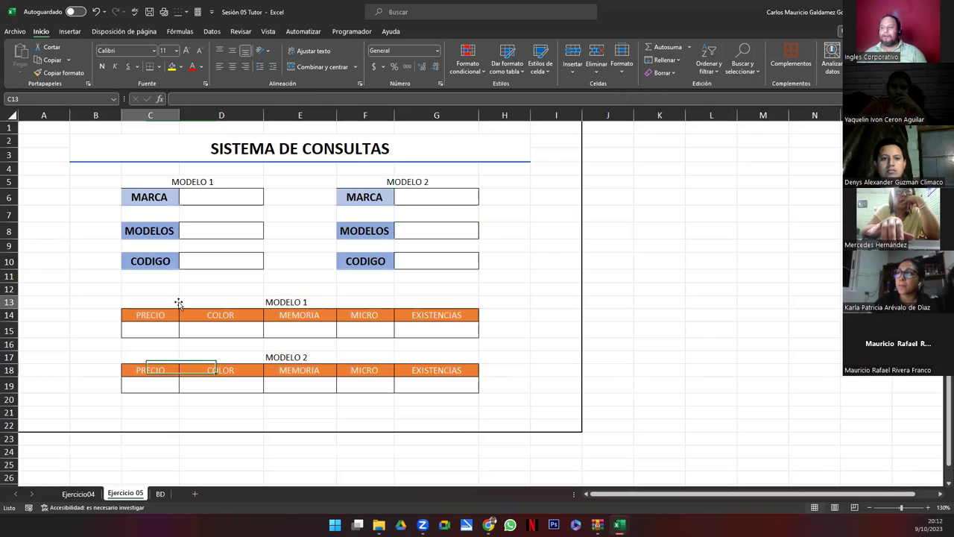
Step: Flip between the Ejercicio04, Ejercicio 05 and BD sheets and select the A1:I22 query layout
left_click(88, 495)
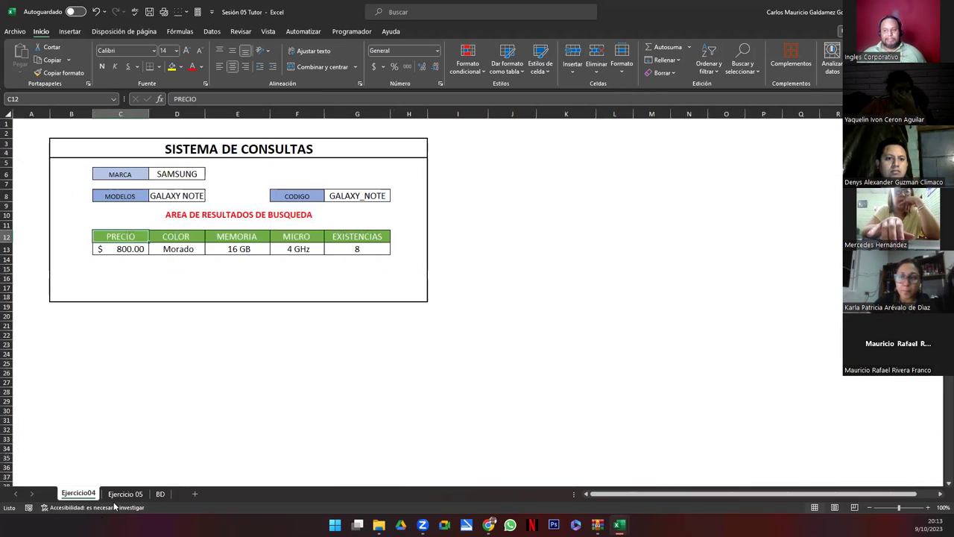
left_click(123, 497)
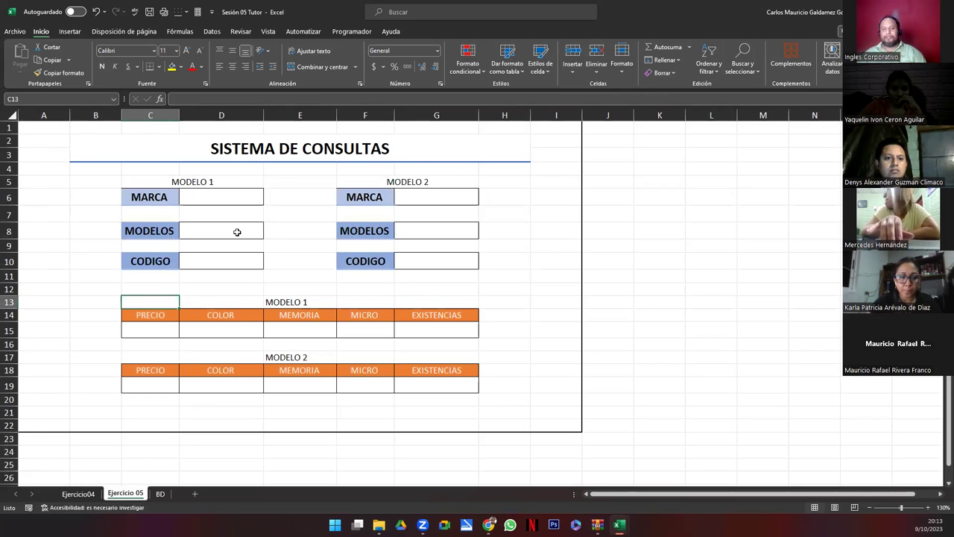
left_click(160, 494)
left_click(79, 495)
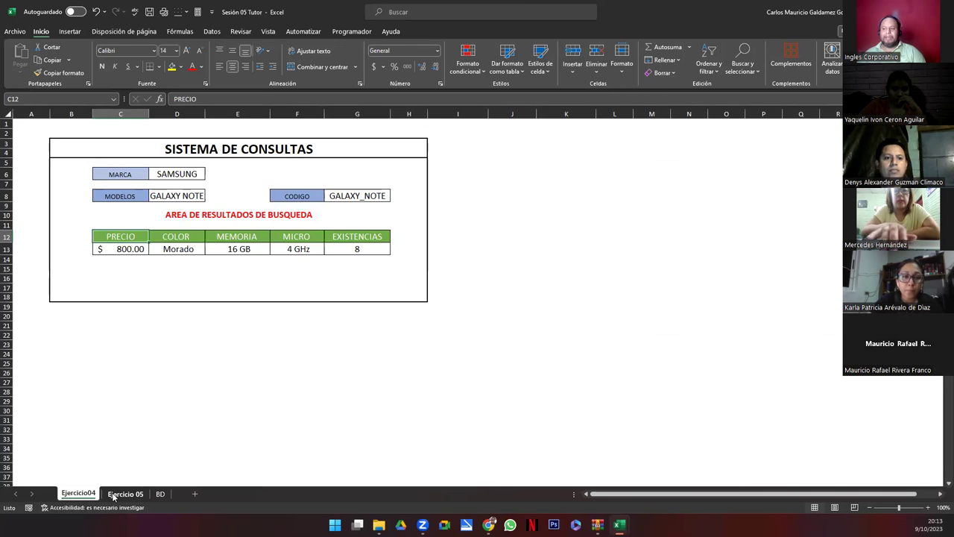
left_click(113, 495)
left_click(214, 257)
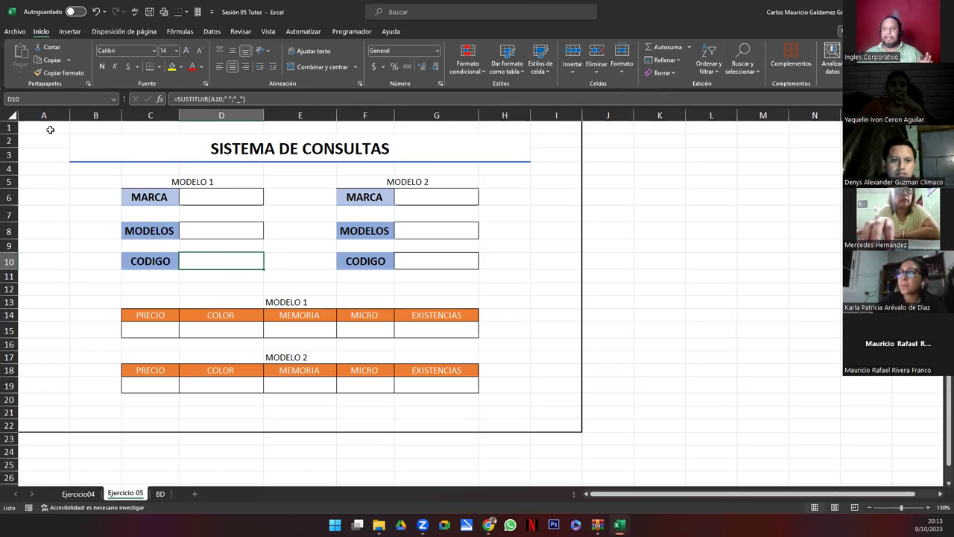
left_click_drag(50, 129, 555, 425)
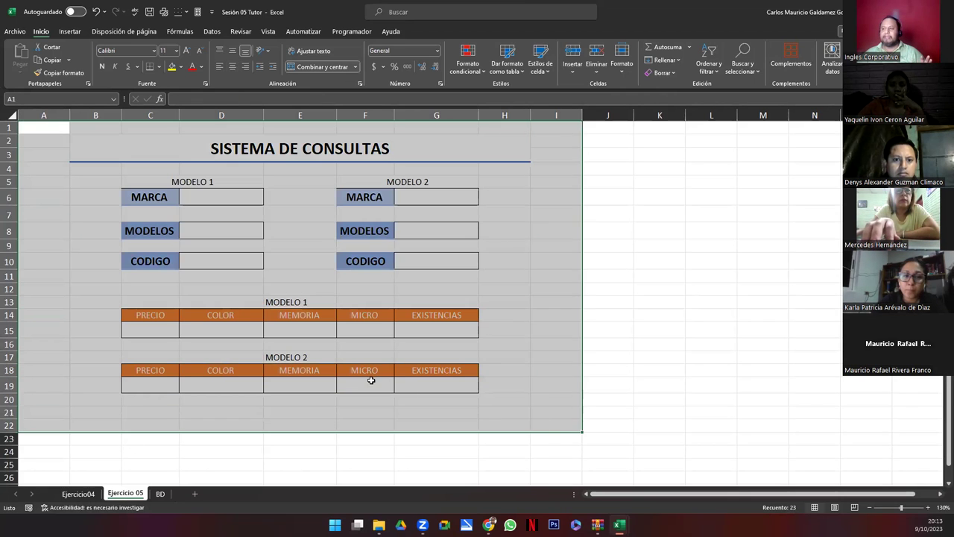
left_click(176, 285)
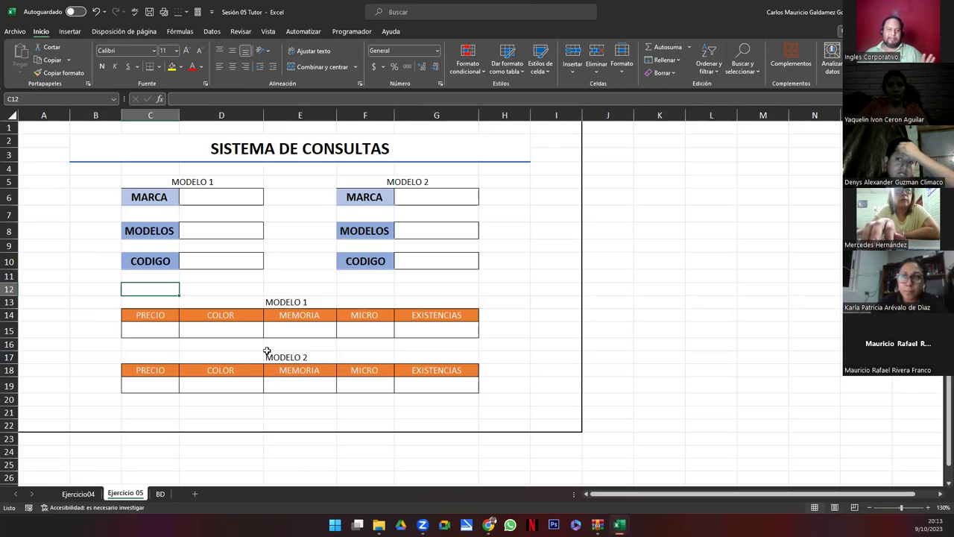
Step: Compare Ejercicio04 with the Ejercicio 05 form, selecting the form from its title to row 19
left_click(77, 493)
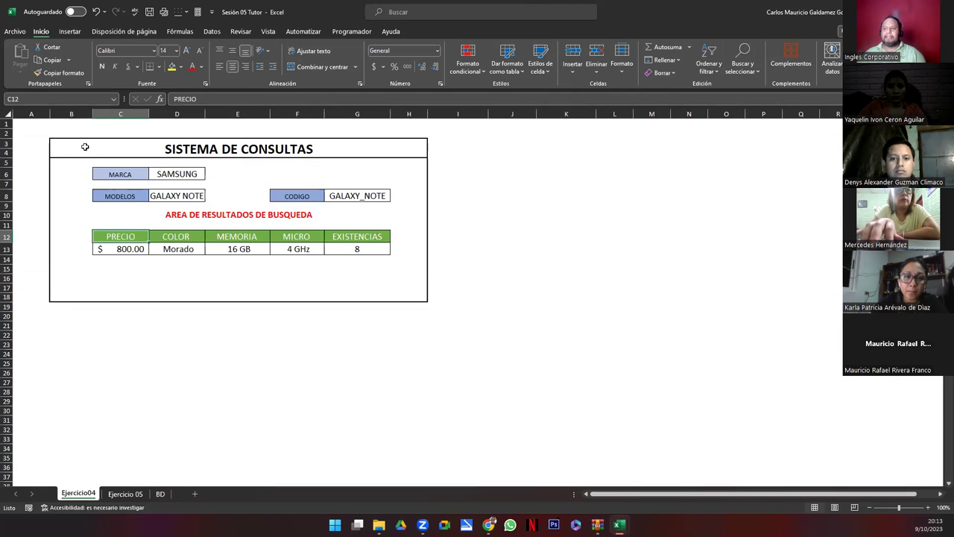
left_click(125, 493)
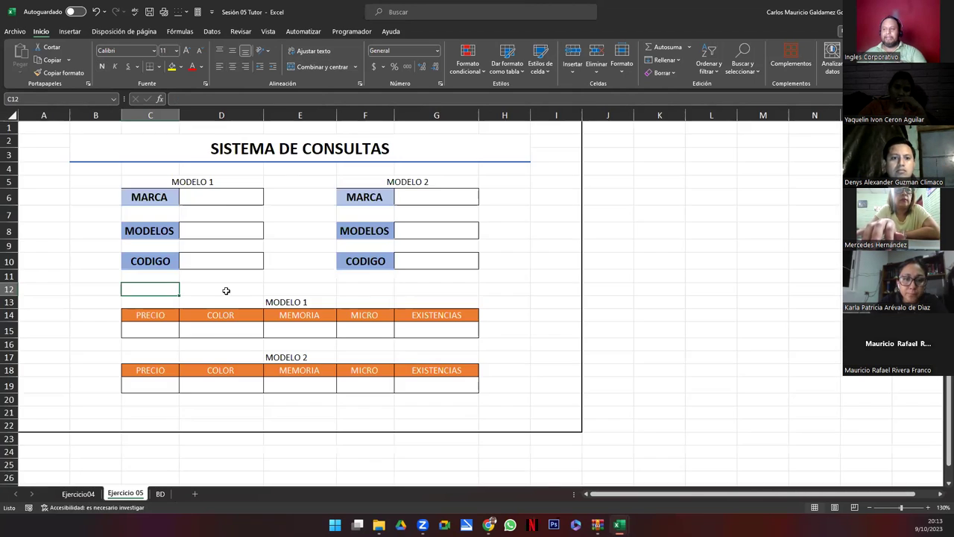
left_click(246, 158)
left_click_drag(318, 369, 320, 377)
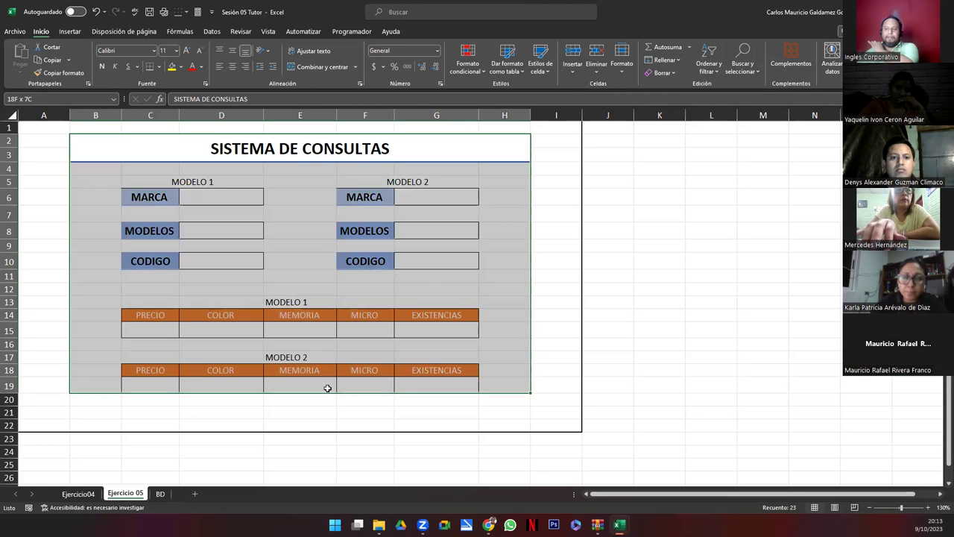
left_click(318, 374)
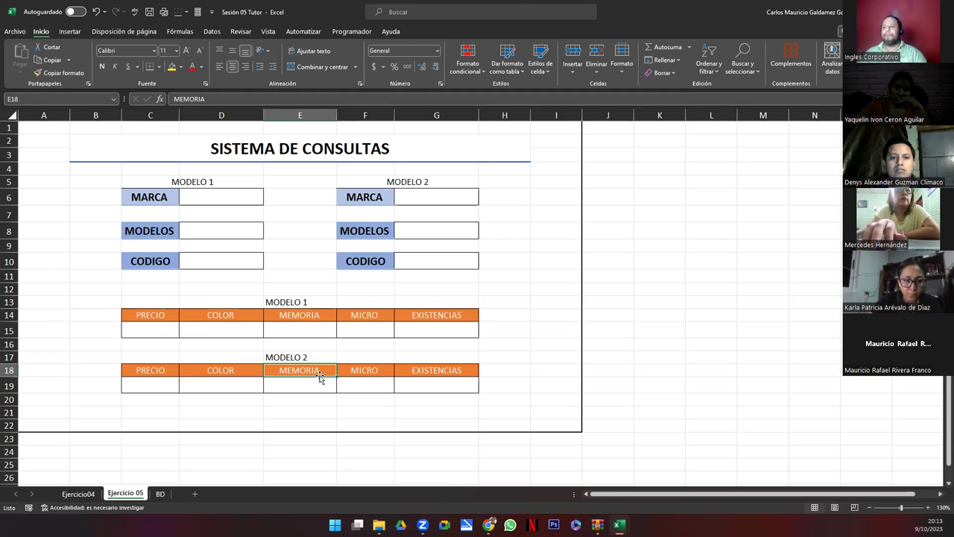
left_click(237, 272)
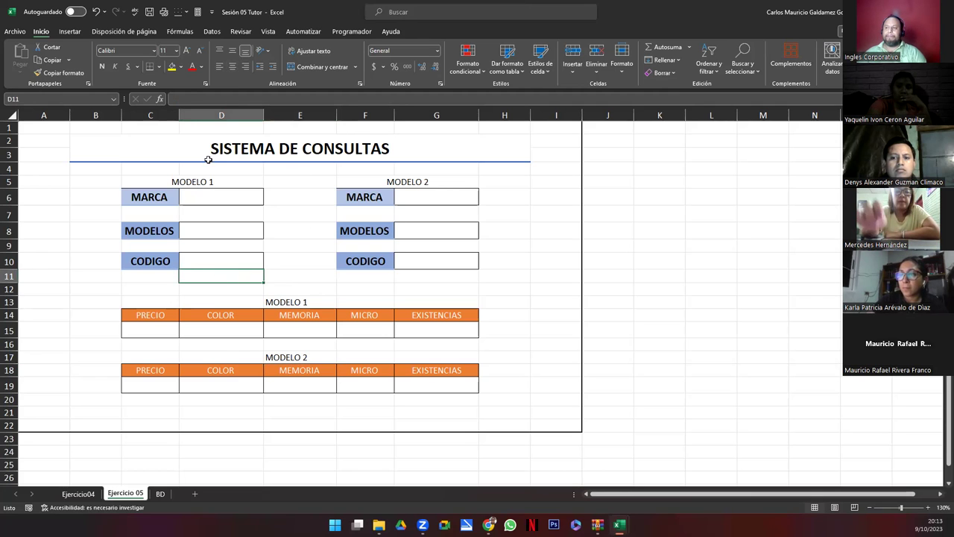
left_click_drag(208, 159, 252, 393)
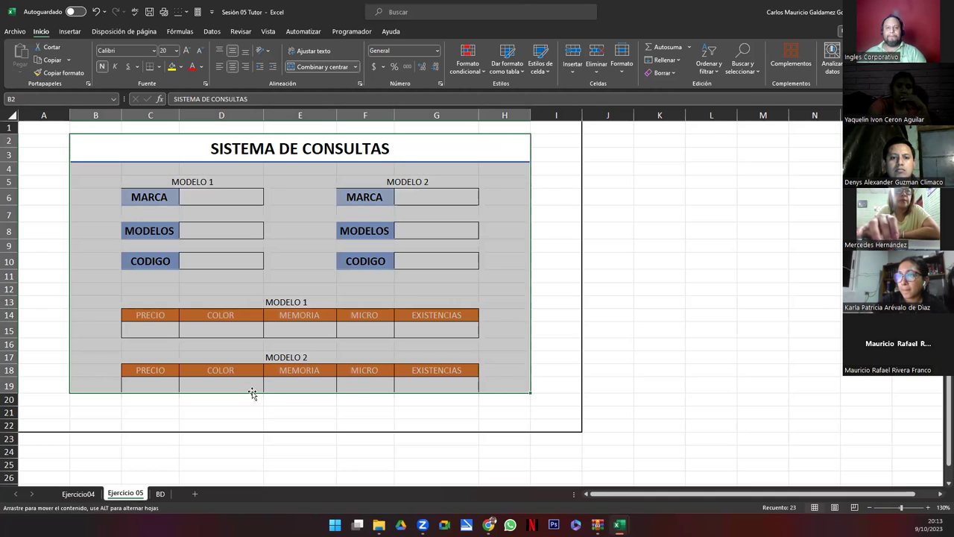
Step: Select the BD product table and compare it with the finished Ejercicio04 consultation example
left_click(160, 495)
mouse_move(43, 138)
left_mouse_down()
mouse_move(507, 378)
mouse_move(533, 417)
left_mouse_up()
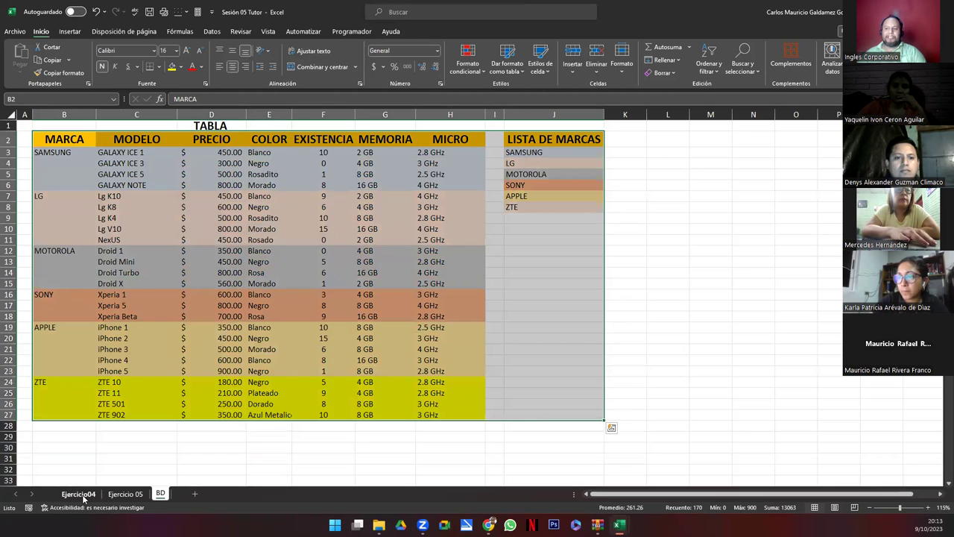
left_click(78, 494)
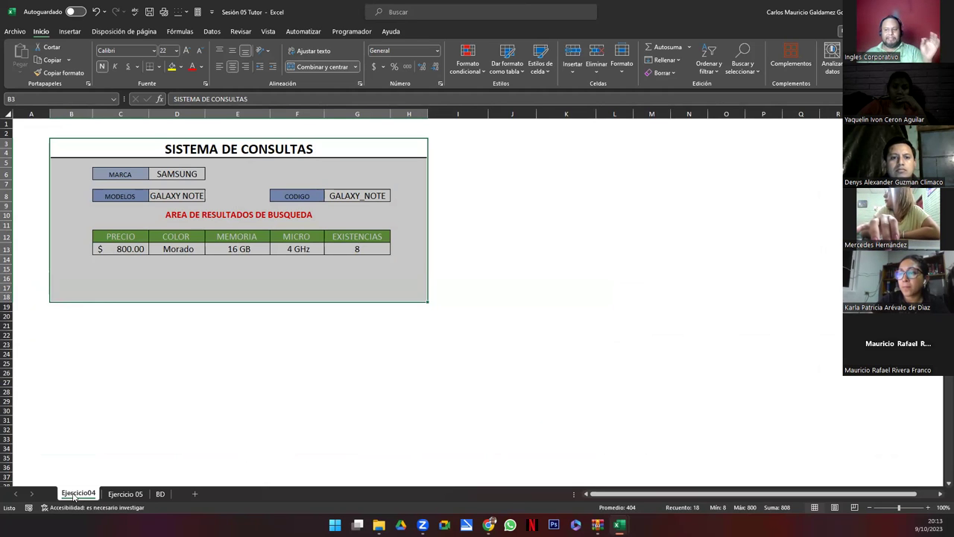
left_click(161, 494)
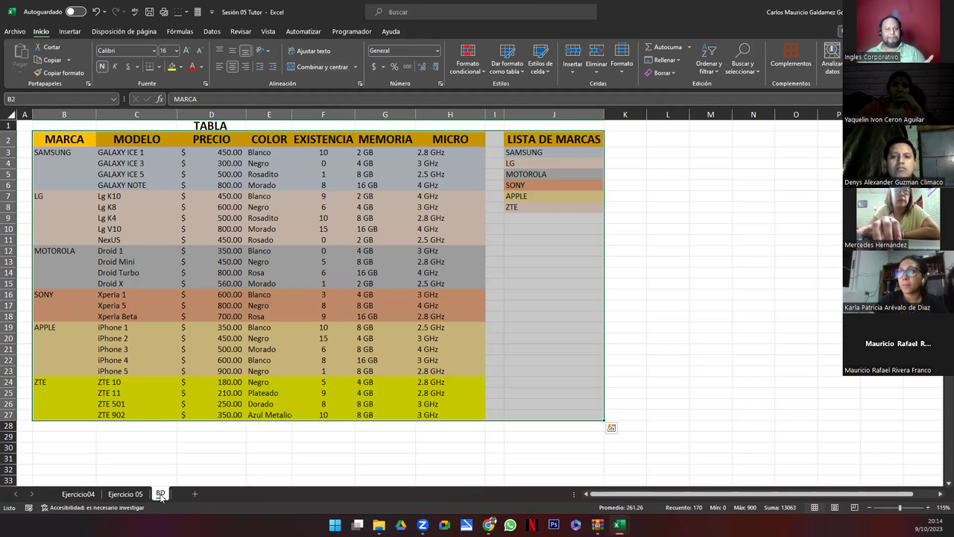
left_click(78, 495)
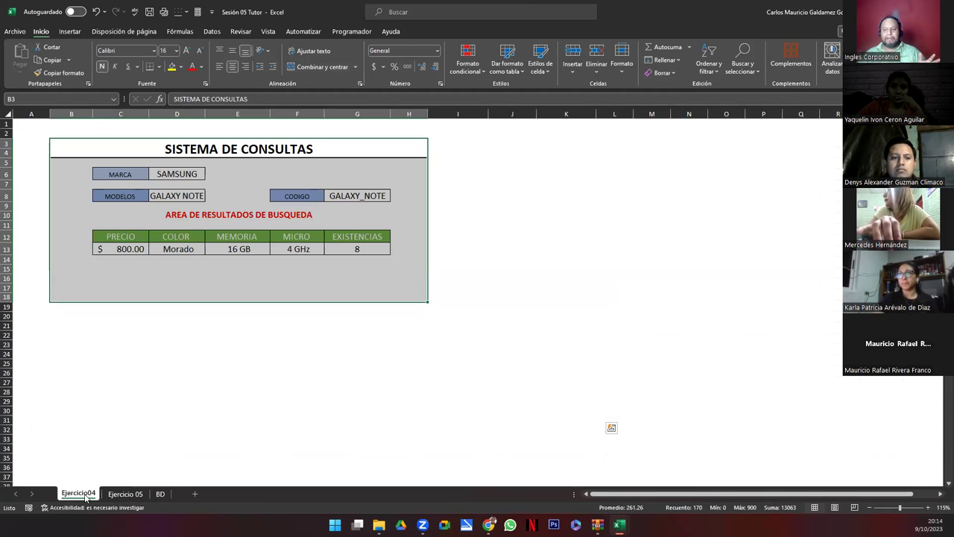
Step: Check the workbook's Save As location in the file pages, then return to the sheet
left_click(15, 31)
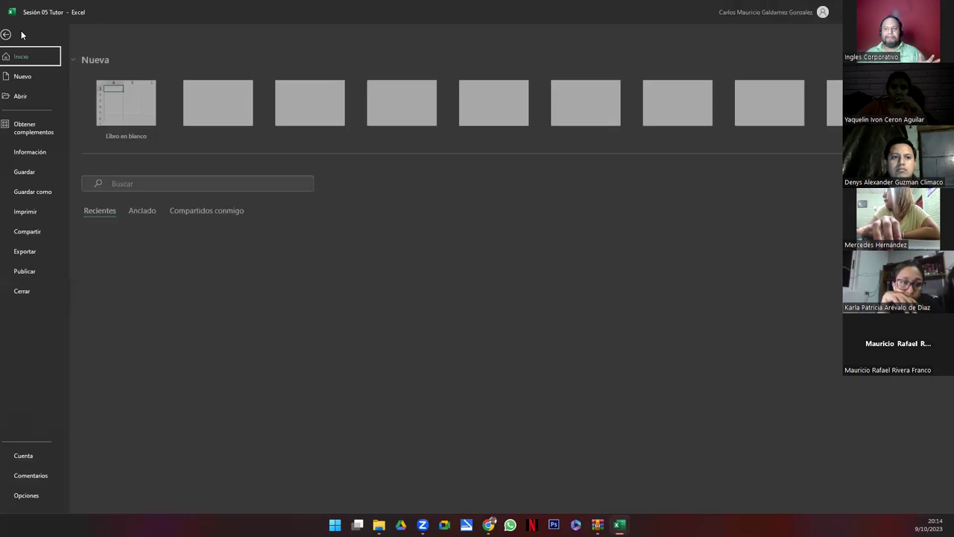
left_click(52, 191)
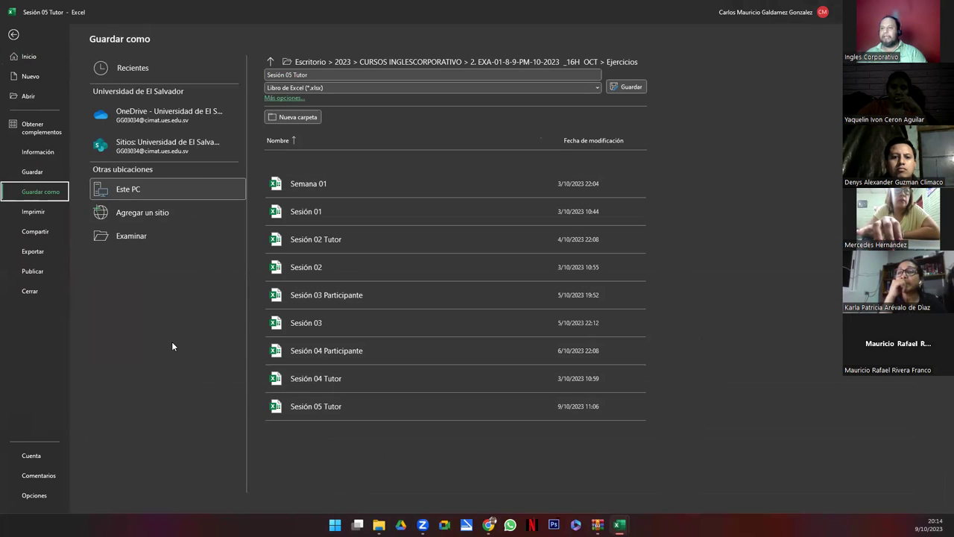
key("Escape")
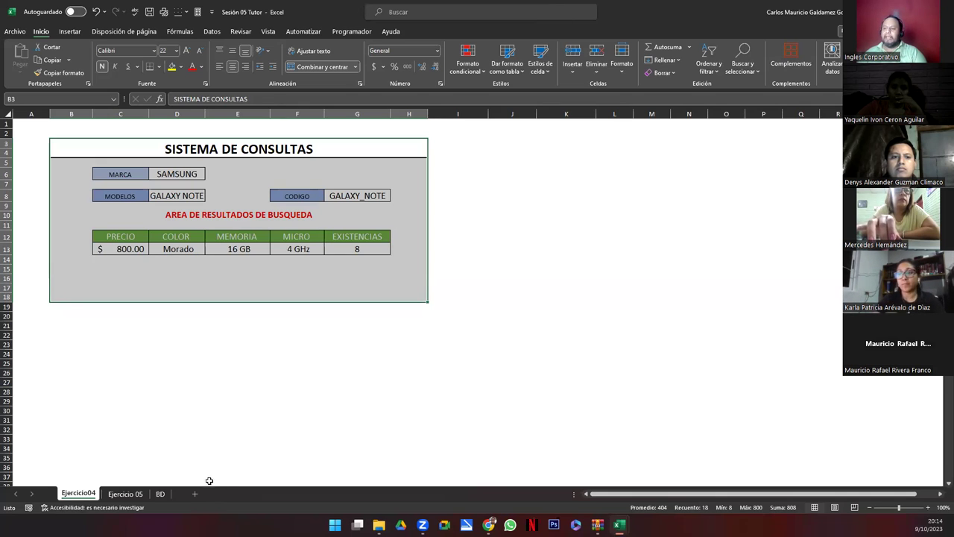
Step: Go from the BD sheet to Ejercicio 05, select the form to row 19, then pick D20 and C19
left_click(160, 494)
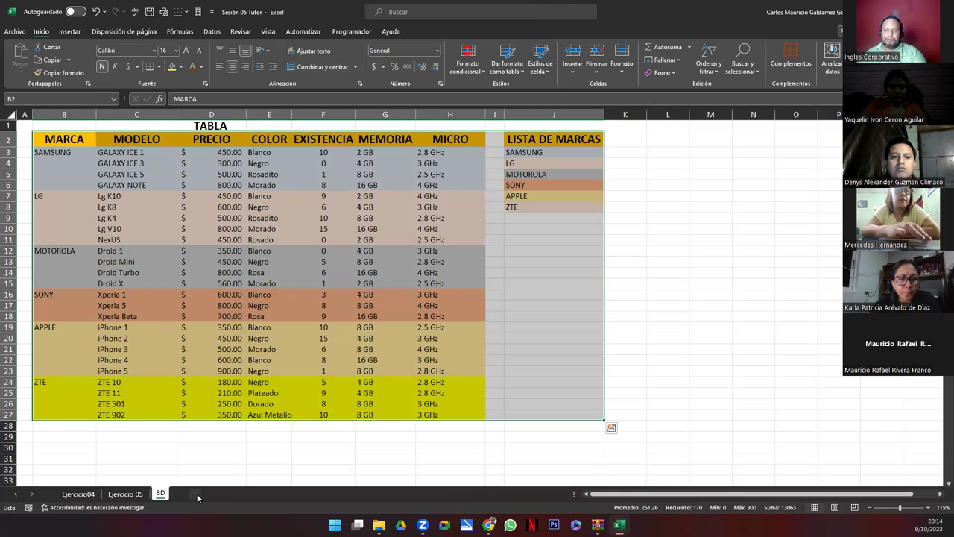
left_click(127, 495)
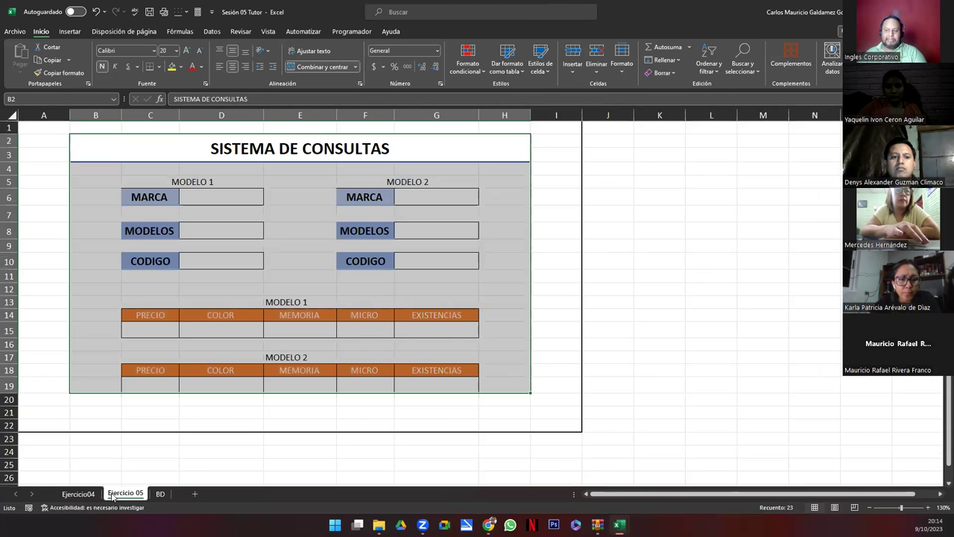
left_click_drag(179, 148, 223, 403)
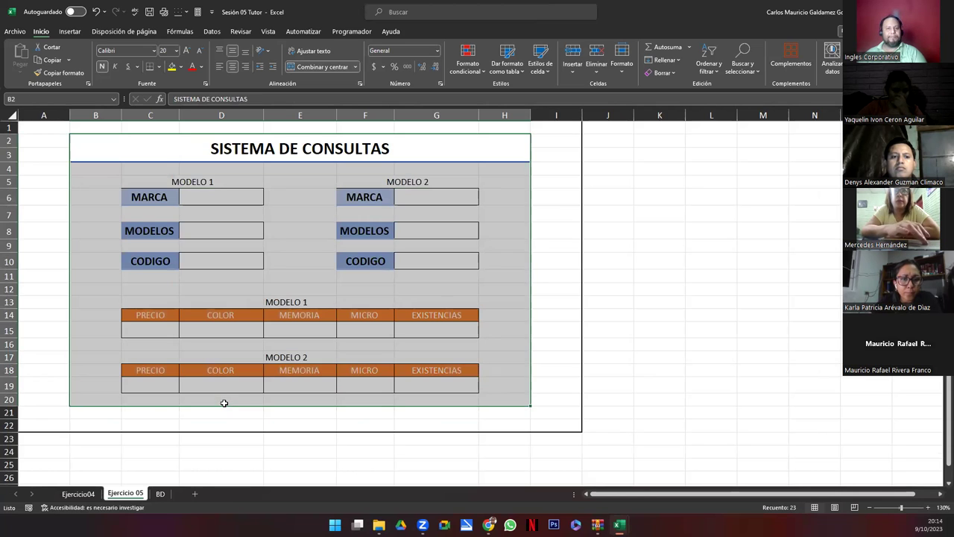
left_click(224, 403)
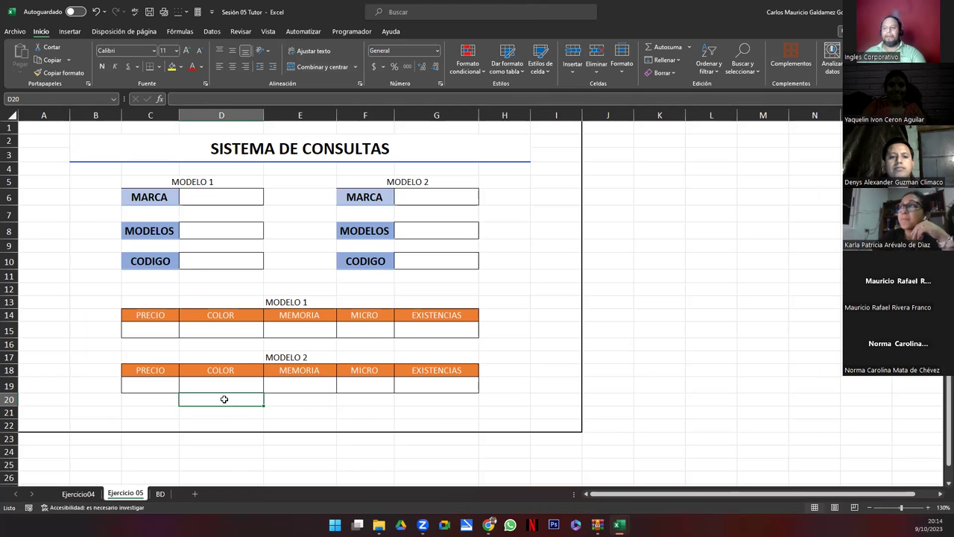
left_click(155, 379)
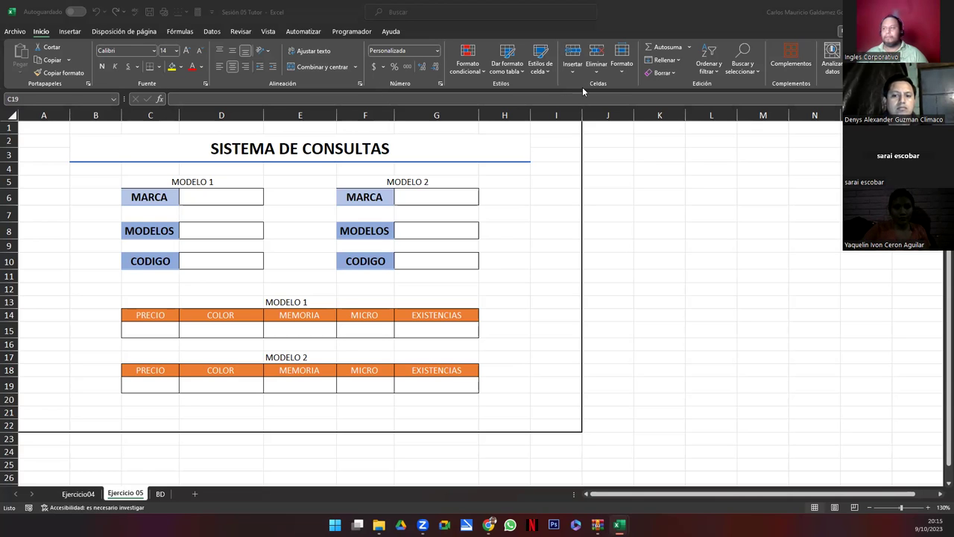
Step: Refocus Excel and restore its maximized window down to a smaller size
left_click(628, 46)
left_click_drag(628, 12, 624, 52)
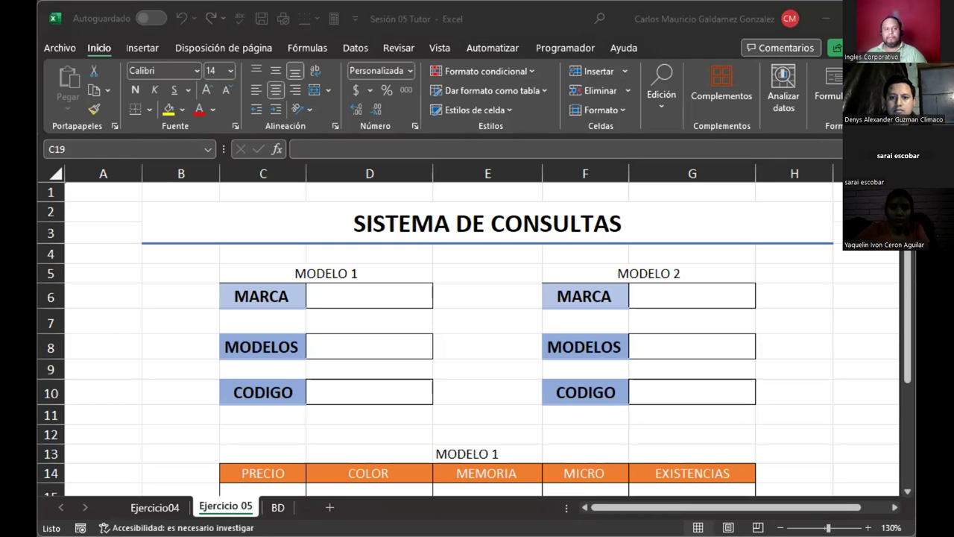
key("alt+Tab")
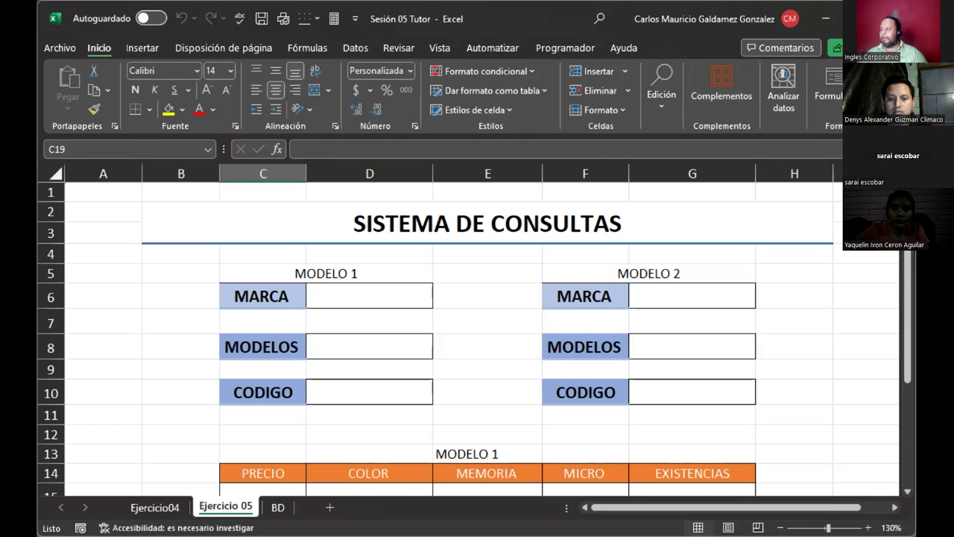
double_click(387, 6)
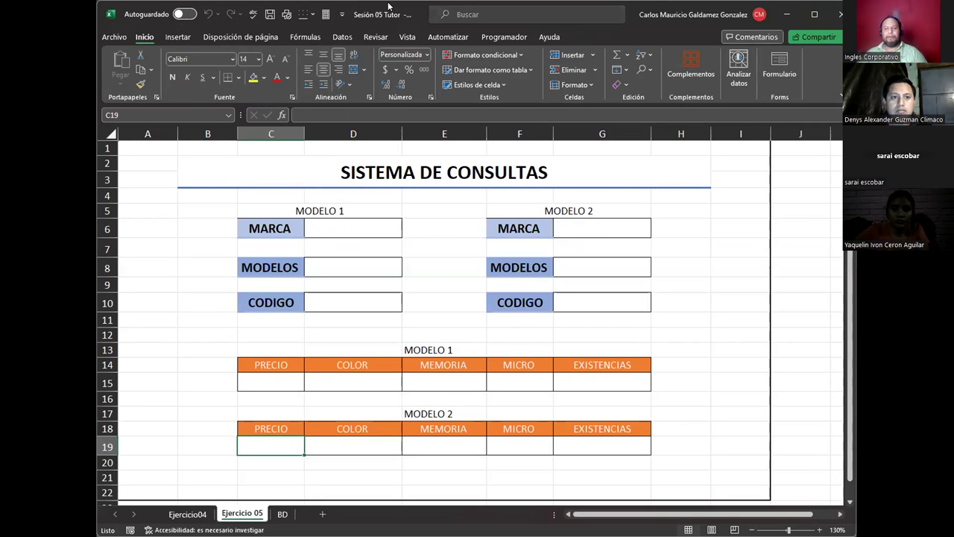
Step: Step away to another window, then move on to the BD data sheet
key("alt+Tab")
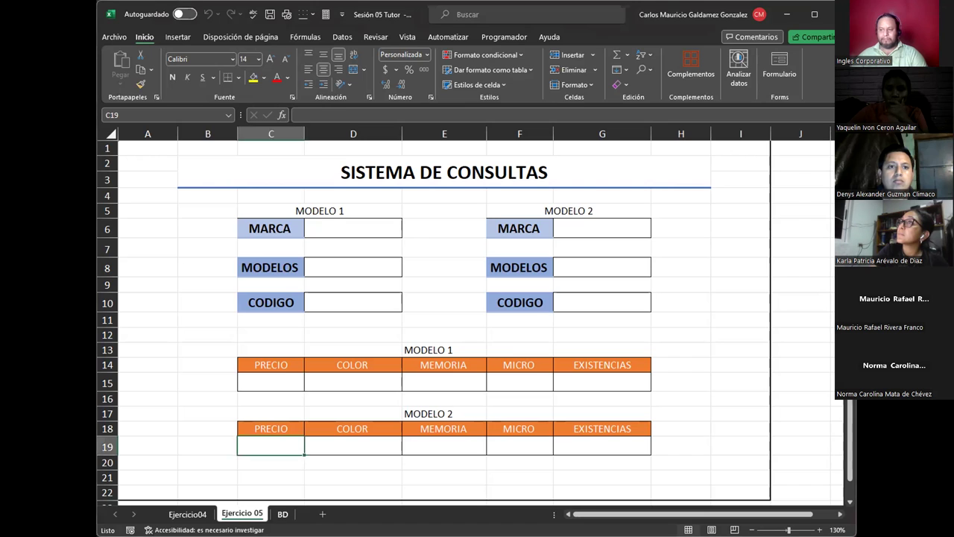
key("ctrl+Page_Down")
Step: Review the Samsung, ZTE and Motorola model names in column C, then return to Ejercicio 05
left_click_drag(235, 177, 245, 434)
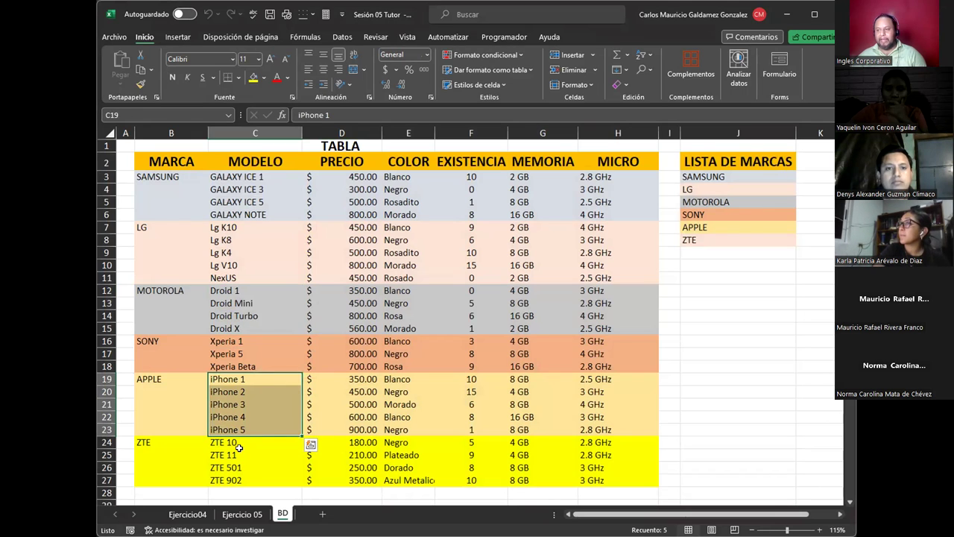
left_click_drag(235, 443, 240, 480)
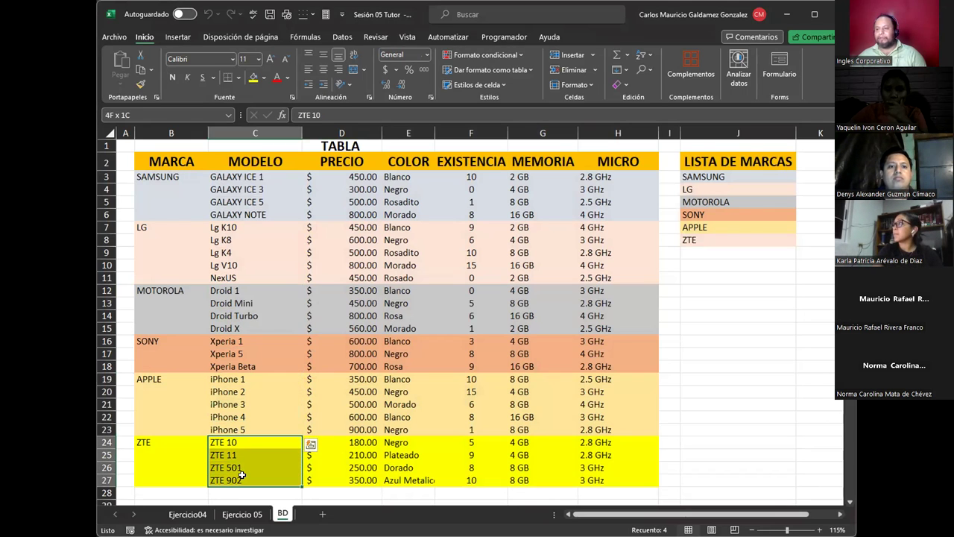
left_click(232, 291, "ctrl")
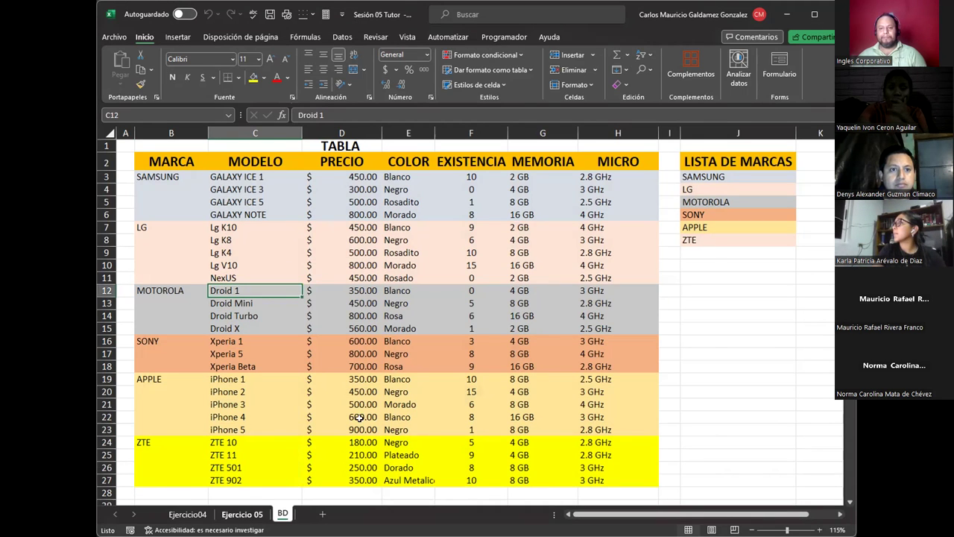
key("ctrl+Page_Up")
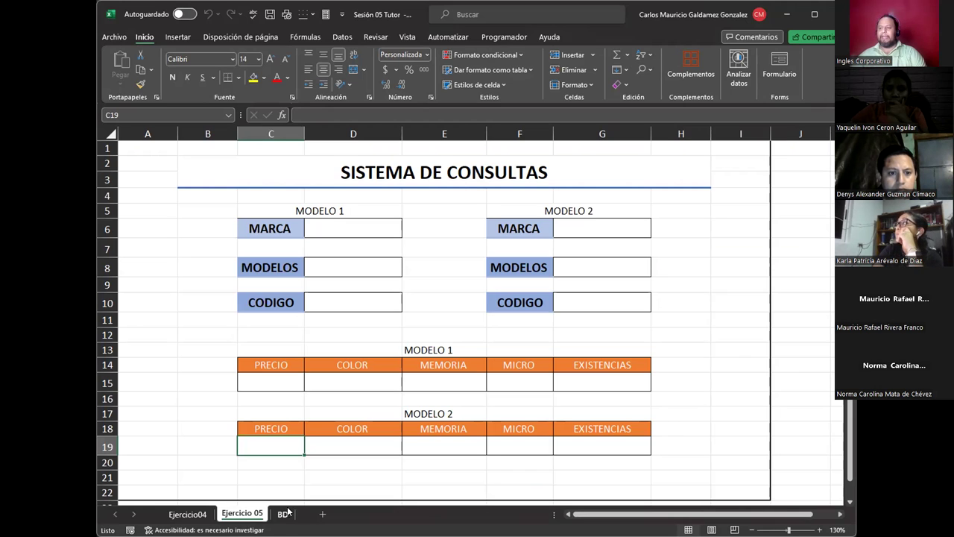
Step: On the BD sheet, inspect the colour range names, such as GALAXY_ICE_1_COL
left_click(283, 514)
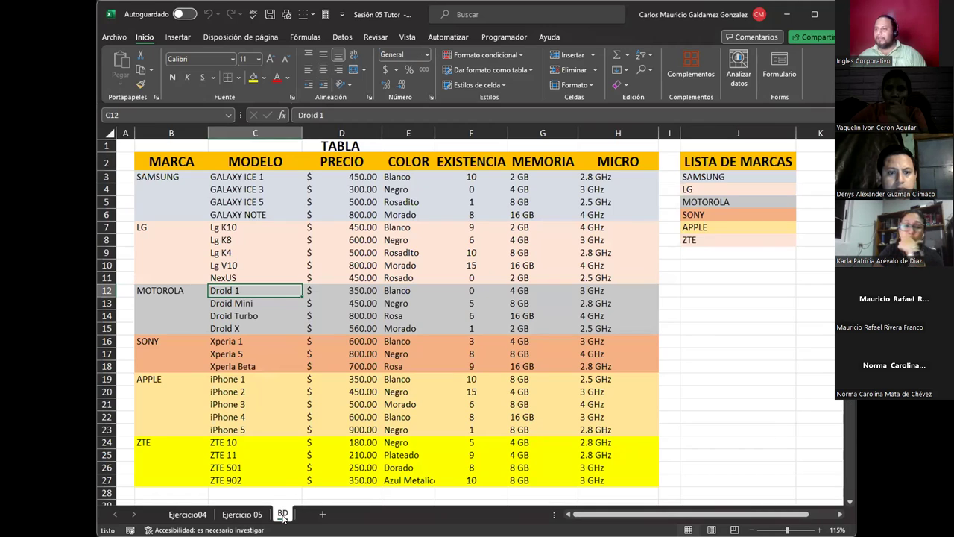
left_click(402, 228)
left_click(398, 179)
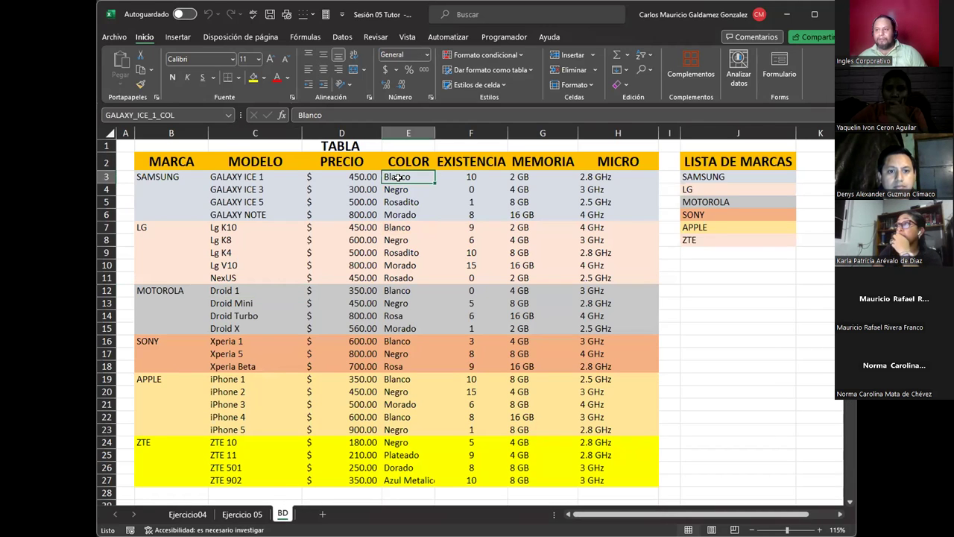
left_click(200, 116)
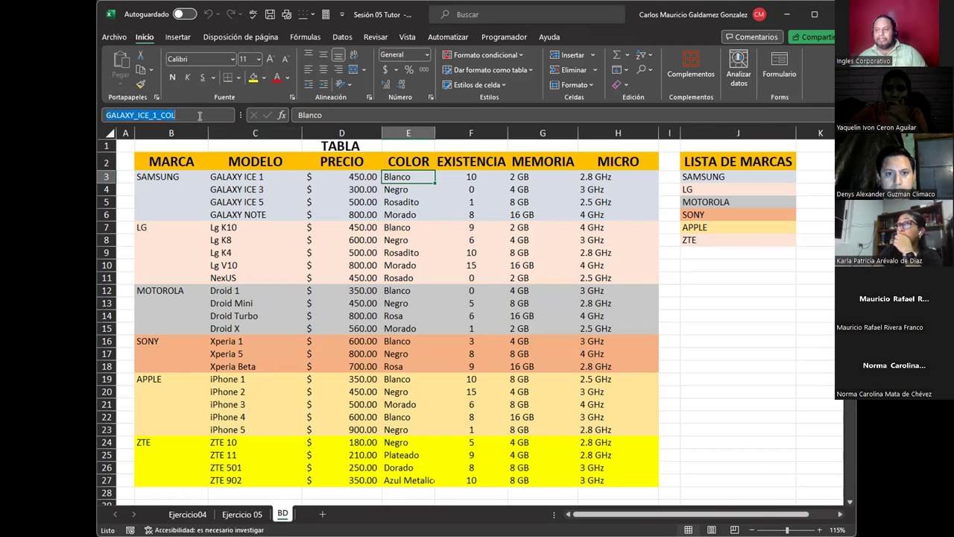
left_click(395, 175)
Step: Check the Lg K10, Droid 1, Xperia 1 and iPhone 1 colour cells, then return to the Ejercicio 05 title
left_click(406, 231)
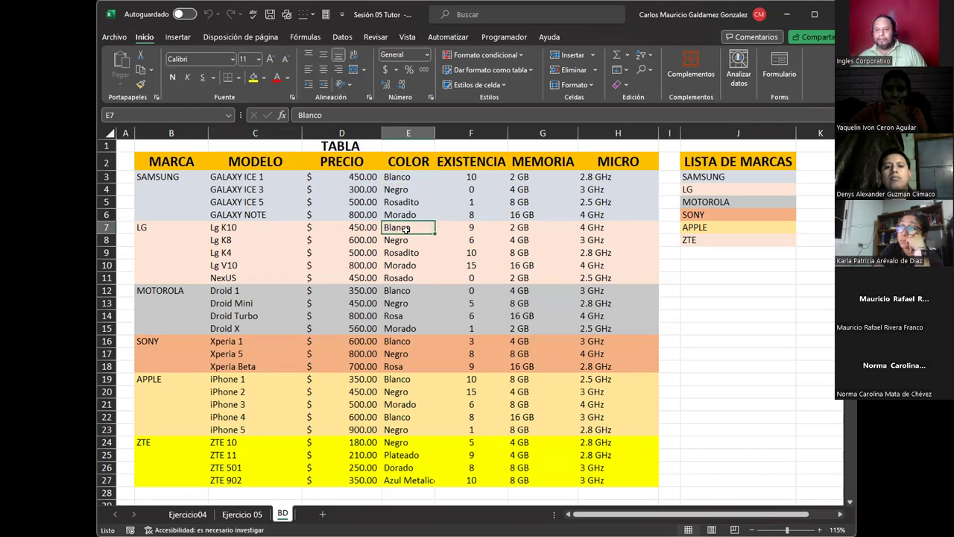
left_click(409, 290)
left_click(415, 341)
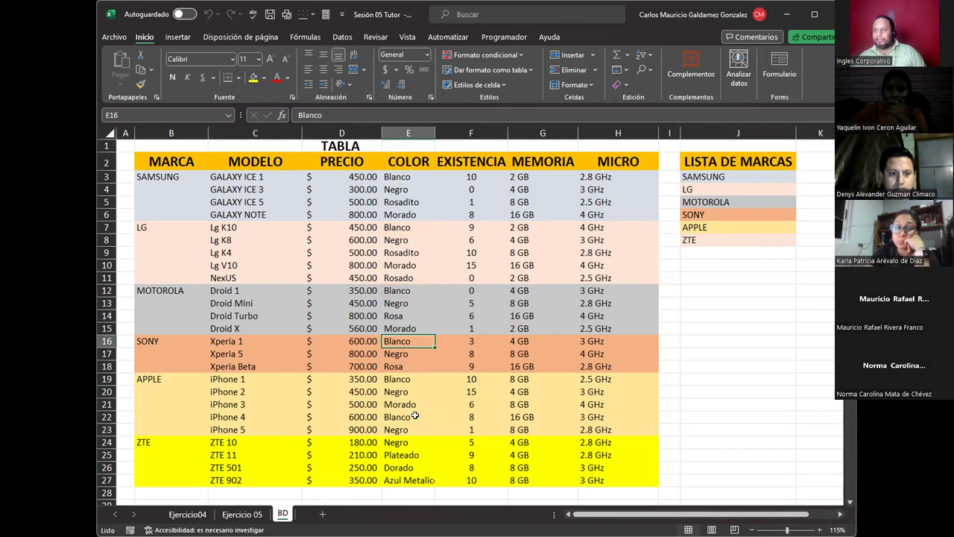
left_click(414, 378)
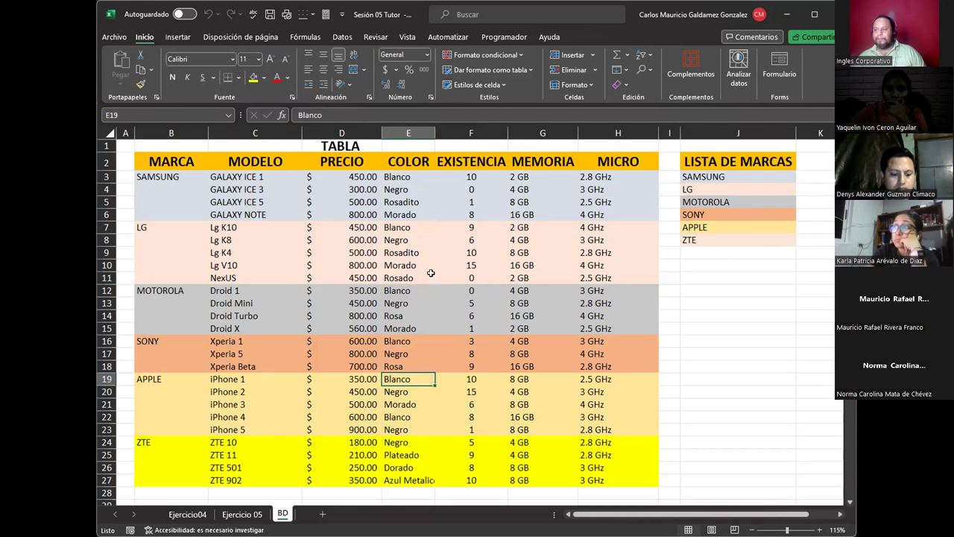
left_click(411, 177)
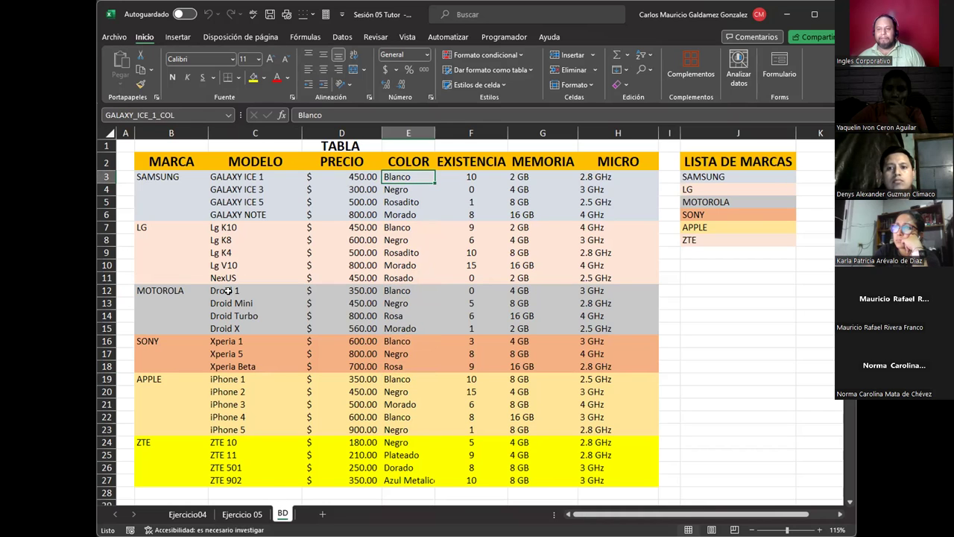
left_click(257, 514)
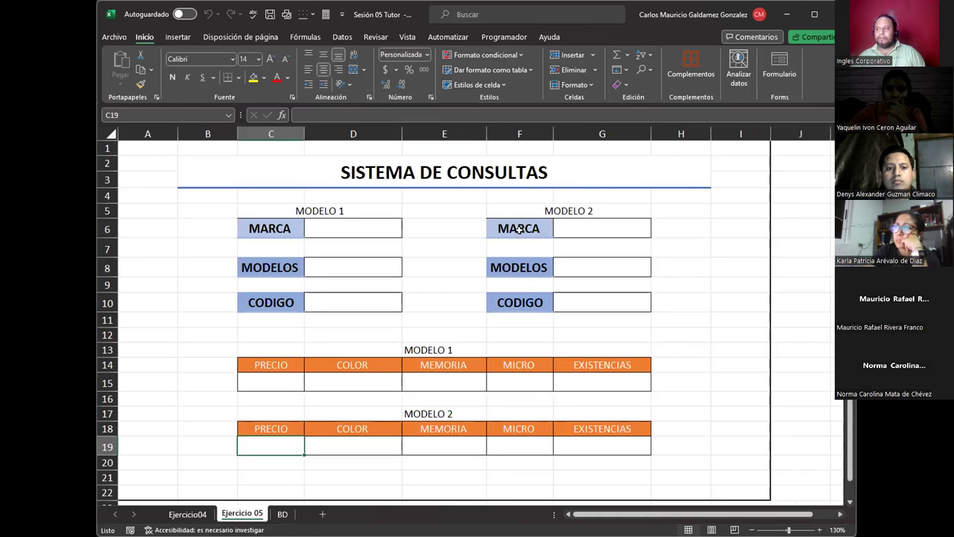
left_click(653, 174)
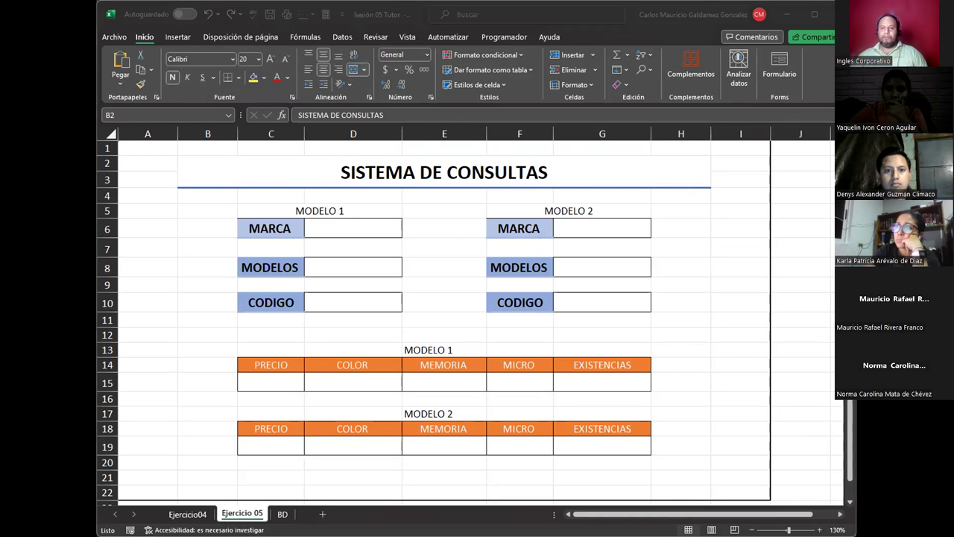
Step: Name the Motorola models C12:C15 MOTOROLA and the Xperia models SONY via the Name Box
left_click(283, 514)
left_click_drag(222, 291, 227, 329)
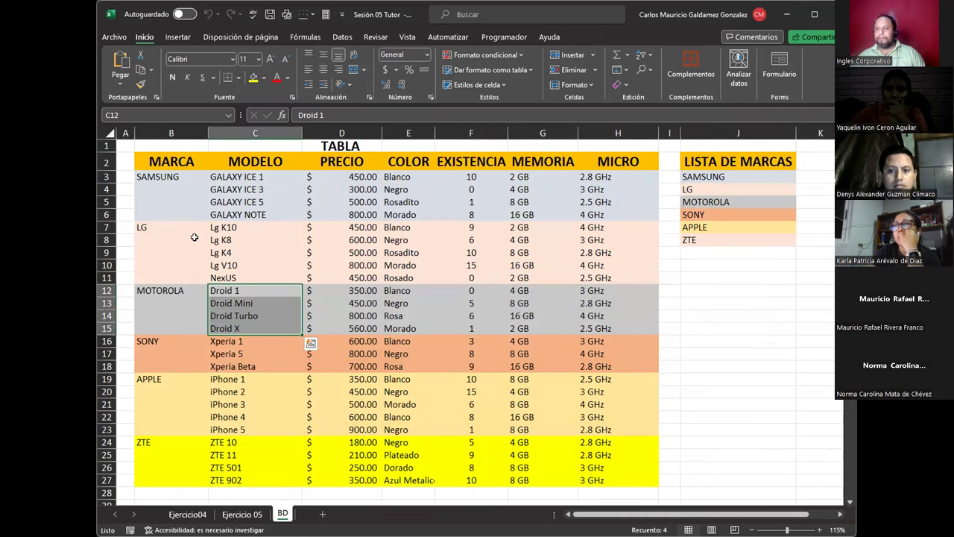
left_click_drag(222, 227, 237, 329)
type("MOTOROLA")
key("Return")
left_click_drag(229, 341, 231, 366)
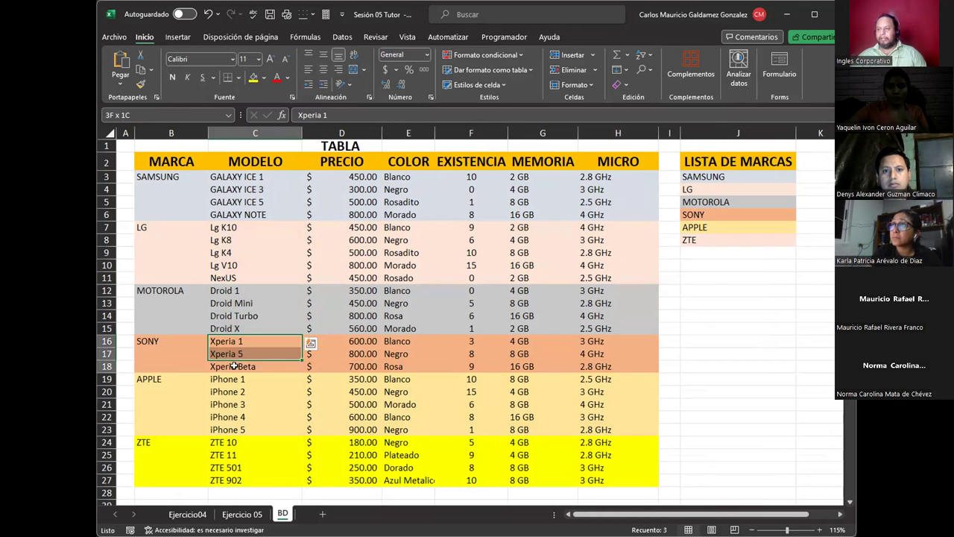
left_click(174, 113)
type("SONY")
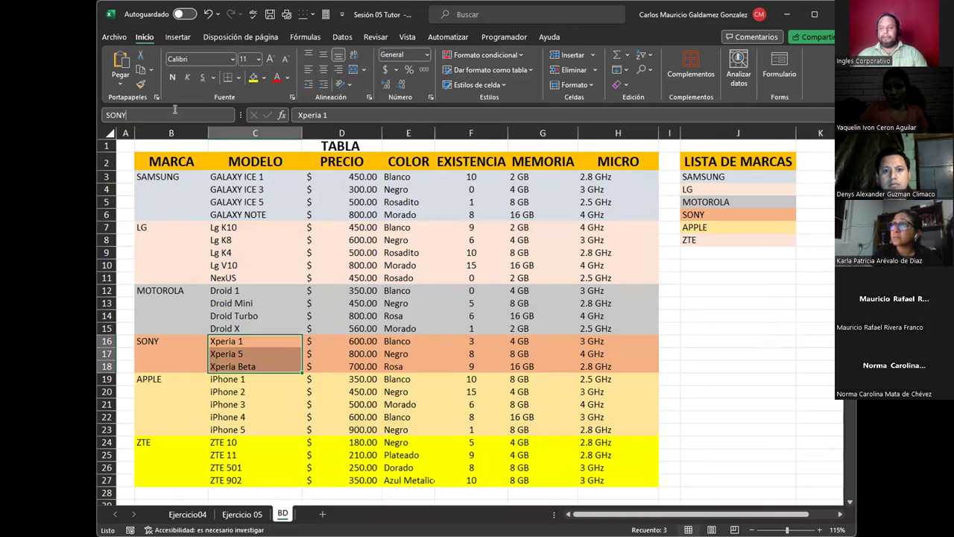
key("Return")
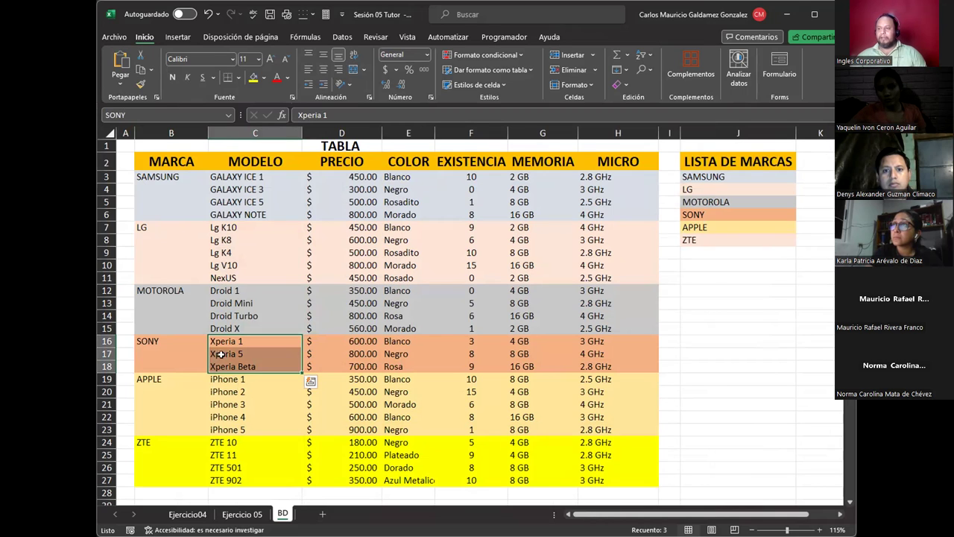
Step: Name the iPhone model range APPLE and the ZTE 10 to ZTE 902 range ZTE
left_click_drag(242, 380, 242, 429)
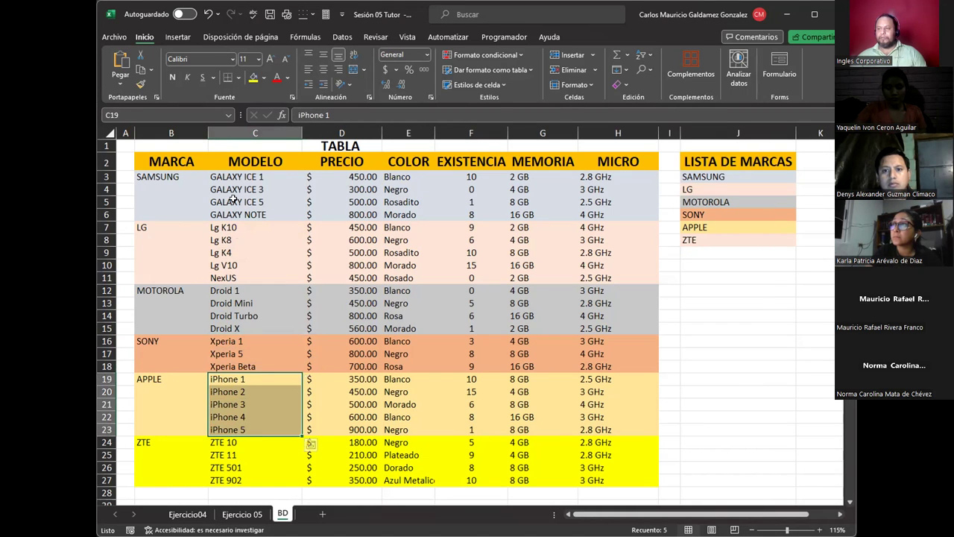
type("APPLE")
key("Return")
left_click_drag(224, 441, 223, 480)
left_click(207, 112)
type("ZTE")
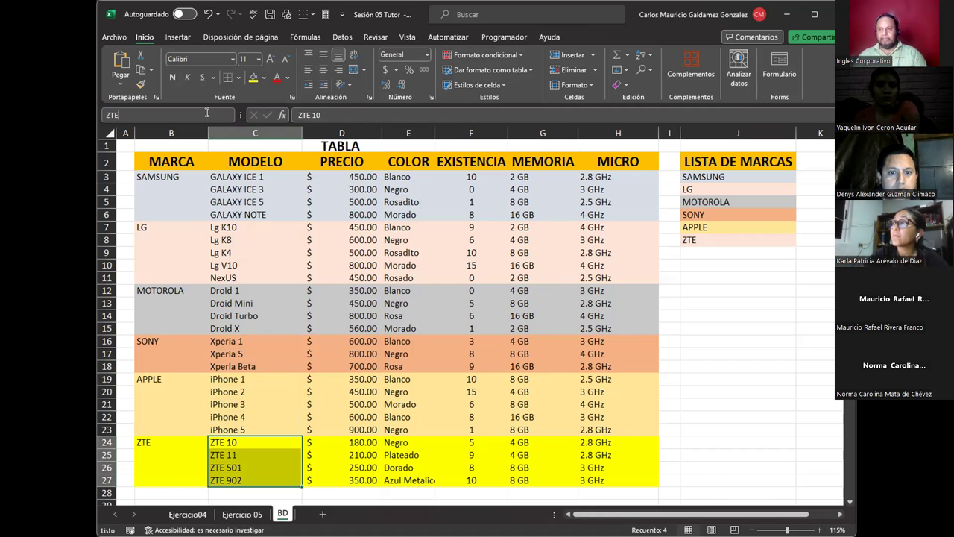
key("Return")
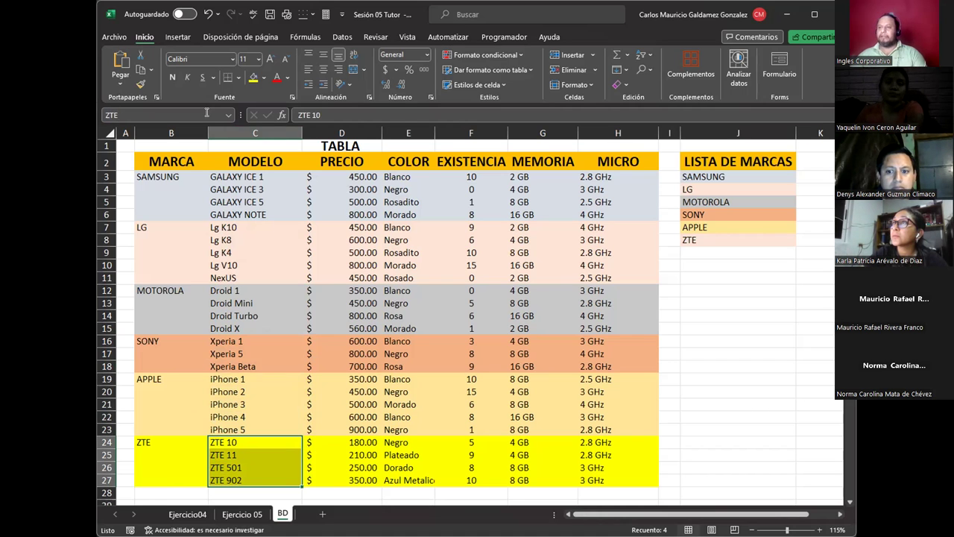
left_click(348, 176)
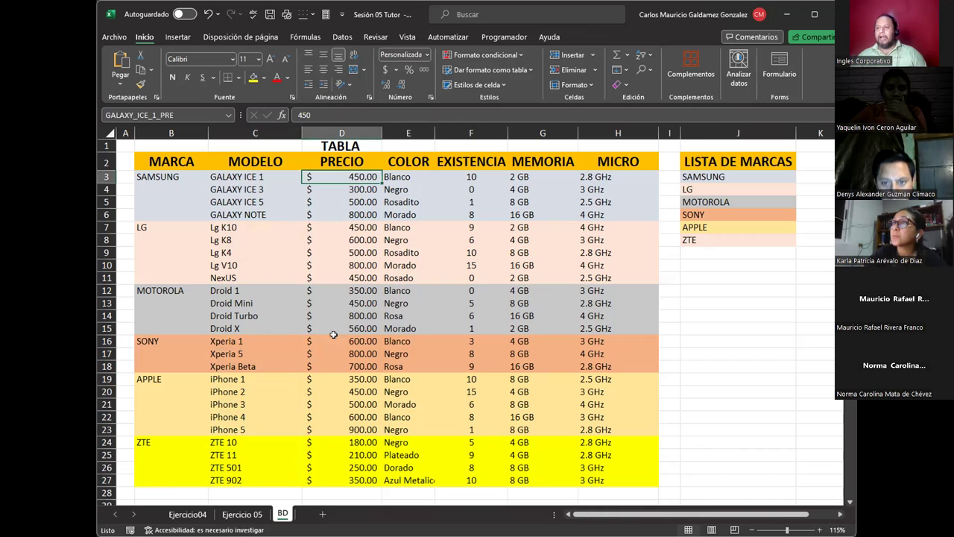
Step: Name the Droid 1 price cell D12 Droid_1_PRE using Fórmulas > Asignar nombre
left_click(335, 286)
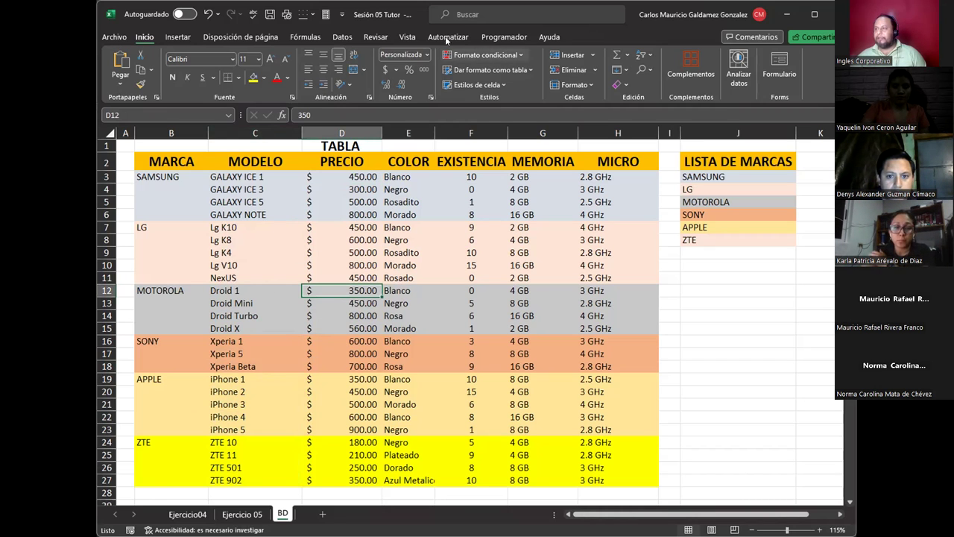
left_click(311, 35)
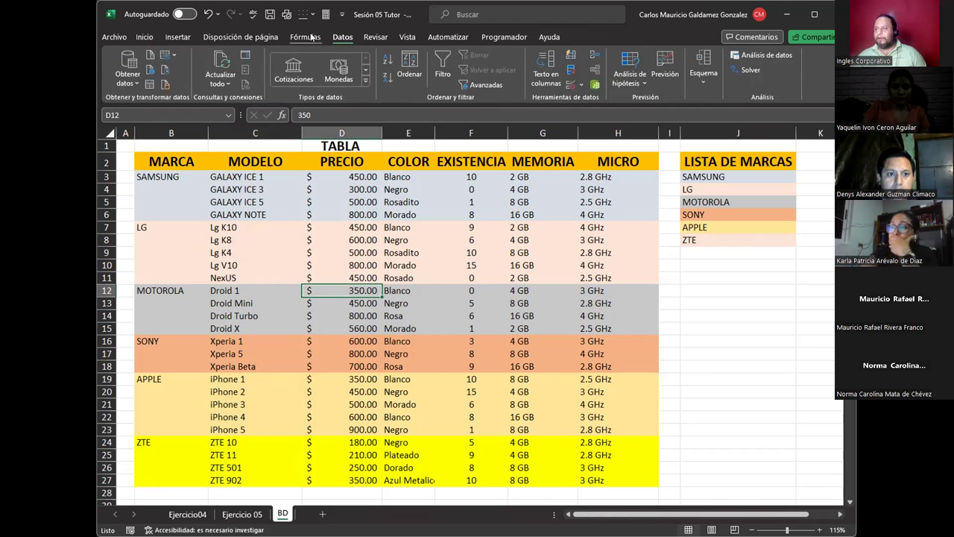
left_click(503, 54)
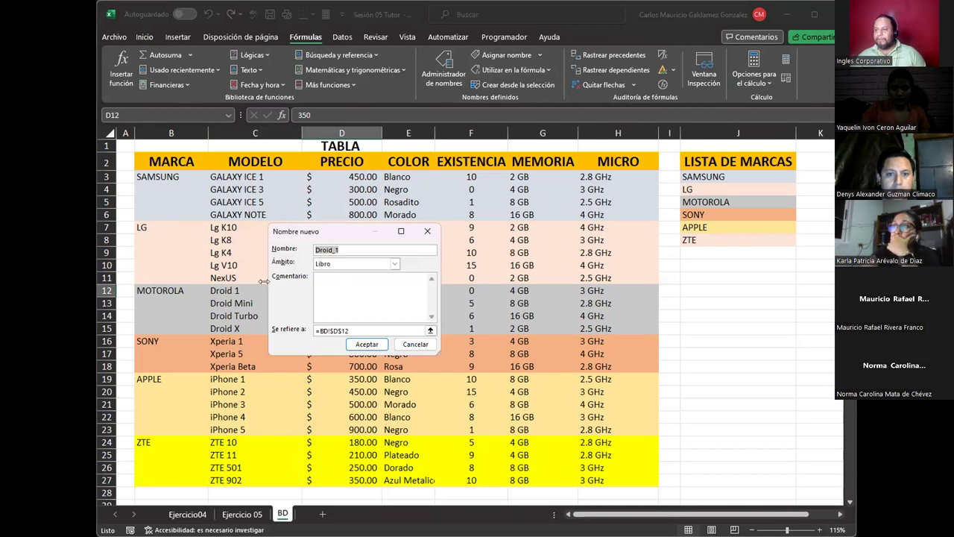
left_click(367, 249)
type("_")
type("pre")
type("e")
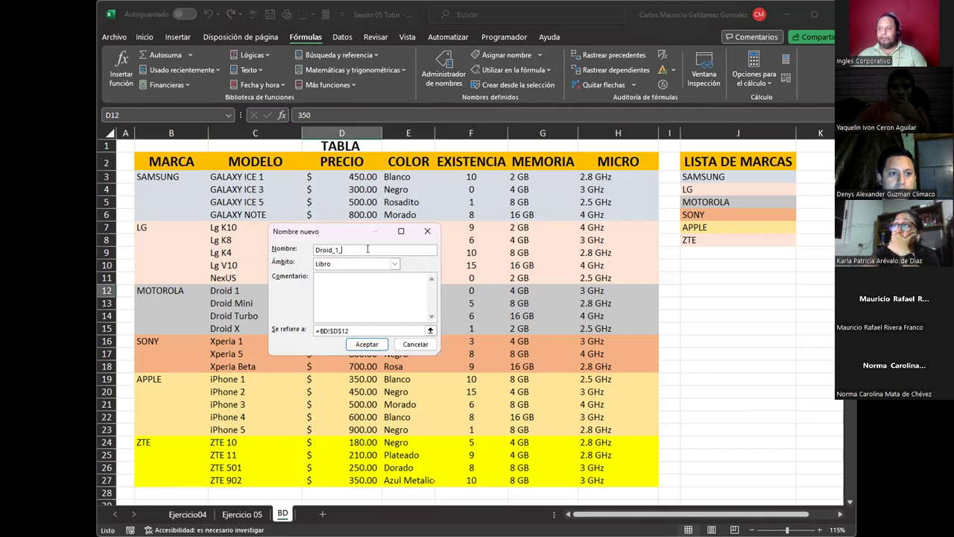
key("BackSpace")
type("PRE")
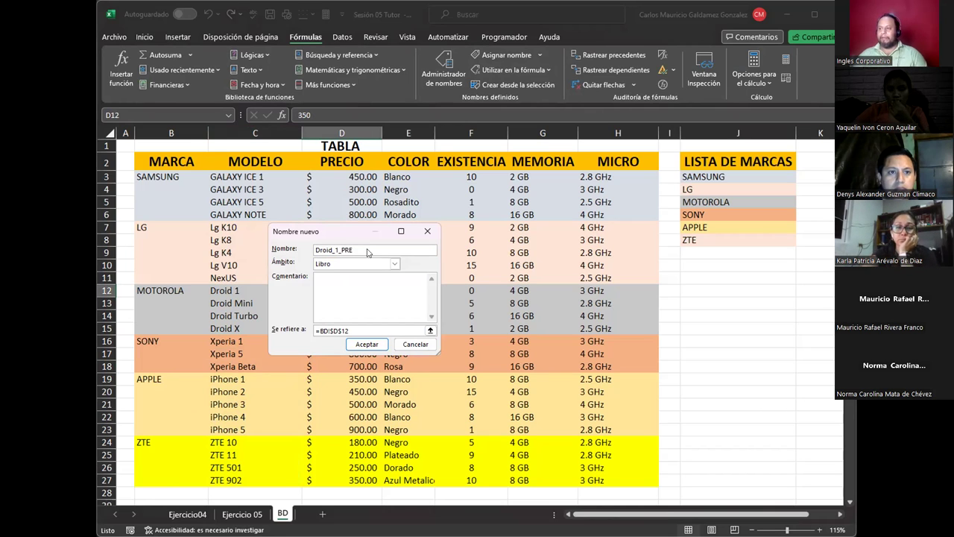
key("Return")
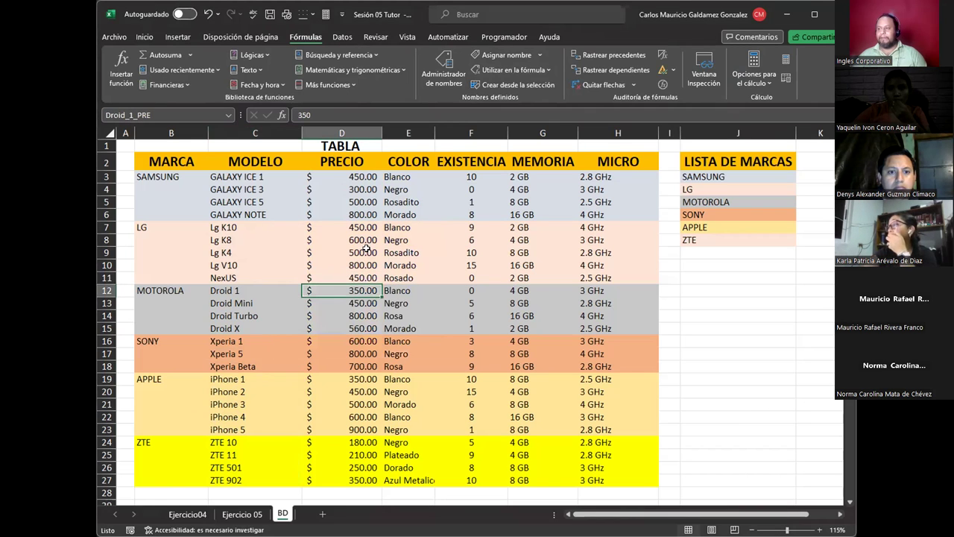
Step: Name the D13–D15 prices Droid_Mini_PRE, Droid_Turbo_PRE and Droid_X_PRE
key("Down")
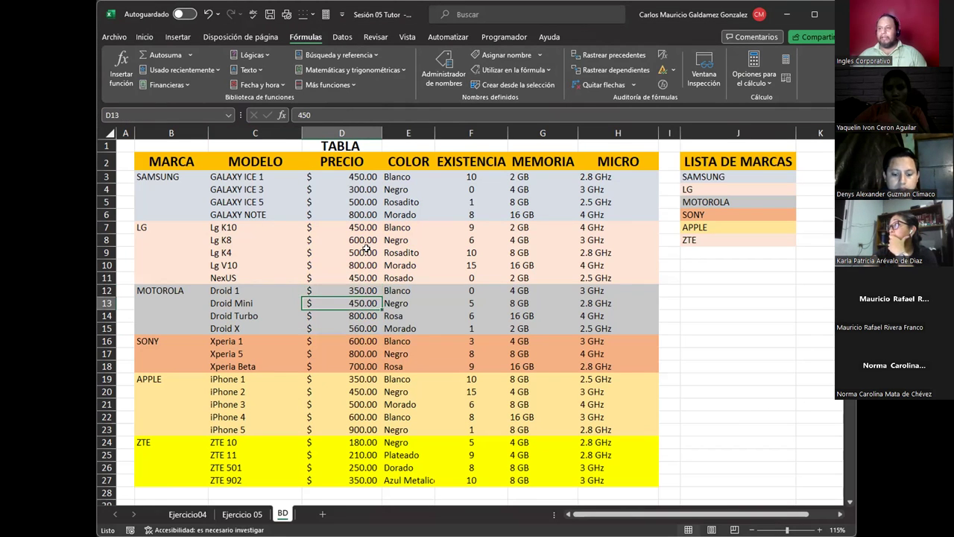
left_click(479, 56)
key("End")
type("_p")
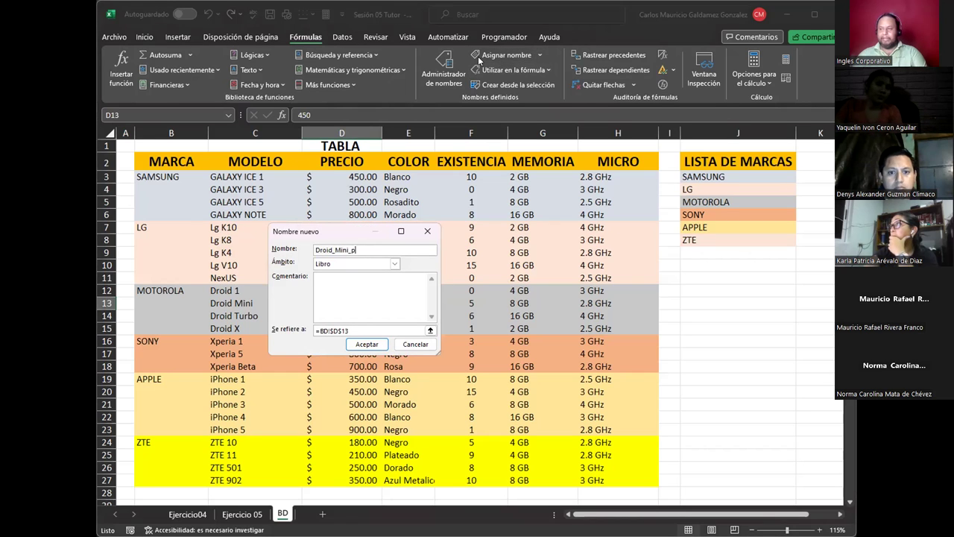
key("BackSpace")
type("PRE")
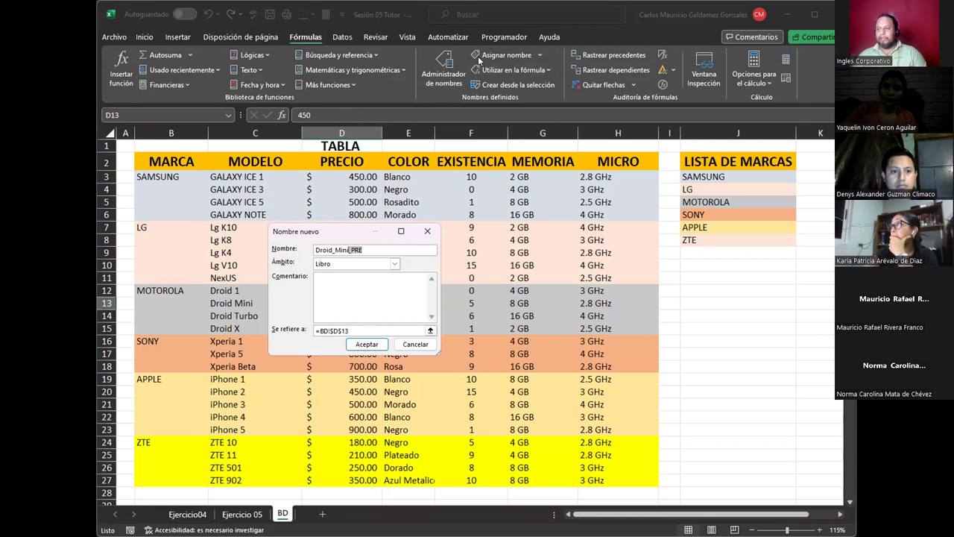
key("Return")
key("Return")
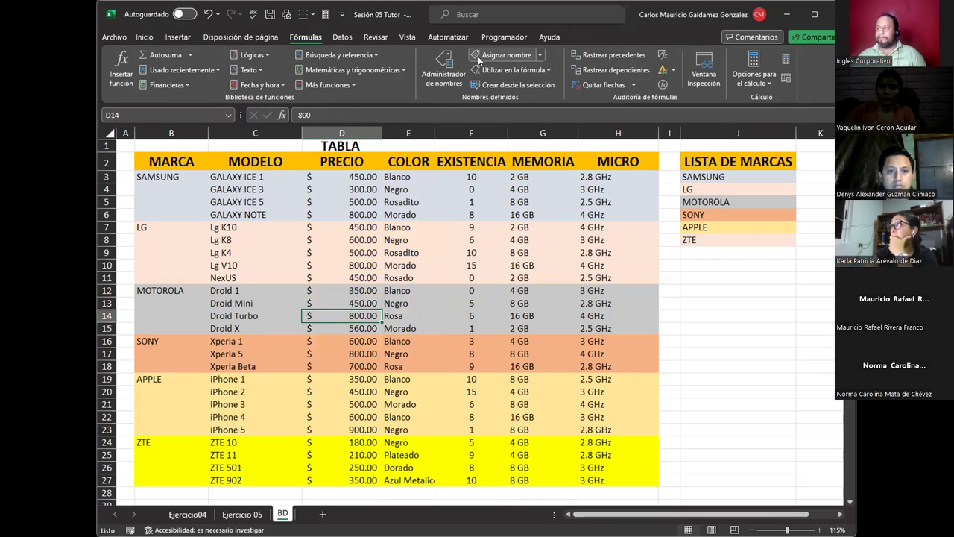
left_click(479, 57)
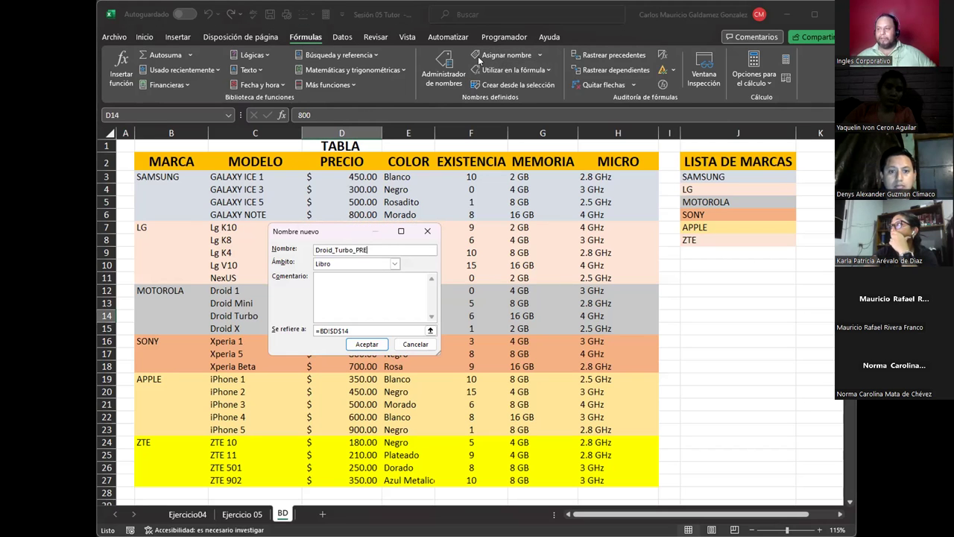
key("Return")
key("Return")
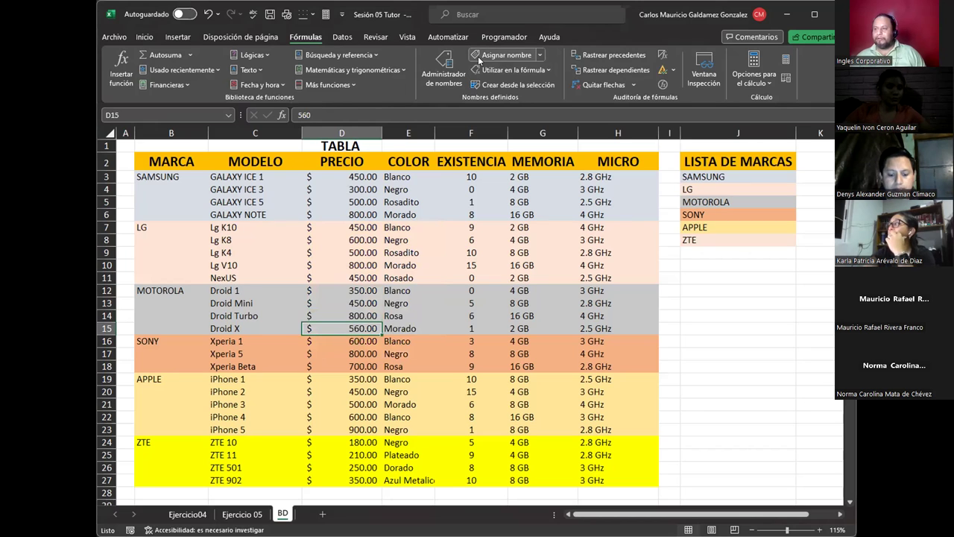
left_click(478, 56)
type("_PRE")
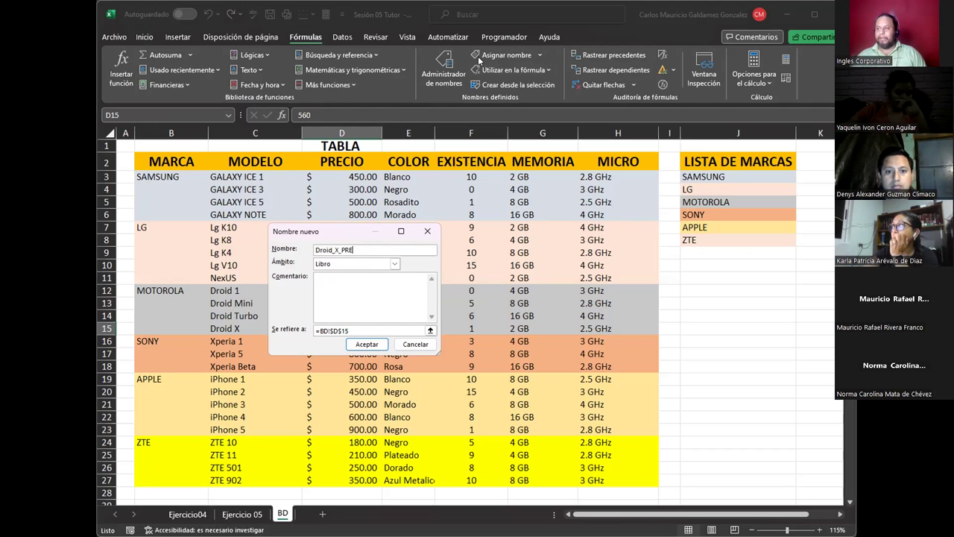
key("Return")
key("Return")
left_click(477, 56)
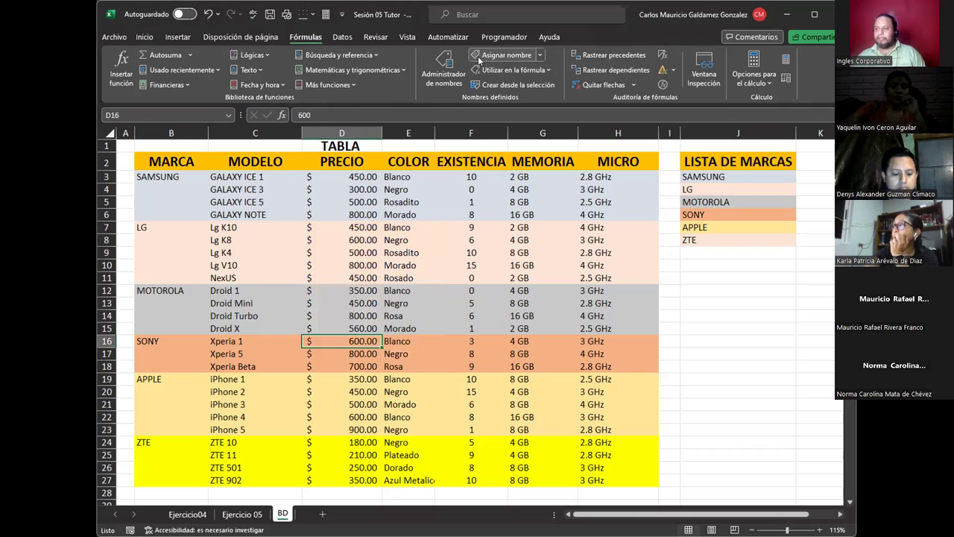
type("Xperia_1_PRE")
Step: Save Xperia_1_PRE for D16 and name the Xperia 5 price D17 Xperia_5_PRE
key("Return")
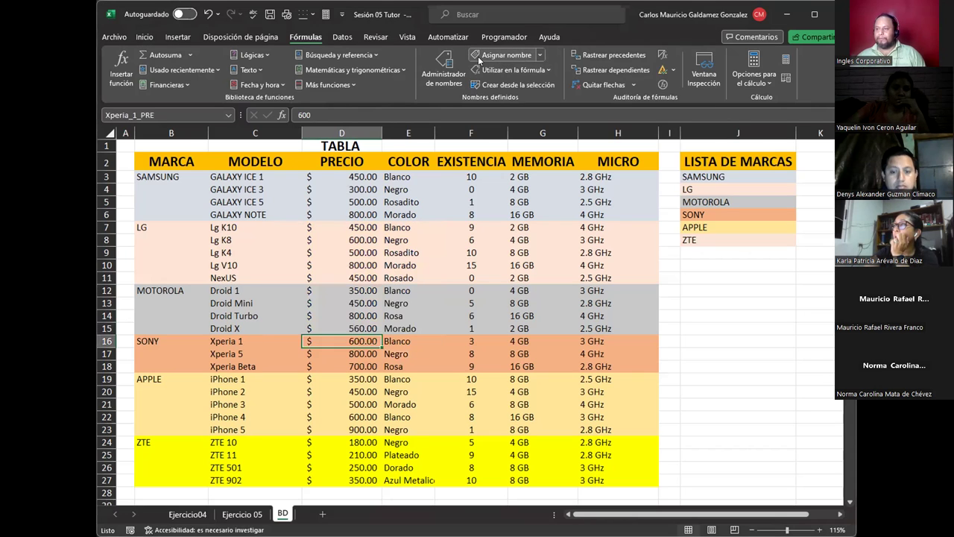
key("Return")
left_click(478, 56)
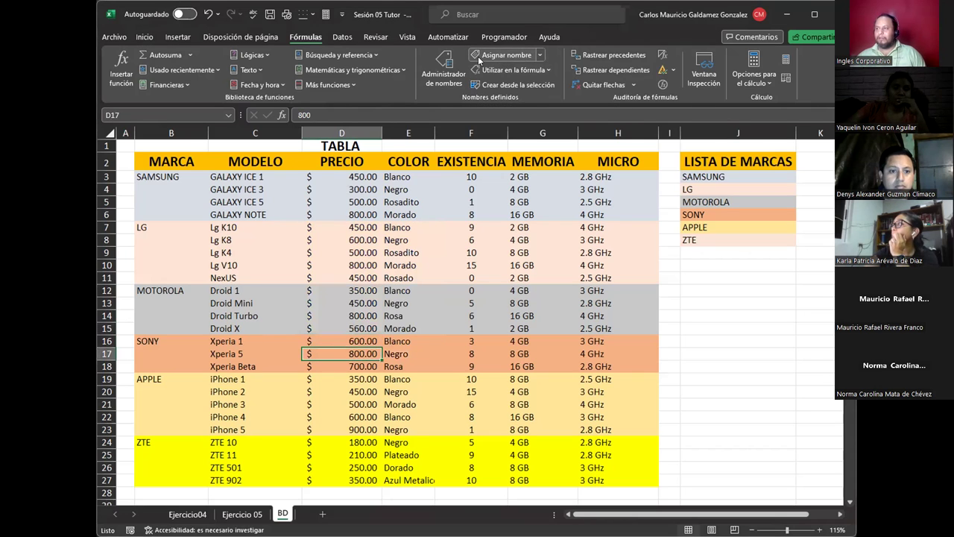
type("_PRE")
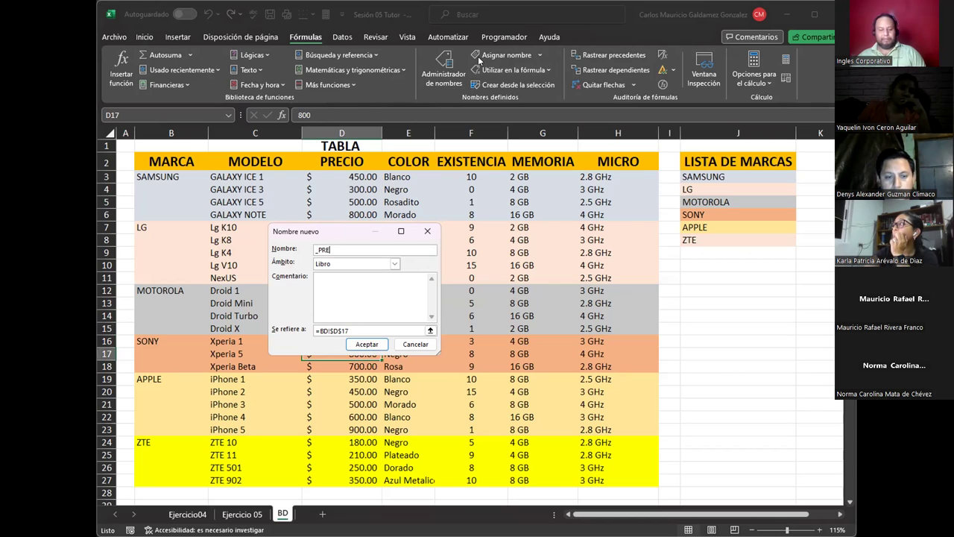
key("Escape")
left_click(477, 56)
key("End")
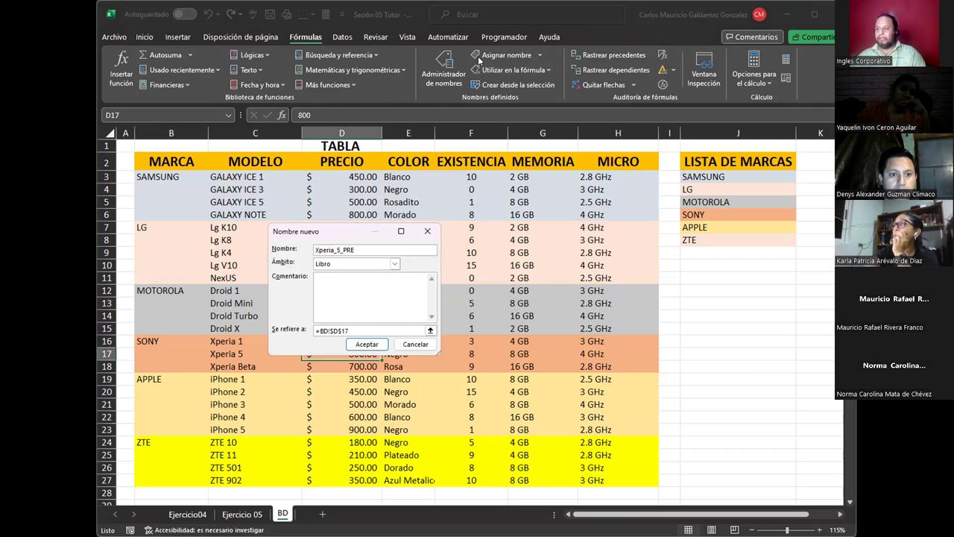
key("Return")
Step: Name the Xperia Beta and iPhone 1 prices Xperia_Beta_PRE and iPhone_1_PRE
key("Down")
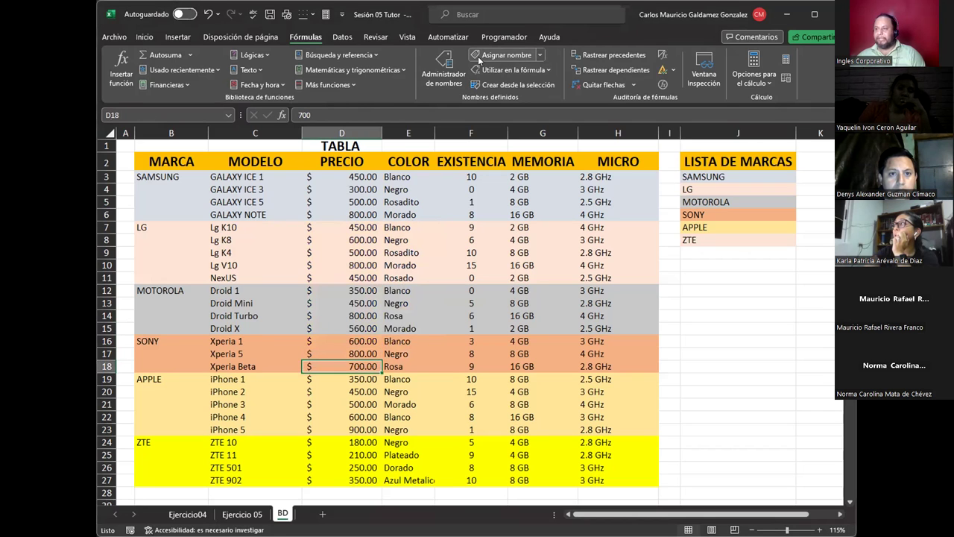
left_click(477, 56)
key("End")
type("_PRE")
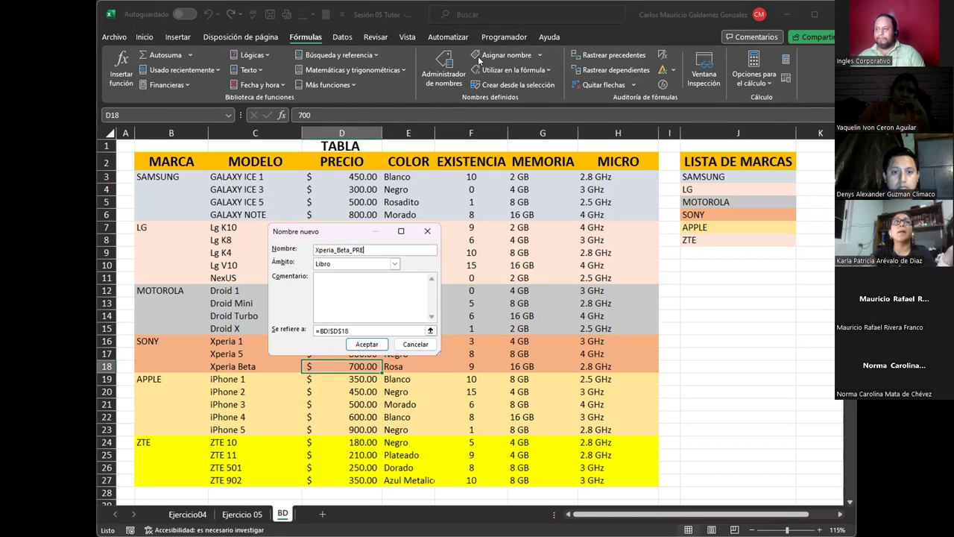
key("Return")
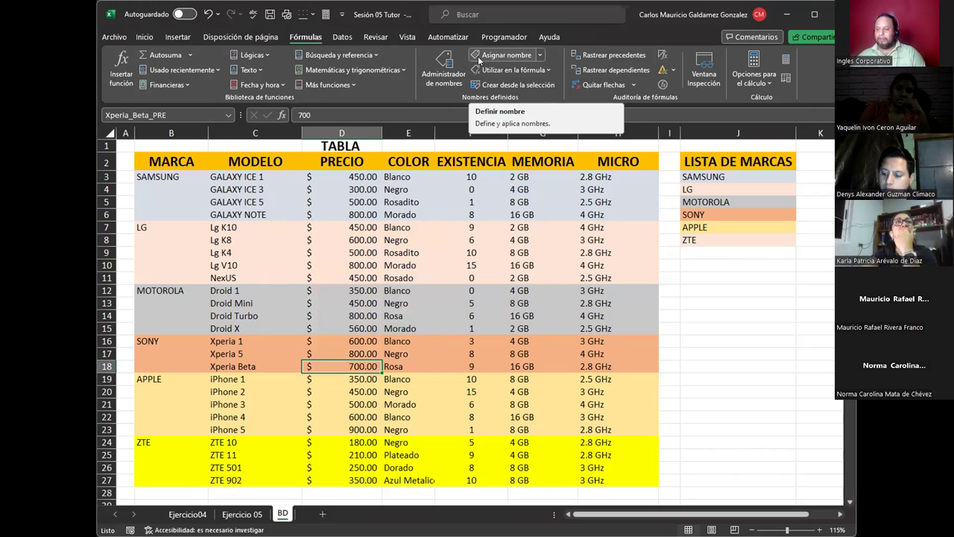
key("Down")
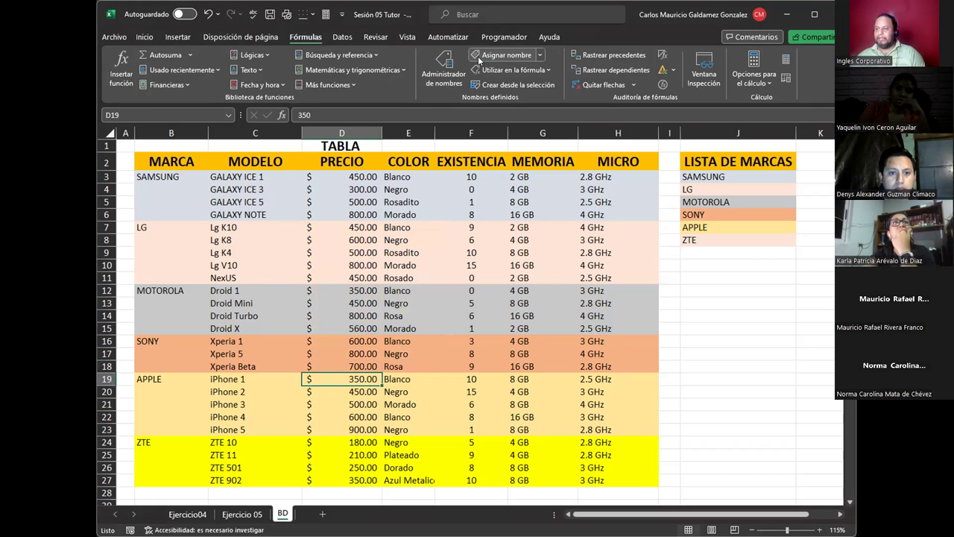
left_click(478, 56)
key("End")
type("_PRE")
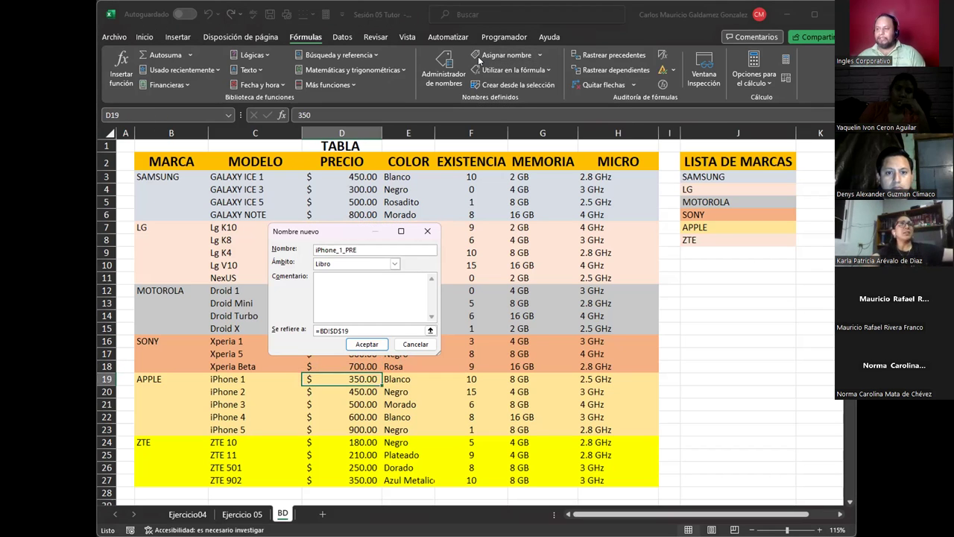
key("Return")
Step: Name the iPhone 2 and iPhone 3 prices iPhone_2_PRE and iPhone_3_PRE
key("Down")
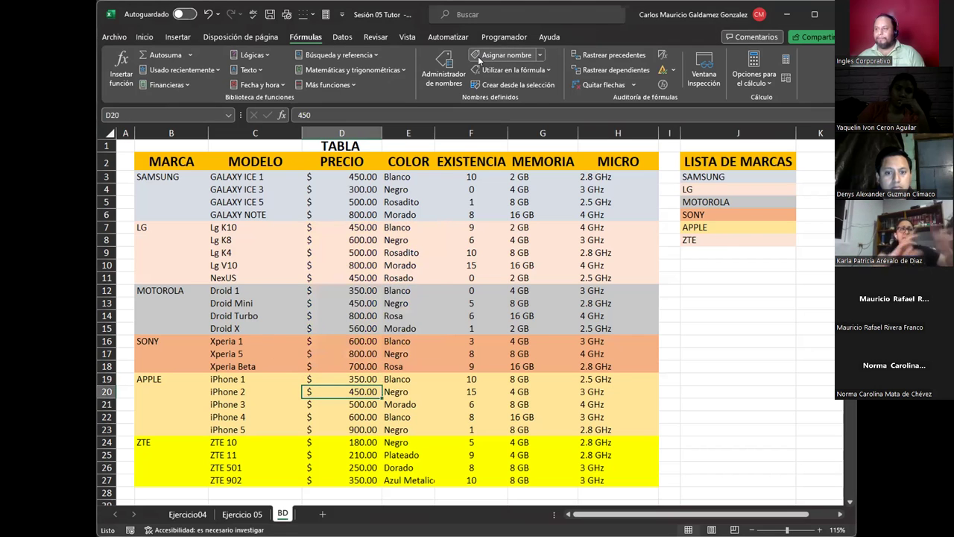
left_click(478, 56)
key("End")
type("_PRE")
key("Return")
key("Down")
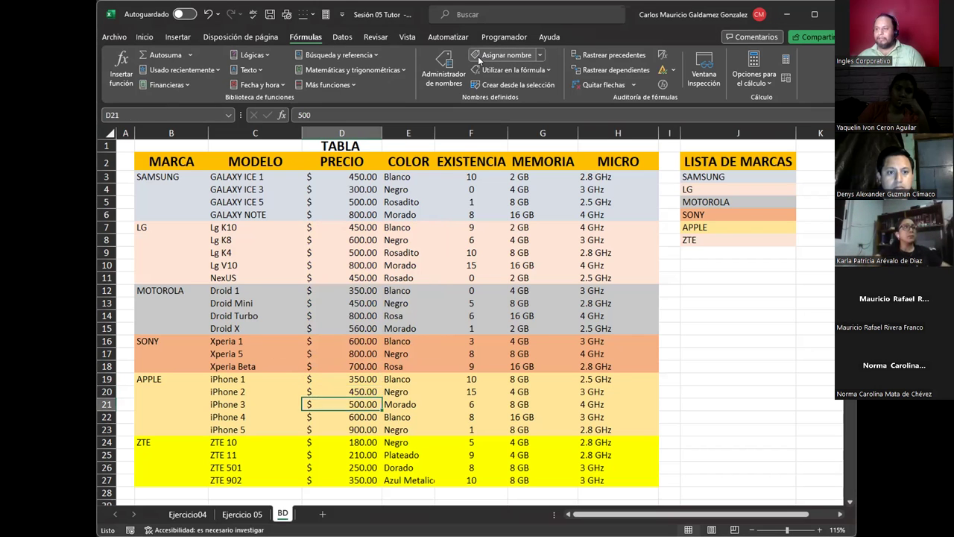
left_click(478, 55)
key("End")
type("_PRE")
key("Return")
Step: Name the iPhone 4 and iPhone 5 prices iPhone_4_PRE and iPhone_5_PRE
key("Down")
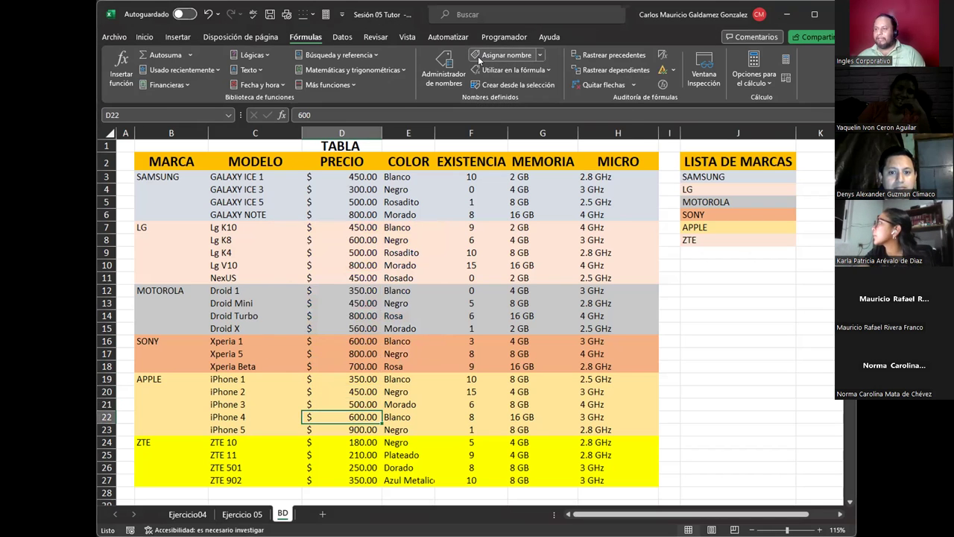
left_click(477, 56)
key("End")
type("_PRE")
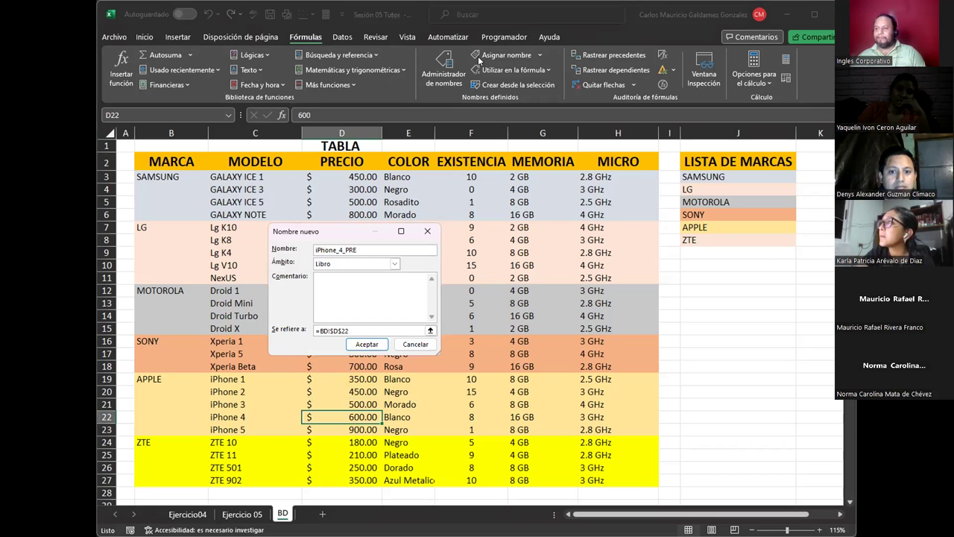
key("Return")
key("Down")
left_click(478, 56)
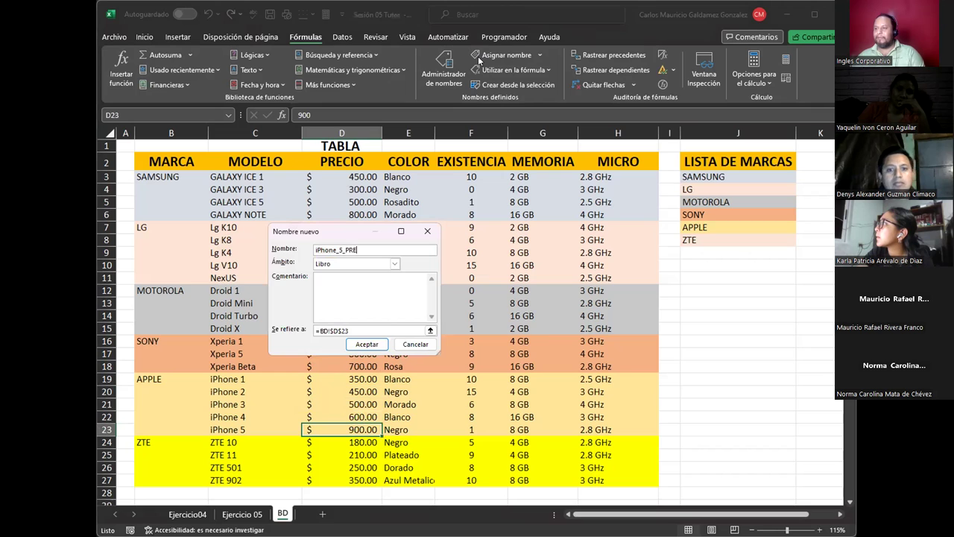
key("Return")
key("Down")
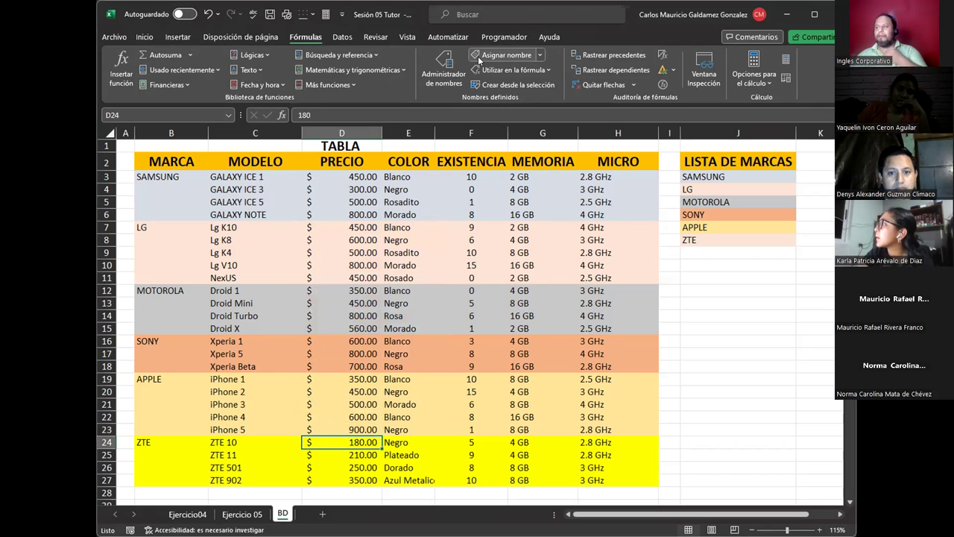
Step: Name the ZTE 10 and ZTE 11 price cells ZTE_10_PRE and ZTE_11_PRE
left_click(479, 57)
type("ZTE_10_PRE")
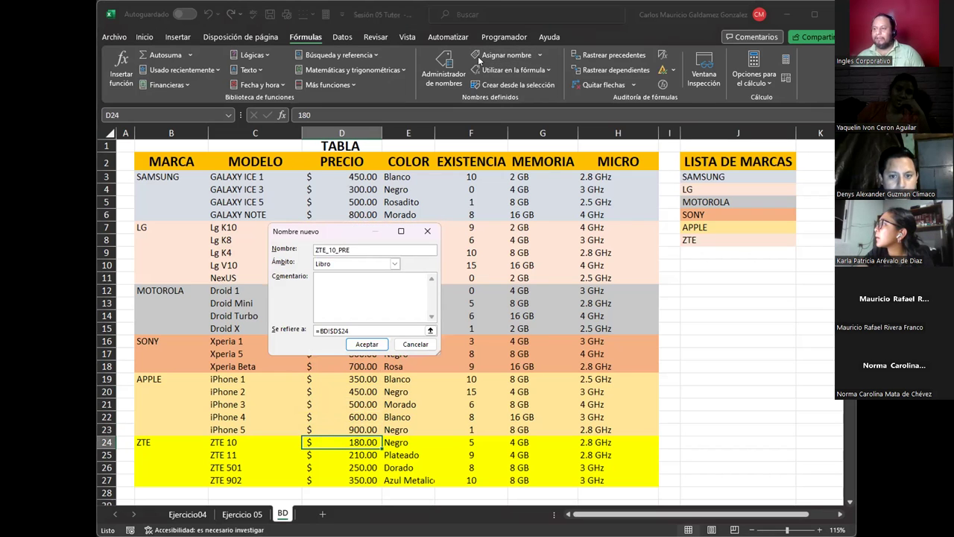
key("Return")
key("Down")
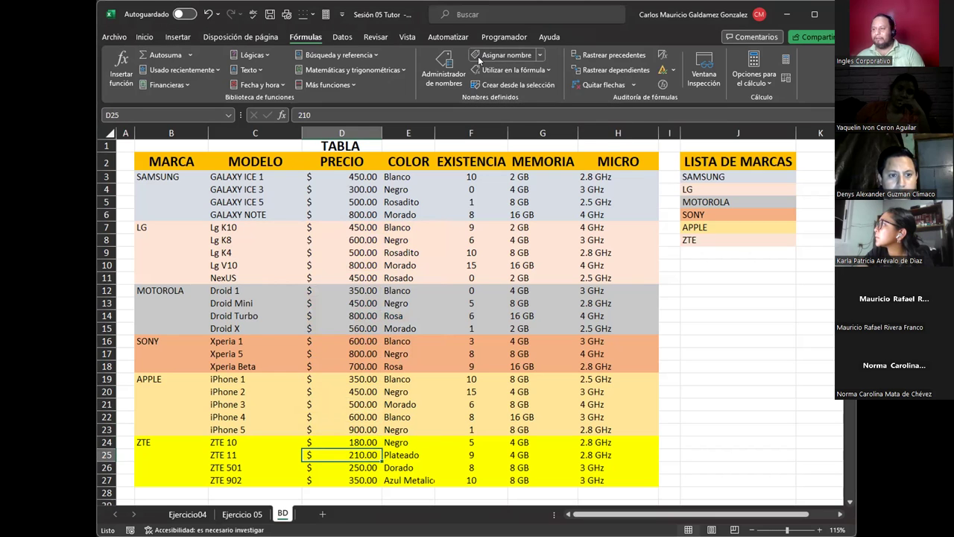
left_click(479, 57)
key("End")
type("_PRE")
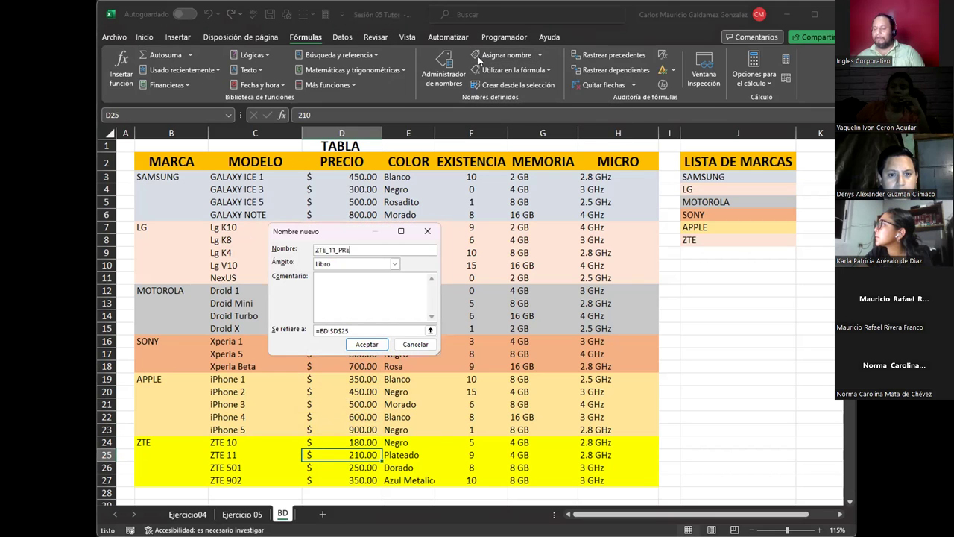
key("Return")
Step: Name the ZTE 501 and ZTE 902 price cells ZTE_501_PRE and ZTE_902_PRE
key("Down")
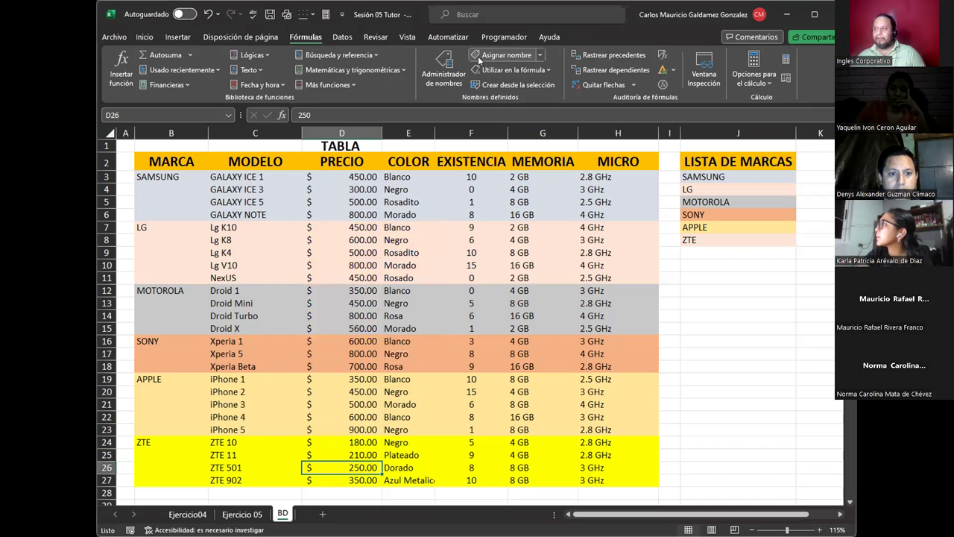
left_click(478, 58)
key("End")
type("_PRE")
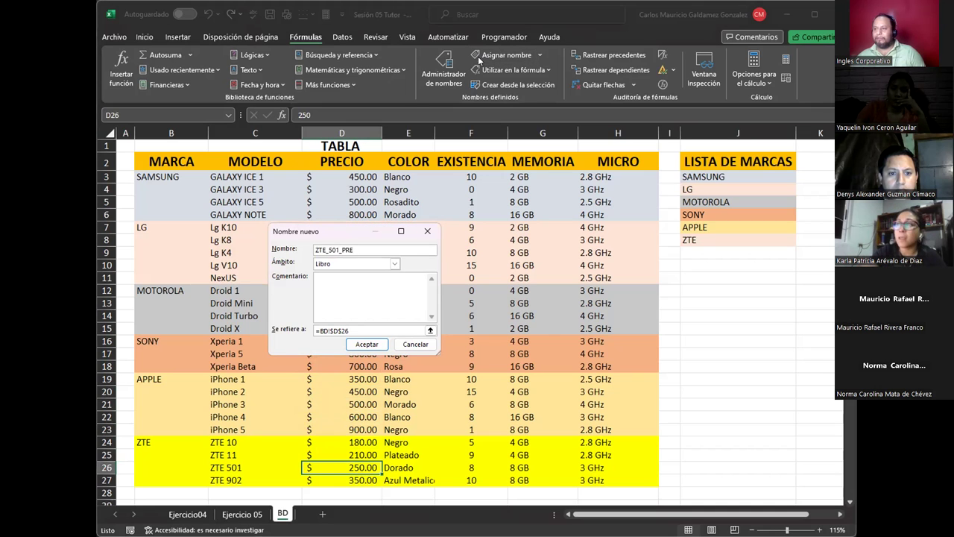
key("Return")
key("Down")
left_click(477, 56)
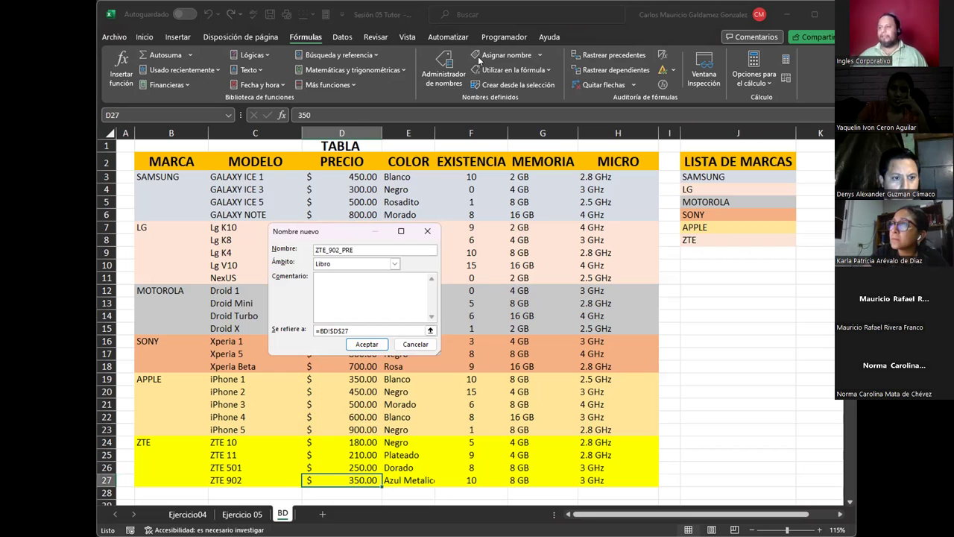
key("Return")
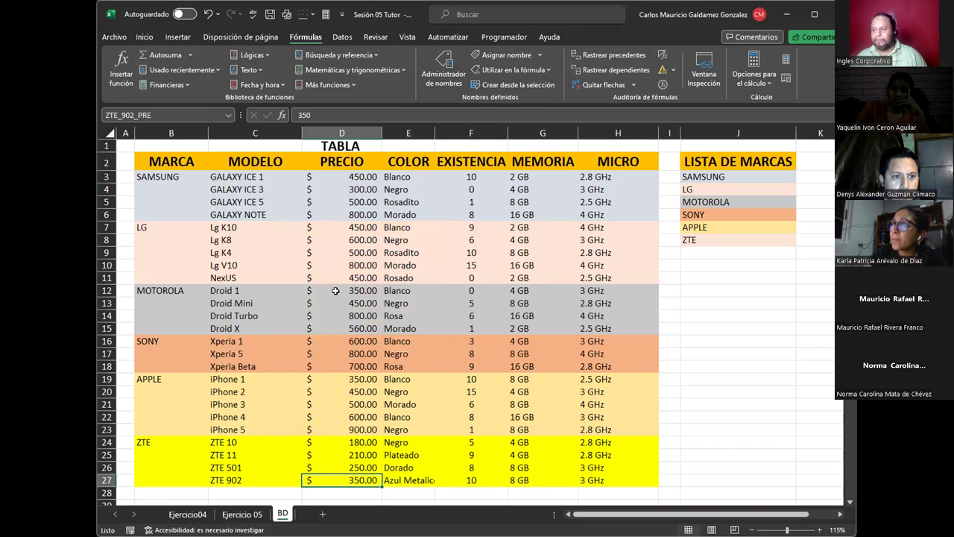
left_click(335, 291)
left_click(134, 114)
left_click(134, 114)
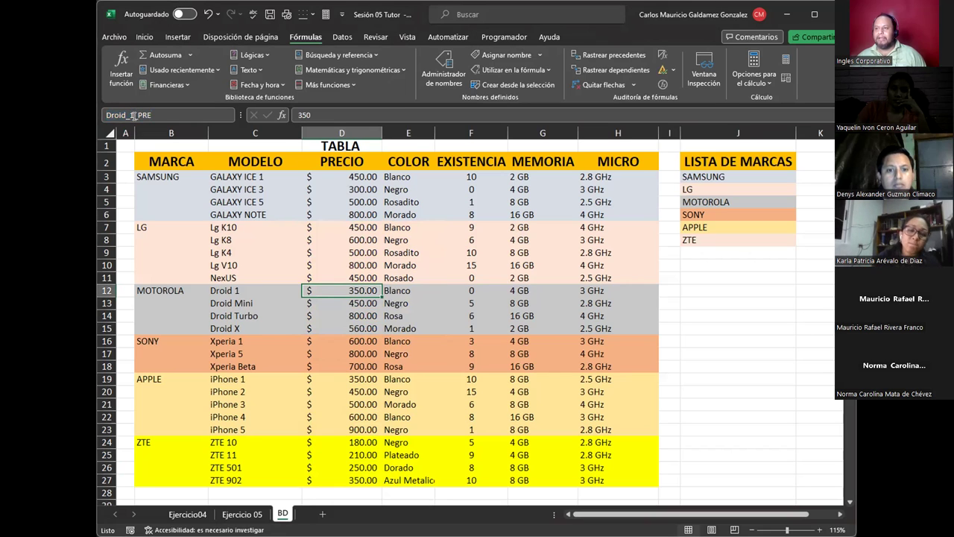
left_click_drag(132, 114, 102, 115)
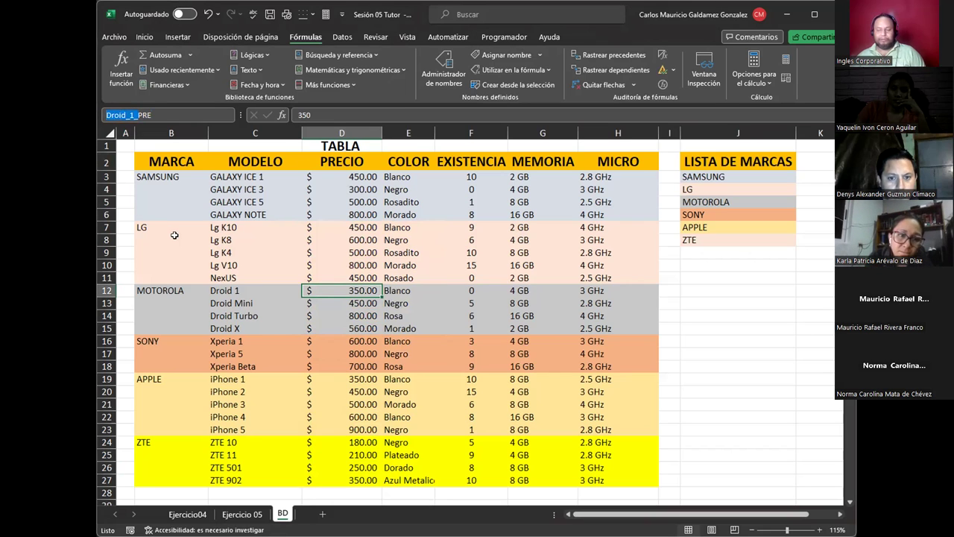
left_click(394, 288)
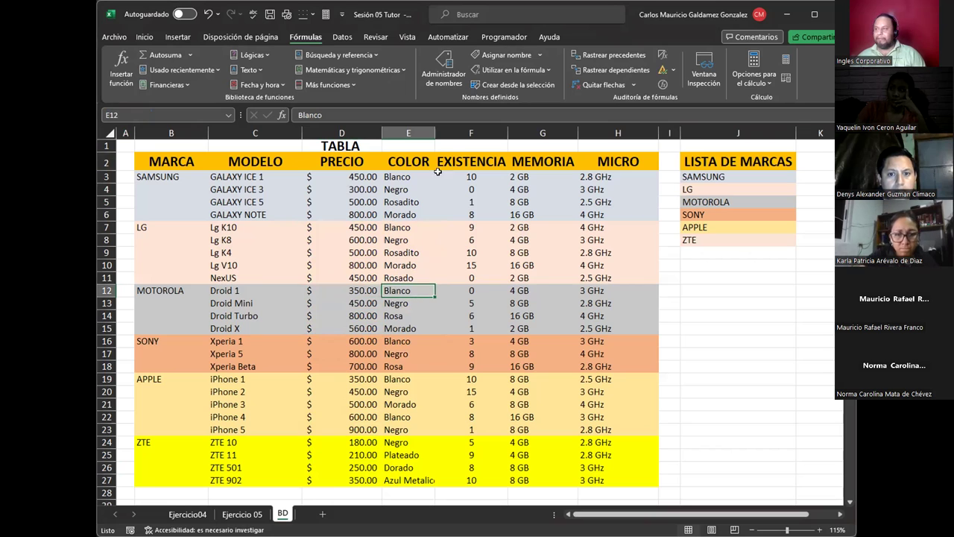
Step: Name the Droid 1 colour and stock cells Droid_1_COL and Droid_1_EXI, skipping the Blanco suggestion
left_click(487, 58)
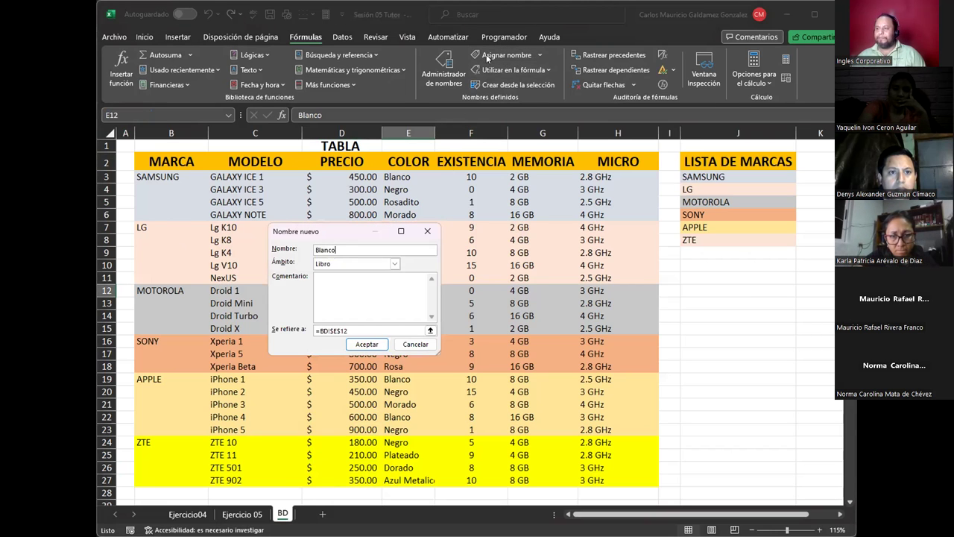
key("Return")
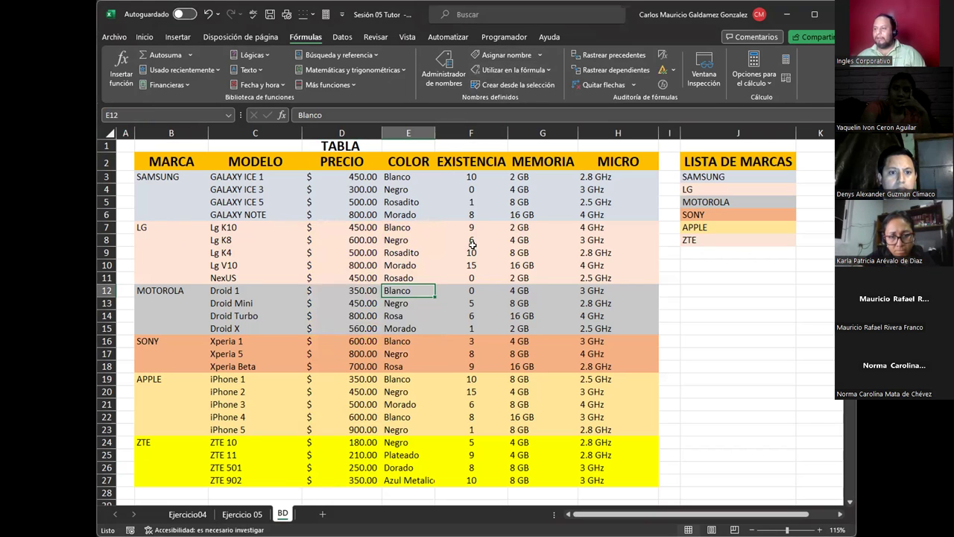
left_click(506, 56)
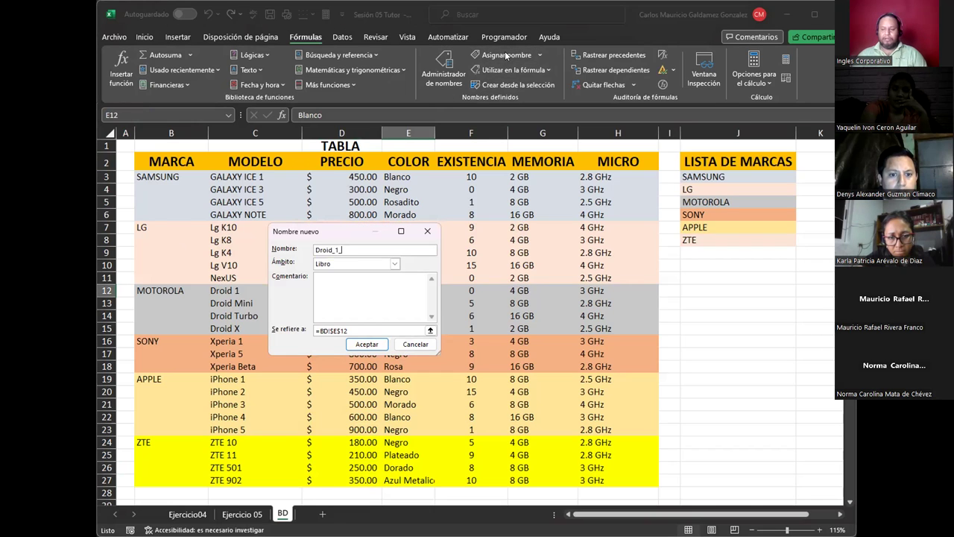
type("COL")
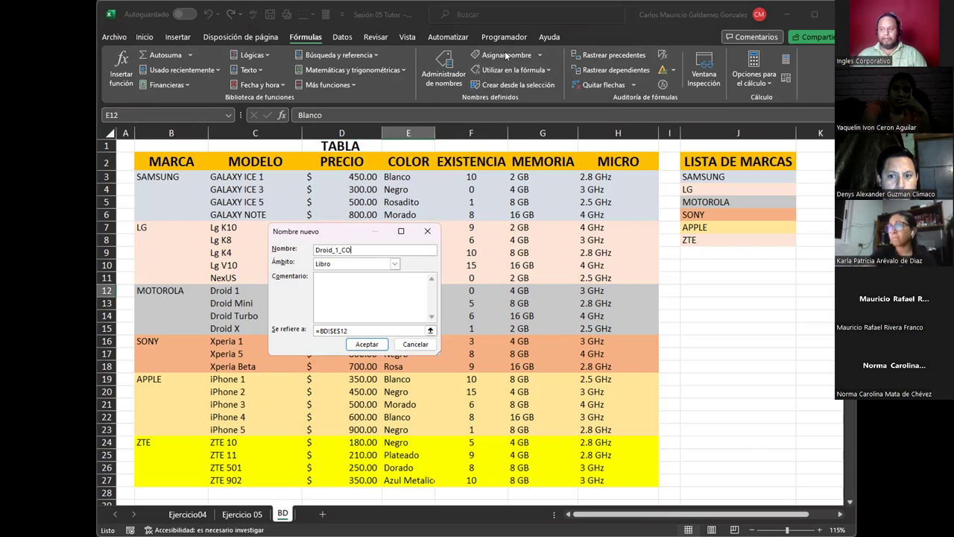
key("Return")
key("Right")
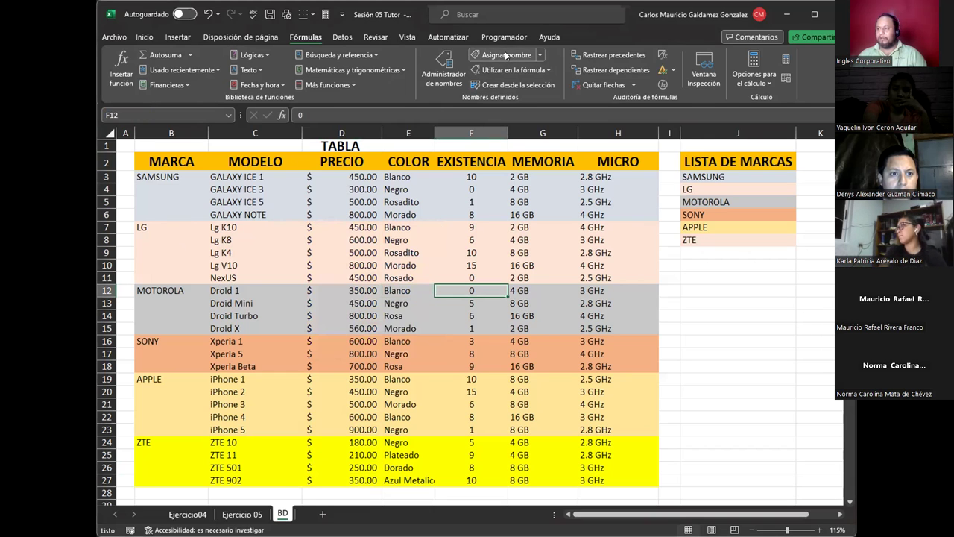
left_click(506, 57)
key("End")
type("_")
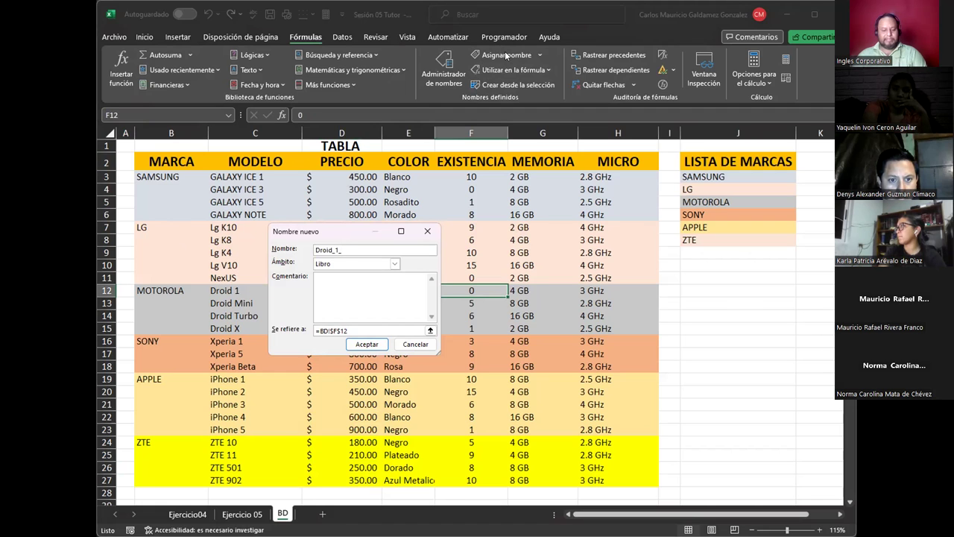
type("S")
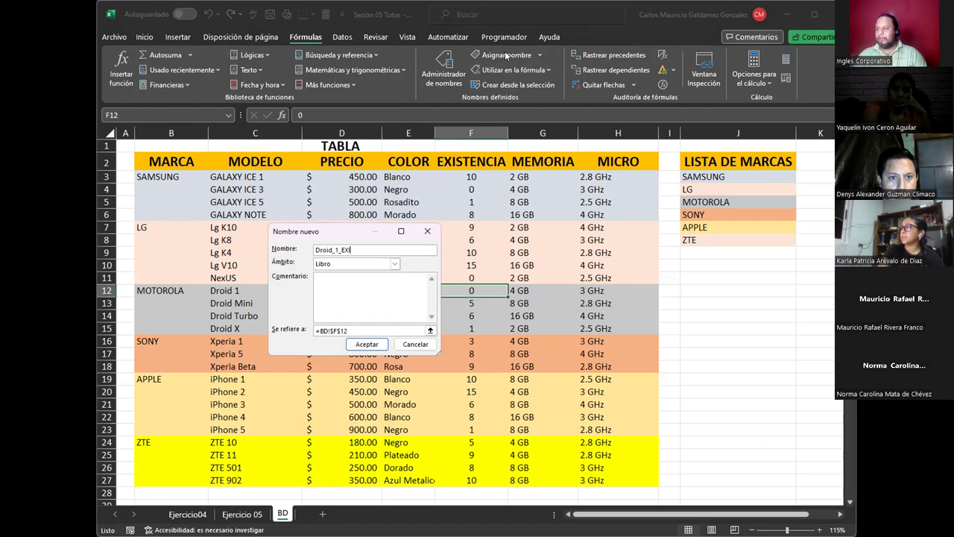
key("Return")
key("Right")
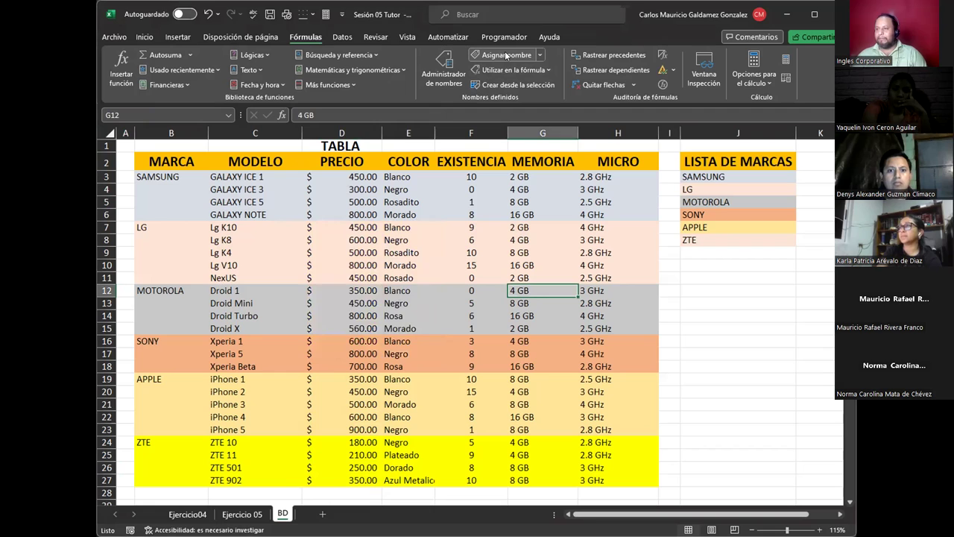
Step: Name the Droid 1 memory and micro cells Droid_1_MEM and Droid_1_MIC
left_click(506, 57)
key("End")
type("_MEM")
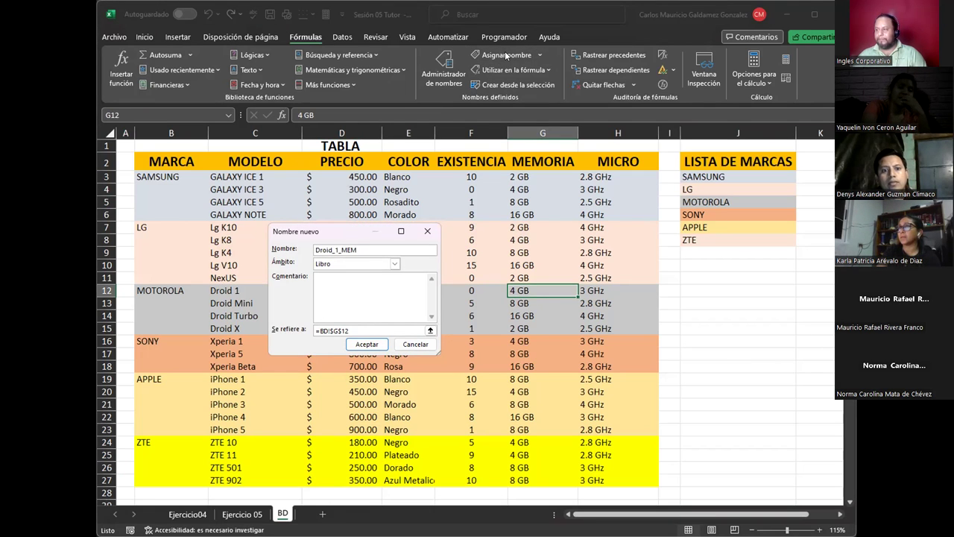
key("Return")
key("Right")
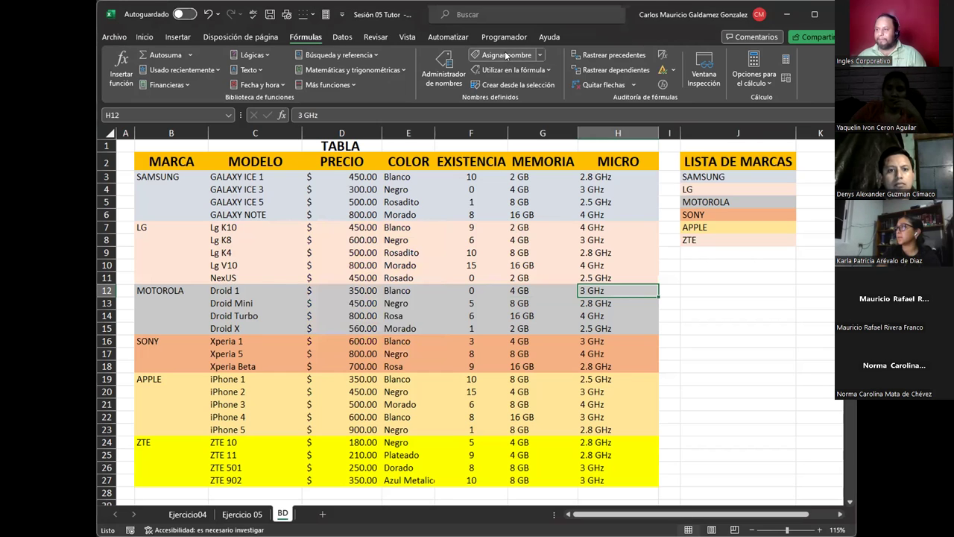
left_click(506, 56)
type("Droid_1_MIC")
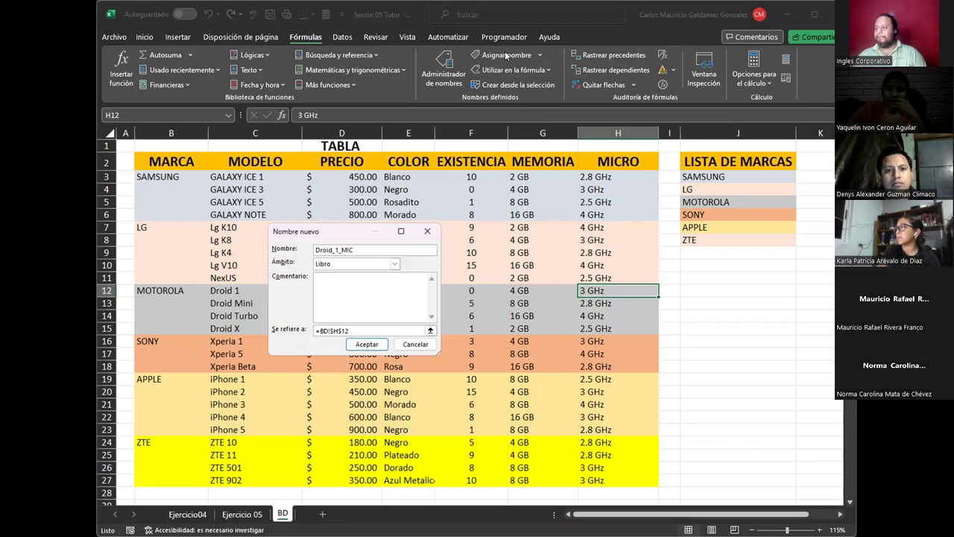
key("Return")
key("Down")
key("Left")
key("Left")
key("Left")
key("Left")
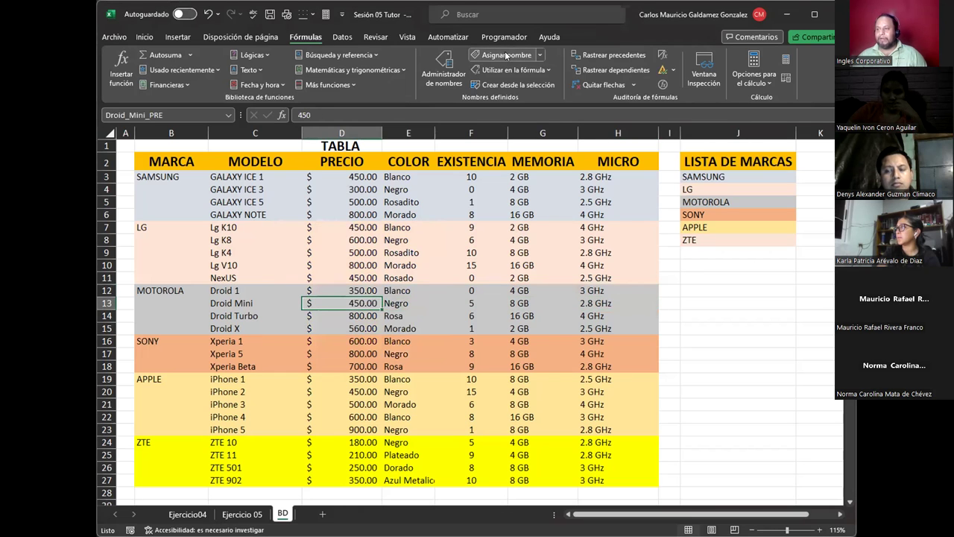
Step: Re-enter 450 as the Droid Mini price after checking its name
left_click(144, 114)
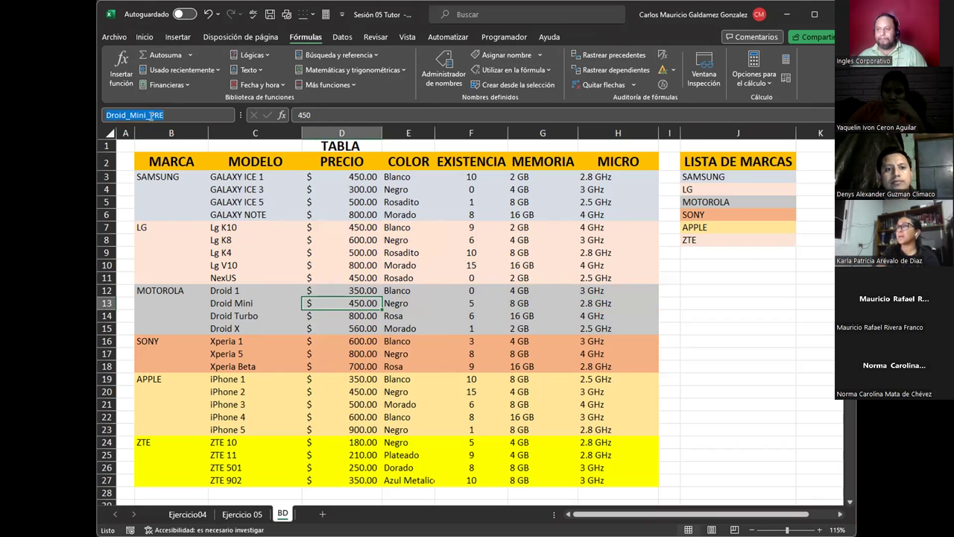
key("Return")
key("BackSpace")
type("450")
key("ctrl+Return")
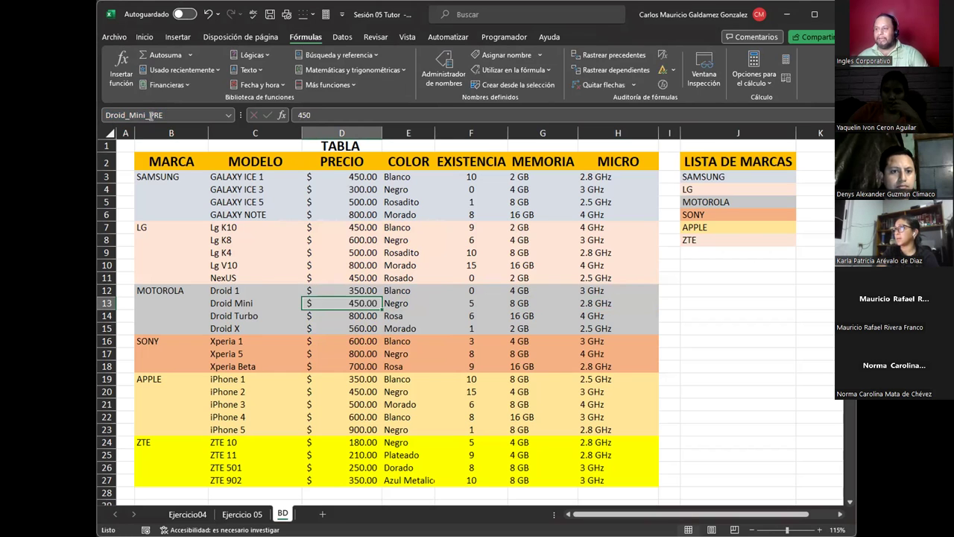
Step: Name the Droid Mini colour and stock cells Droid_Mini_COL and Droid_Mini_EXI
key("Right")
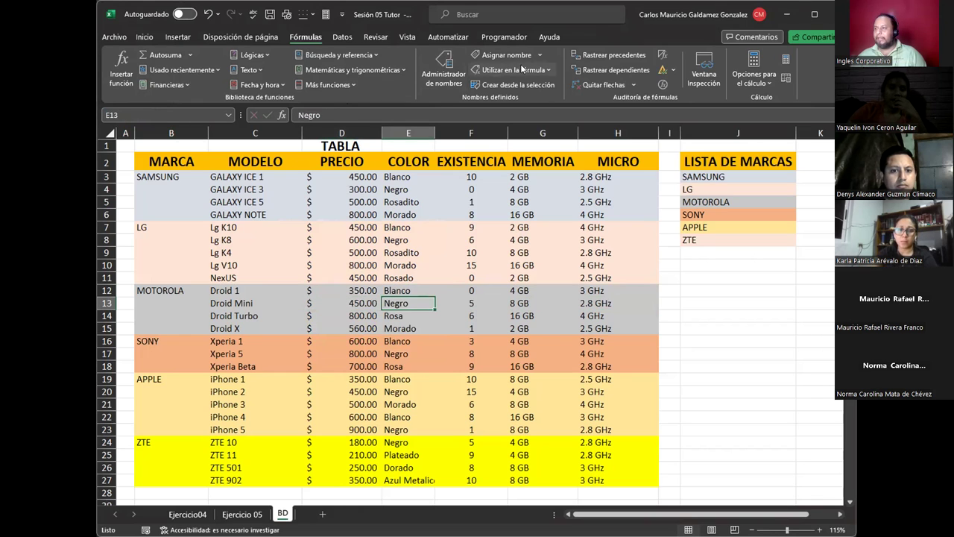
left_click(507, 54)
type("COL")
key("Return")
key("Right")
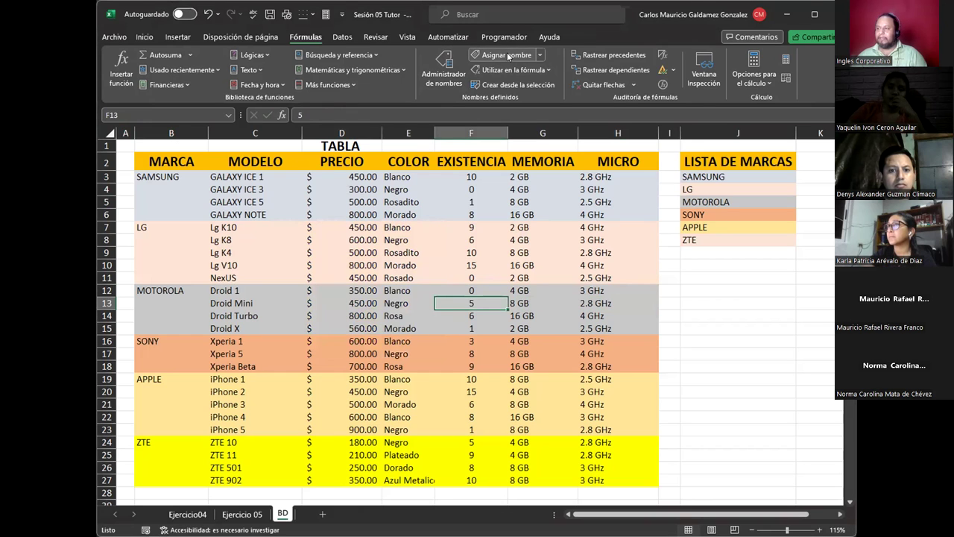
left_click(506, 54)
type("EXI")
key("Return")
key("Right")
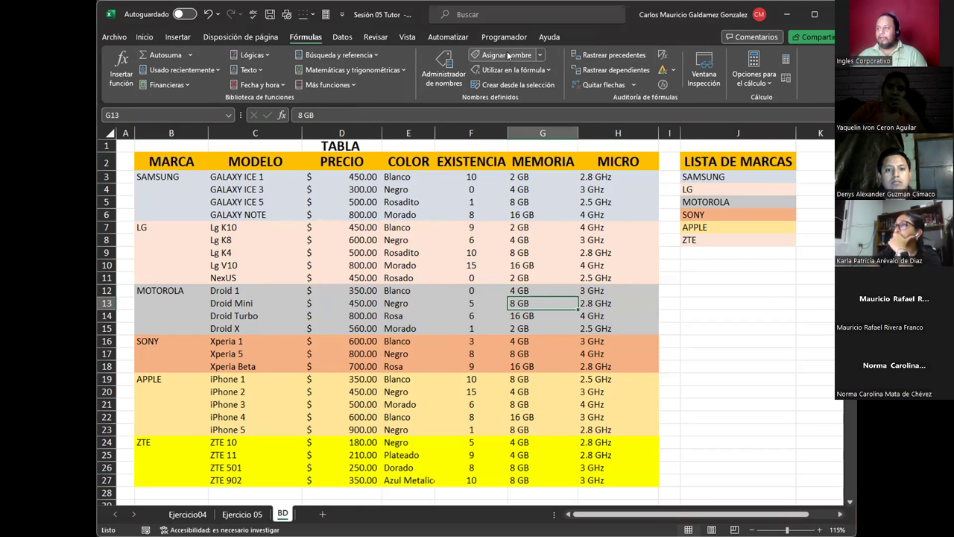
Step: Name the Droid Mini memory and micro cells Droid_Mini_MEM and Droid_Mini_MIC
left_click(507, 56)
type("_Mini_MEM")
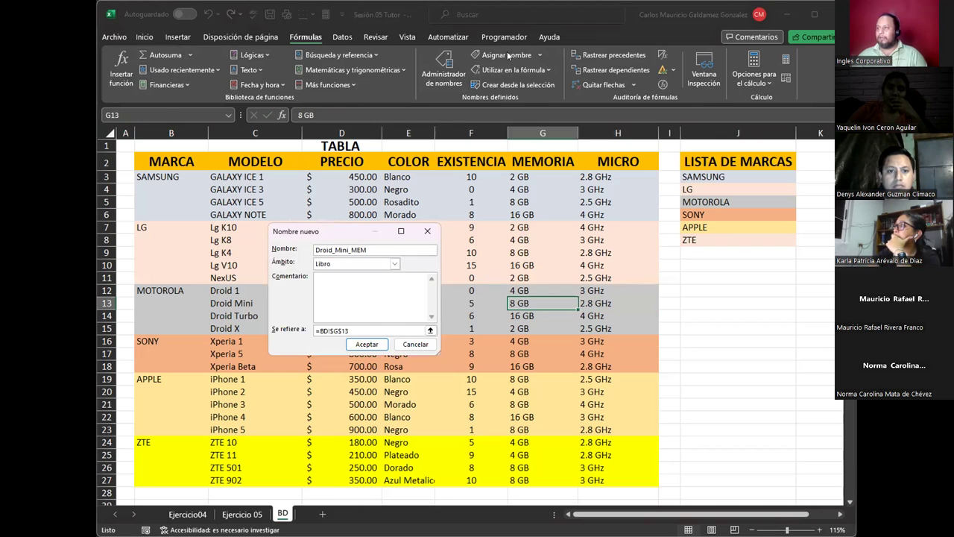
key("Return")
key("Right")
left_click(508, 56)
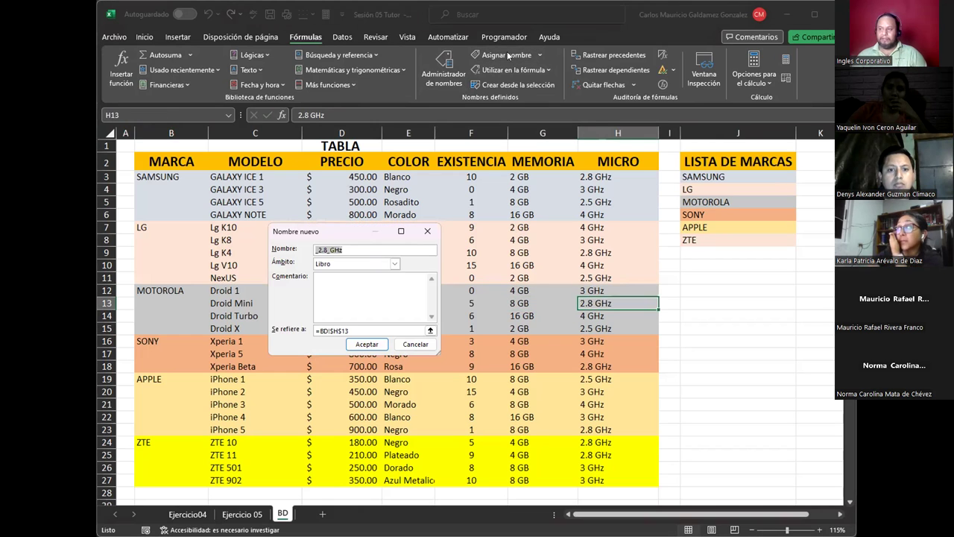
type("Droid_Mini_Mi")
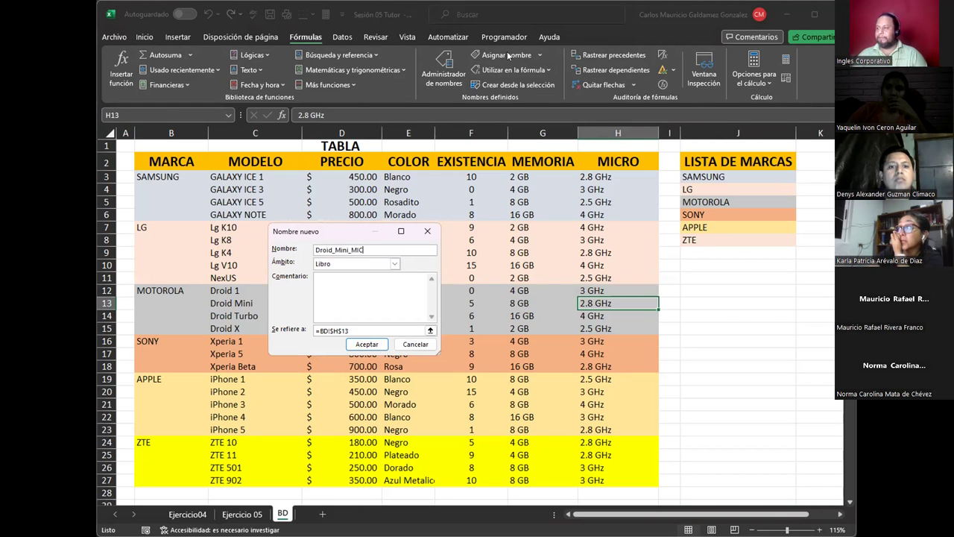
key("Return")
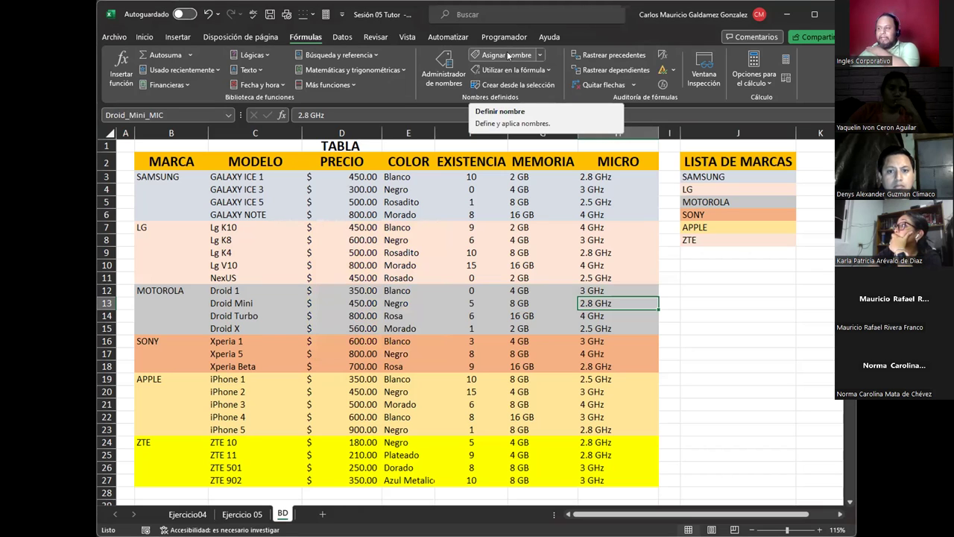
key("Down")
key("Left")
key("Left")
key("Left")
key("Left")
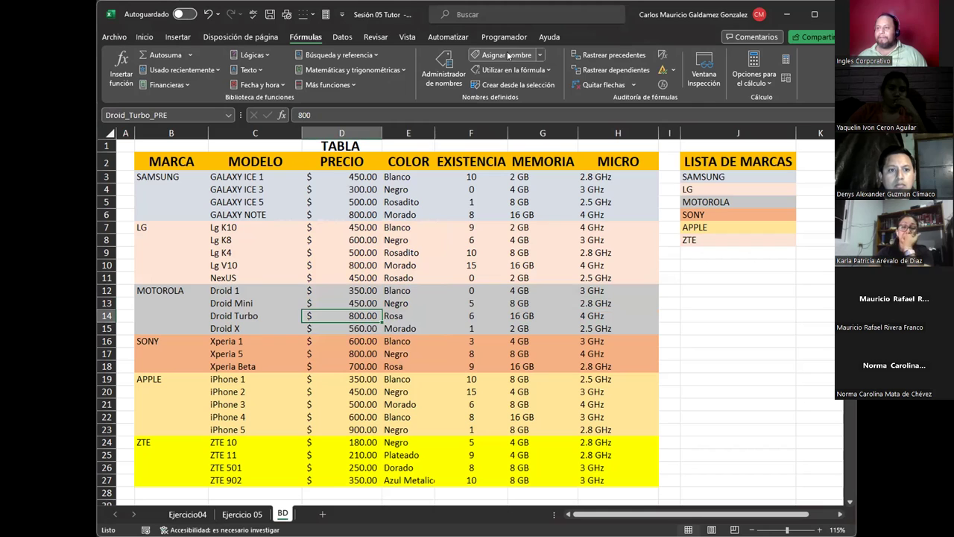
Step: Name the Droid Turbo colour and stock cells Droid_Turbo_COL and Droid_Turbo_EXI
left_click(180, 112)
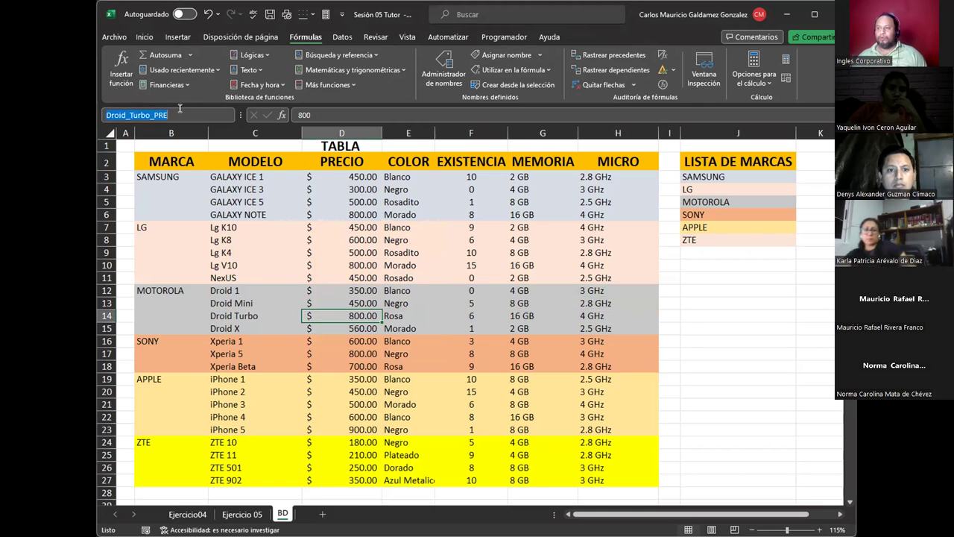
key("Escape")
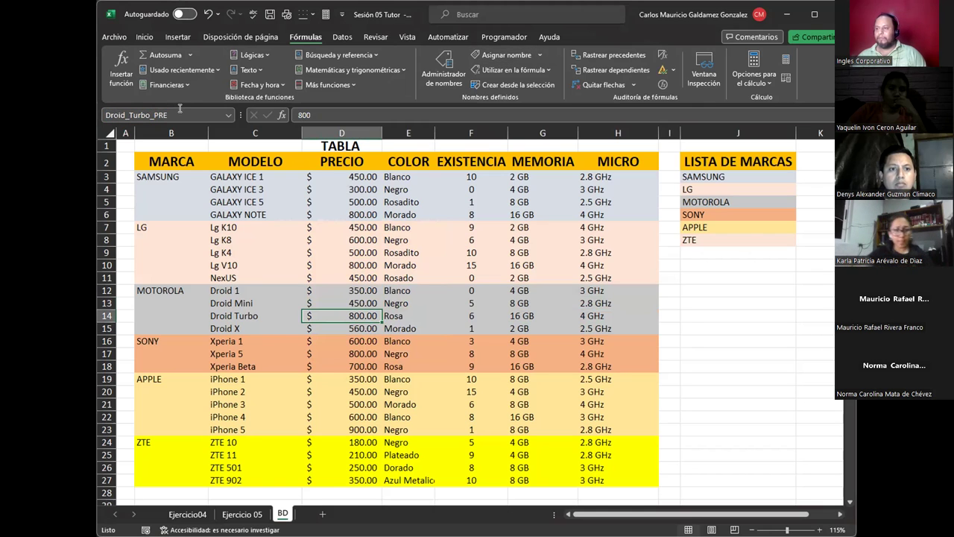
key("Right")
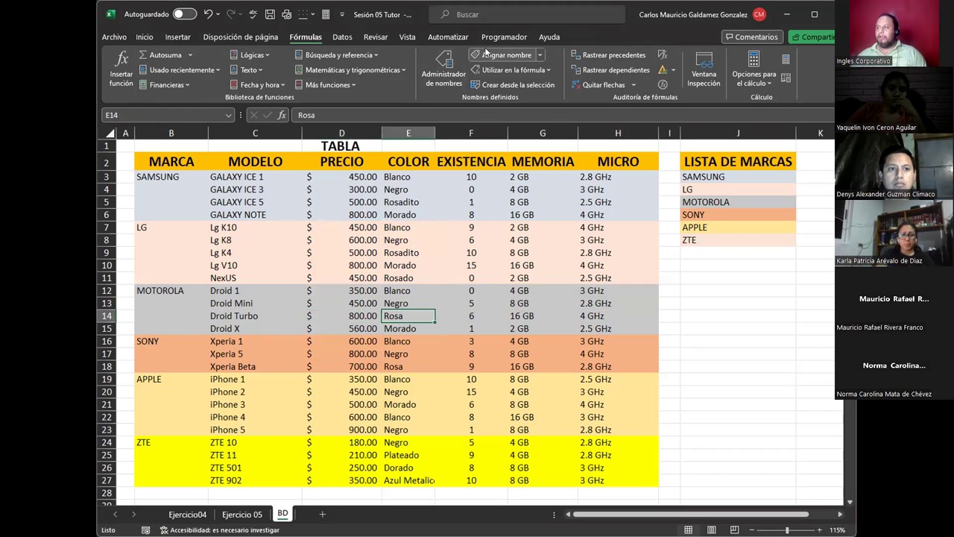
left_click(485, 55)
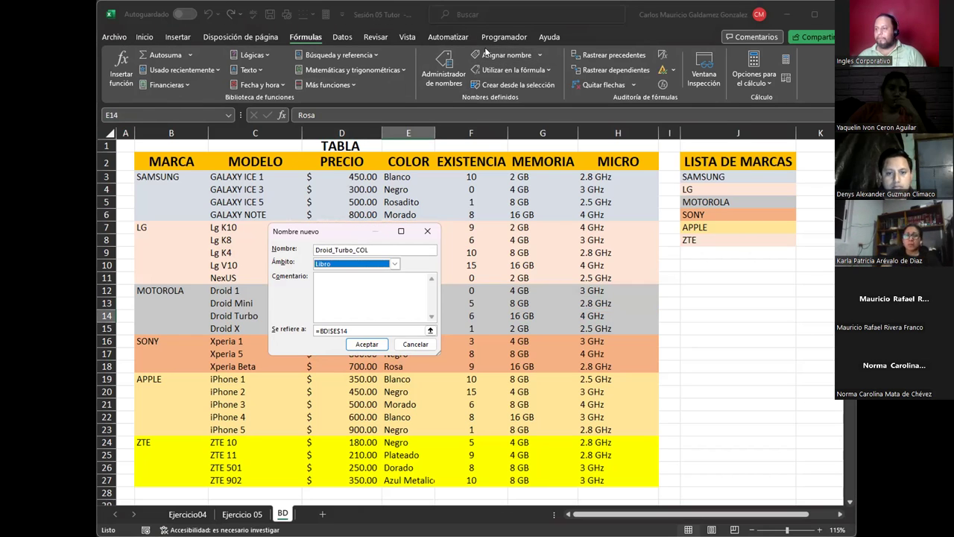
key("Return")
key("Right")
left_click(485, 54)
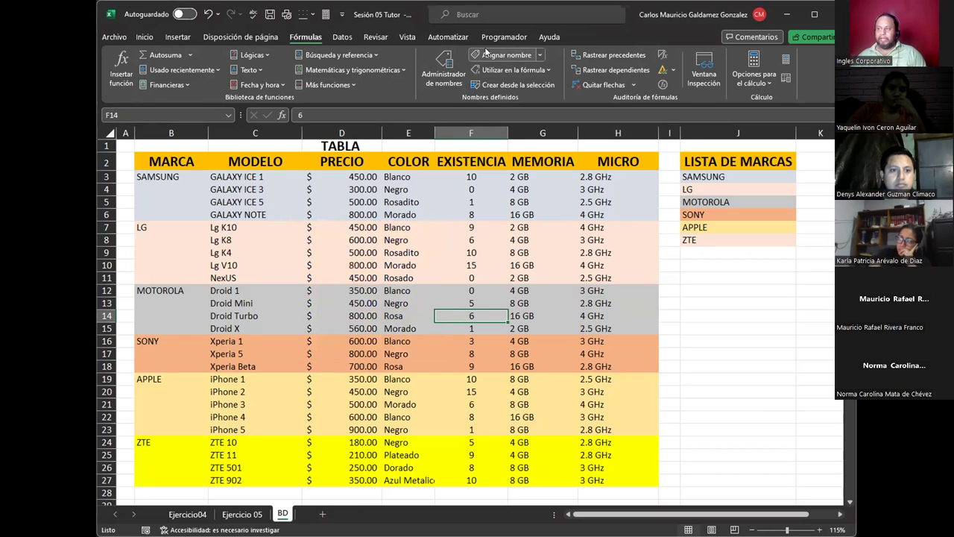
type("Droid_Turbo_")
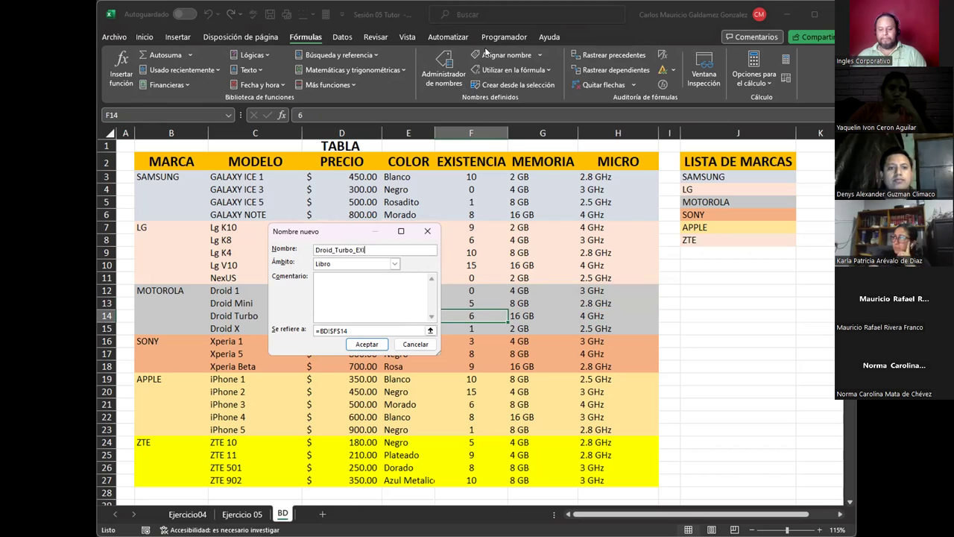
key("Return")
key("Right")
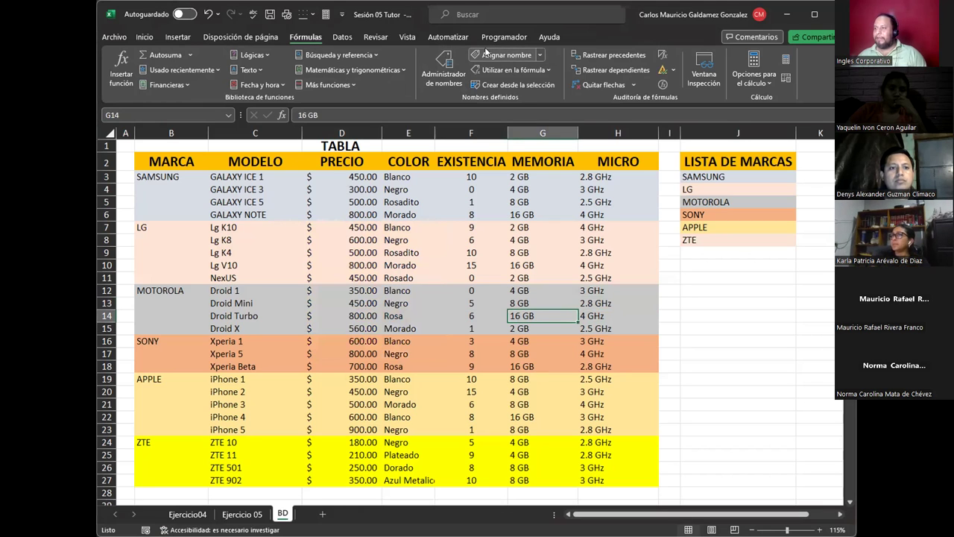
Step: Name the Droid Turbo memory and micro cells Droid_Turbo_MEM and Droid_Turbo_MIC
left_click(485, 54)
type("Droid_Turbo_")
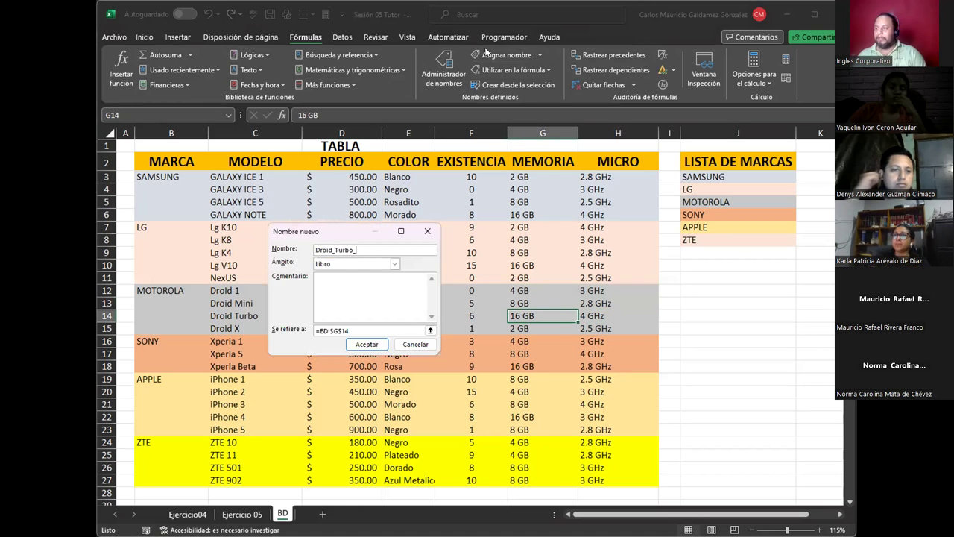
type("MEM")
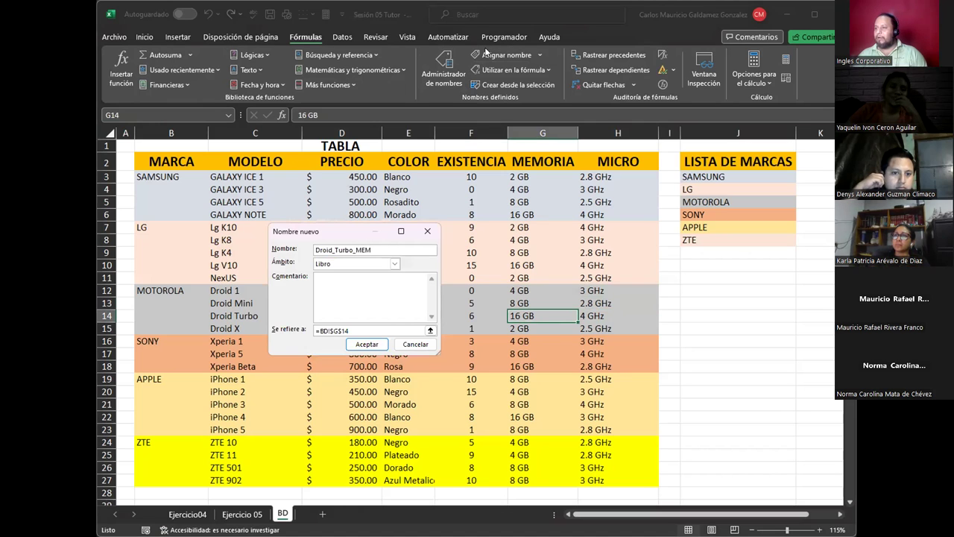
key("Return")
key("Right")
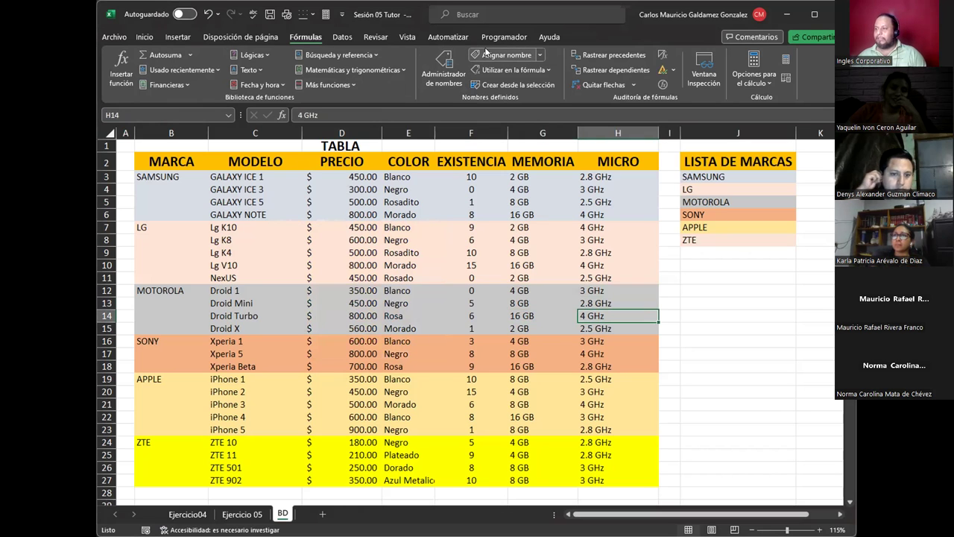
left_click(485, 54)
type("Droid_Turbo_")
type("MIC")
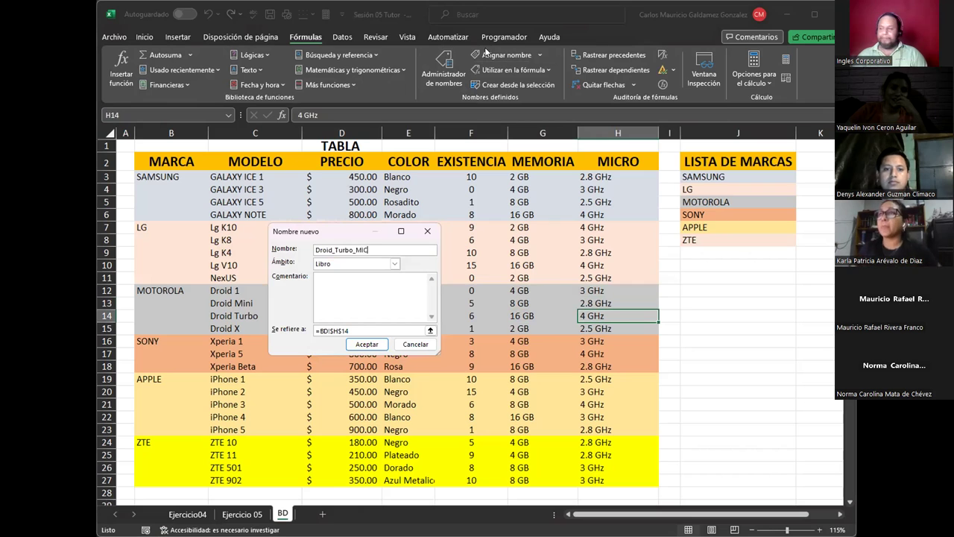
key("Return")
Step: Copy the Droid_X_ prefix and name the colour and stock cells Droid_X_COL and Droid_X_EXI
key("Down")
key("Left")
key("Left")
key("Left")
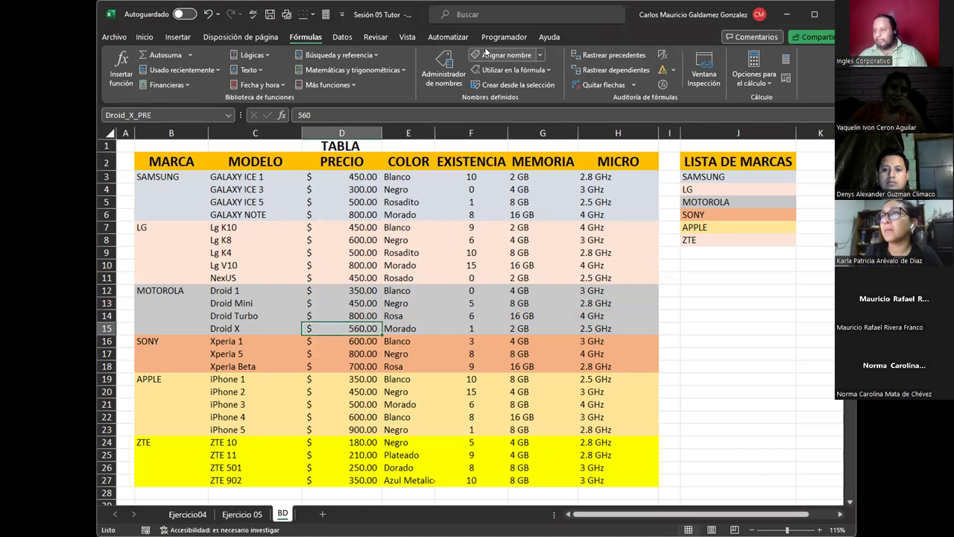
left_click(197, 113)
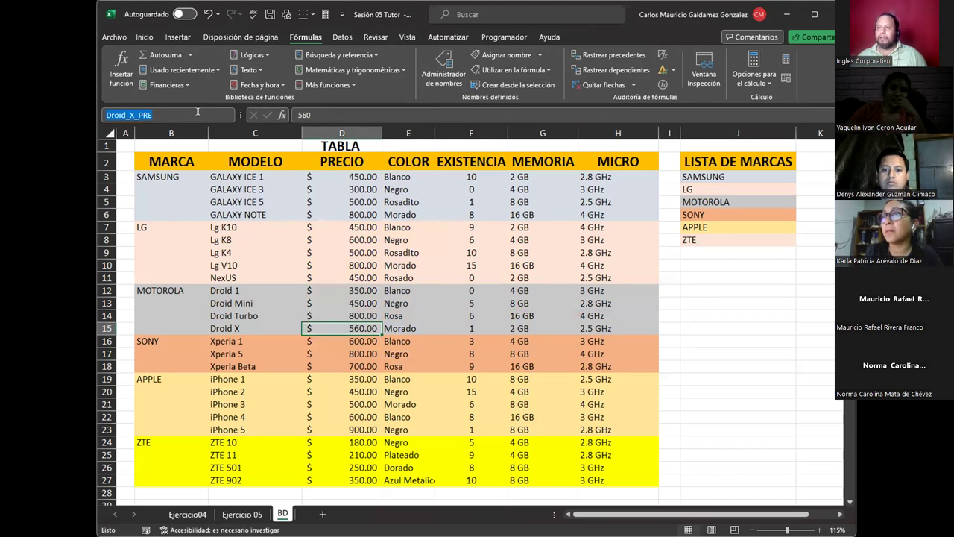
key("shift+Left")
key("shift+Left")
key("shift+Left")
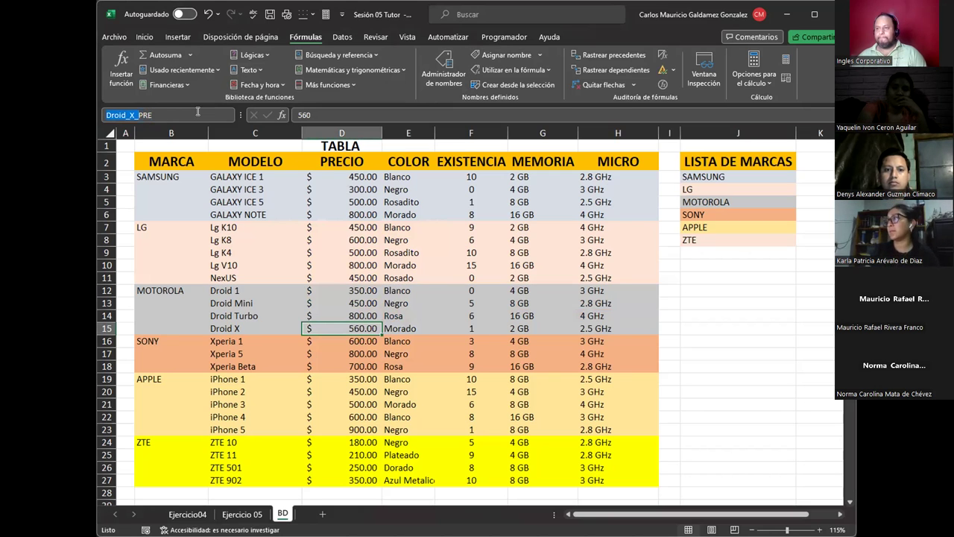
key("Escape")
key("Right")
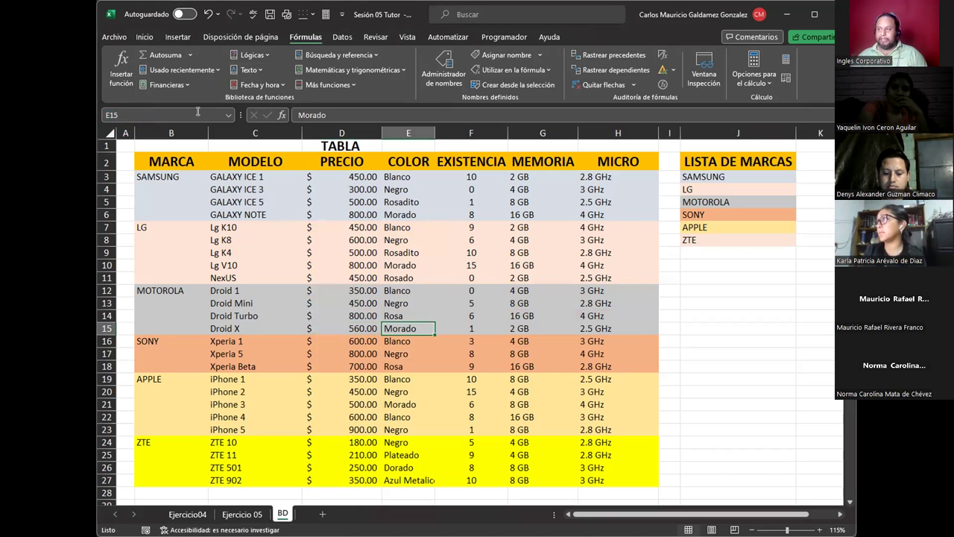
left_click(507, 55)
type("Droid_X_COL")
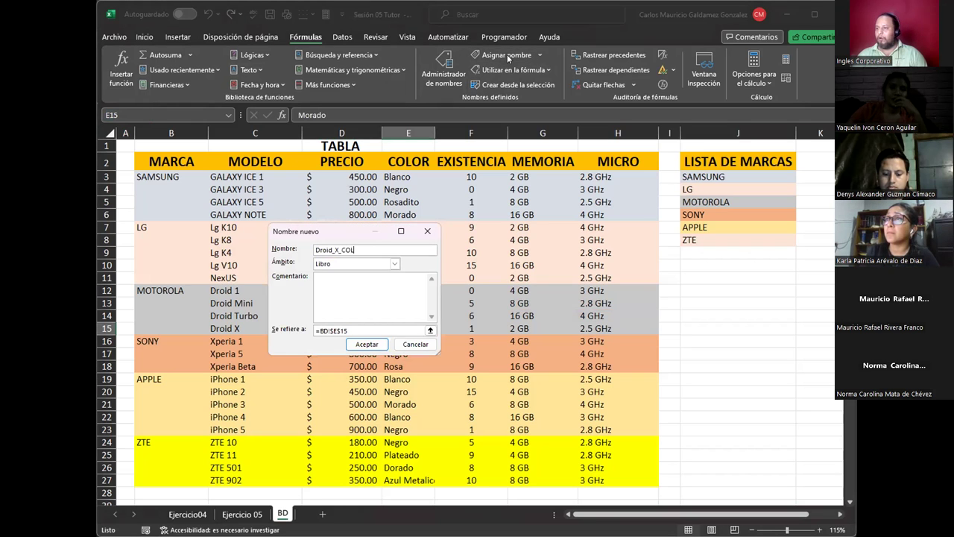
key("Return")
key("Right")
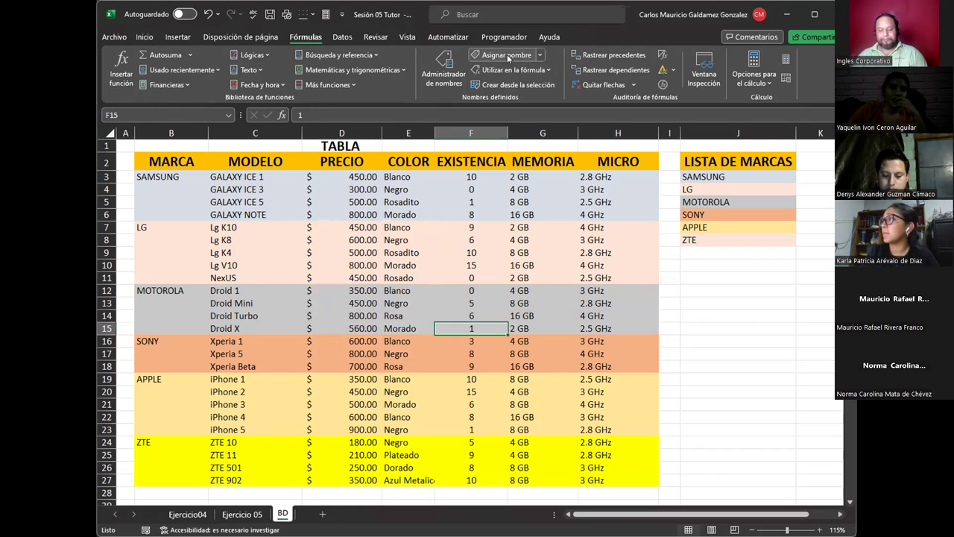
left_click(507, 54)
type("Droid_X_E")
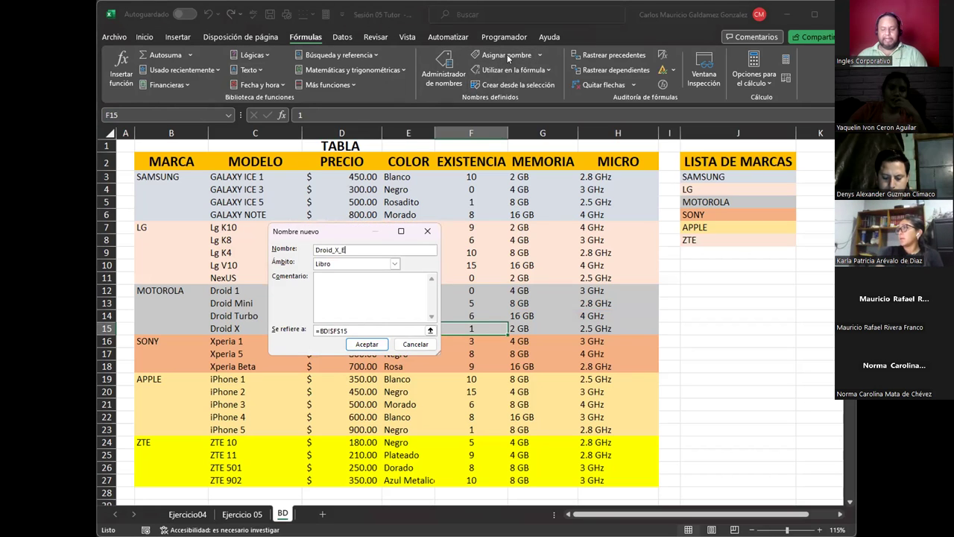
type("XI")
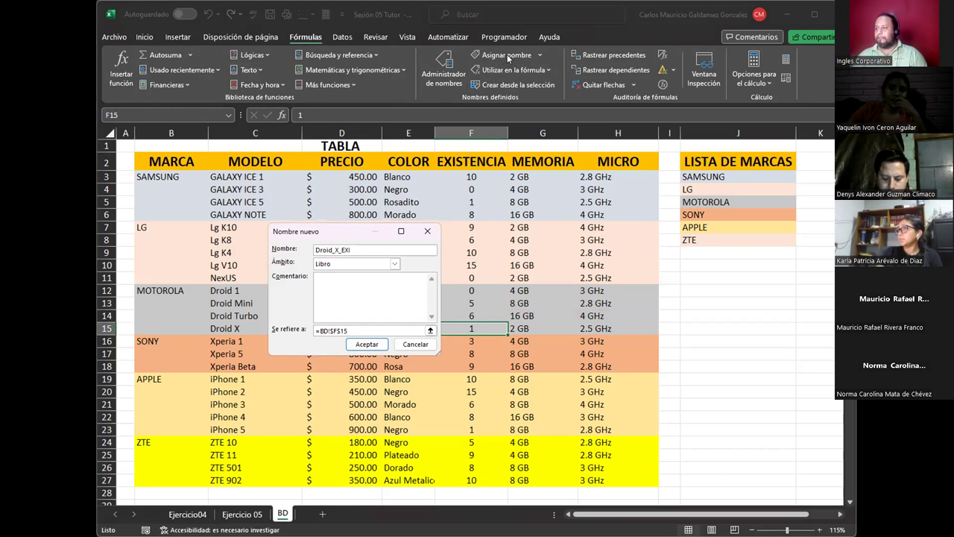
key("Return")
Step: Name the Droid X memory and micro cells G15 and H15 Droid_X_MEM and Droid_X_MIC
key("Right")
left_click(507, 54)
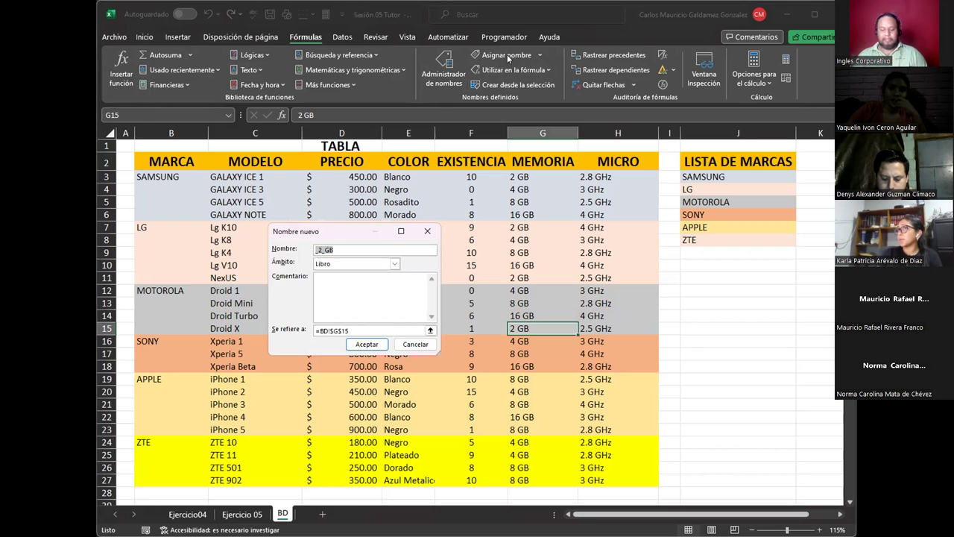
type("Droid_X_MEM")
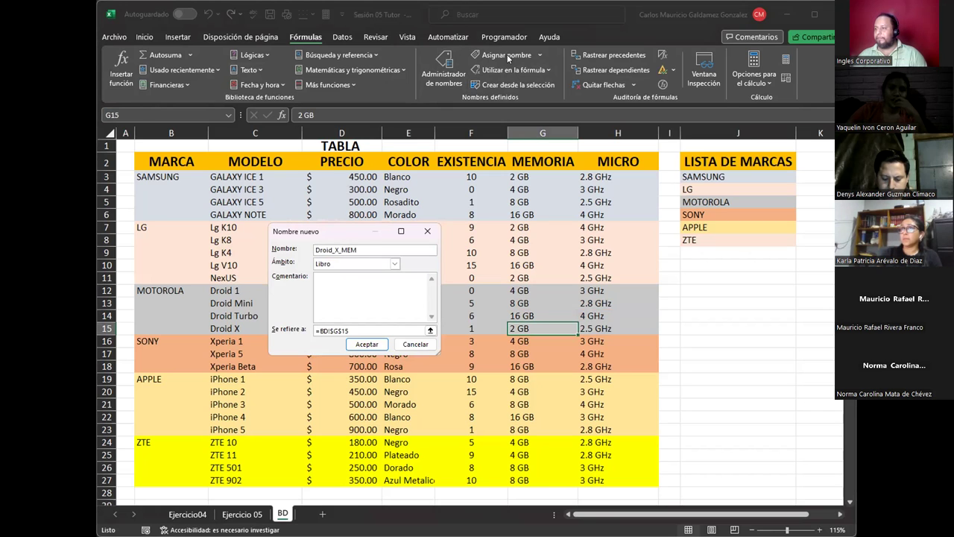
key("Tab")
key("Return")
key("Right")
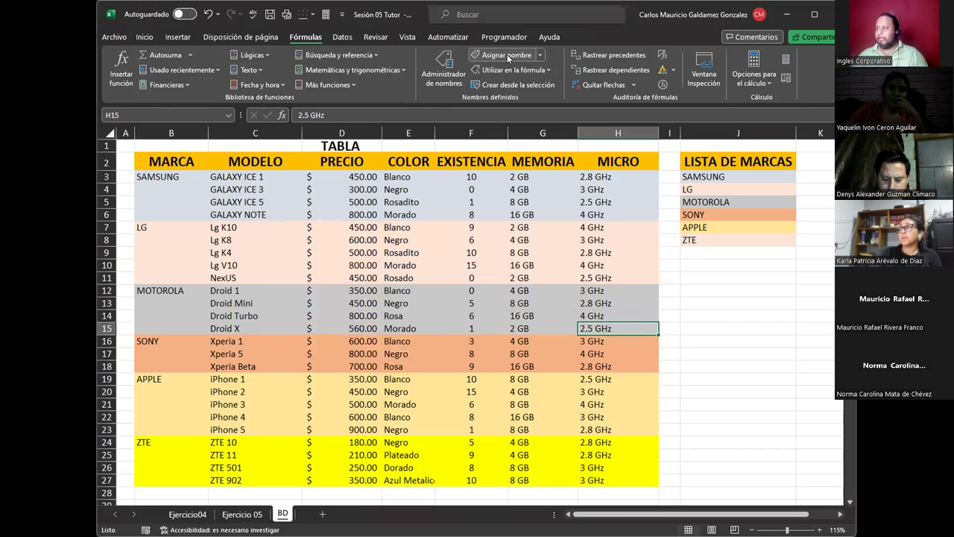
left_click(507, 55)
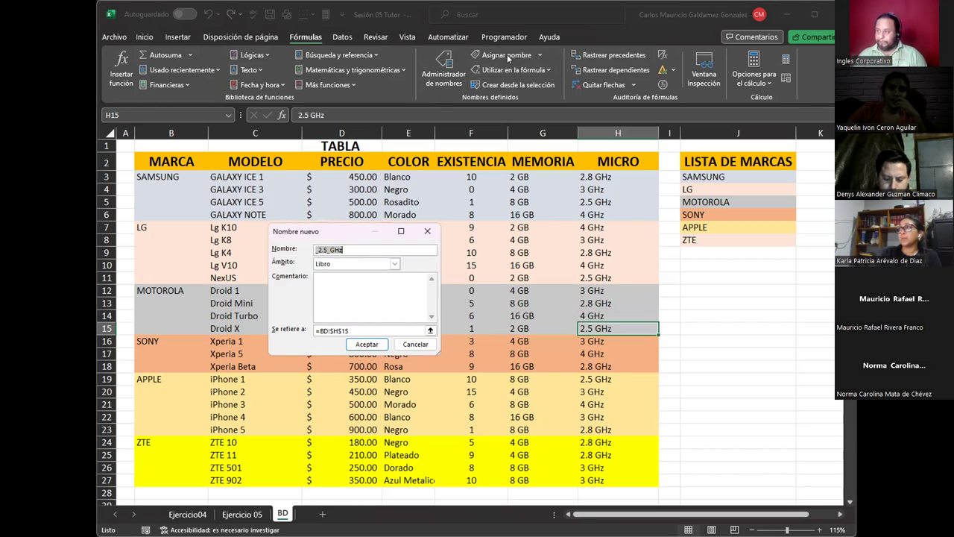
type("Droid_X_MIC")
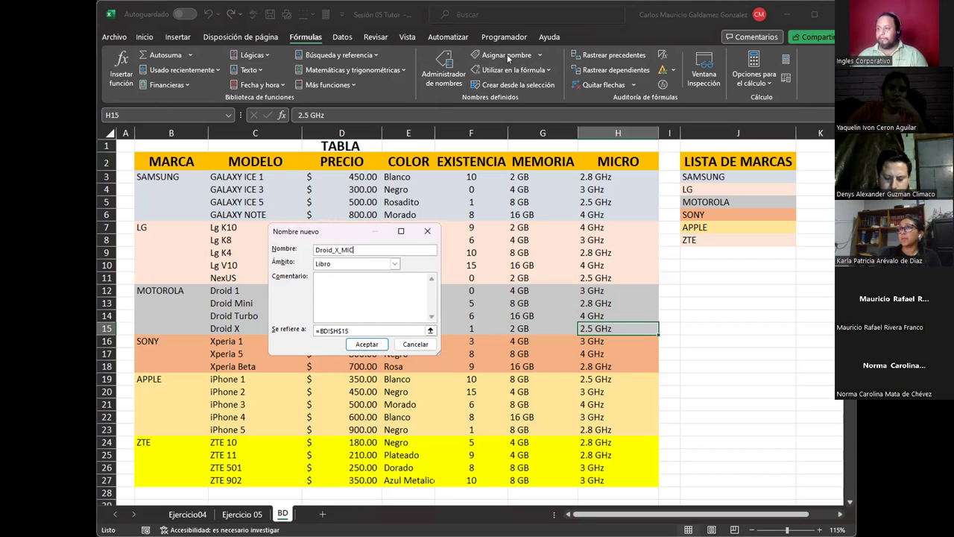
key("Return")
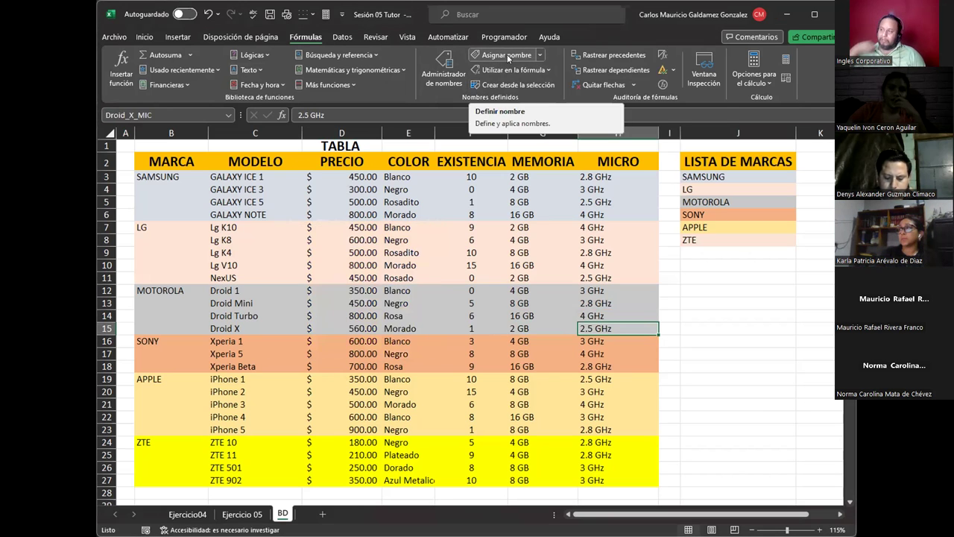
Step: Check the names on the brand list, Sony models and prices in rows 16–27
left_click(704, 201)
left_click_drag(704, 200, 700, 186)
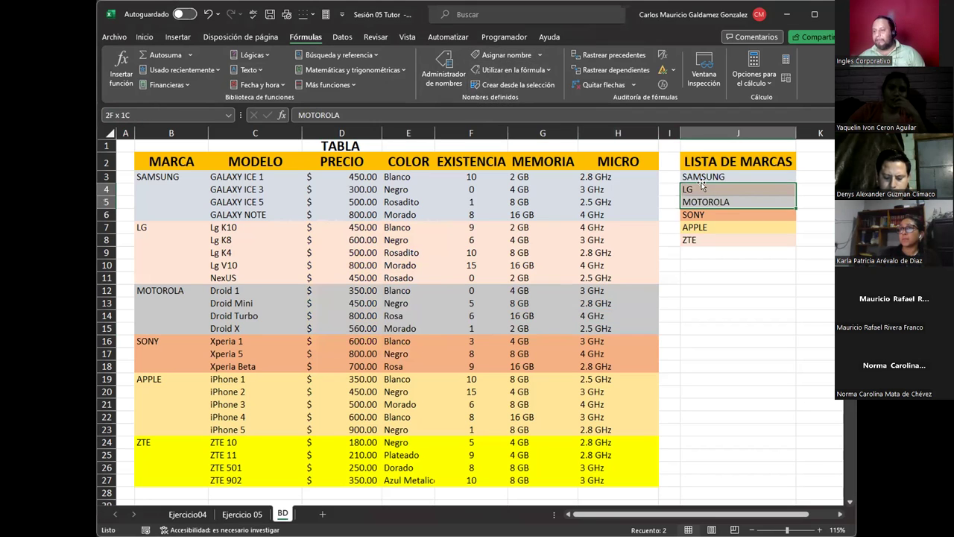
left_click_drag(224, 341, 224, 366)
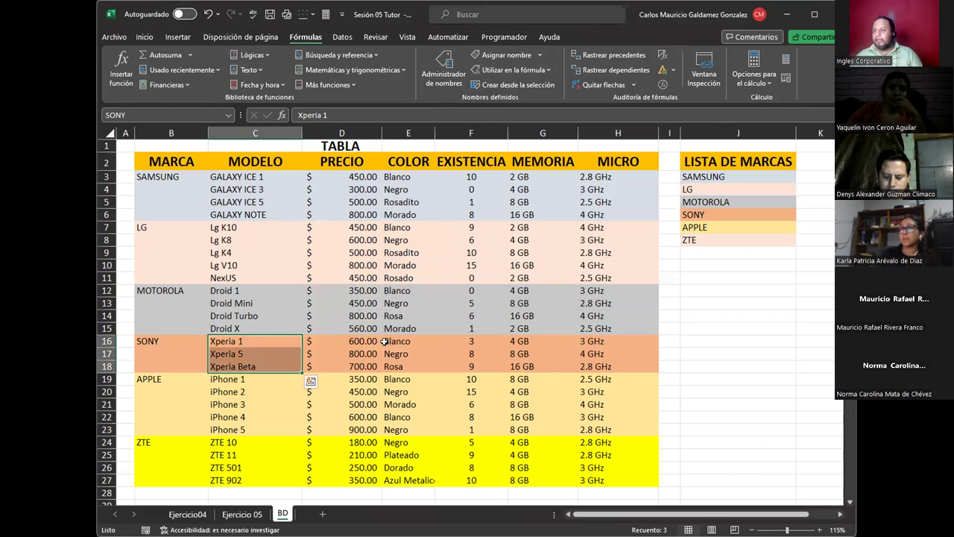
left_click_drag(364, 340, 351, 476)
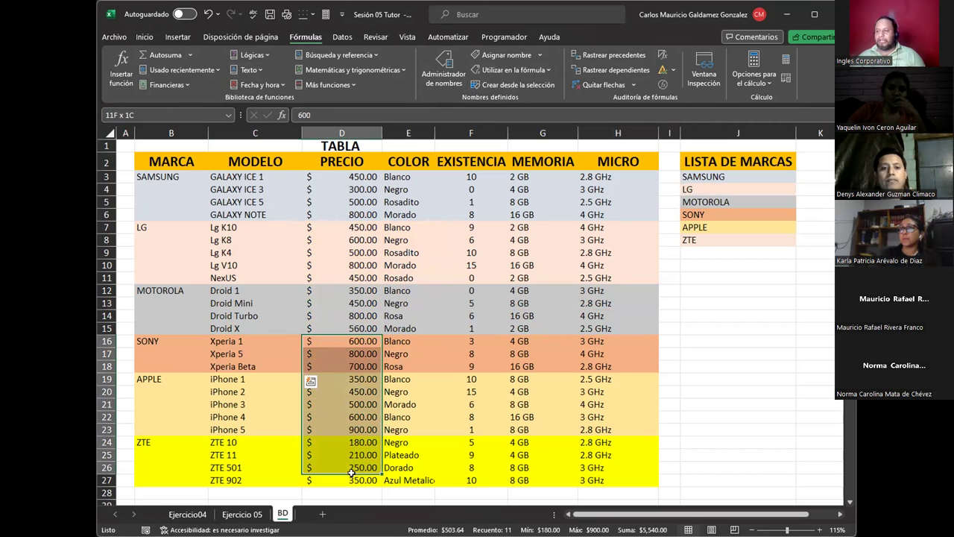
left_click(351, 476)
left_click(320, 430)
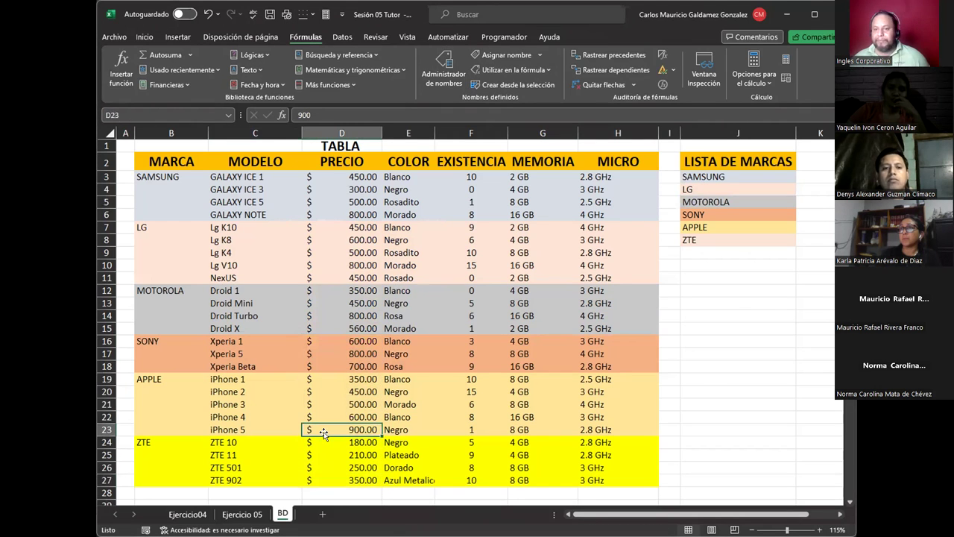
Step: Switch to the Ejercicio 05 sheet, select MARCA cell D6, maximize Excel and show the Datos ribbon
left_click(243, 515)
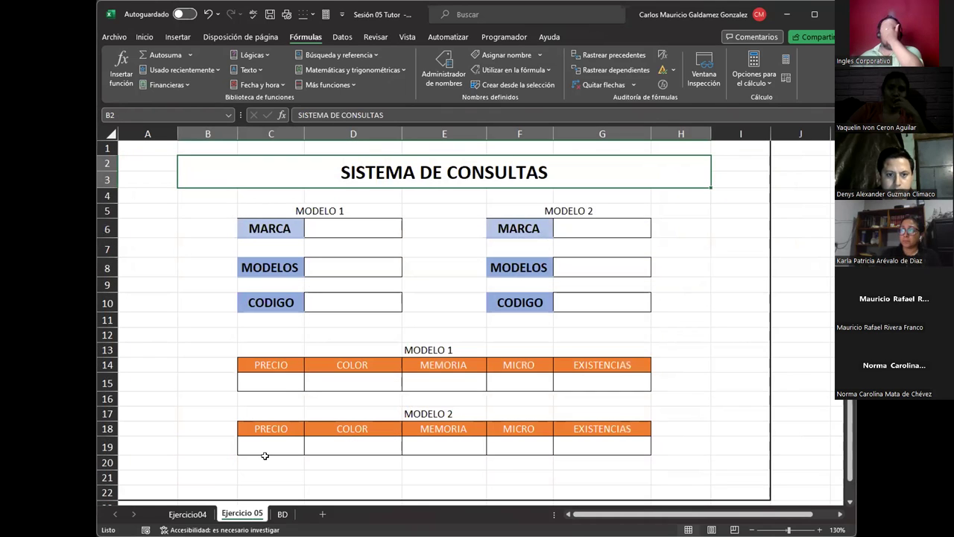
left_click(381, 227)
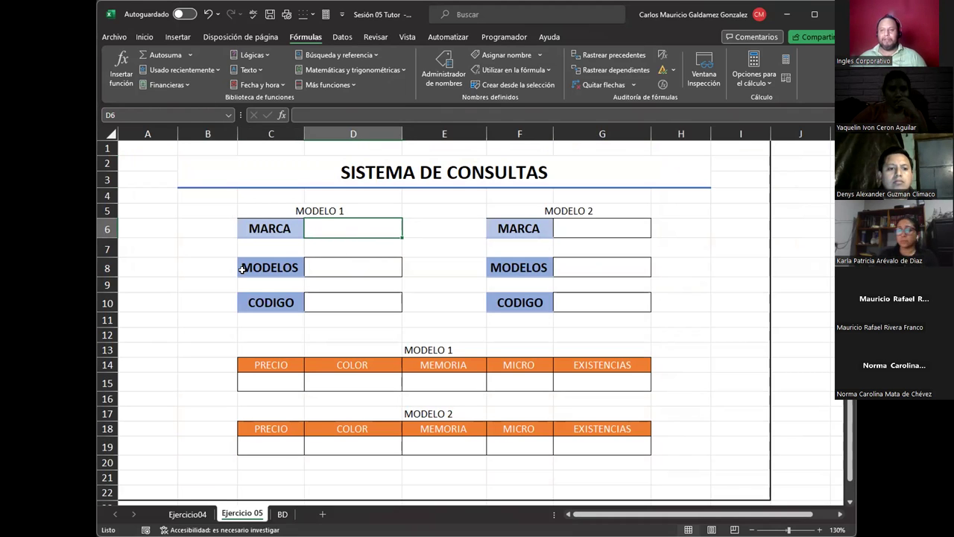
left_click(816, 14)
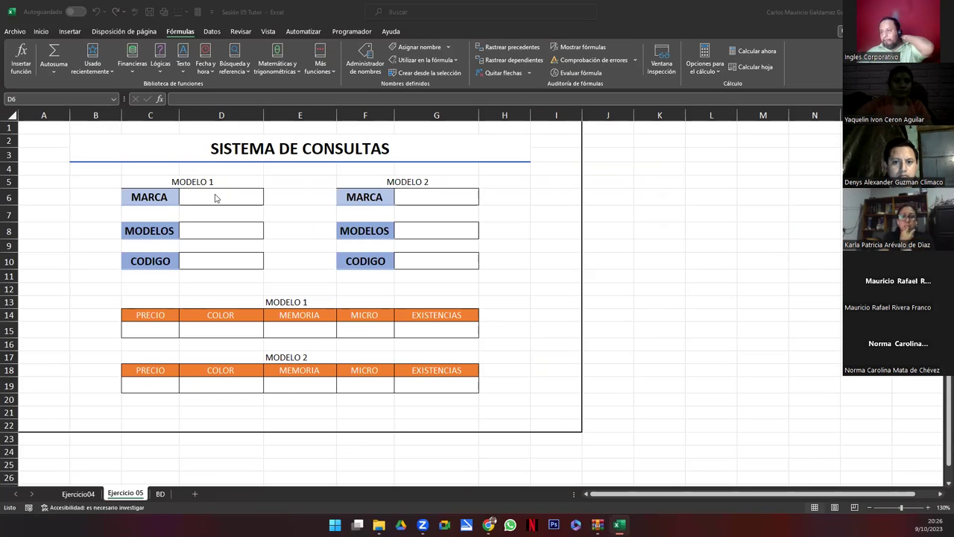
left_click(214, 195)
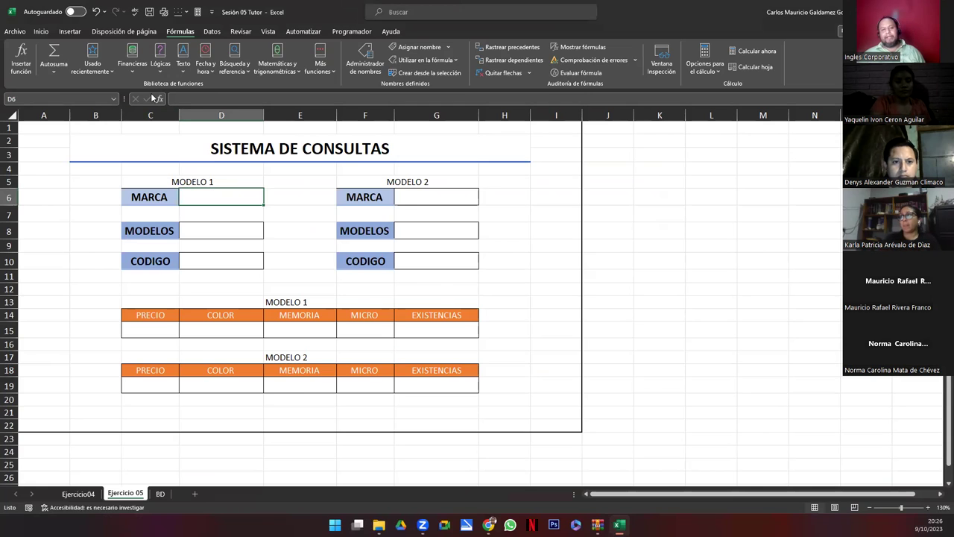
left_click(212, 31)
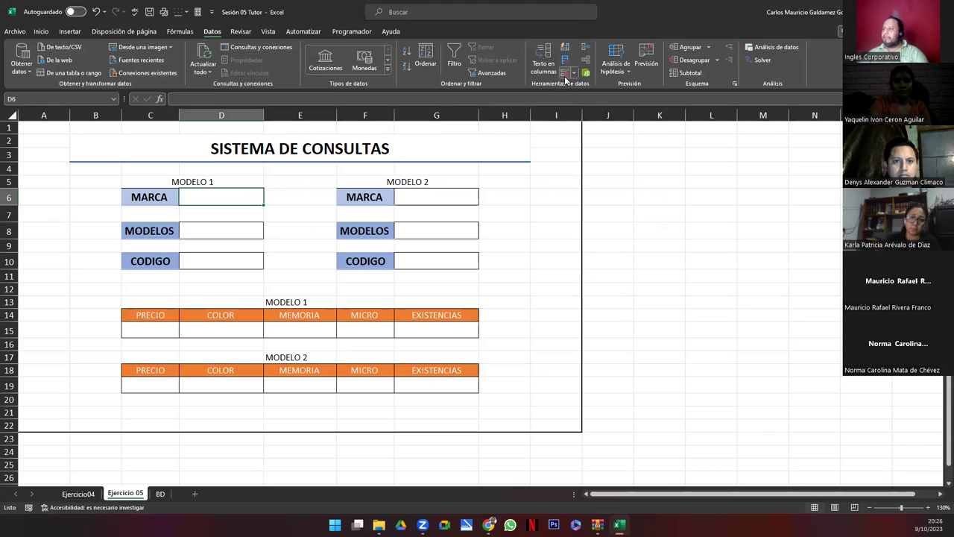
Step: Give cell D6 Lista validation with source =BD!$J$3:$J$8
left_click(565, 73)
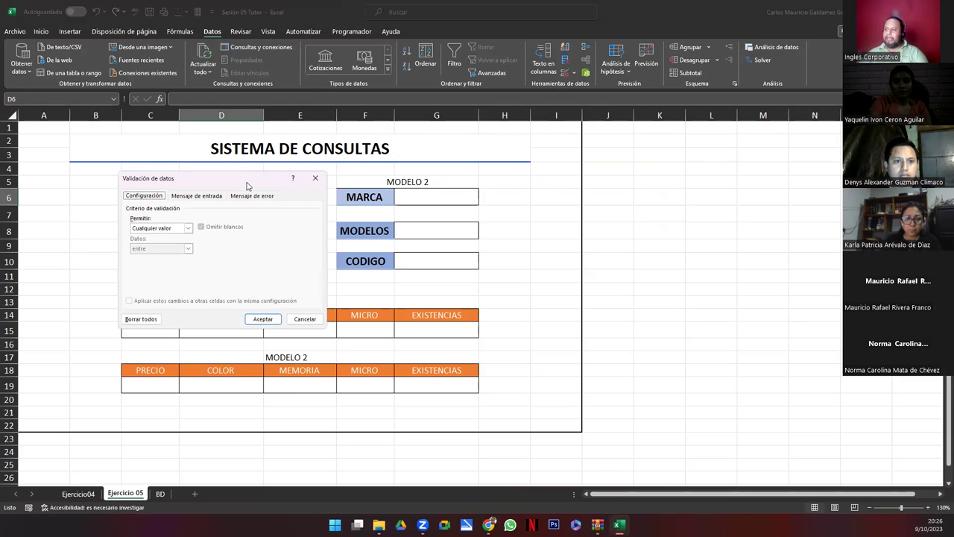
left_click_drag(241, 184, 648, 195)
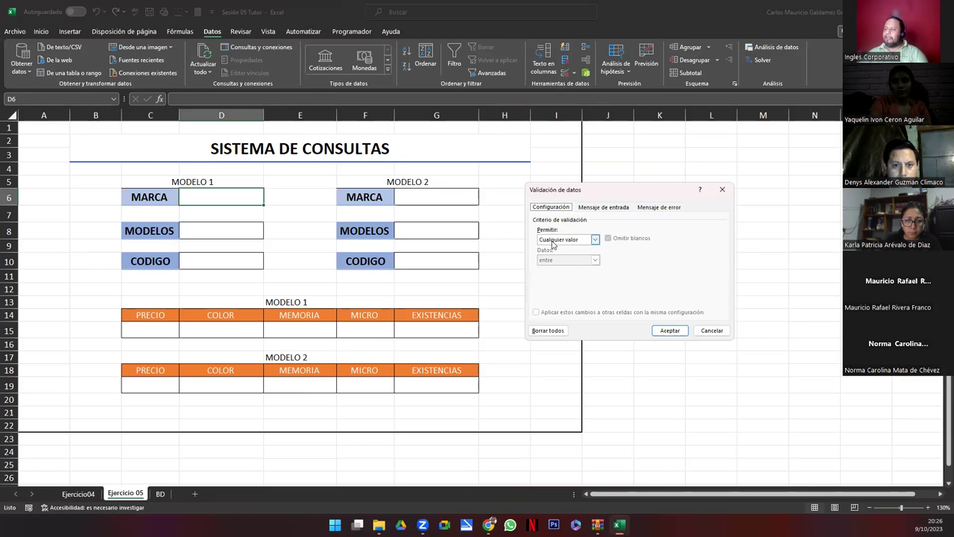
left_click(552, 240)
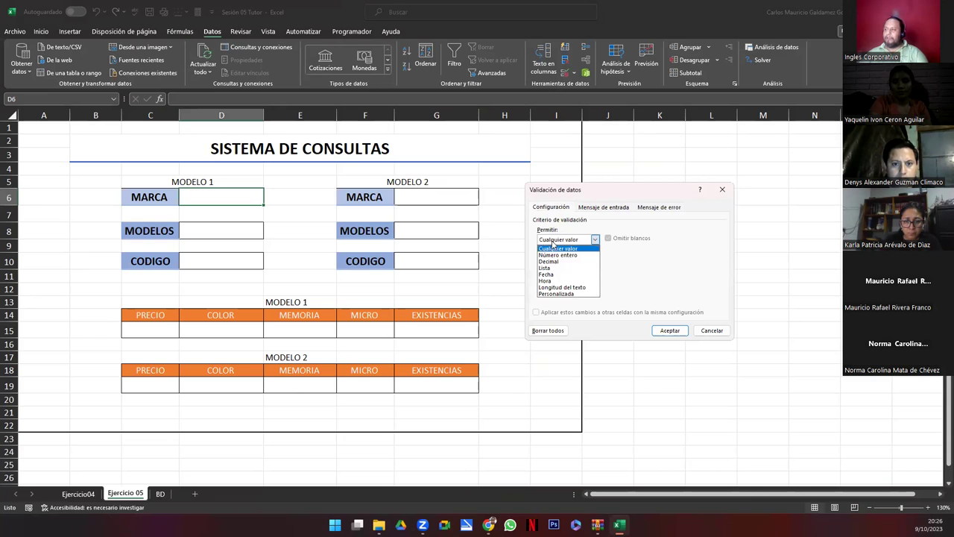
left_click(556, 268)
left_click(556, 268)
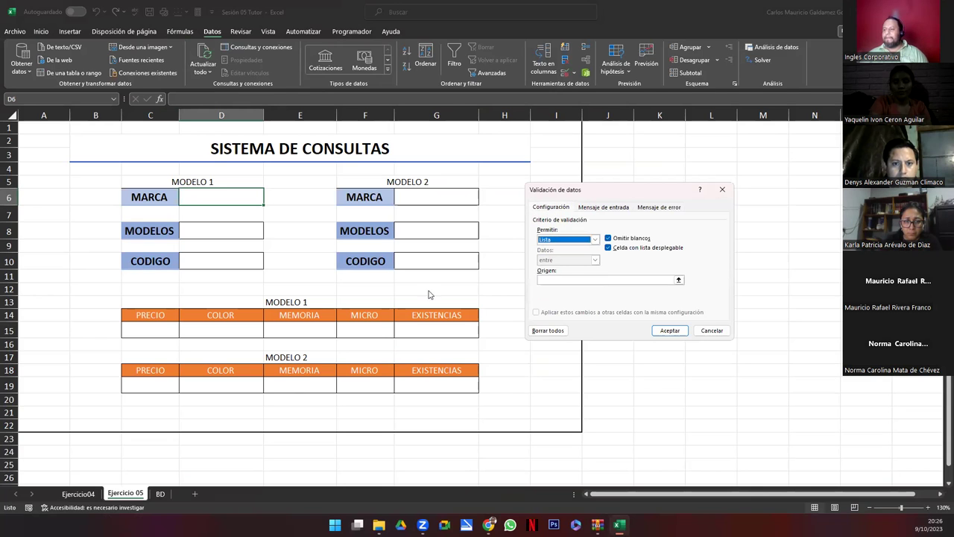
left_click(678, 279)
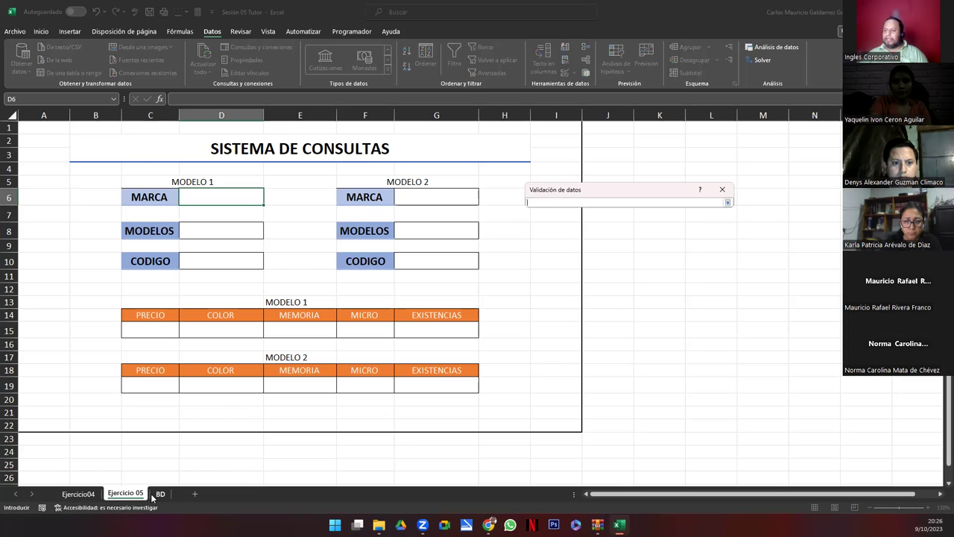
left_click(154, 495)
left_click(514, 155)
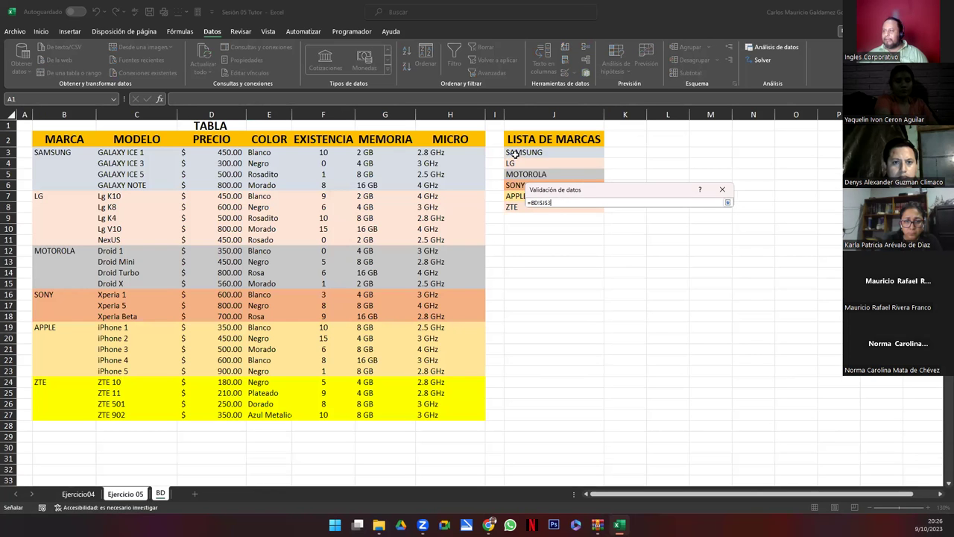
left_click_drag(514, 155, 514, 206)
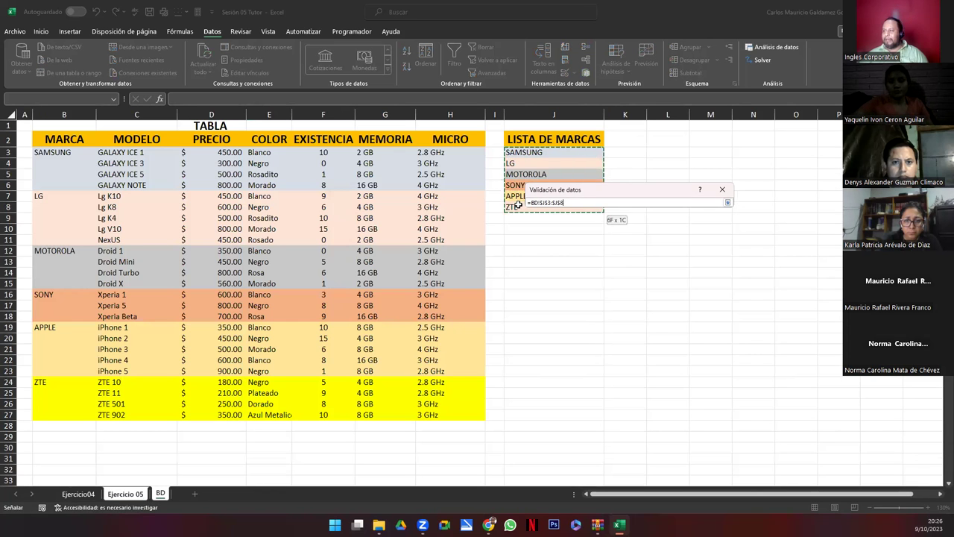
left_click(728, 203)
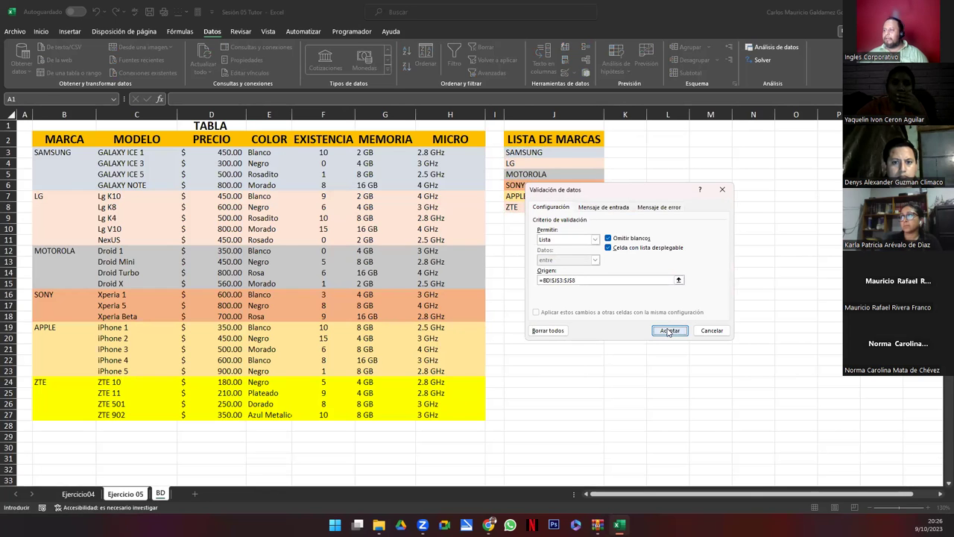
left_click(668, 330)
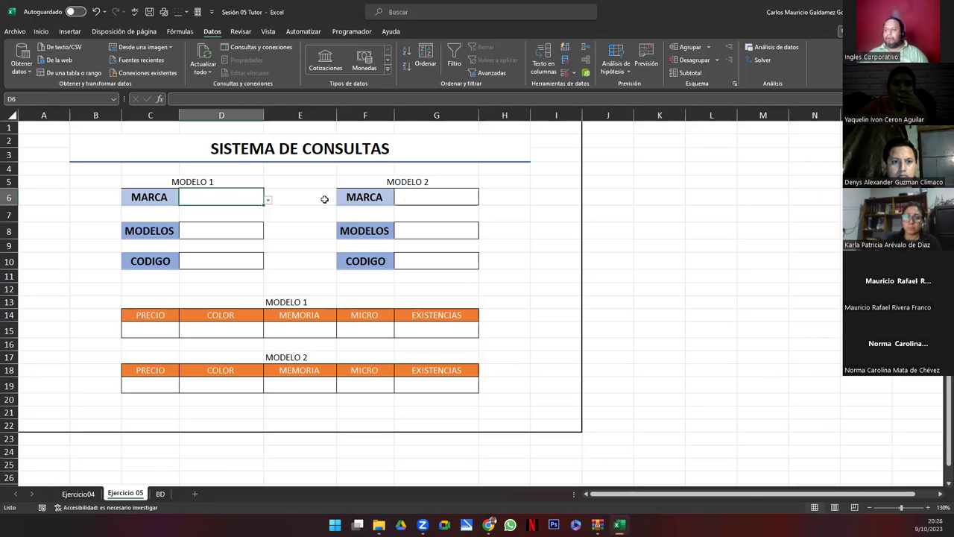
Step: Give cell G6 Lista validation with source =BD!$J$3:$J$8
left_click(411, 199)
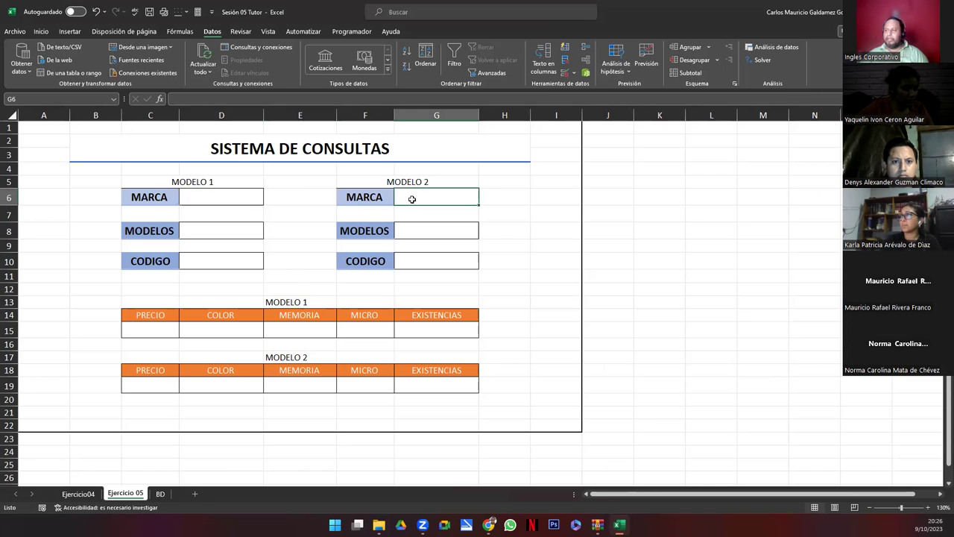
left_click(566, 75)
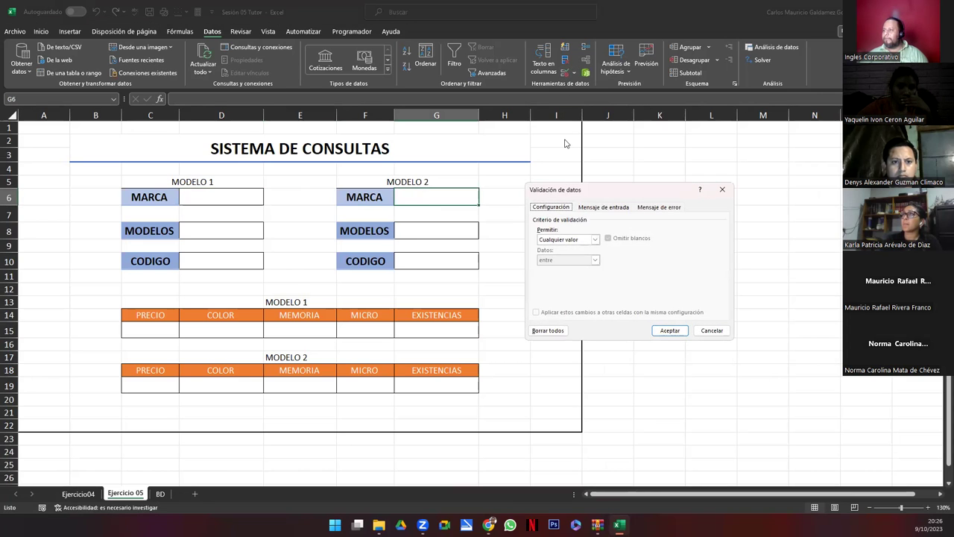
left_click(595, 239)
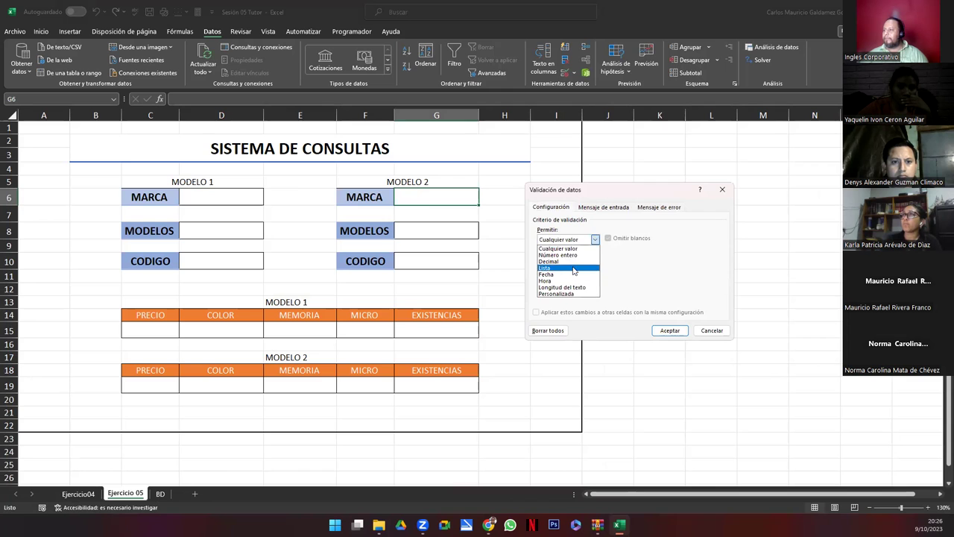
left_click(573, 267)
left_click(678, 279)
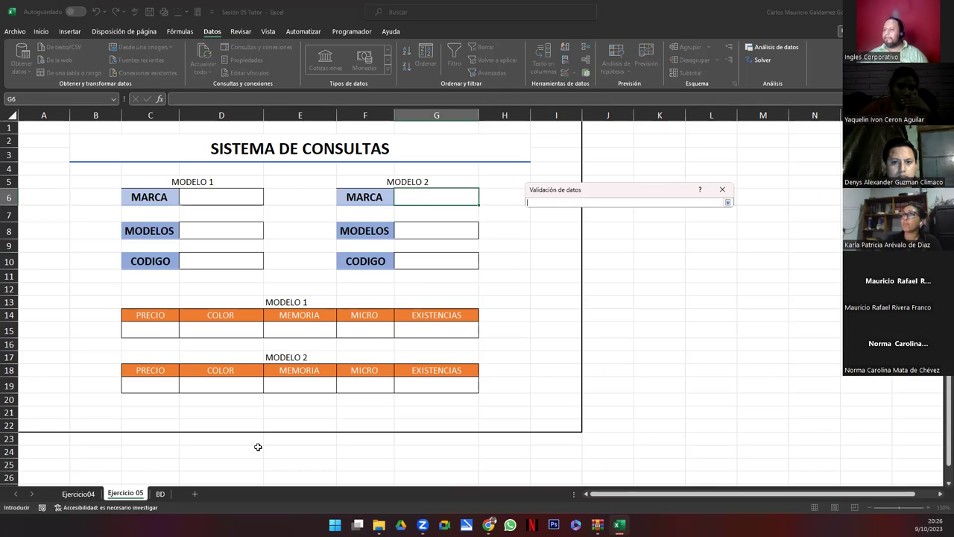
left_click(160, 494)
left_click_drag(521, 154, 520, 206)
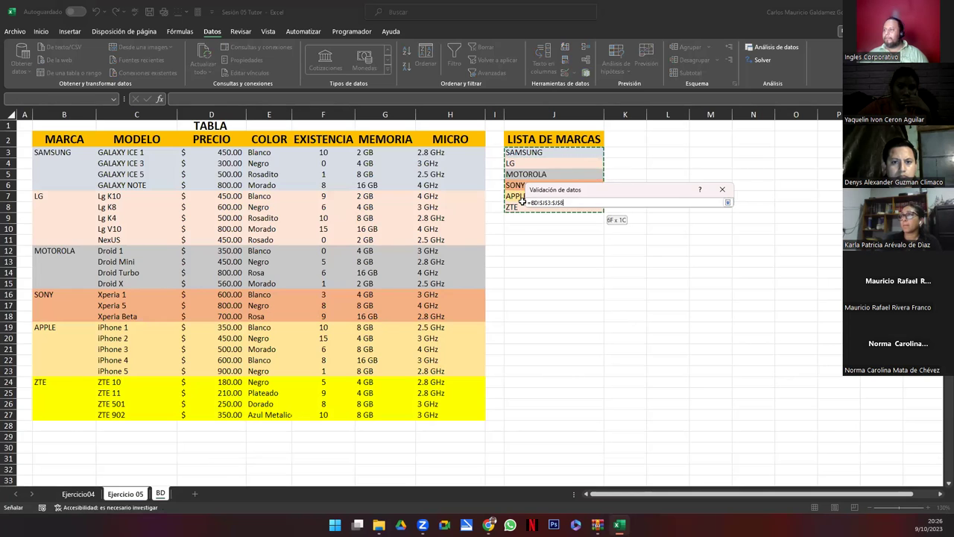
left_click(728, 204)
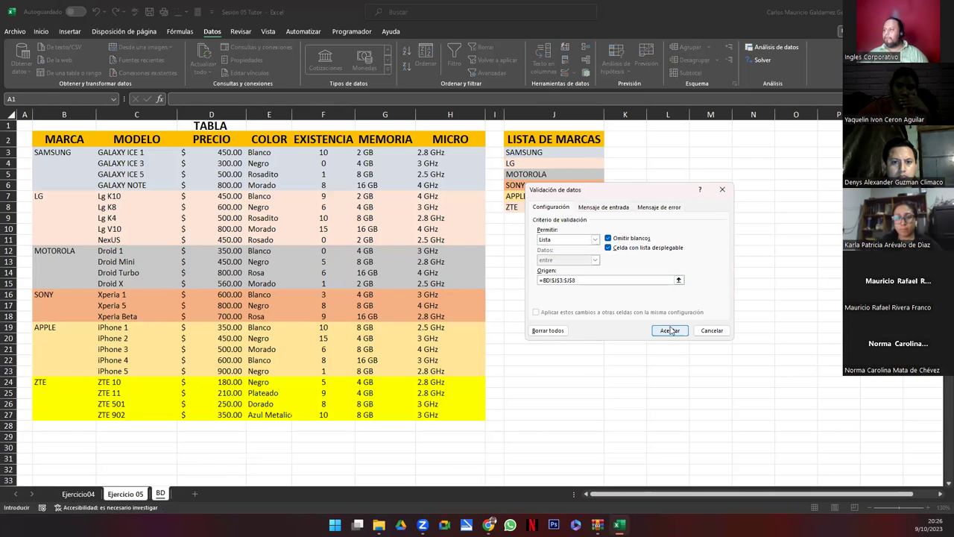
left_click(670, 330)
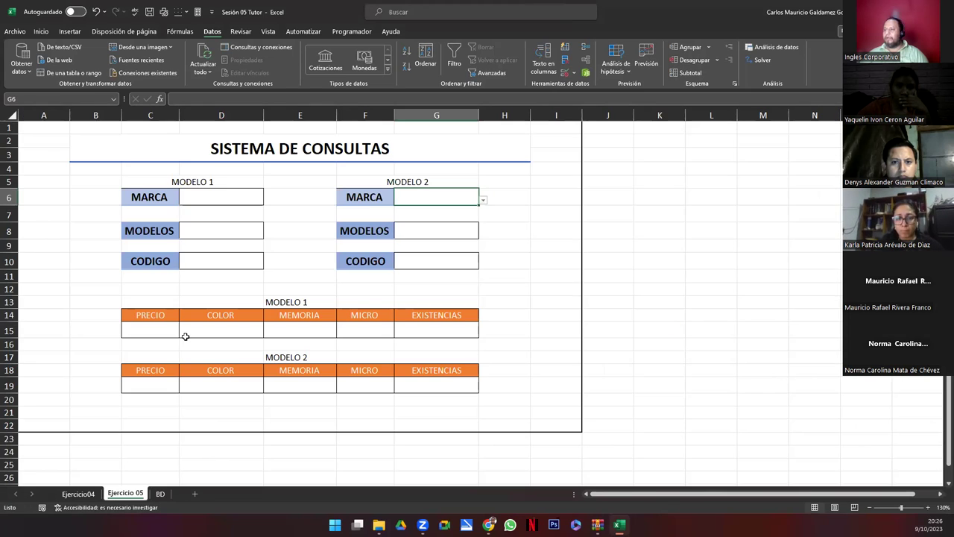
left_click(204, 232)
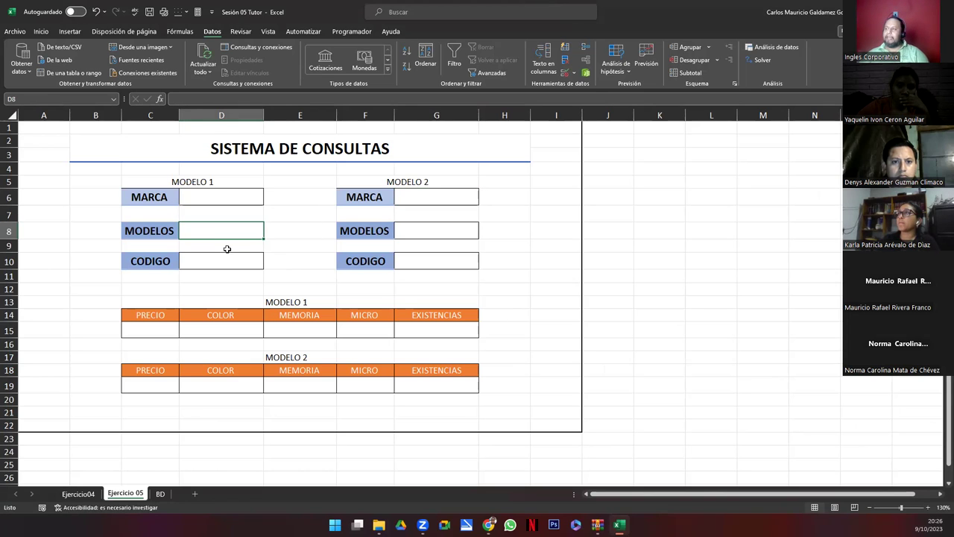
Step: Give D8 list validation with source =INDIRECTO($D$6), accepting the source error warning
left_click(560, 70)
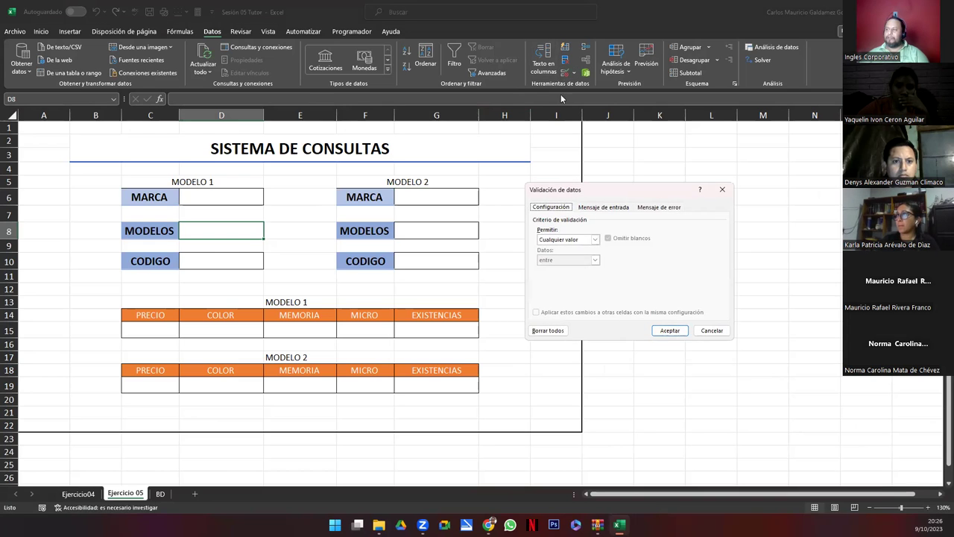
left_click(580, 240)
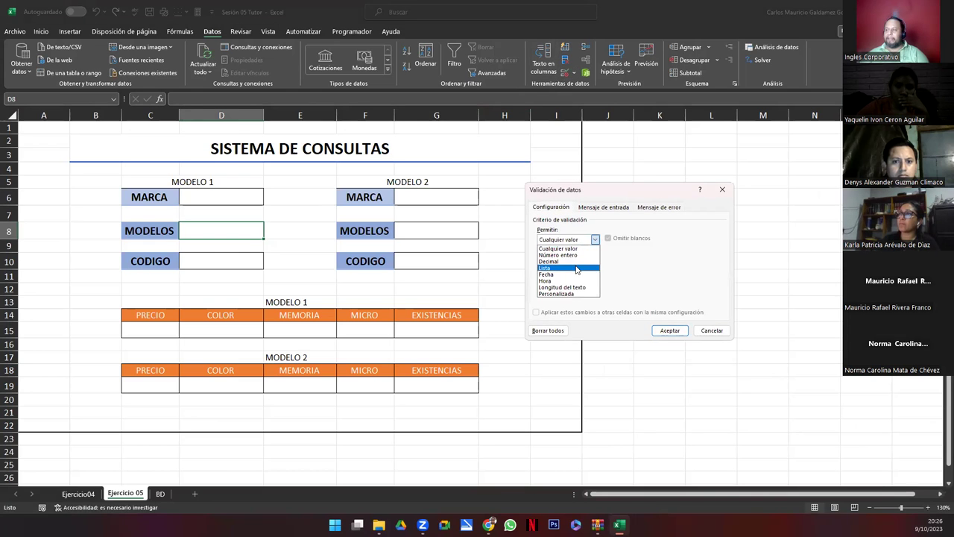
left_click(576, 269)
left_click(587, 281)
type("=INDIRECTO(")
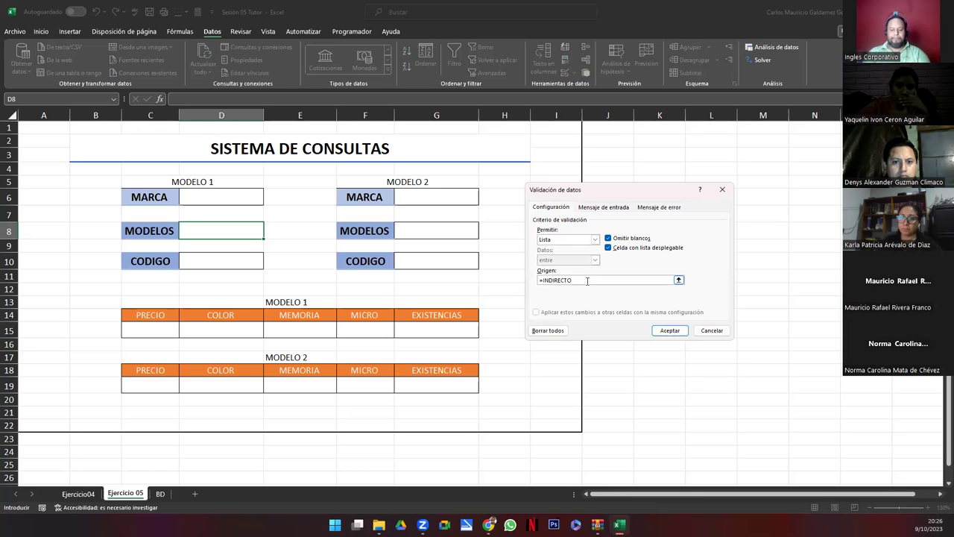
left_click(212, 199)
type(")")
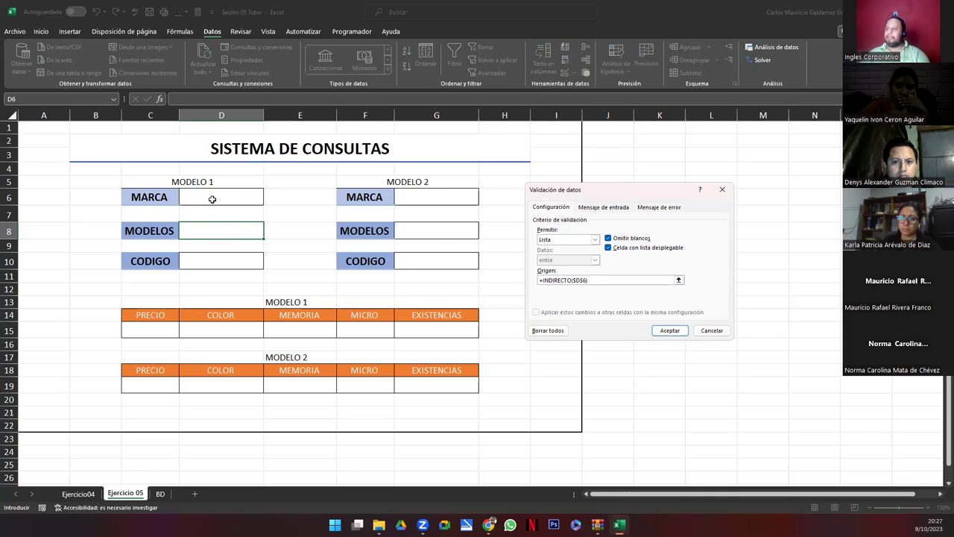
left_click(670, 331)
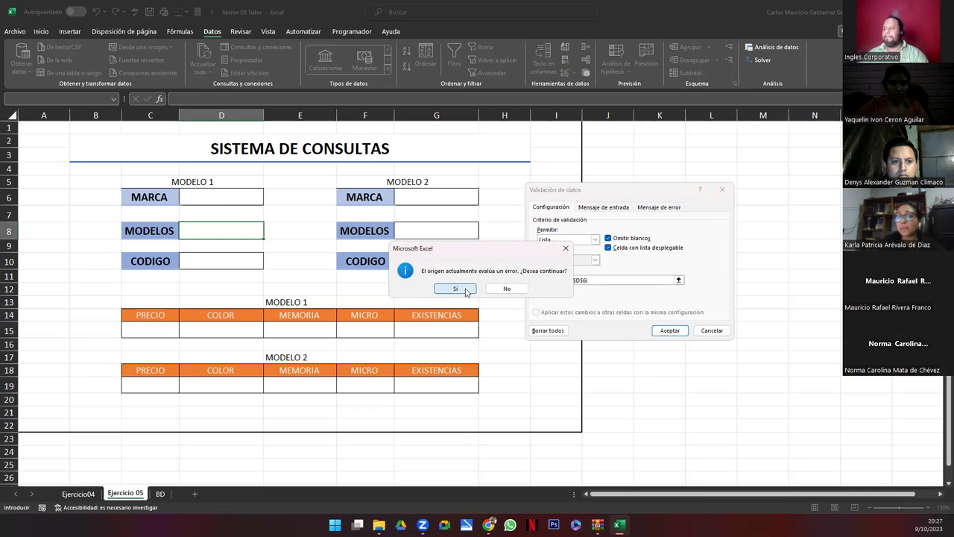
left_click(466, 290)
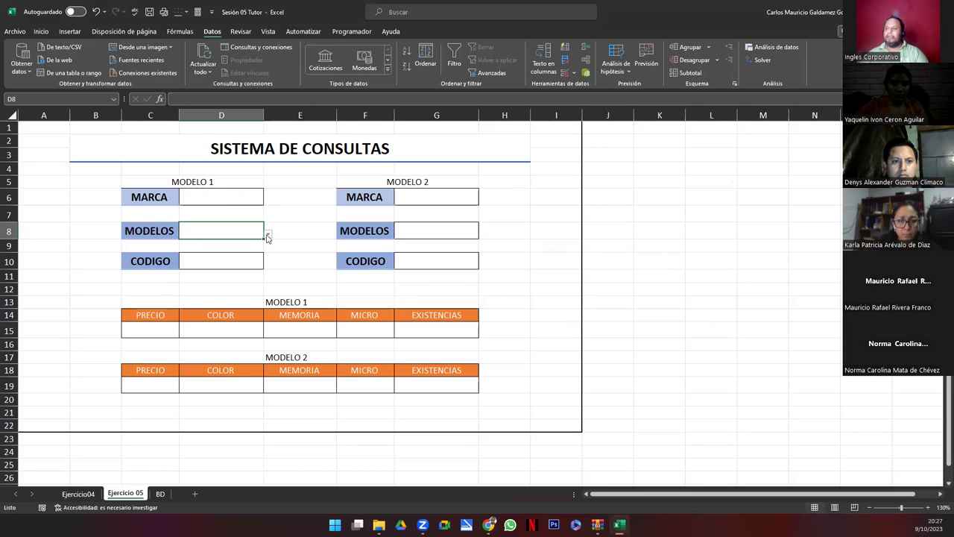
Step: Check the D6 brand dropdown, then begin a formula in the CODIGO cell D10
left_click(237, 199)
left_click(267, 201)
left_click(267, 202)
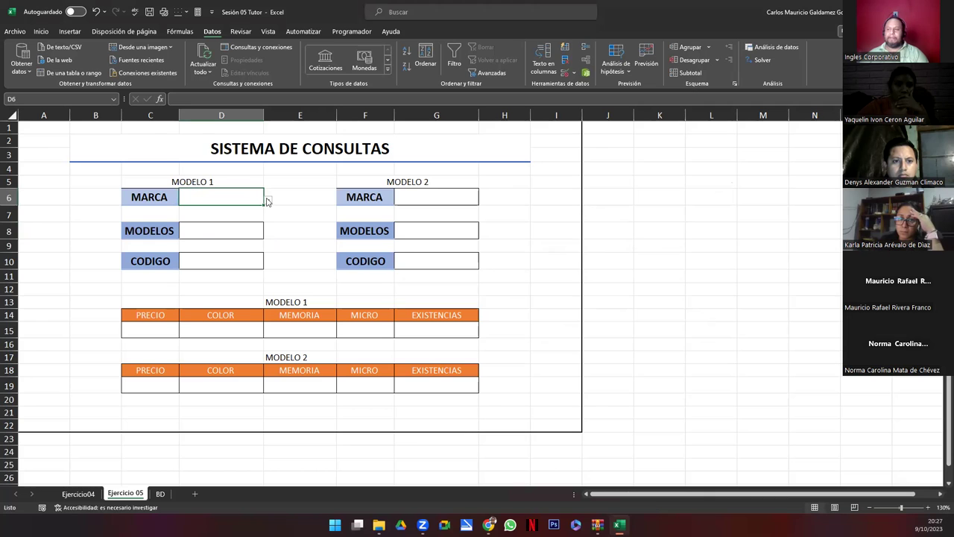
left_click(234, 263)
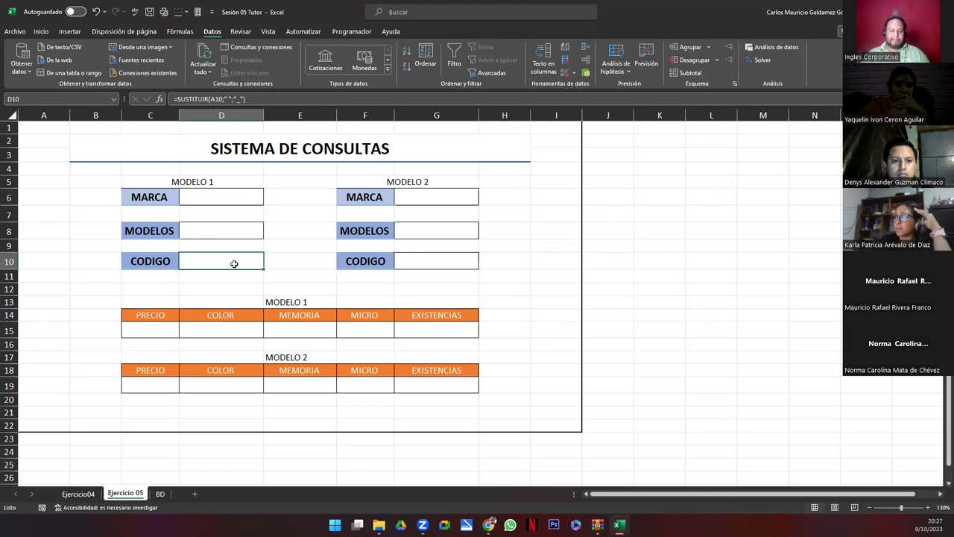
type("=")
key("Right")
key("Right")
key("Right")
Step: Enter =SUSTITUIR(D8;" ";"_") in D10 to turn the model's spaces into underscores
key("Escape")
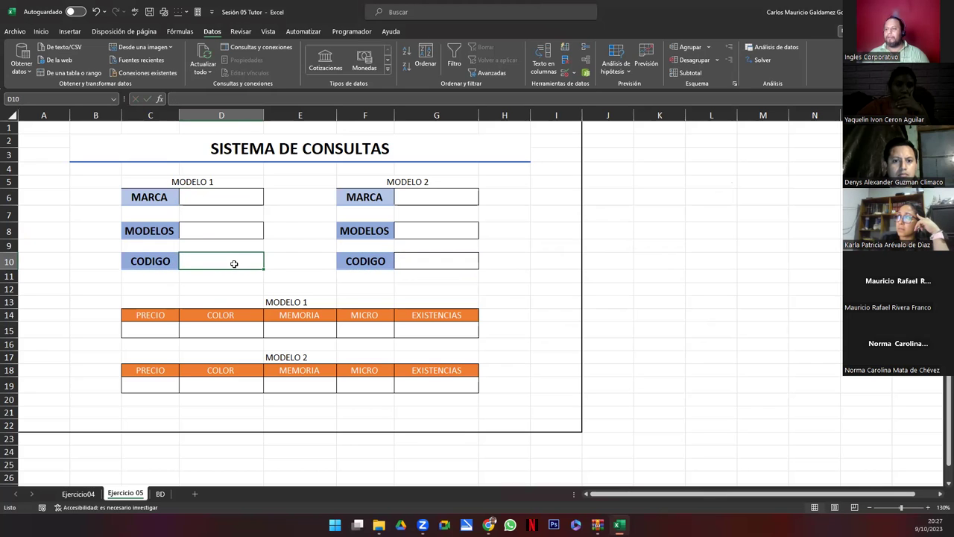
type("=SUSTI")
key("Tab")
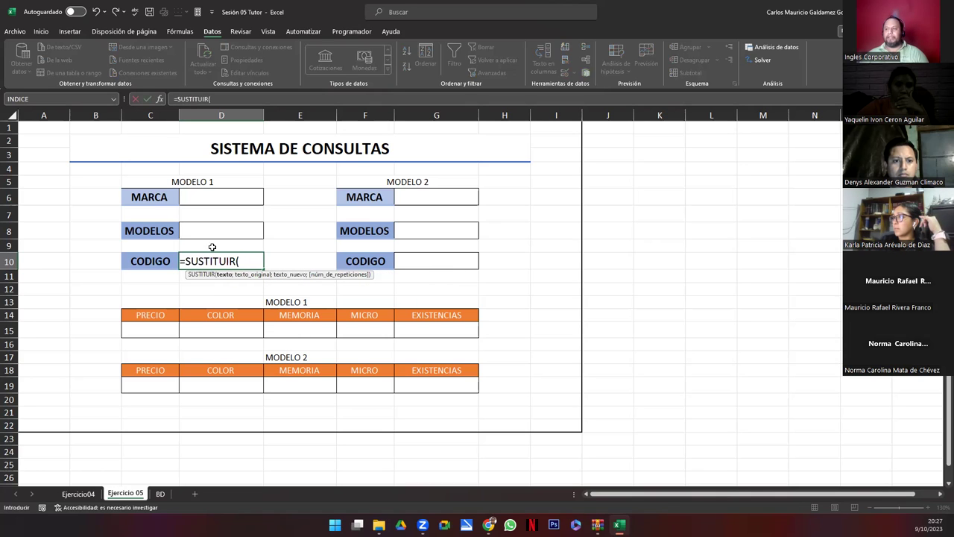
left_click(208, 231)
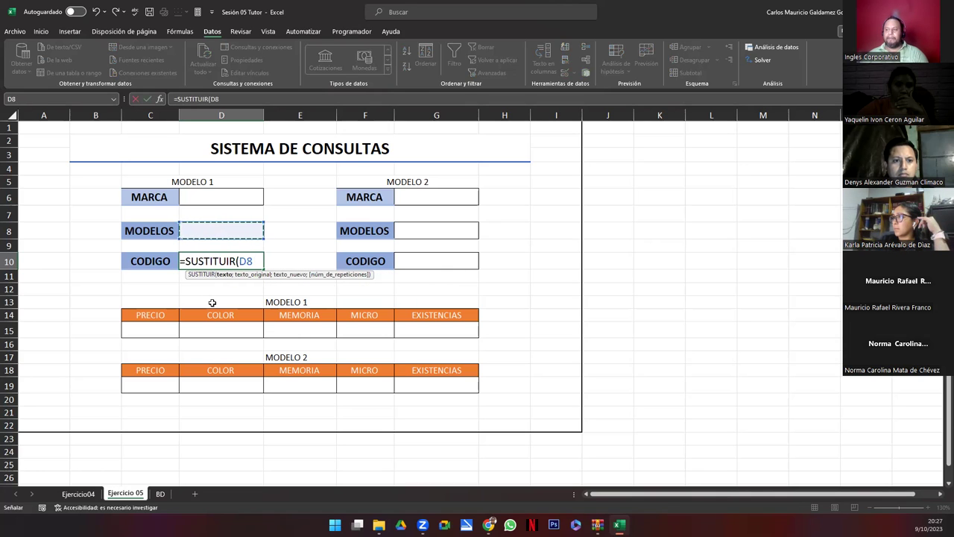
type(";\" \"")
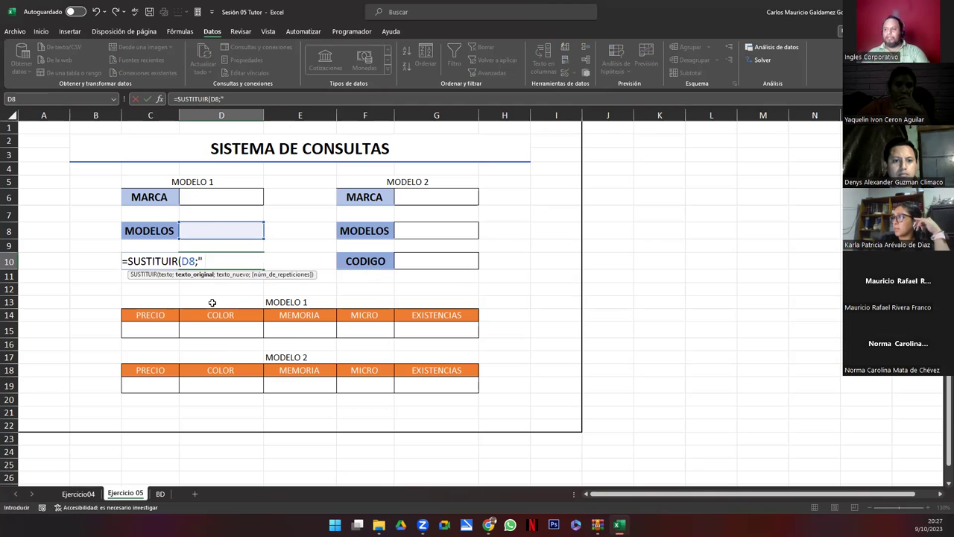
type(";\"_")
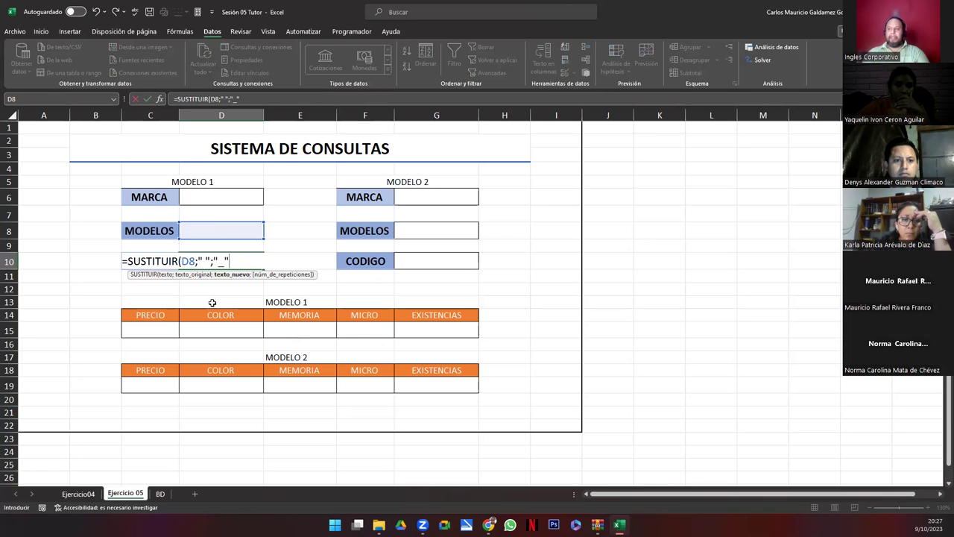
type(")")
key("Return")
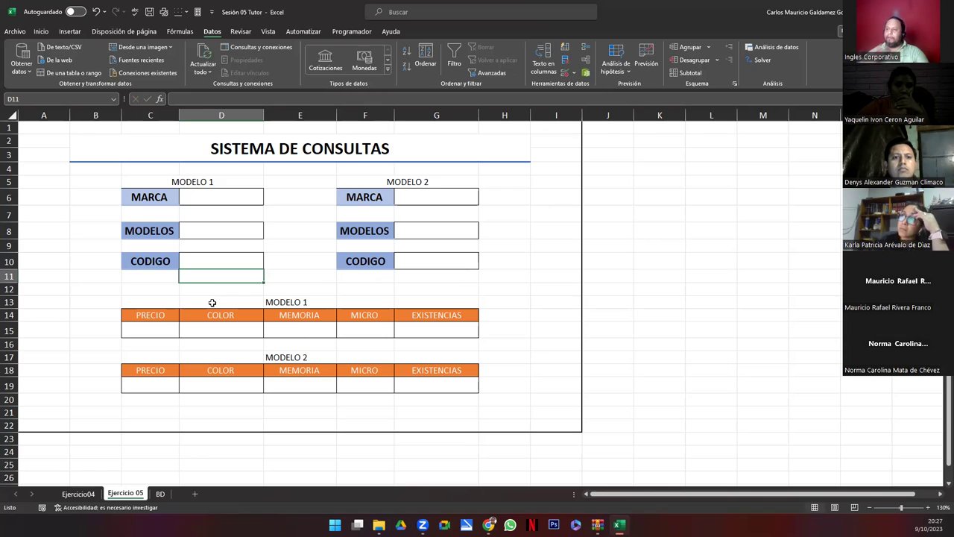
Step: Copy the D10 code formula and paste it at the Modelo 2 cell G8
left_click(209, 264)
key("ctrl+c")
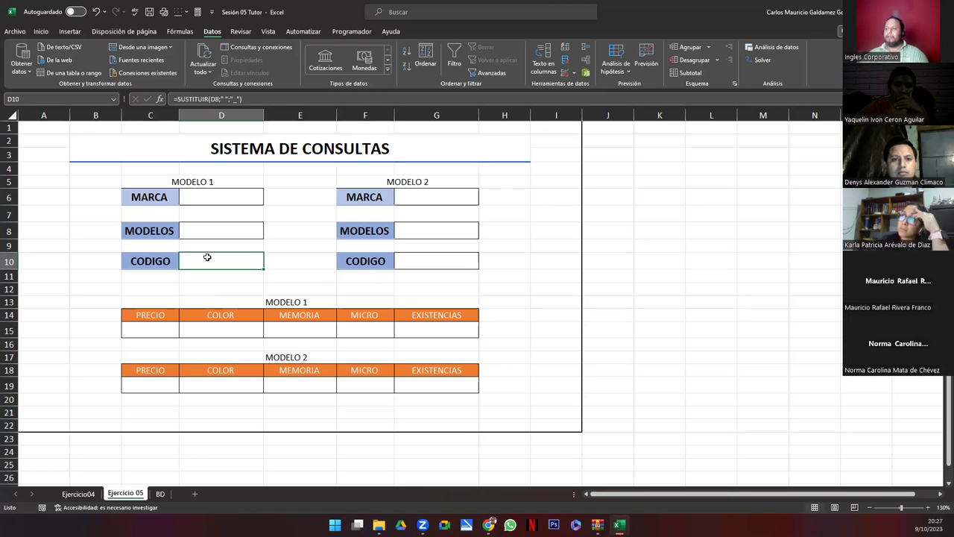
left_click(427, 230)
key("ctrl+v")
key("Escape")
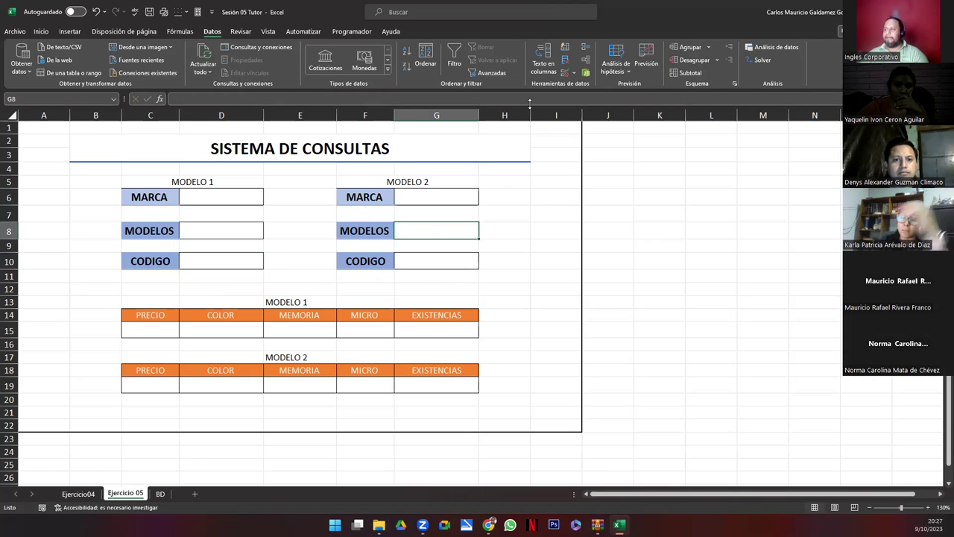
Step: Set G8's validation to a list sourced from =INDIRECTO($G$6), accepting the source warning
left_click(563, 78)
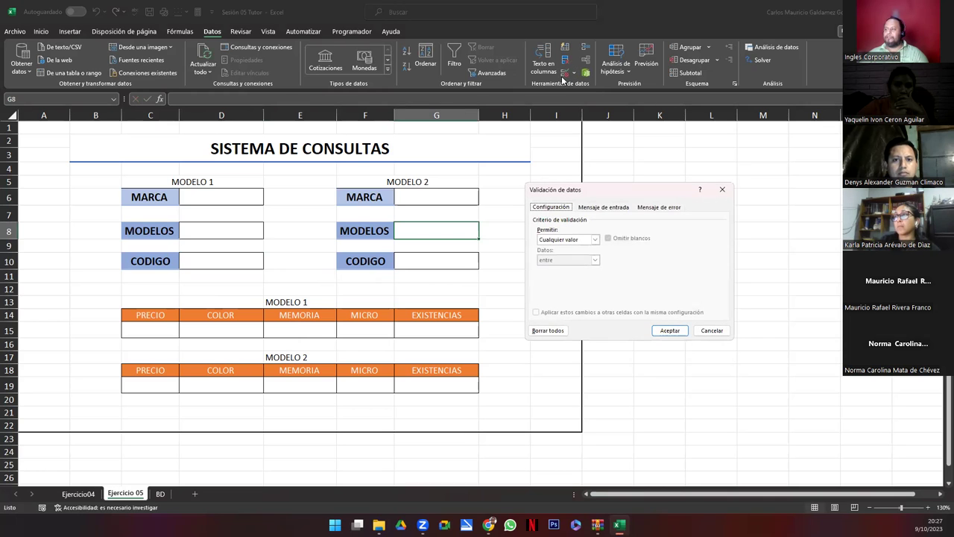
left_click(594, 239)
left_click(564, 265)
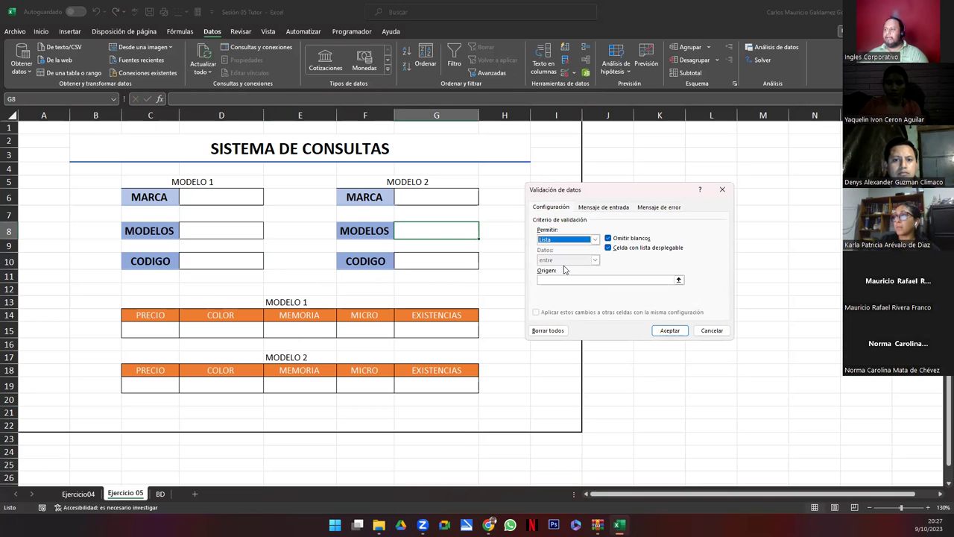
left_click(568, 280)
type("=INDIRECTO")
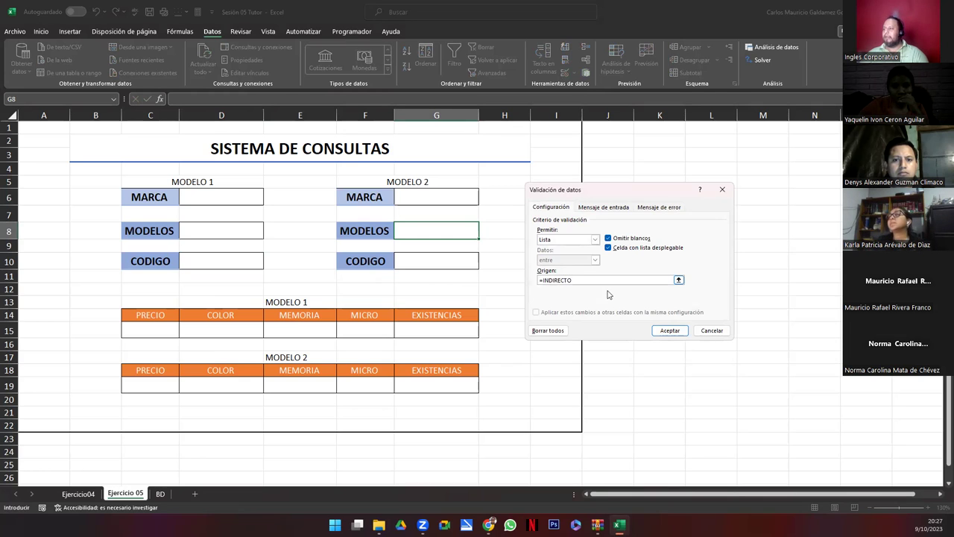
left_click(678, 281)
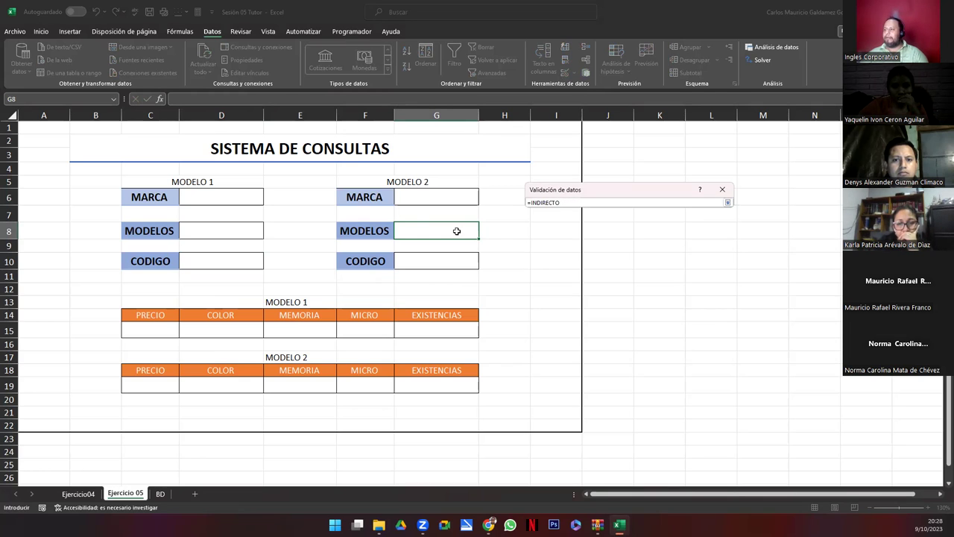
left_click(408, 196)
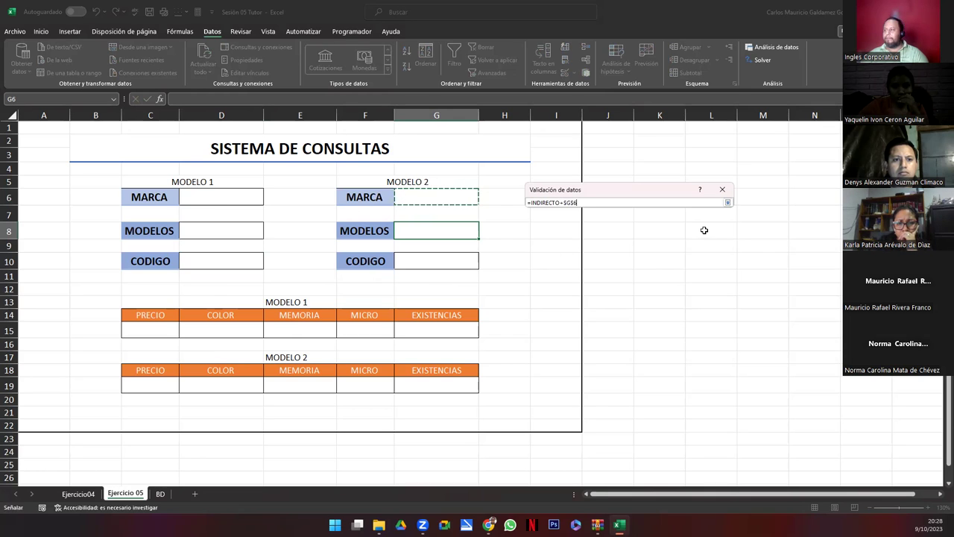
left_click(565, 202)
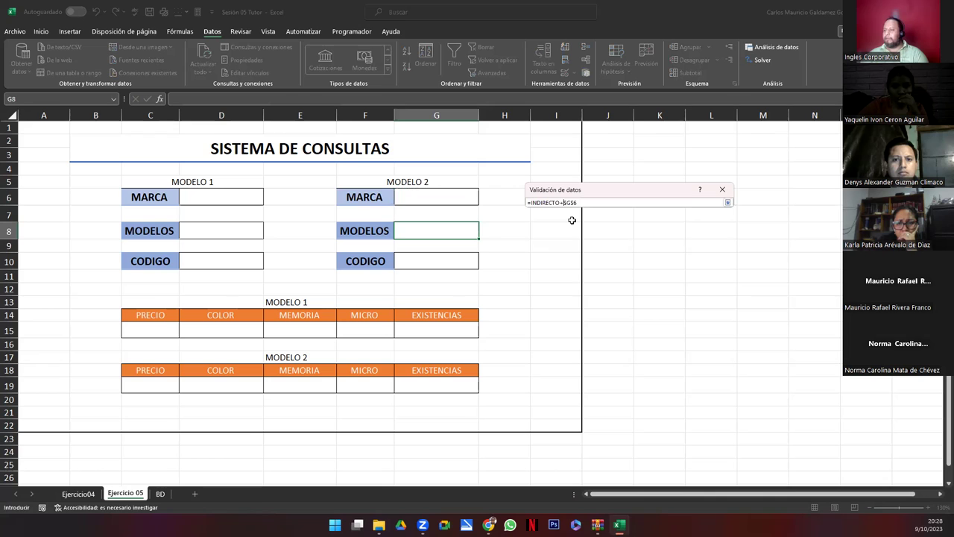
type("(")
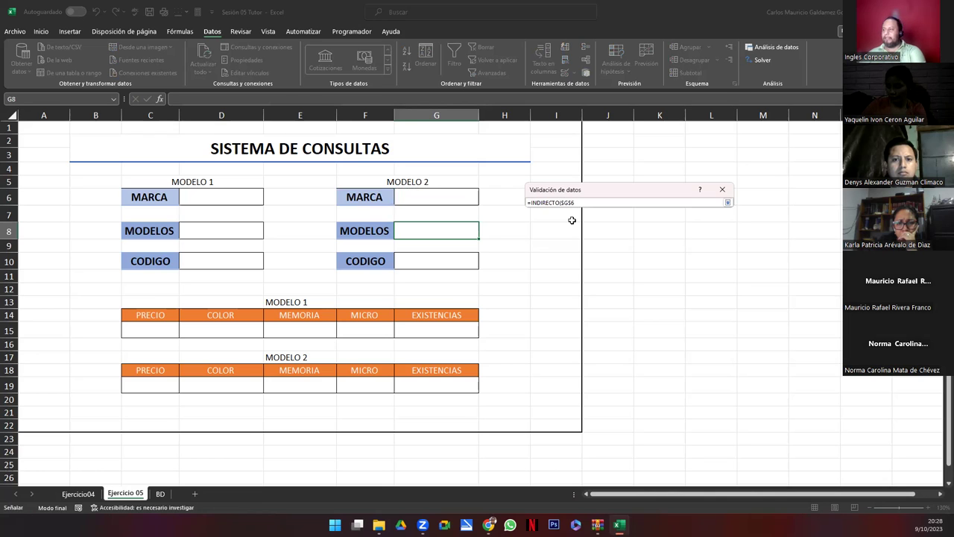
left_click(580, 202)
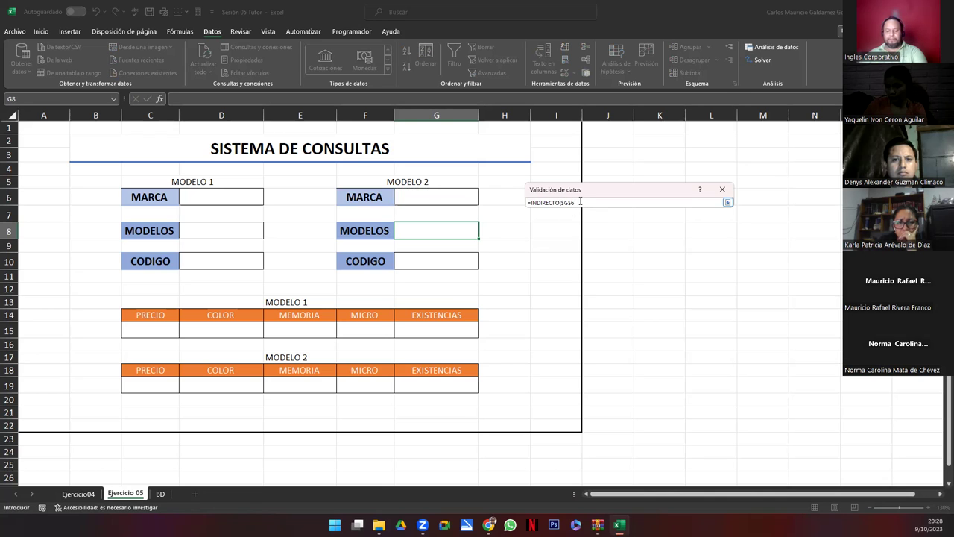
type(")")
left_click(727, 202)
left_click(670, 330)
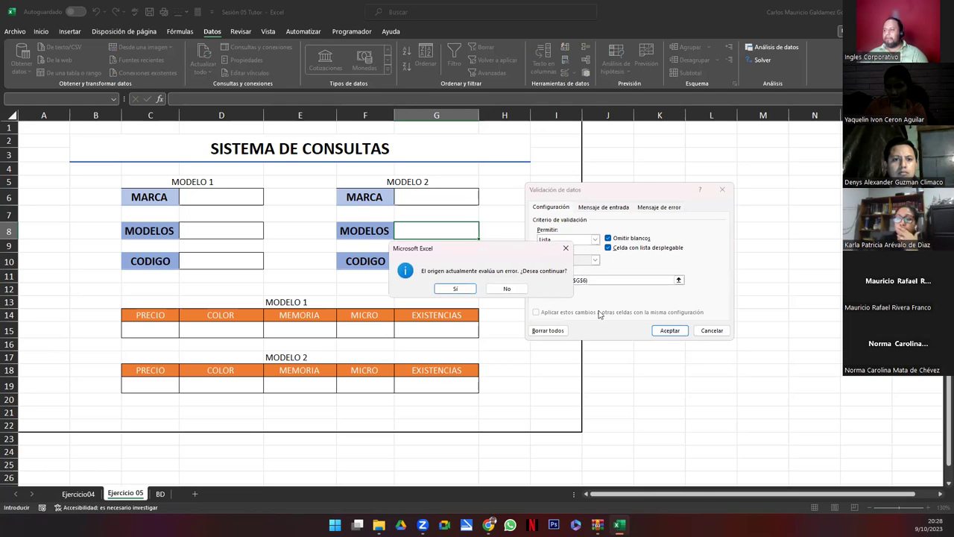
left_click(455, 289)
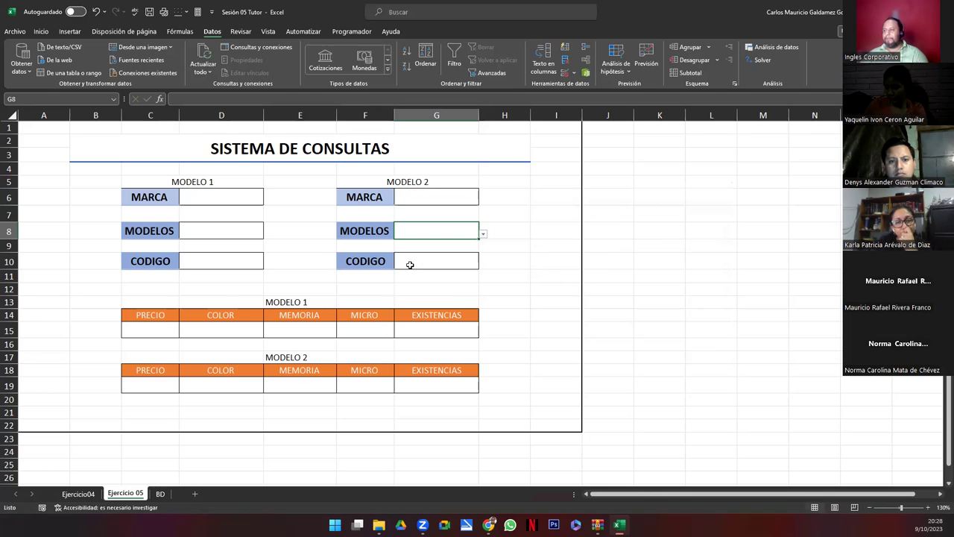
Step: Copy the =SUSTITUIR(D8;" ";"_") formula text from D10 and paste it into G10
left_click(216, 263)
type("=SUSTITUIR(D8;\" \";\"_\")")
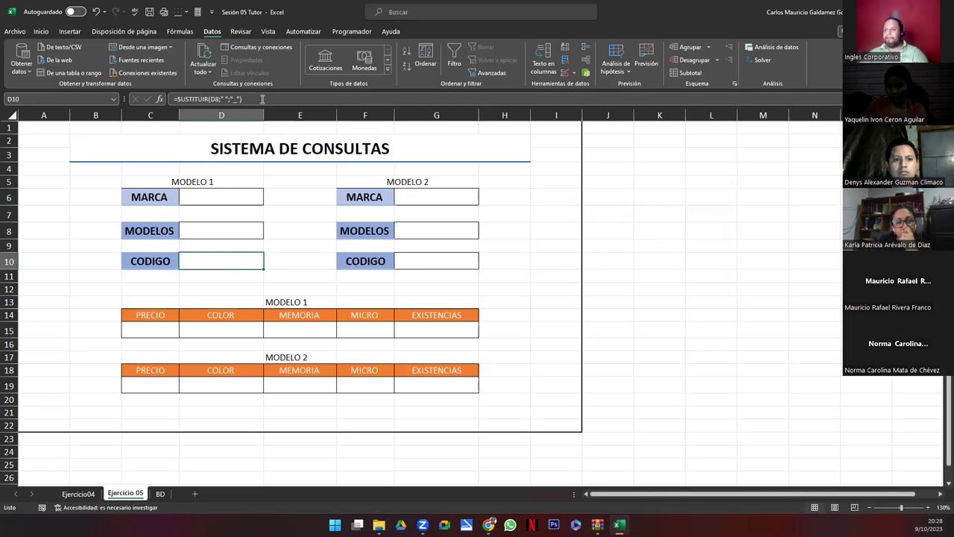
left_click(263, 99)
left_click_drag(262, 98, 179, 98)
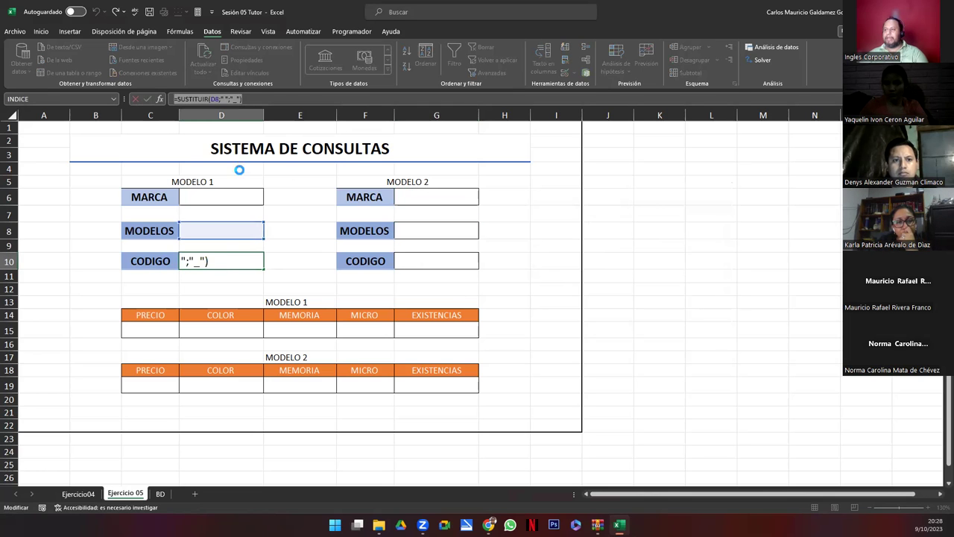
left_click(432, 261)
key("Escape")
double_click(432, 261)
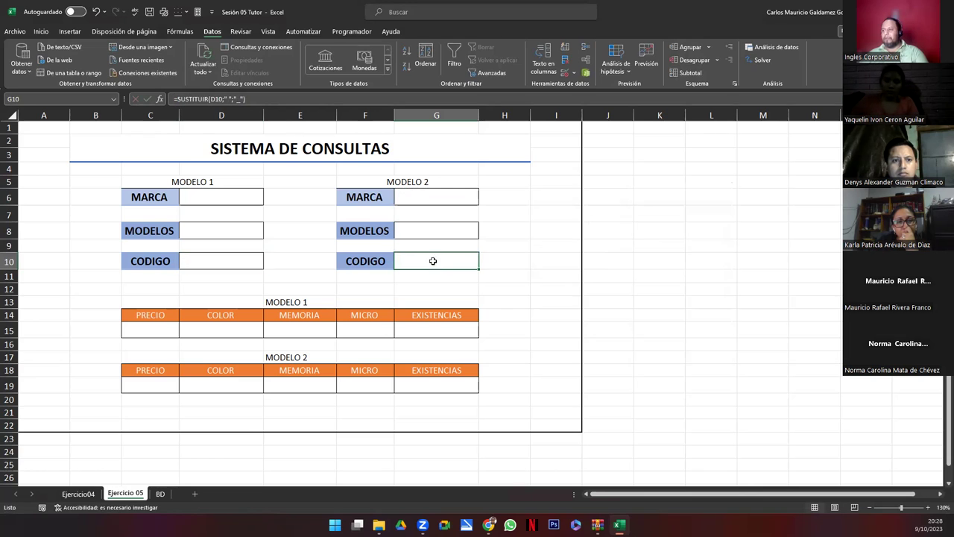
key("ctrl+v")
key("Escape")
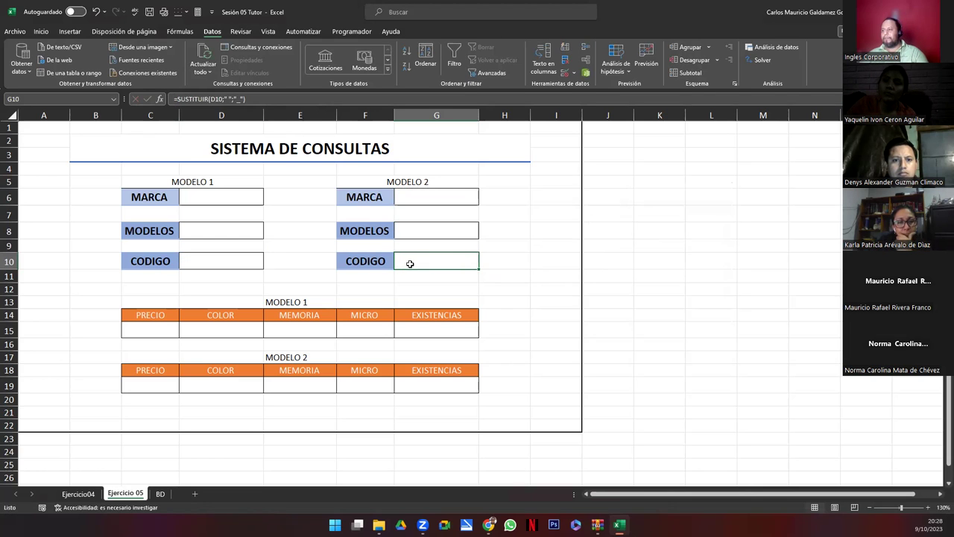
Step: Change the G10 formula's reference from D8 to G8 and commit it
double_click(409, 263)
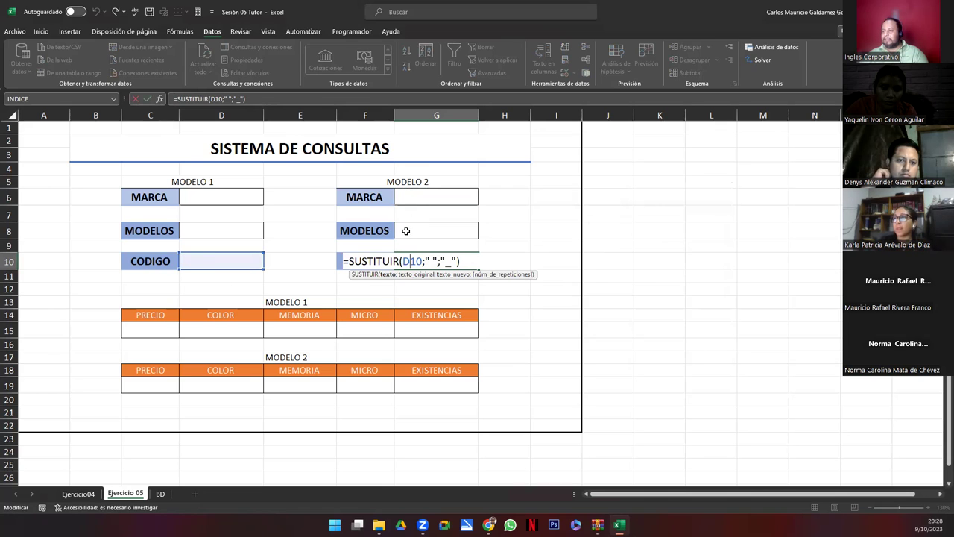
left_click(400, 260)
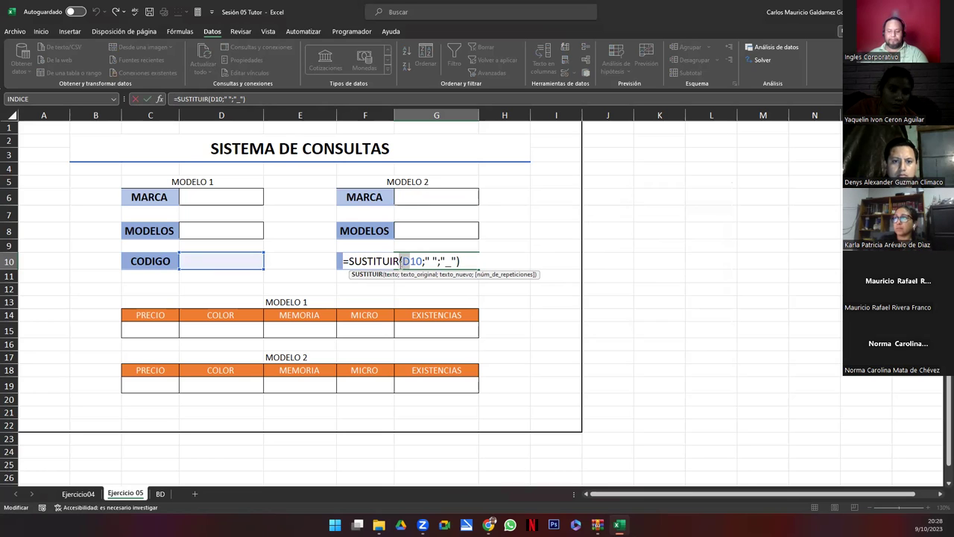
type("g80")
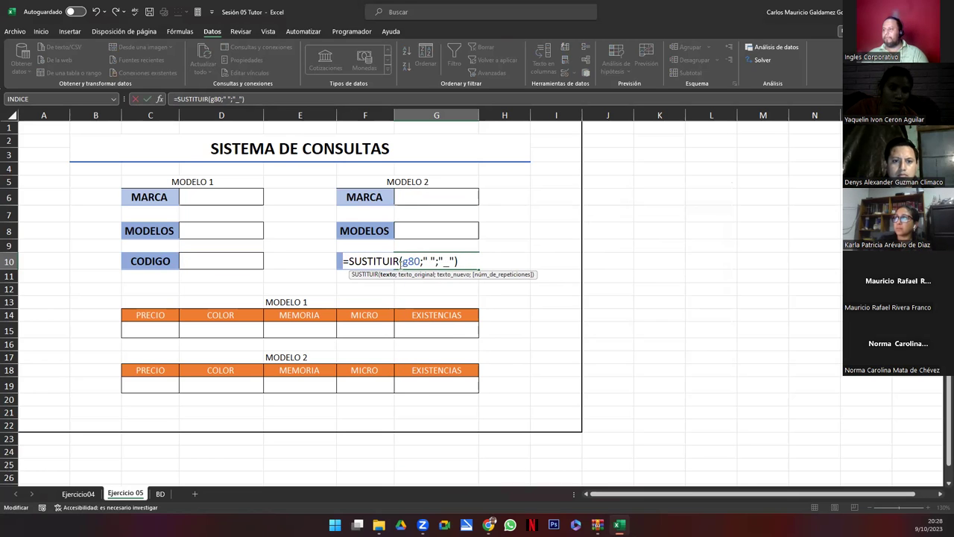
key("BackSpace")
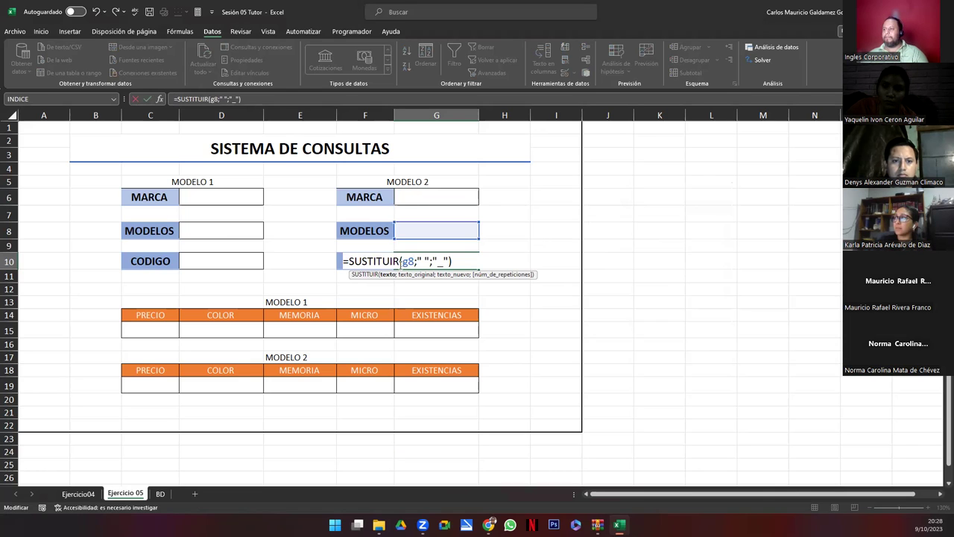
key("Return")
left_click(400, 264)
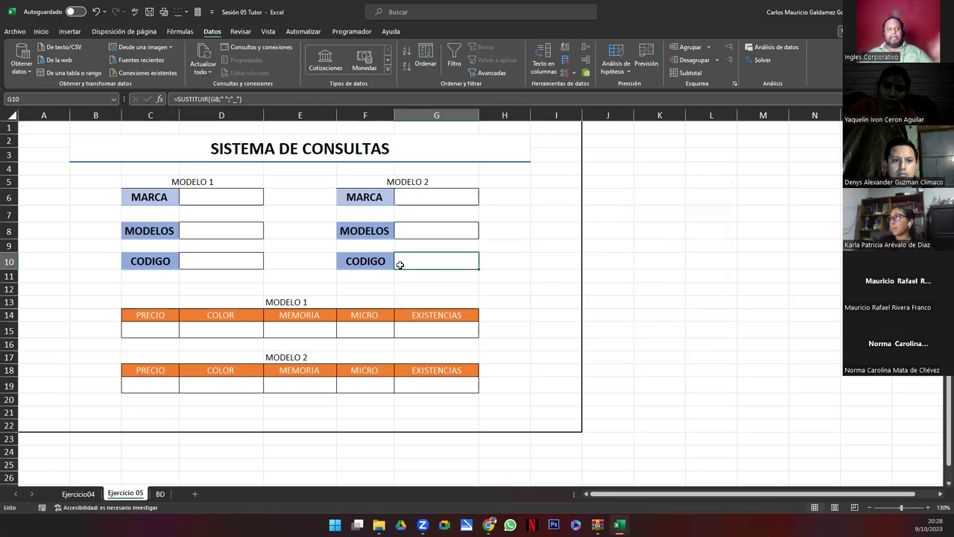
Step: Choose SAMSUNG in D6 and GALAXY ICE 5 in D8 for Modelo 1
left_click(249, 201)
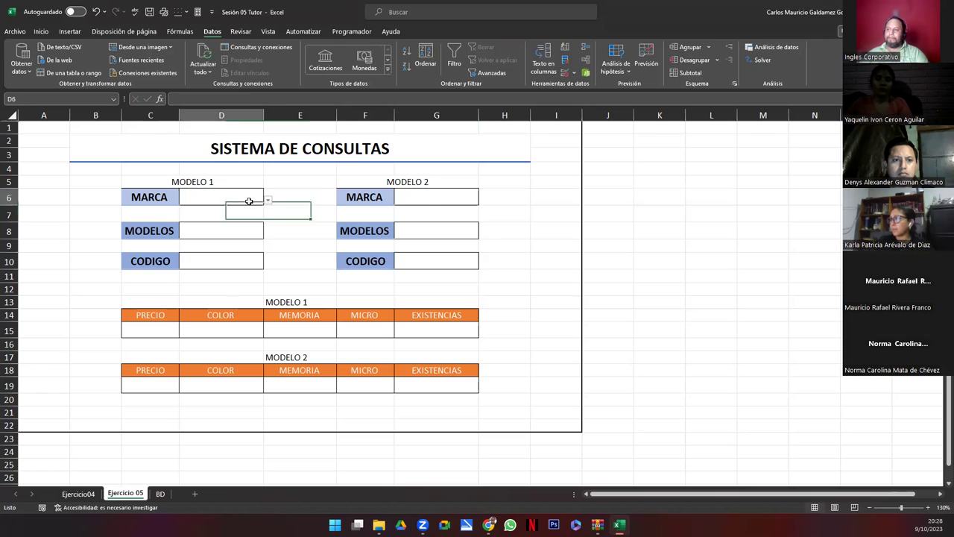
left_click(267, 199)
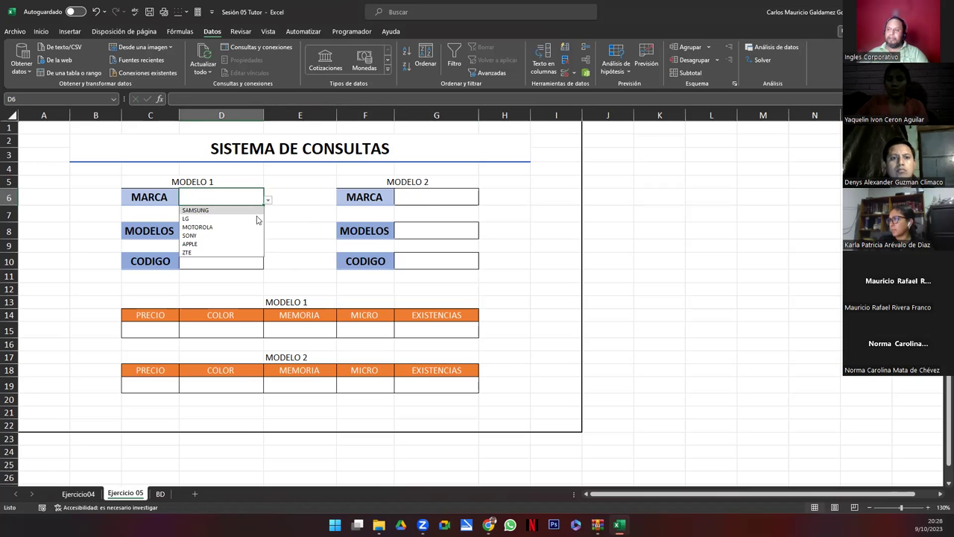
left_click(216, 211)
left_click(234, 229)
left_click(269, 234)
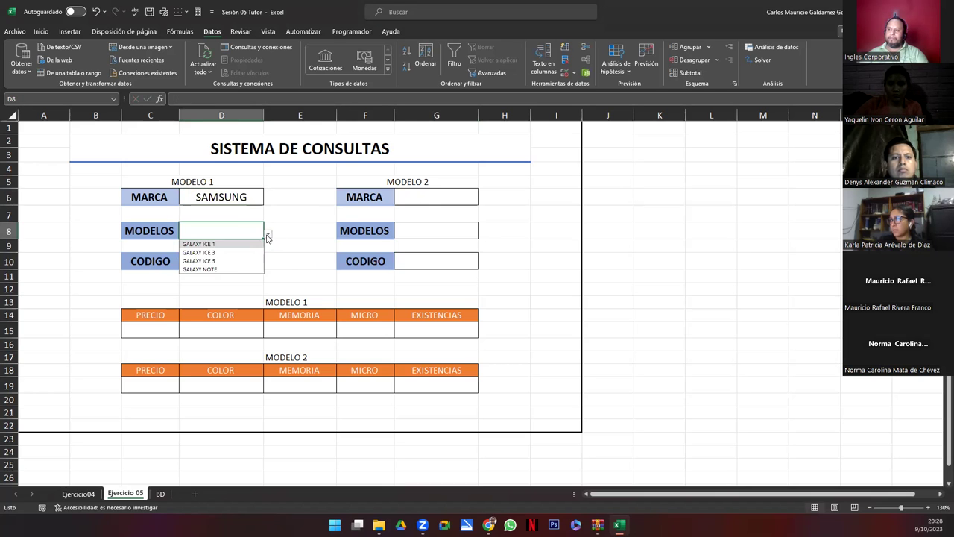
left_click(231, 261)
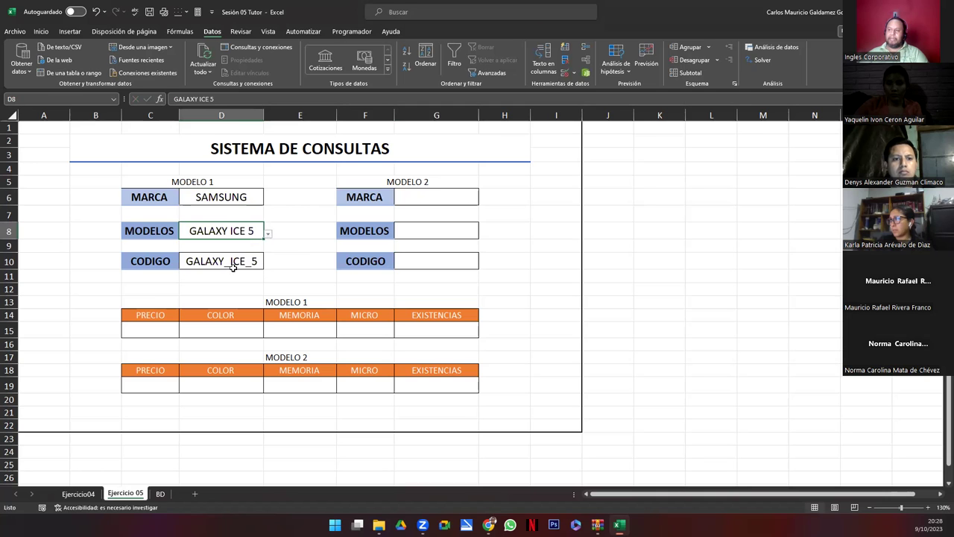
Step: Choose MOTOROLA in G6 and Droid Turbo in G8 for Modelo 2
left_click(414, 202)
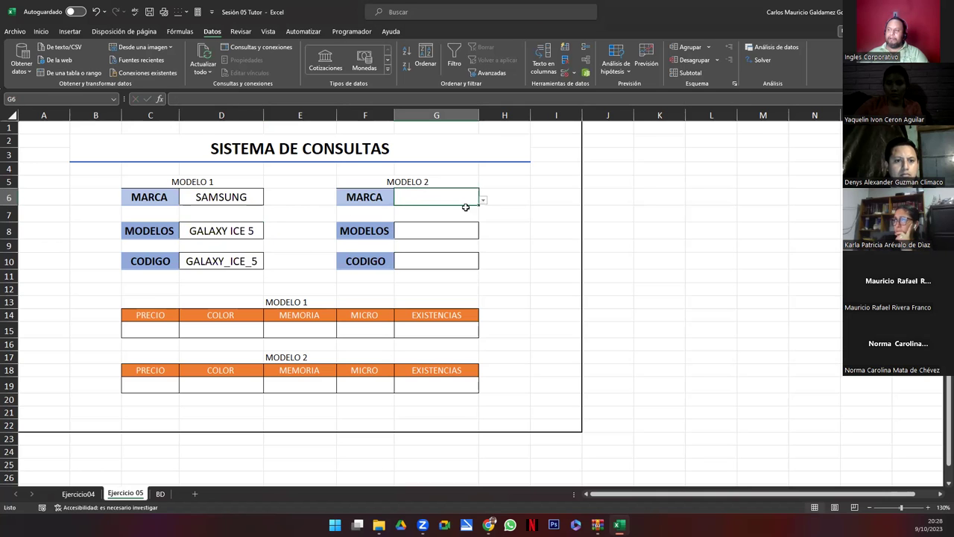
left_click(482, 203)
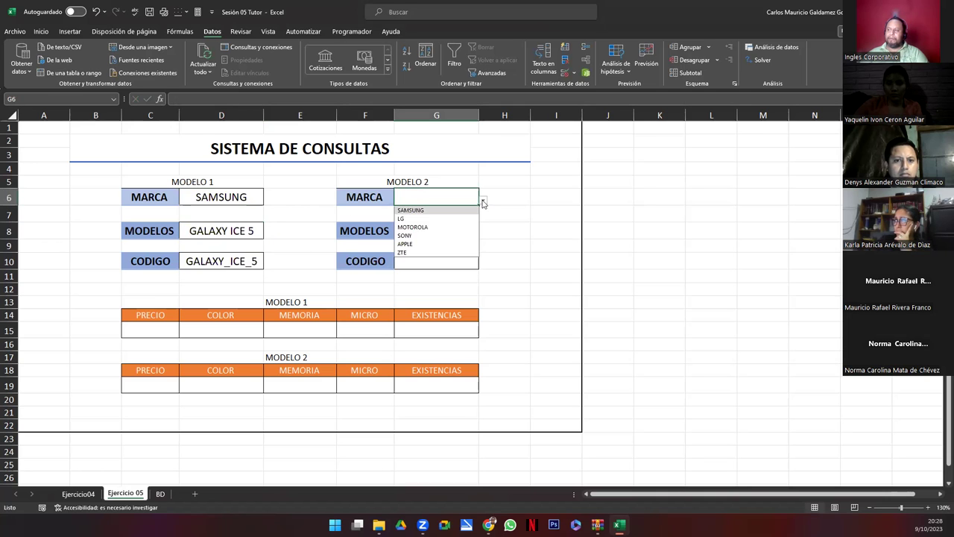
left_click(456, 228)
left_click(470, 235)
left_click(483, 237)
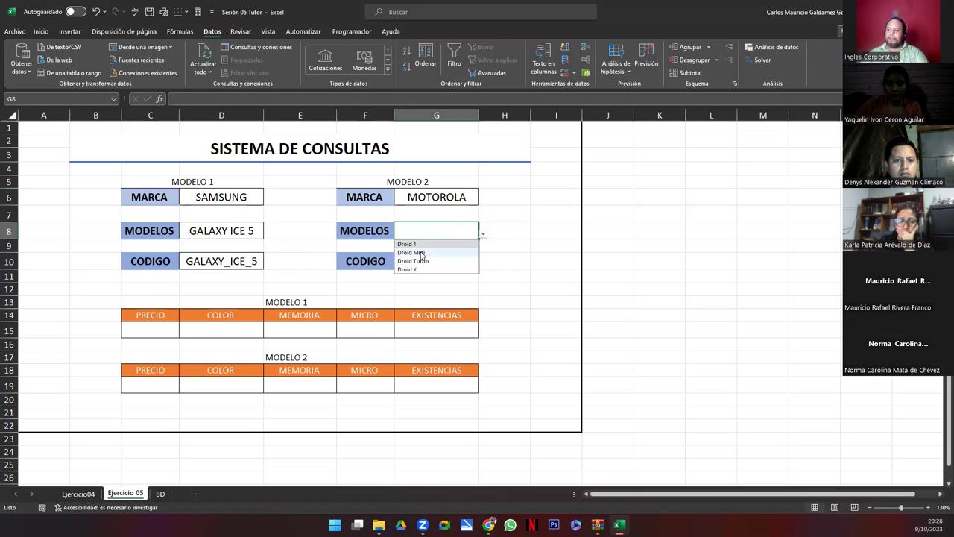
left_click(421, 260)
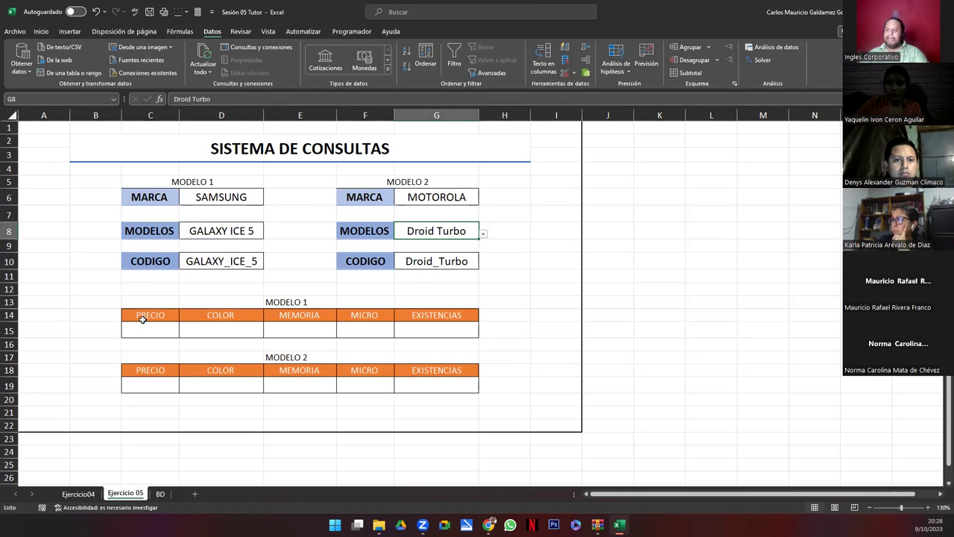
Step: Mark the Modelo 1 and 2 detail tables and query blocks, then select PRECIO cell C15
left_click_drag(143, 319, 451, 330)
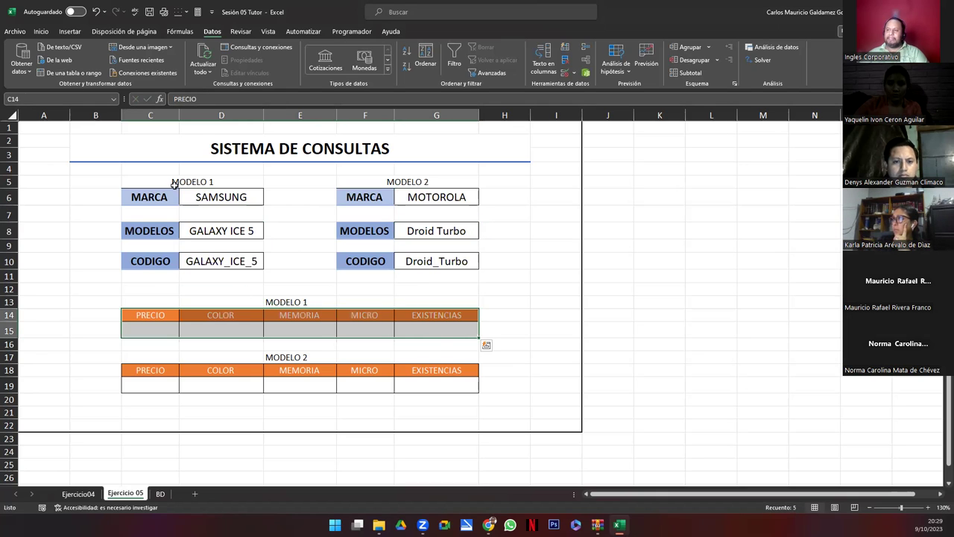
left_click_drag(173, 184, 182, 261)
left_click_drag(155, 370, 448, 385)
left_click_drag(388, 183, 403, 261)
left_click(202, 332)
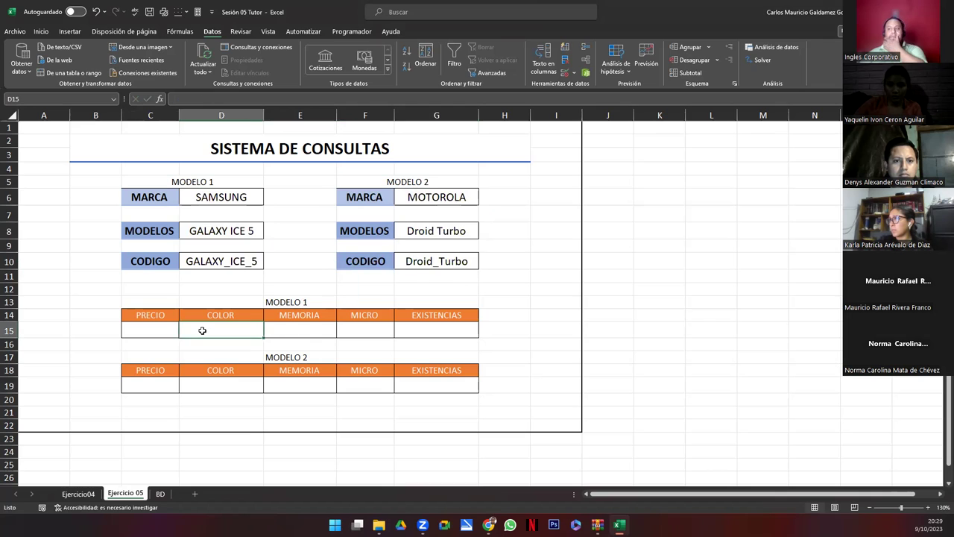
left_click(144, 333)
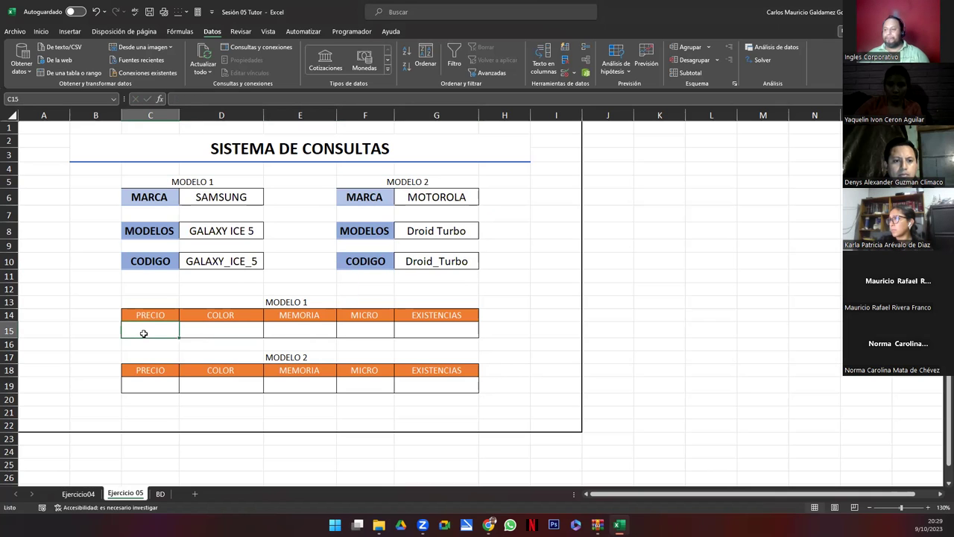
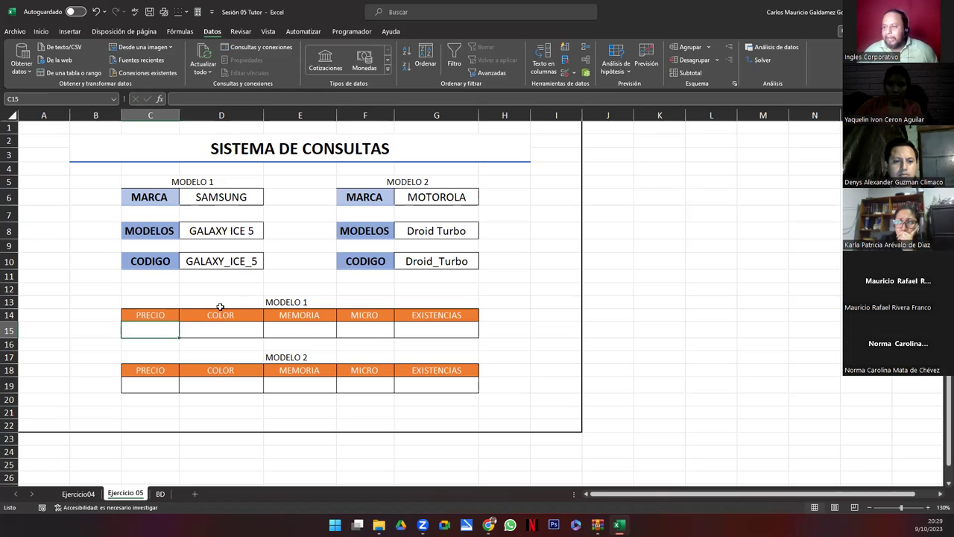
Step: Apply the Énfasis4 gold cell style to the Modelo 1 MARCA, MODELOS and CODIGO labels
left_click(147, 196)
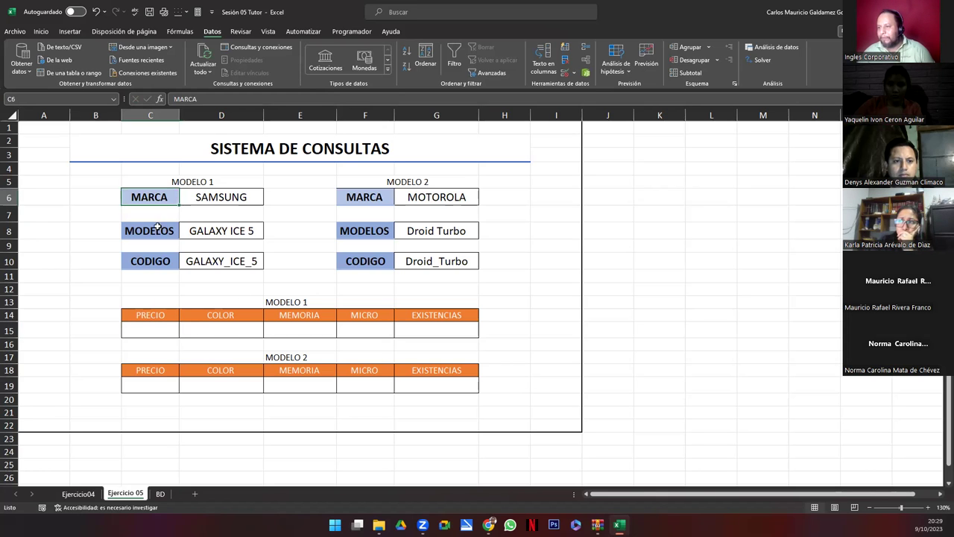
left_click(155, 231, "ctrl")
left_click(161, 270, "ctrl")
left_click(153, 262)
left_click(149, 231, "ctrl")
left_click(143, 196, "ctrl")
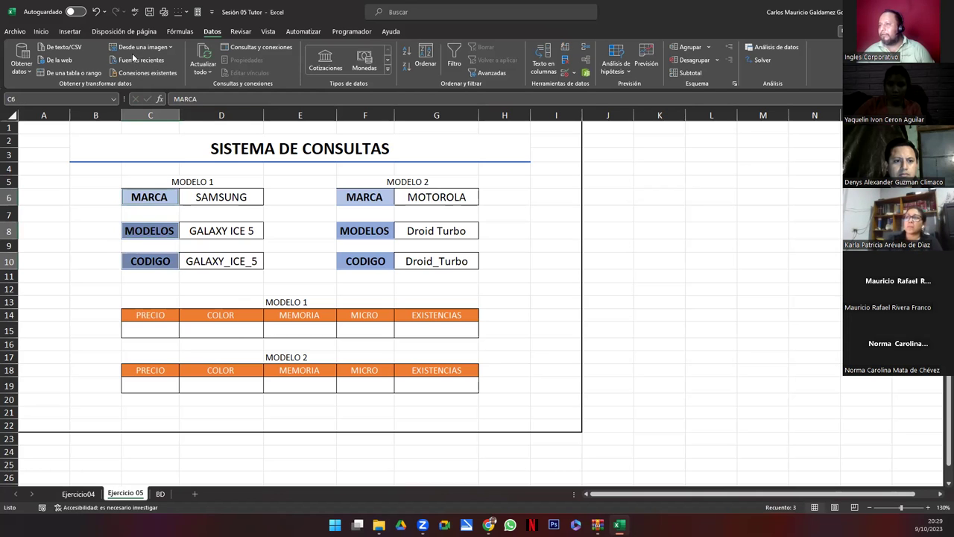
left_click(43, 31)
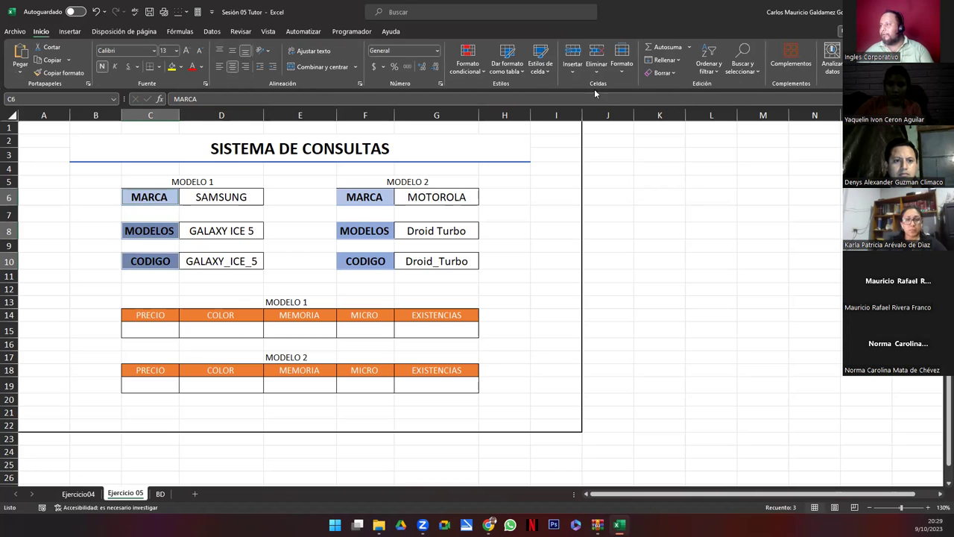
left_click(541, 63)
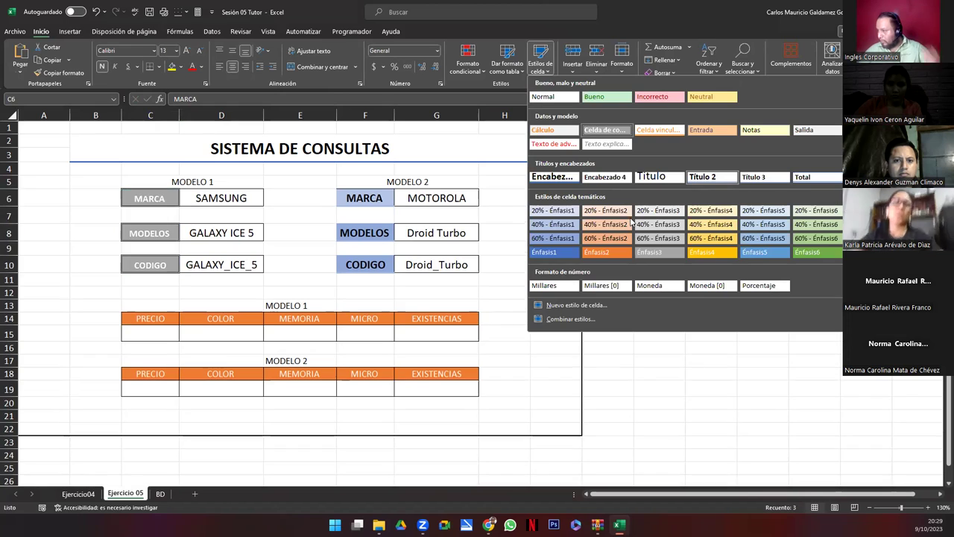
left_click(700, 258)
Step: Give the Modelo 1 header row C14:G14 the same gold accent style
left_click(155, 315)
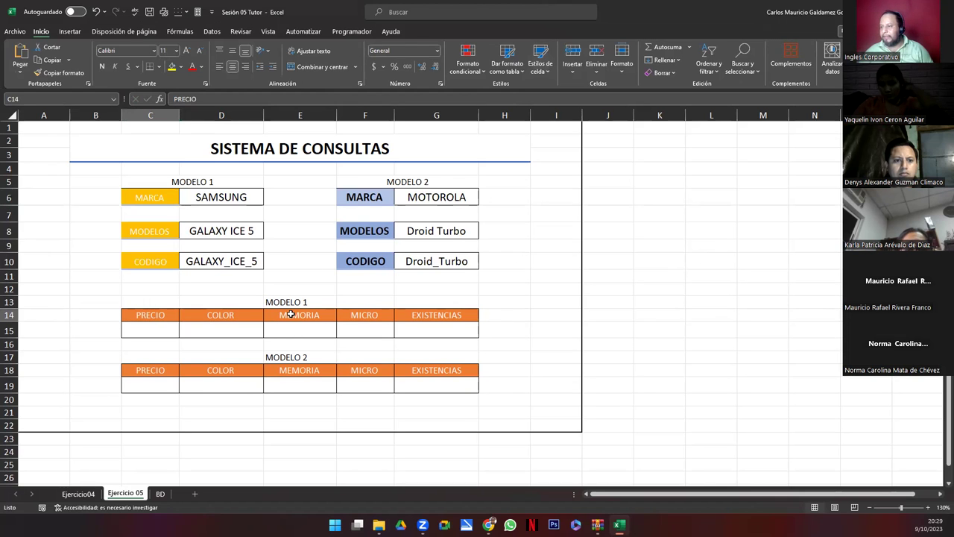
left_click_drag(291, 315, 455, 313)
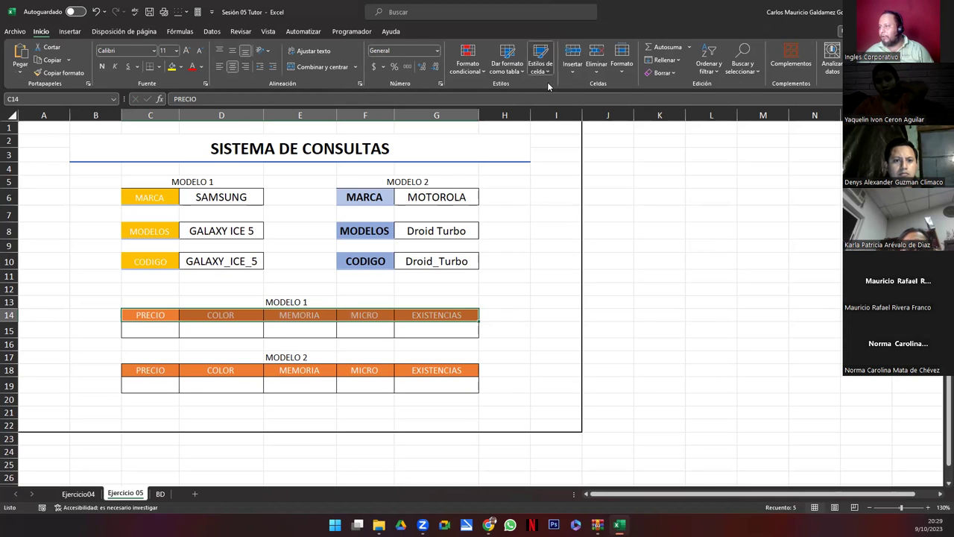
left_click(541, 65)
left_click(713, 252)
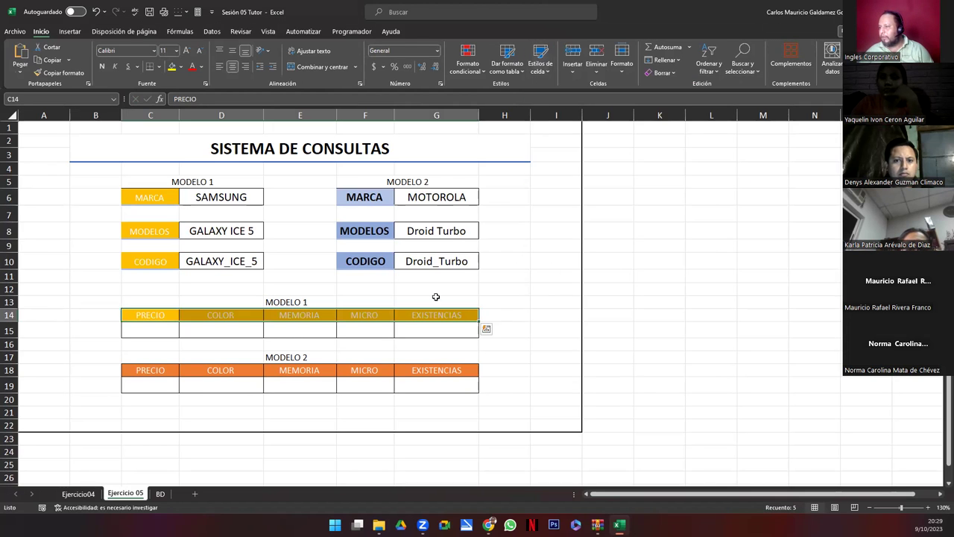
Step: Apply a green accent style to the Modelo 2 labels and header row C18:G18
left_click(353, 200)
left_click(357, 231, "ctrl")
left_click(360, 262, "ctrl")
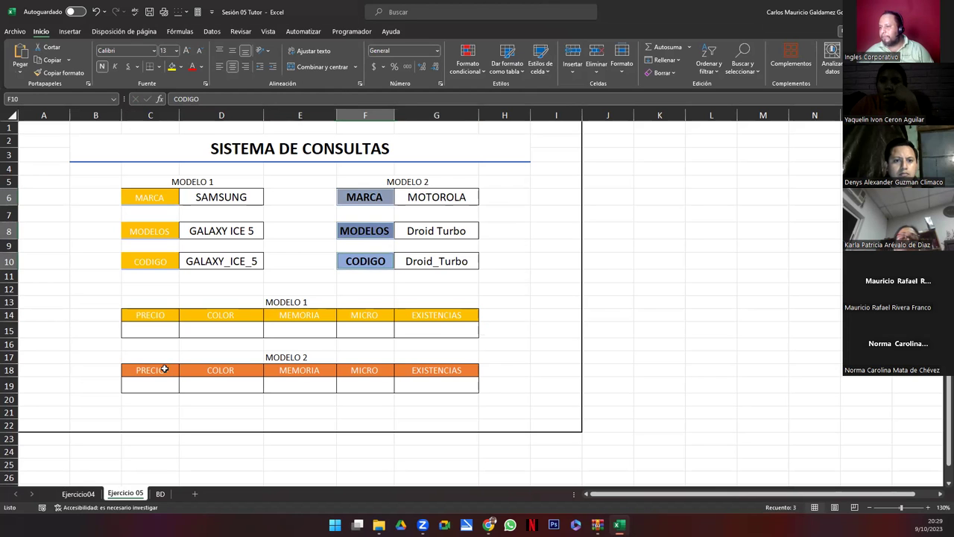
left_click_drag(164, 368, 418, 370)
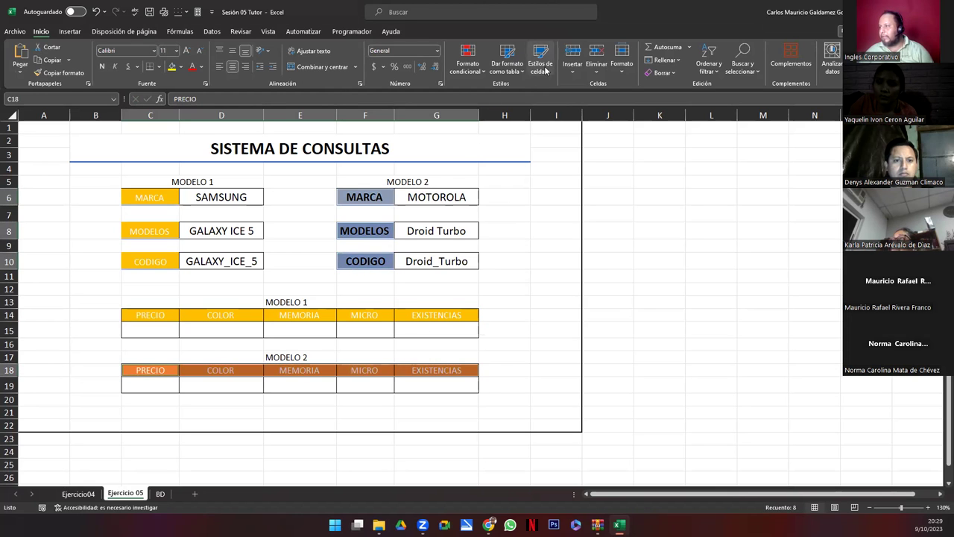
left_click(541, 65)
left_click(816, 258)
Step: Review the coloured blocks and both result rows, ending with price cell C15 selected
left_click(354, 301)
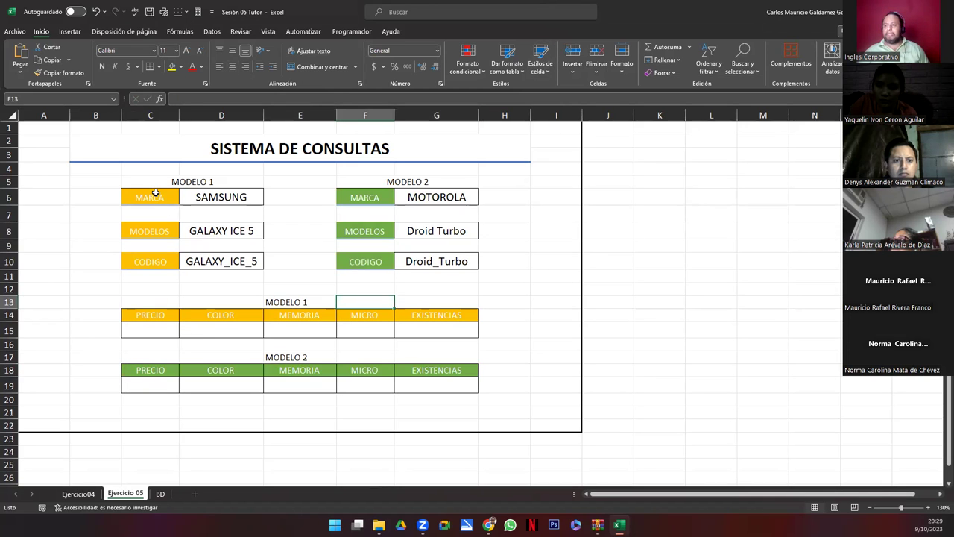
left_click_drag(155, 195, 215, 259)
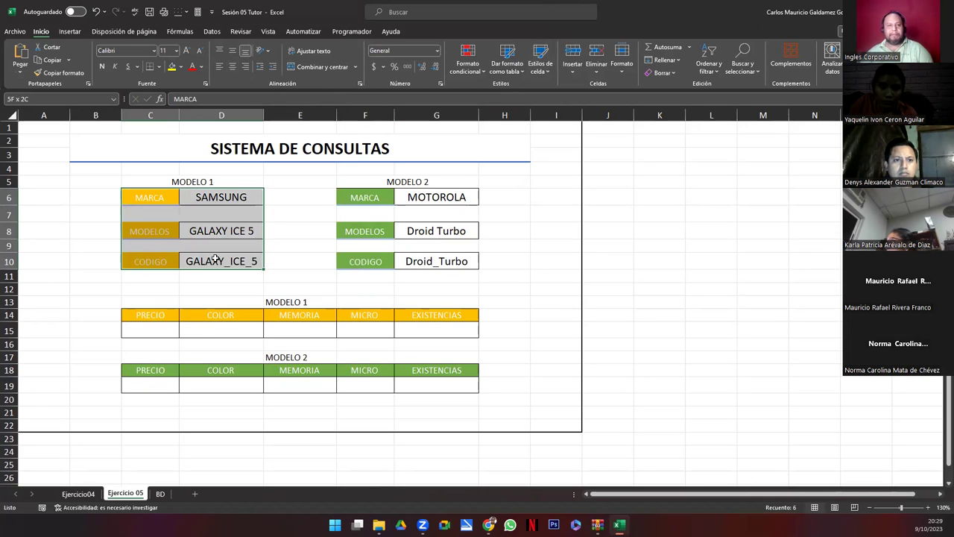
left_click(161, 333)
left_click(424, 328, "shift")
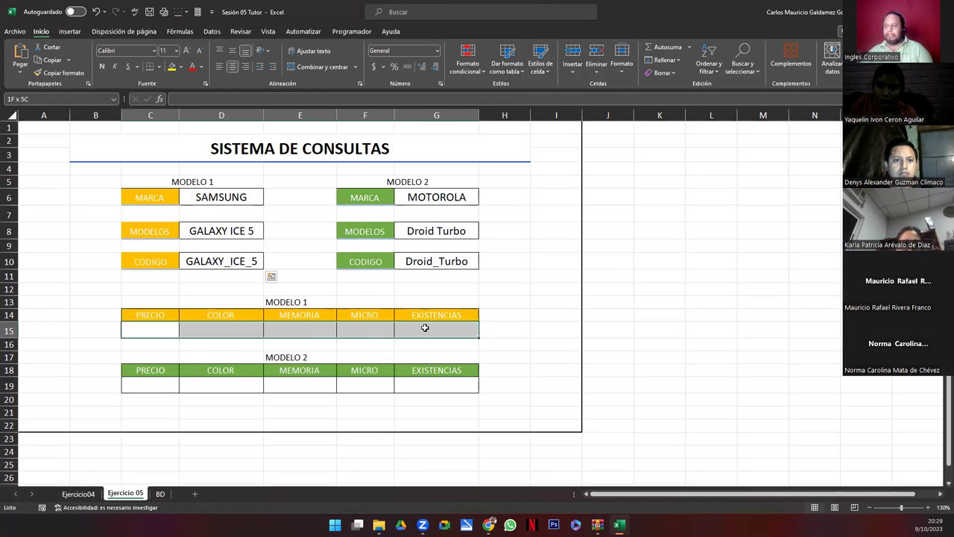
left_click_drag(403, 191, 415, 264)
left_click_drag(140, 390, 444, 390)
left_click(365, 421)
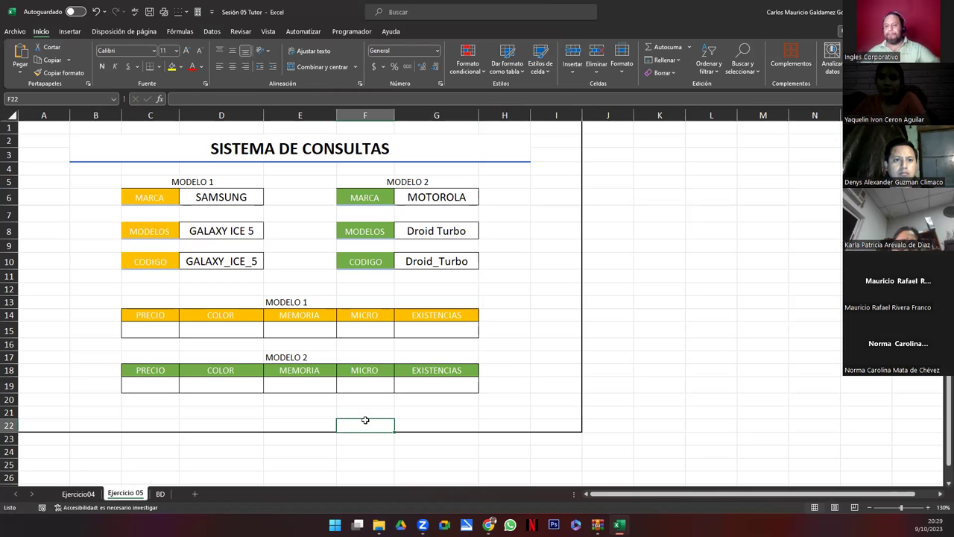
left_click(140, 329)
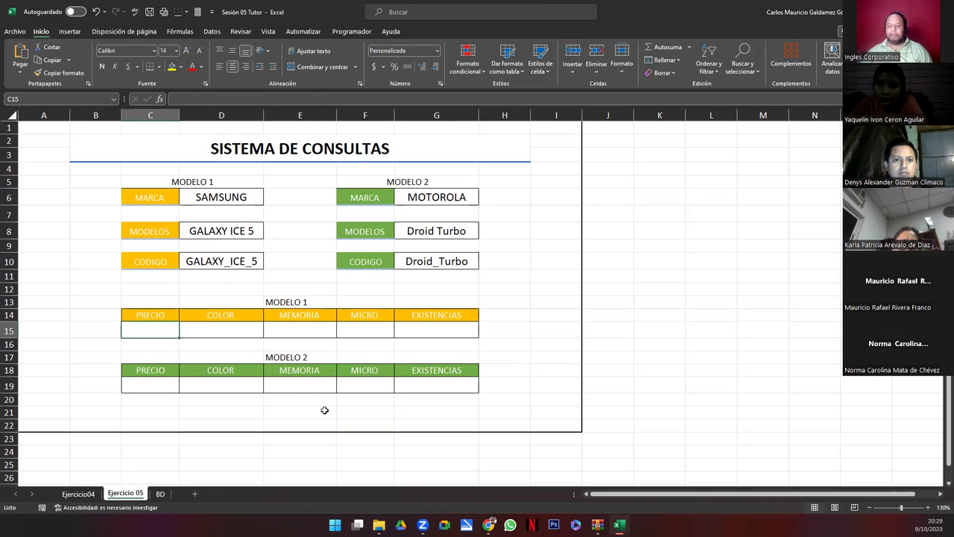
Step: Enter =INDIRECTO(D10;"_PRE") in C15 and inspect its #¡VALOR! result
type("=")
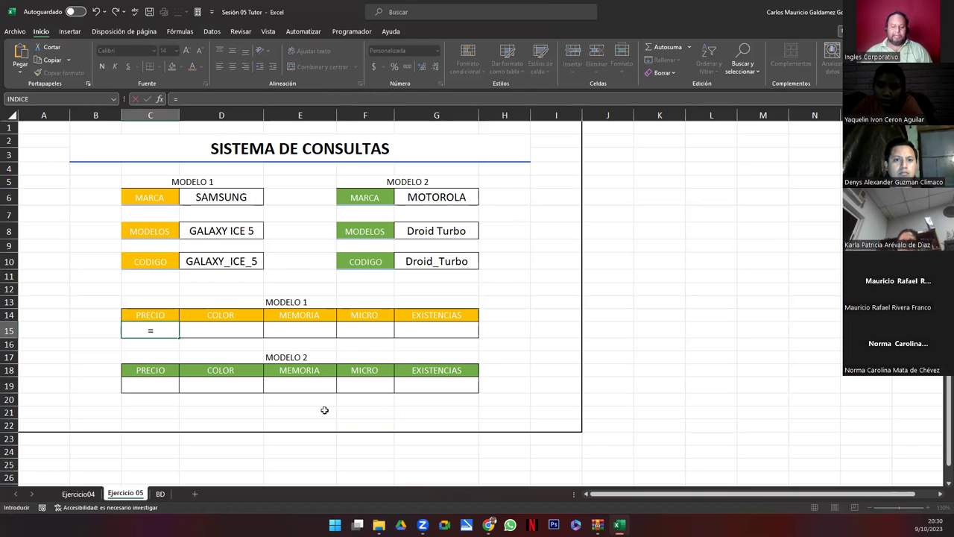
type("INDIRE")
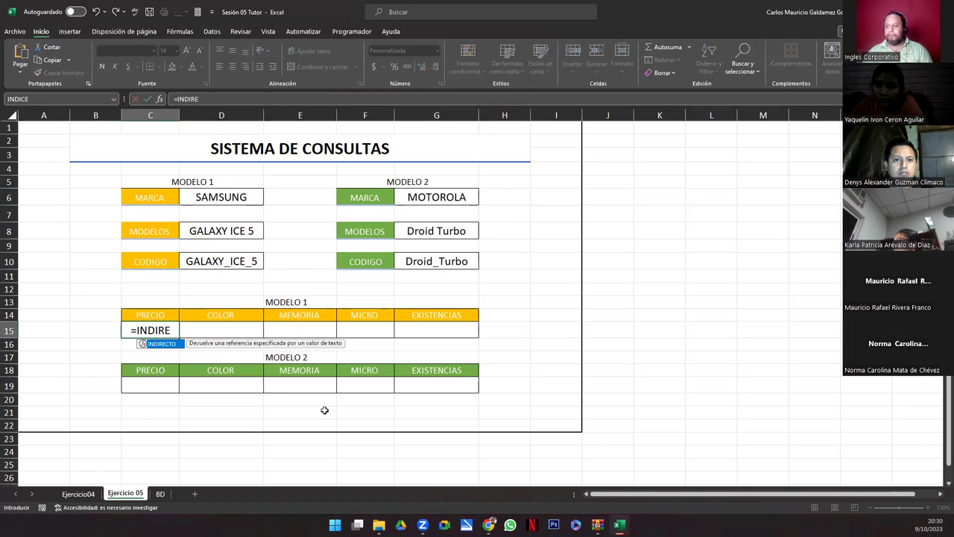
key("Tab")
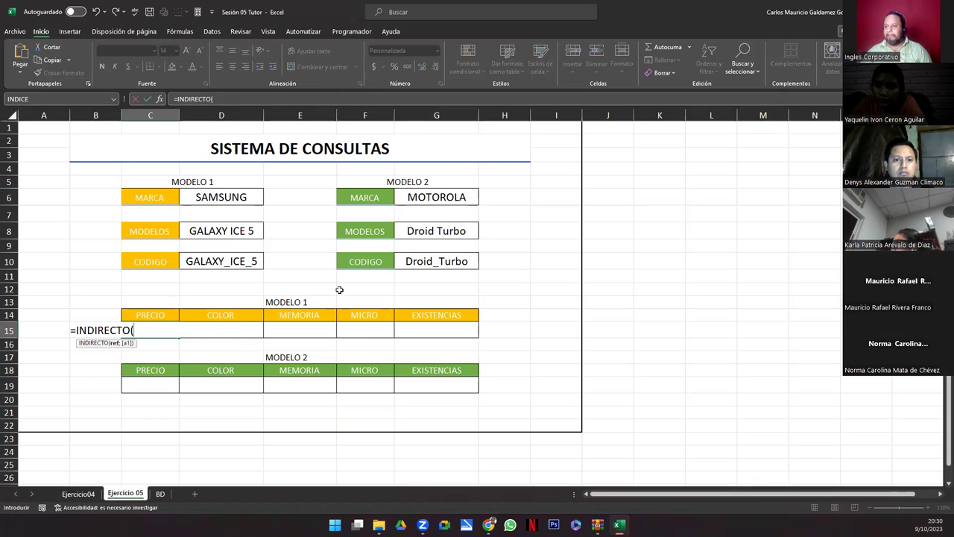
left_click(232, 261)
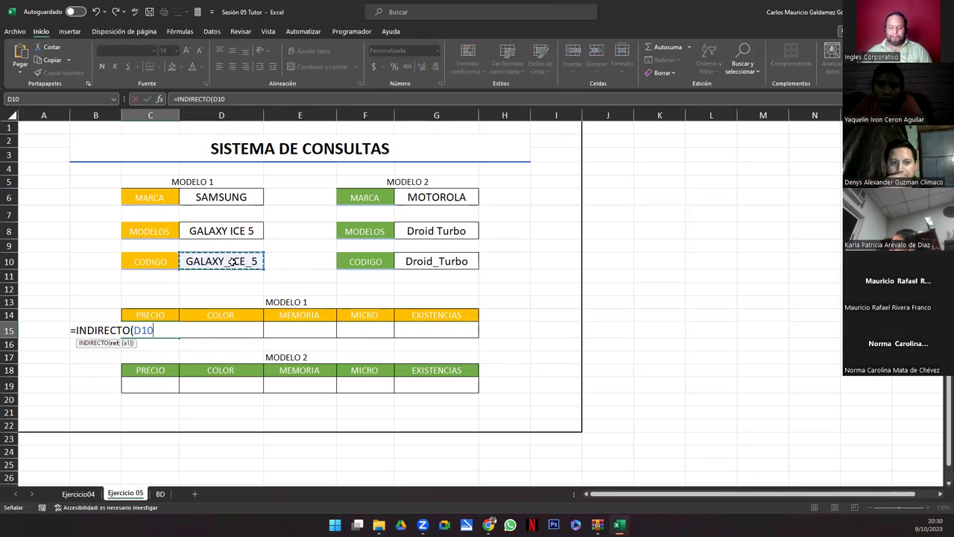
type(";\"_PRE")
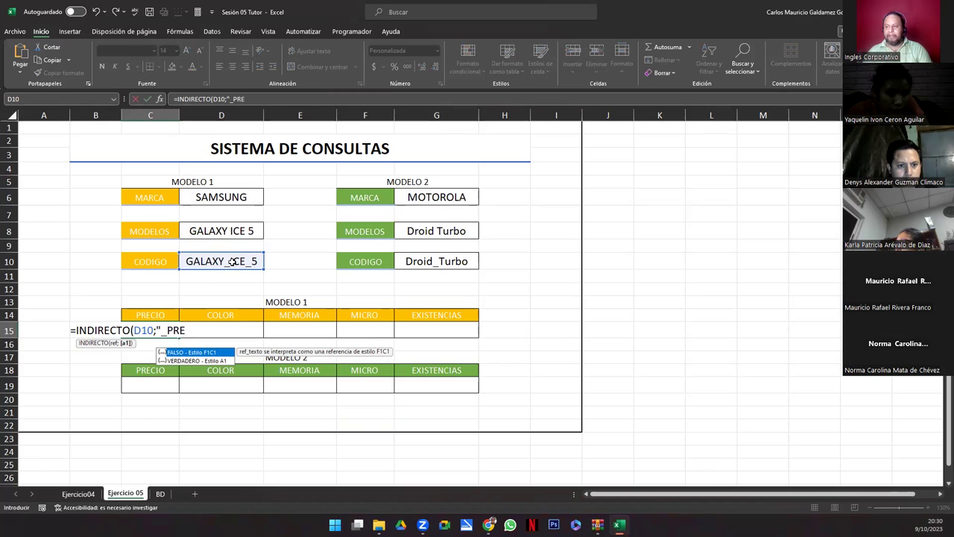
type(")")
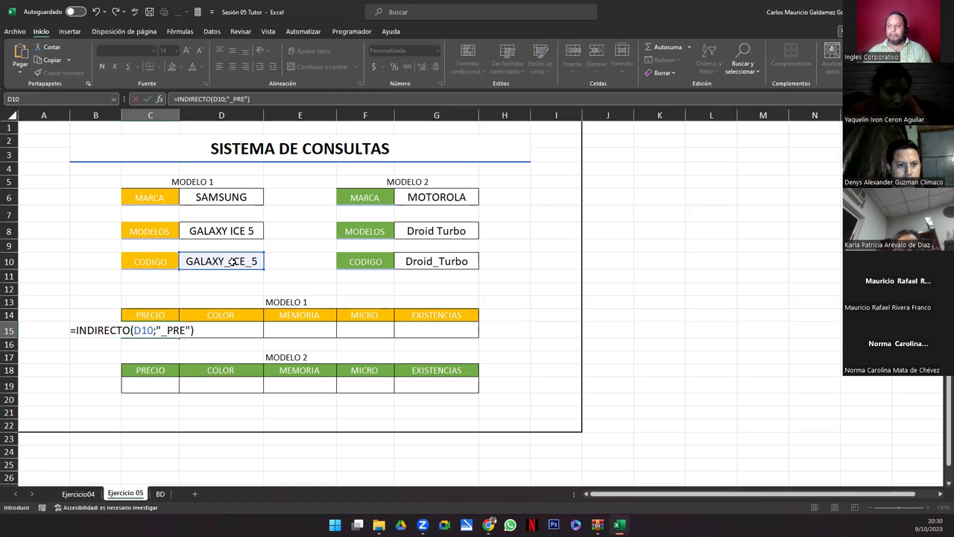
key("Return")
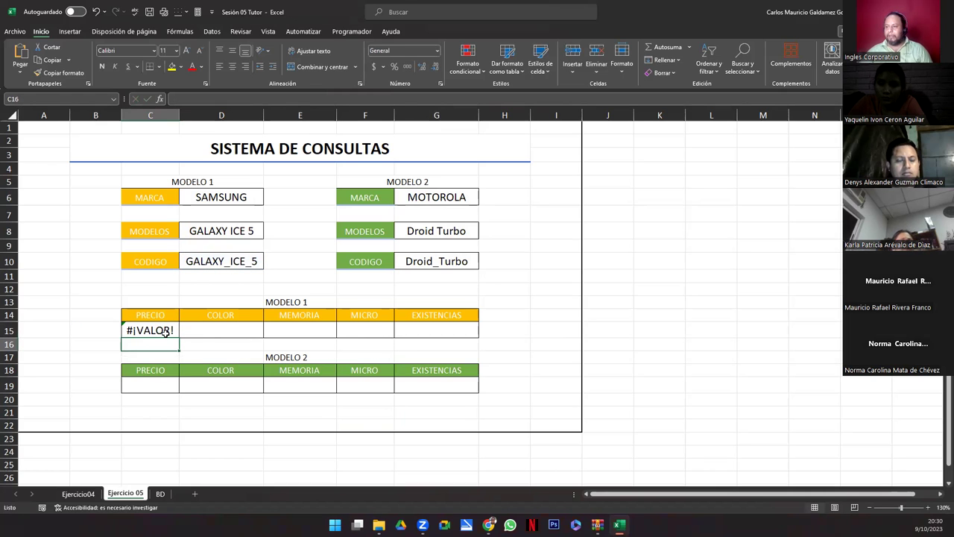
left_click(166, 331)
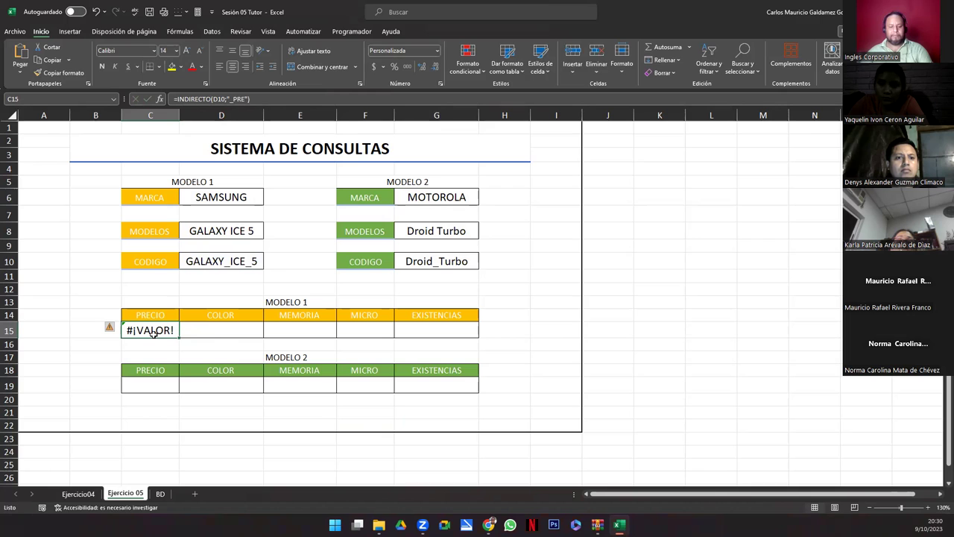
double_click(154, 335)
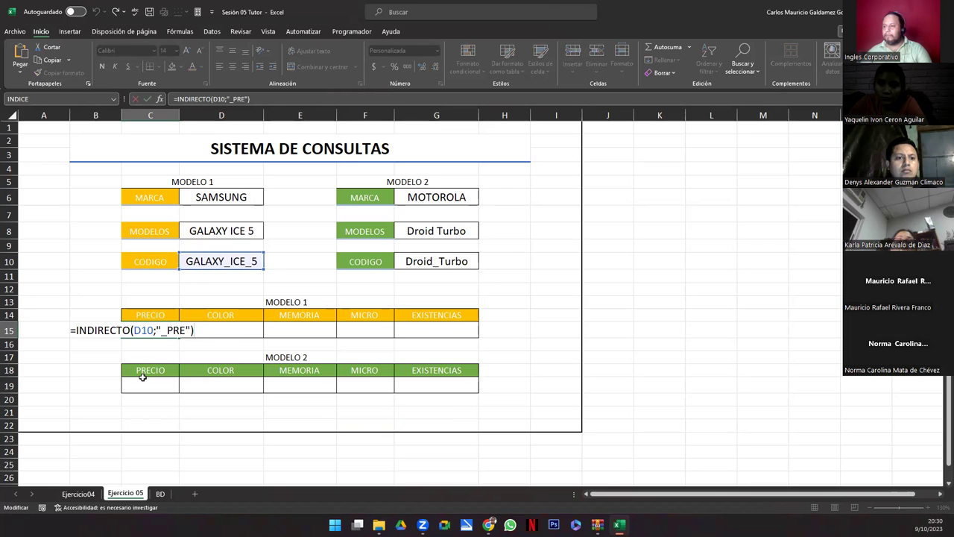
key("Escape")
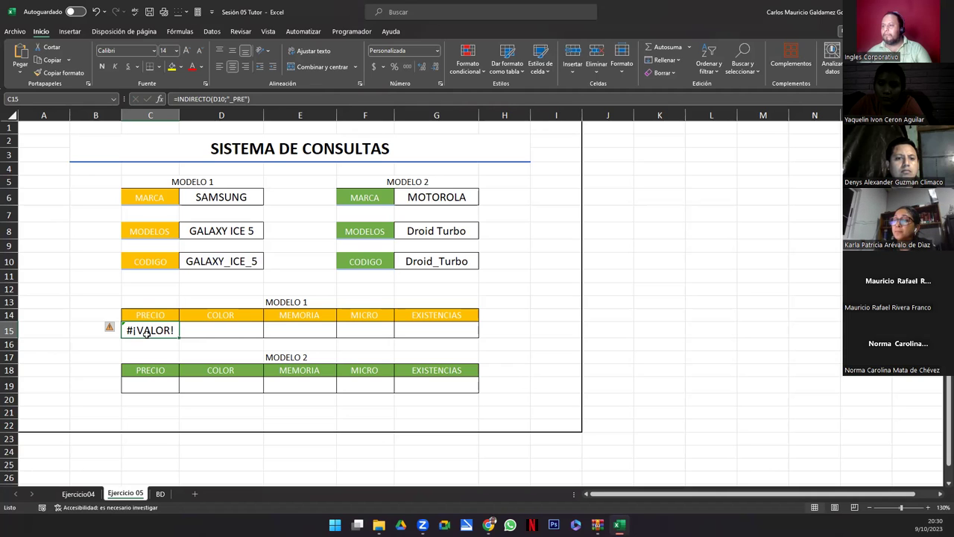
Step: Check the GALAXY ICE 5 price cell name on the BD sheet and the D10 code formula
left_click(77, 493)
left_click(125, 494)
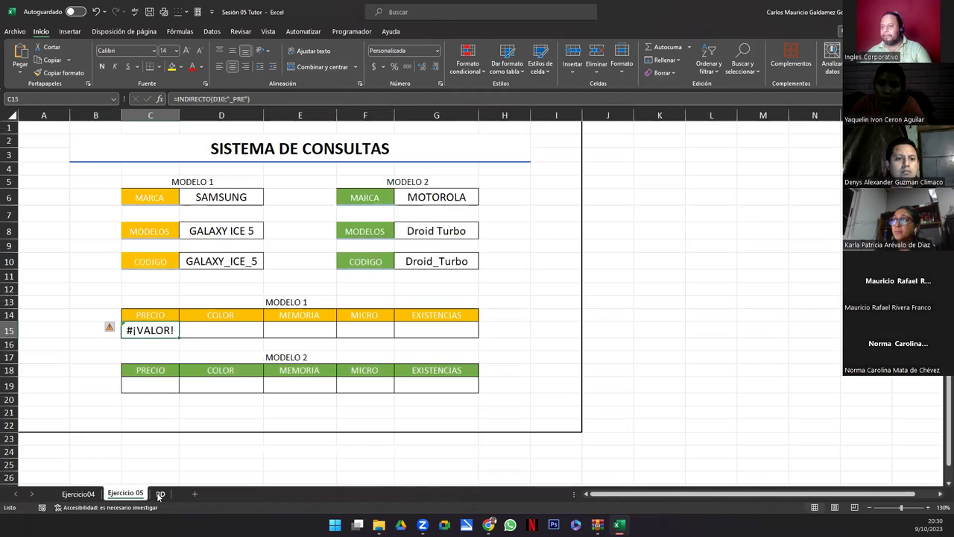
key("ctrl+Page_Down")
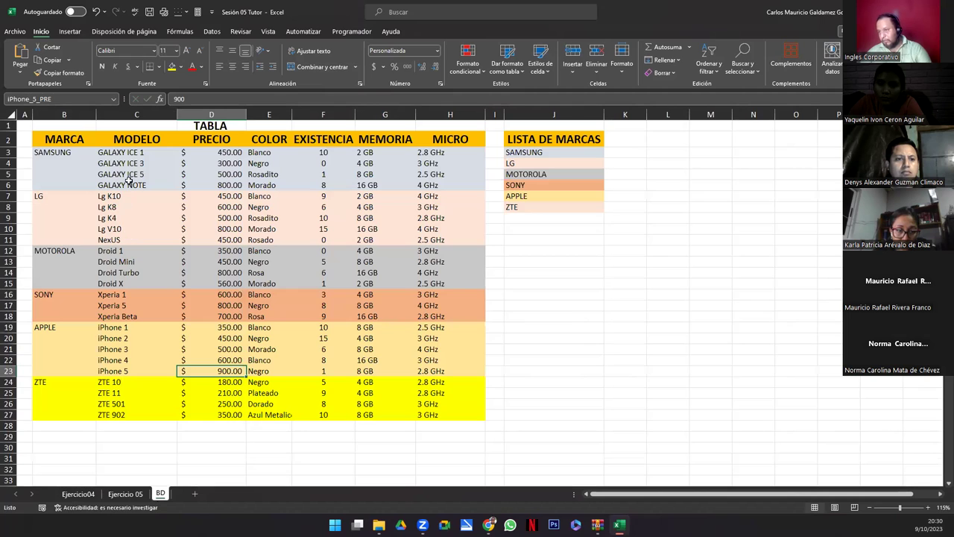
left_click(128, 174)
left_click(194, 174)
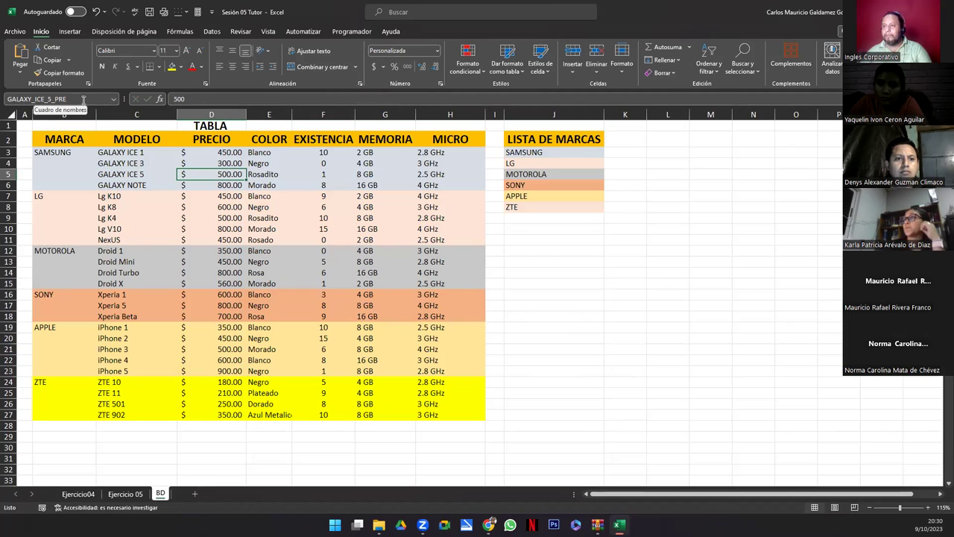
left_click(126, 493)
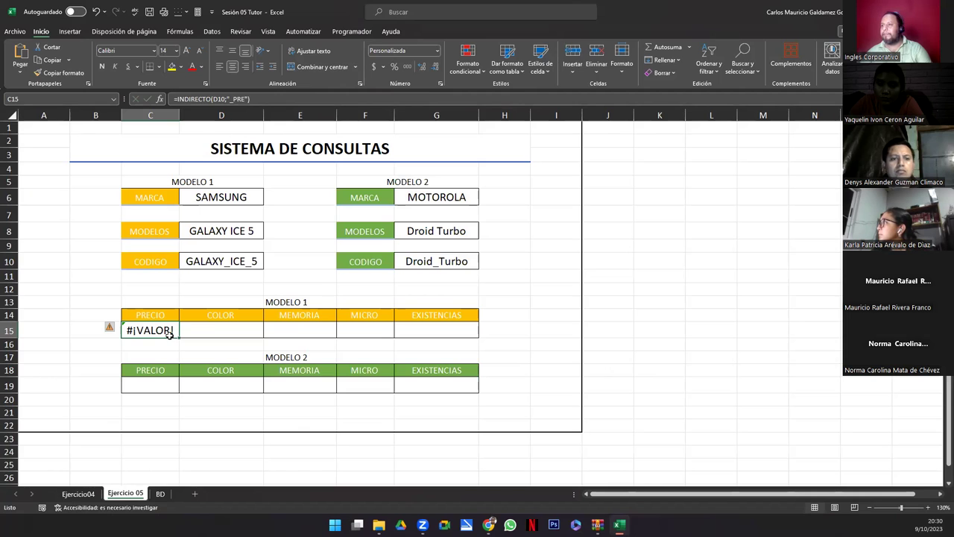
left_click(212, 262)
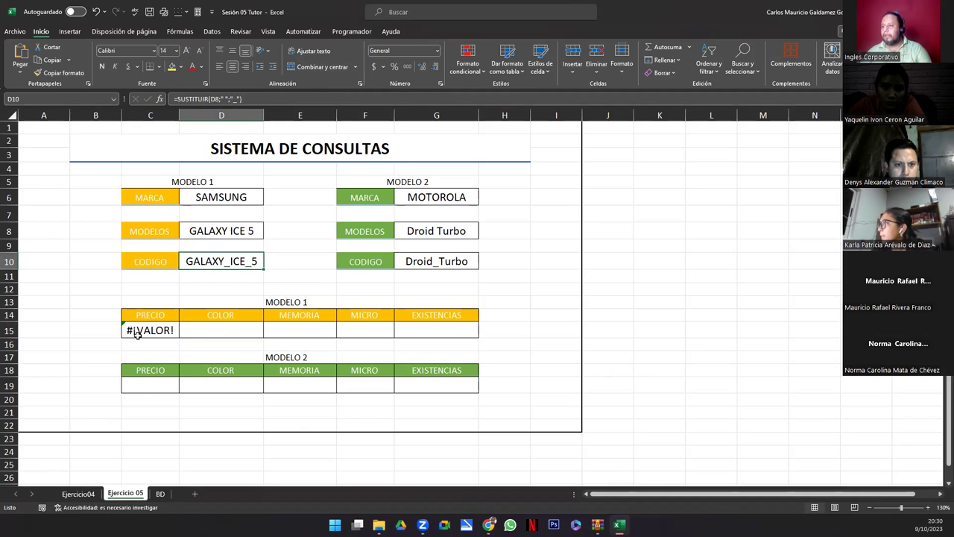
left_click(137, 333)
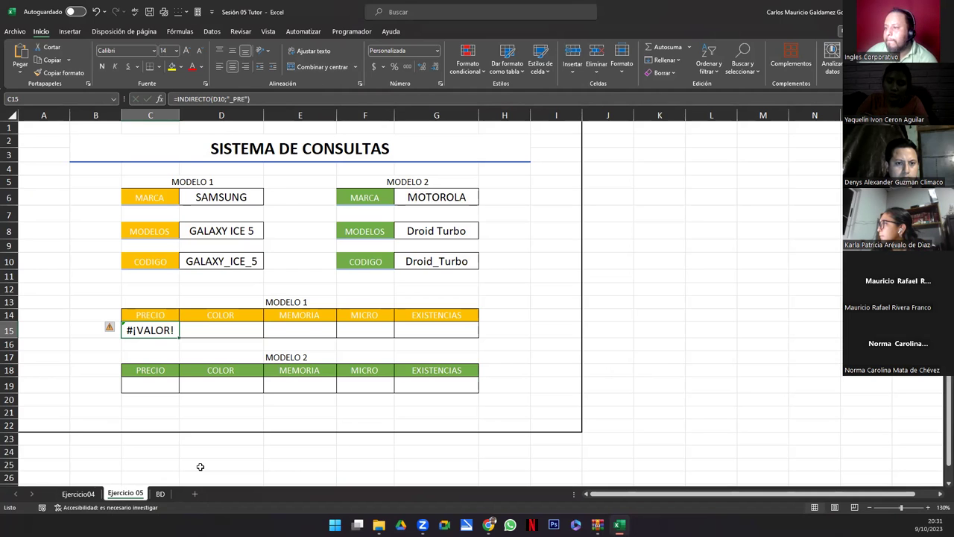
Step: Set the Modelo 1 brand to LG and the model to Lg K8
left_click(226, 206)
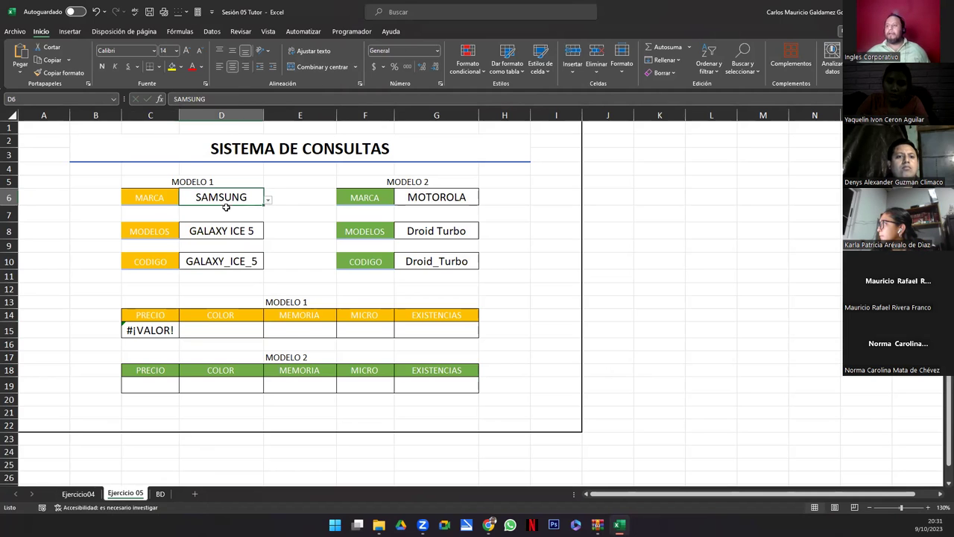
left_click(268, 200)
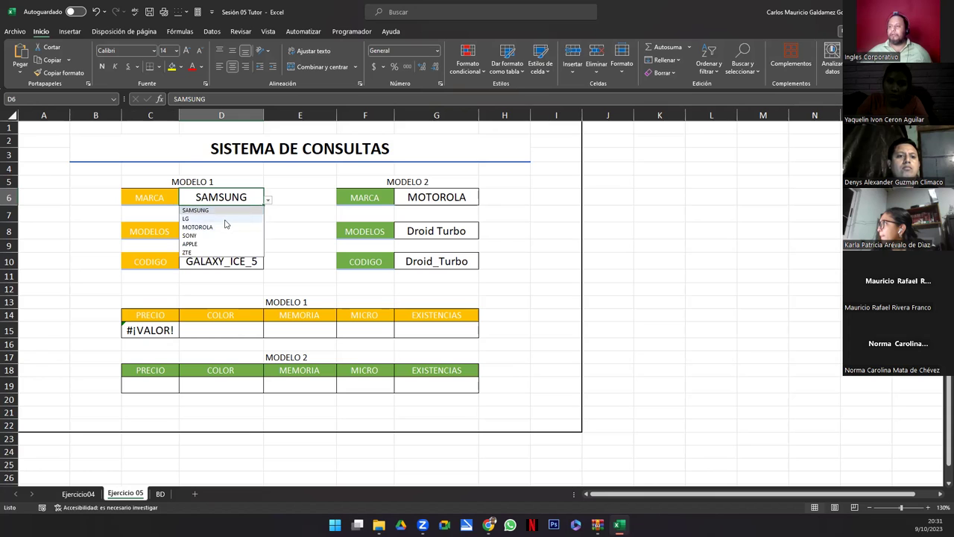
left_click(195, 218)
left_click(246, 233)
left_click(268, 234)
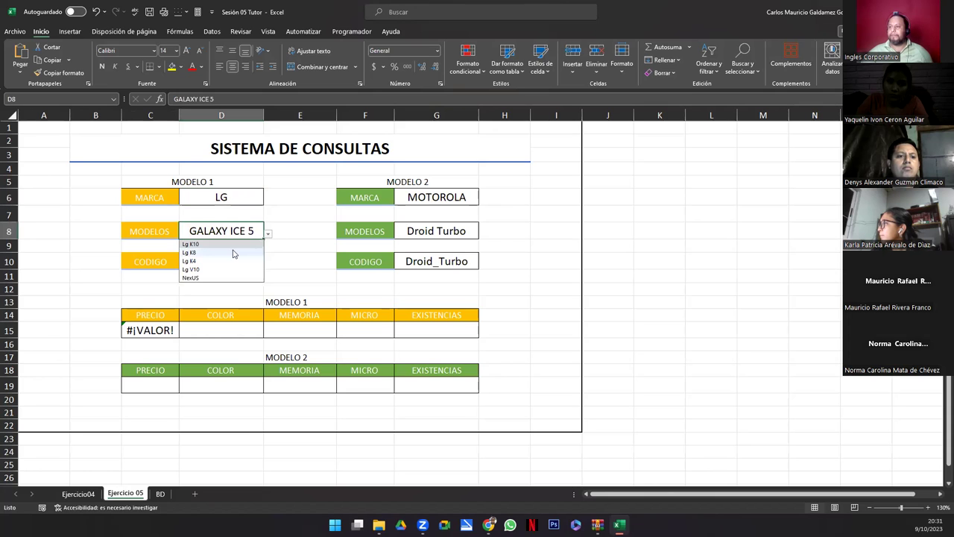
left_click(232, 251)
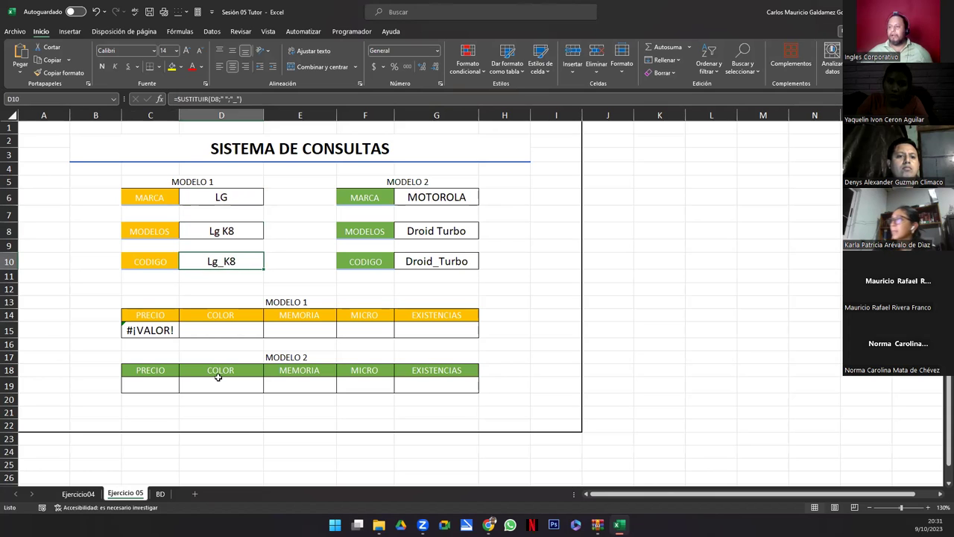
Step: Confirm the Lg_K8_PRE price of 600.00 on the BD sheet, then return to C15
left_click(160, 493)
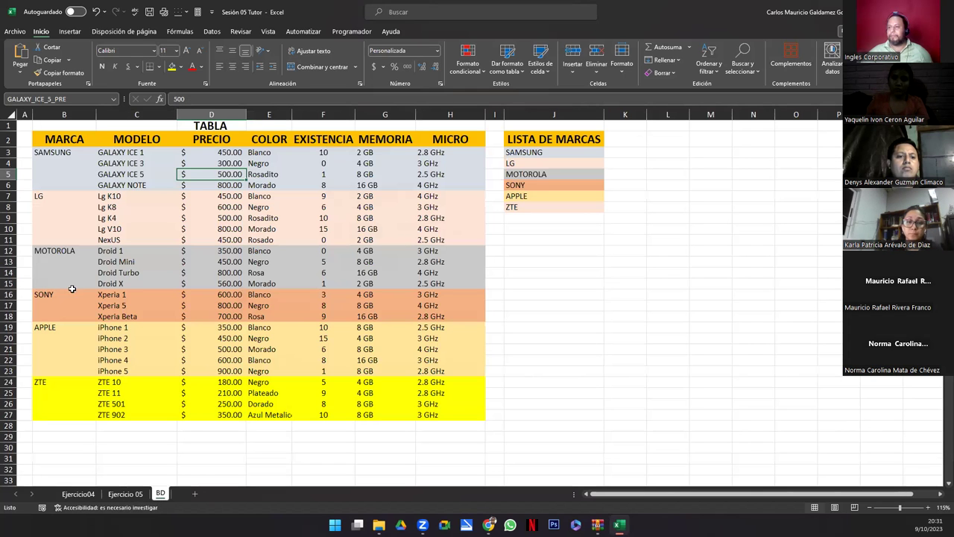
left_click(112, 207)
left_click(193, 204)
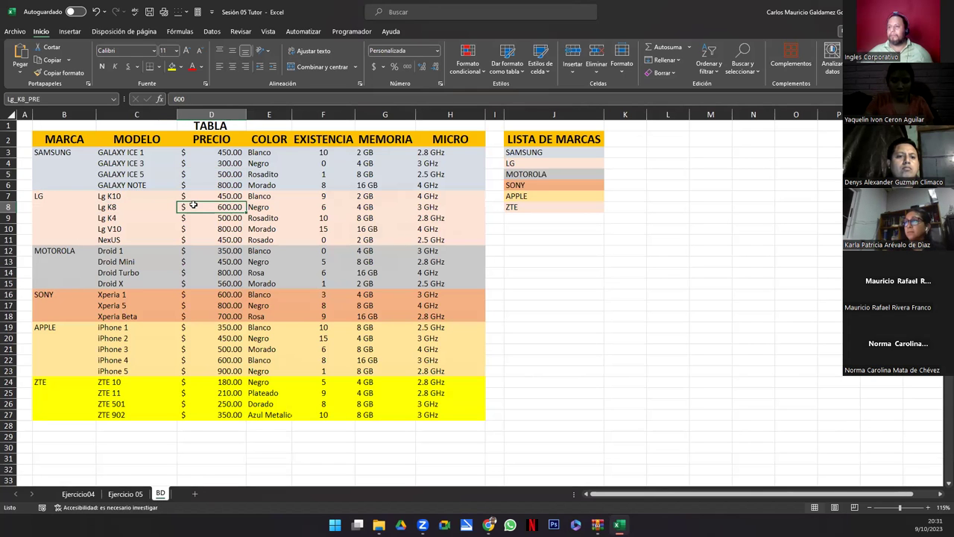
left_click(121, 494)
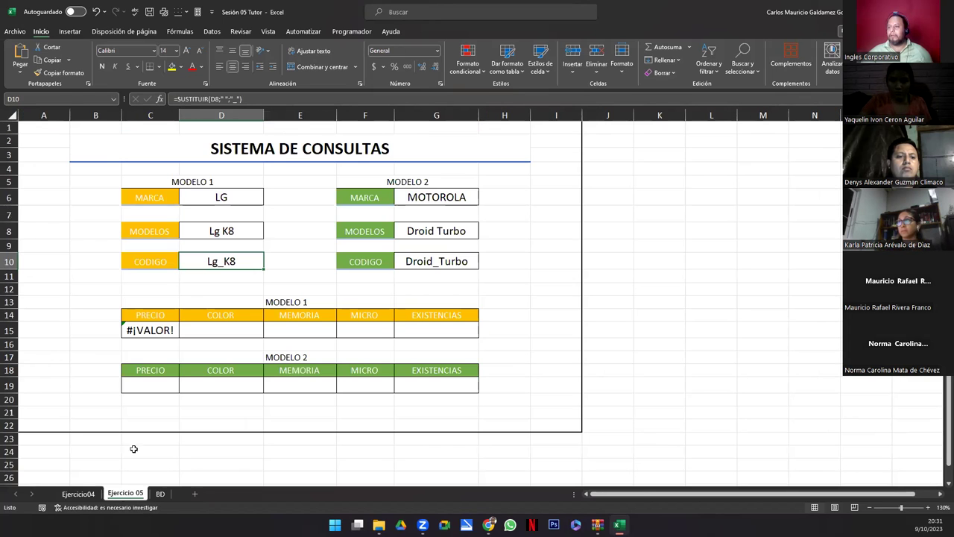
left_click(150, 329)
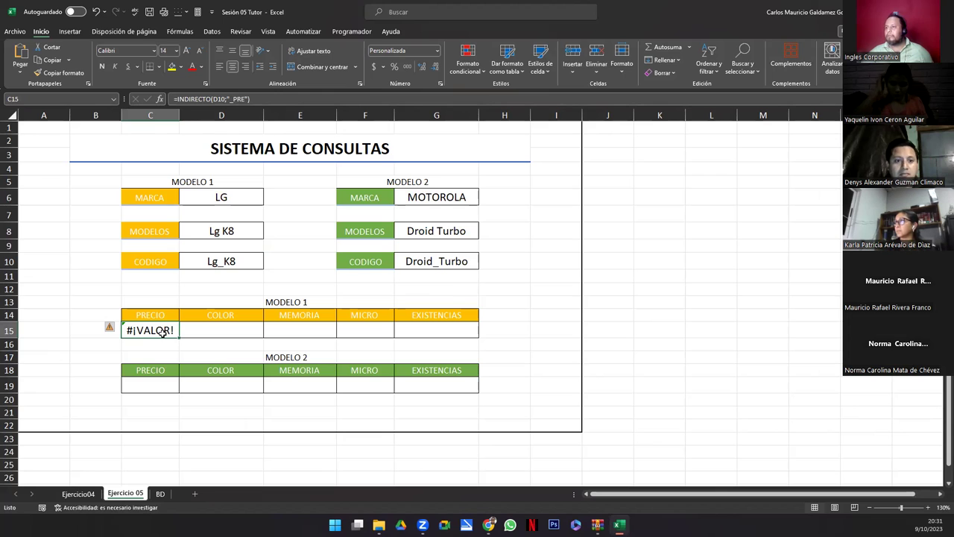
Step: Replace the semicolon with & so C15 reads =INDIRECTO(D10&"_PRE") and shows $ 600.00
left_click(228, 99)
key("BackSpace")
type("&")
key("ctrl+Return")
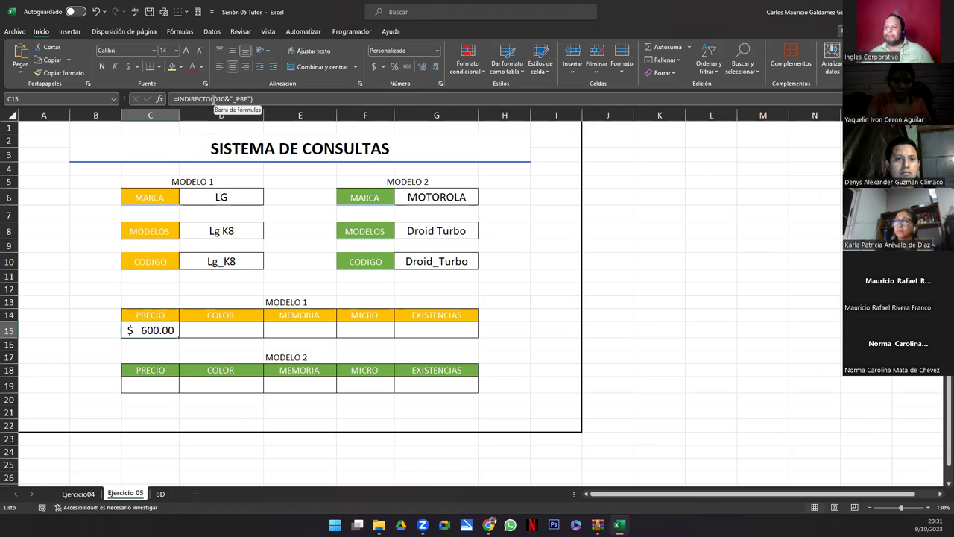
Step: Test a semicolon after D10 in the formula, then remove it and recommit
left_click_drag(213, 99, 250, 98)
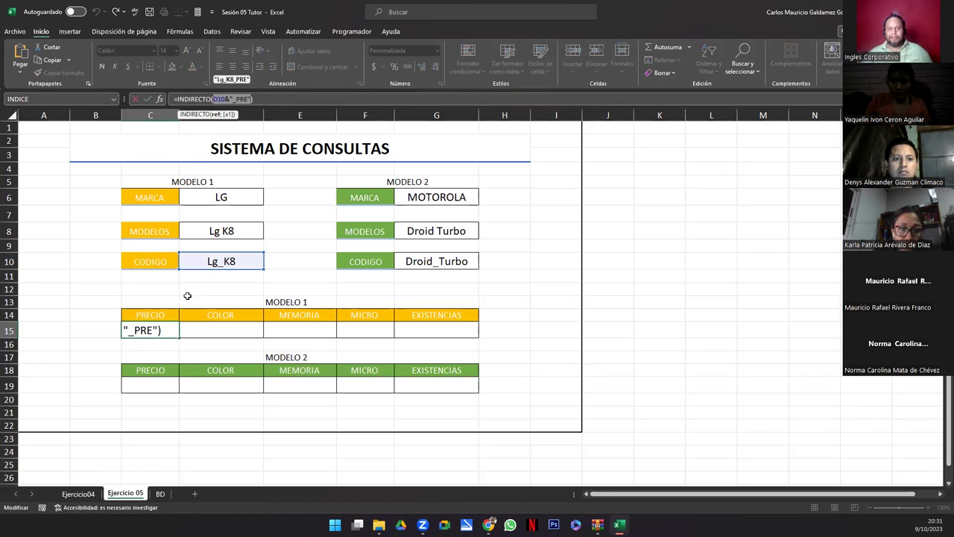
left_click(228, 99)
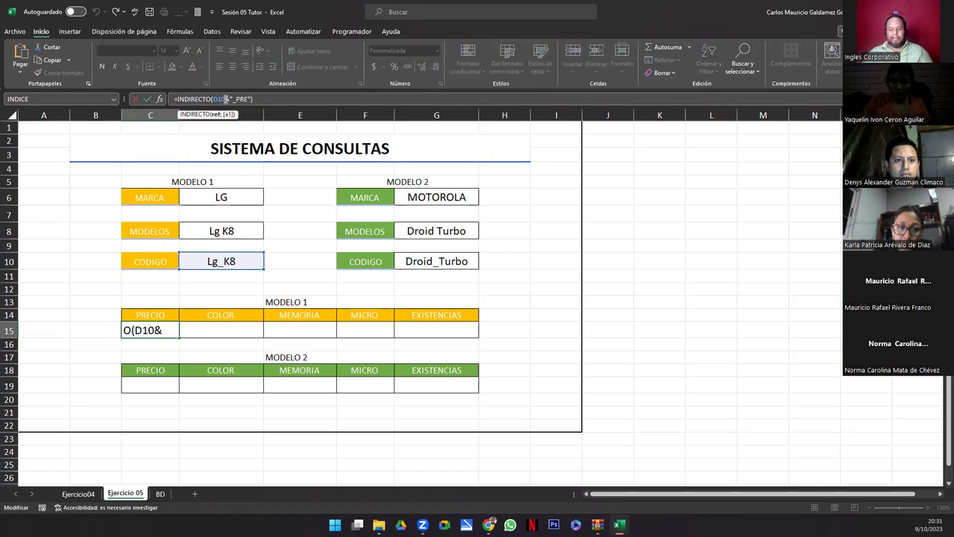
type(";")
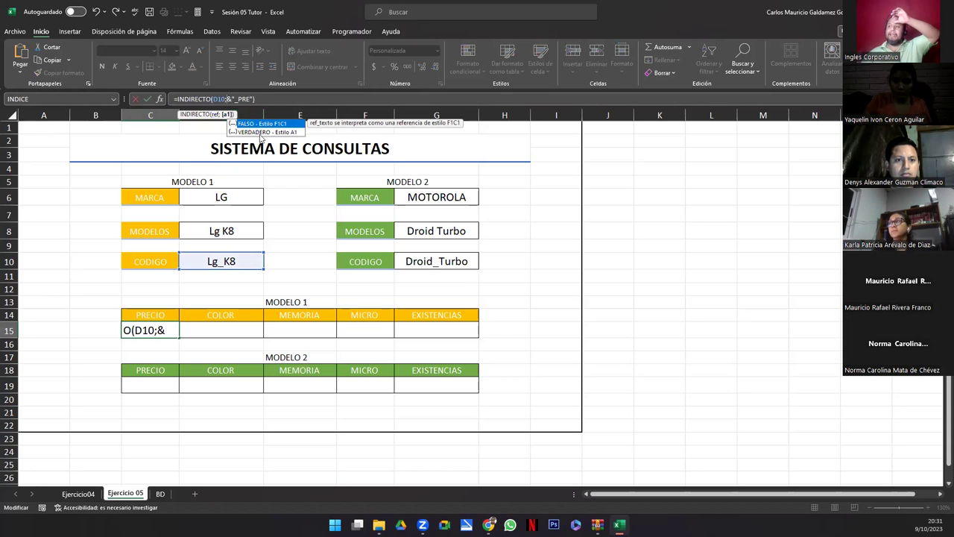
left_click(228, 114)
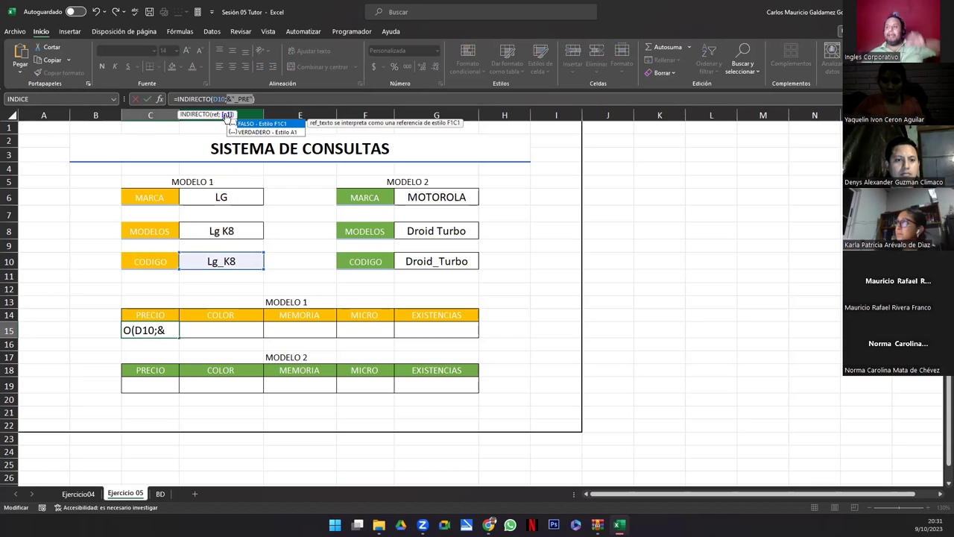
left_click(231, 99)
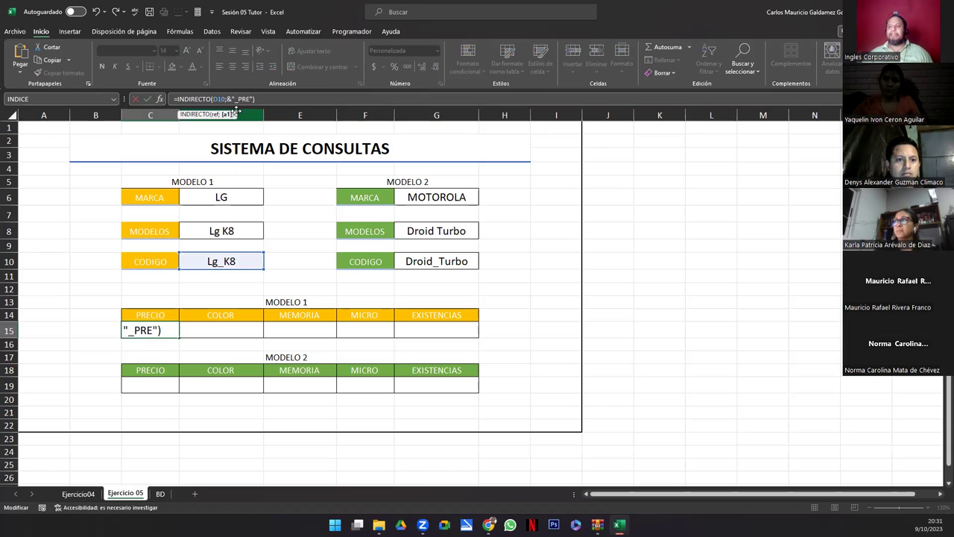
left_click(228, 99)
key("BackSpace")
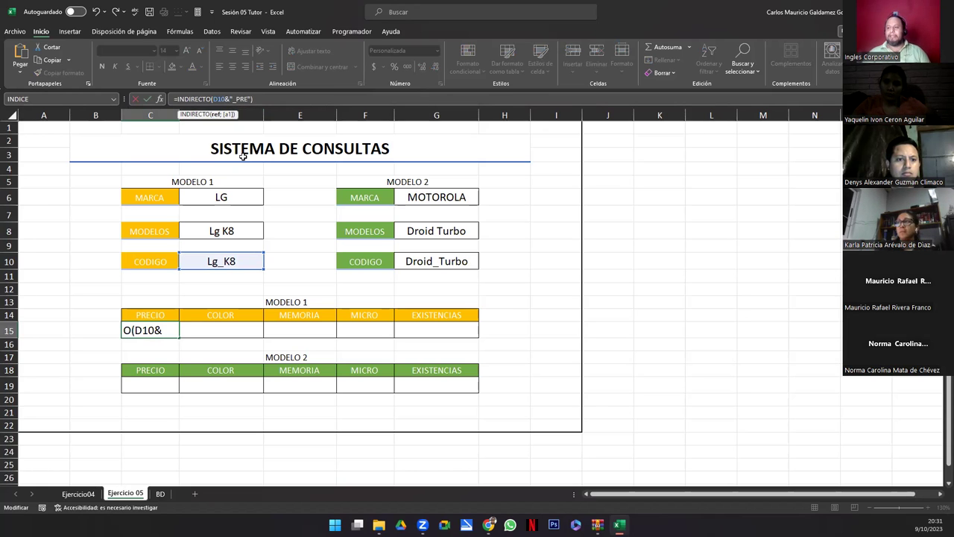
key("ctrl+Return")
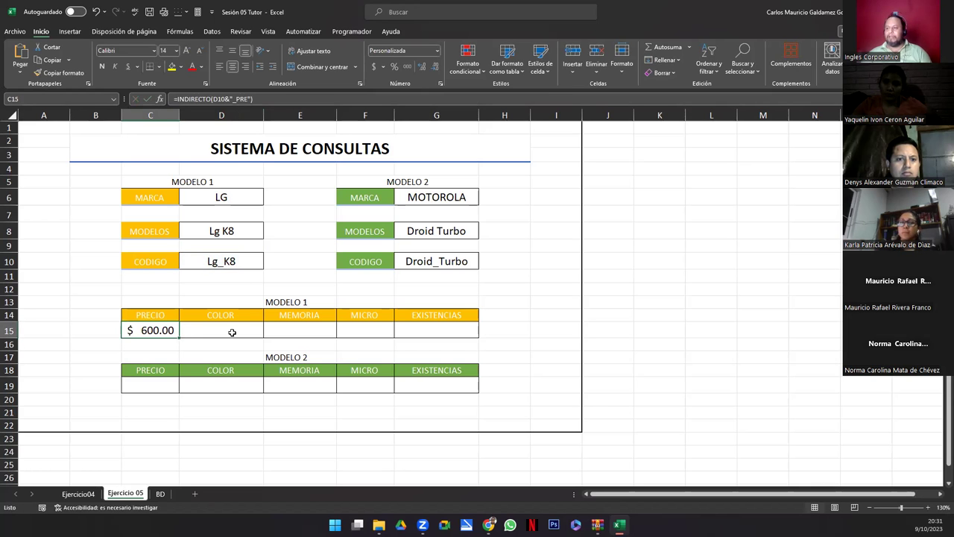
Step: Enter =INDIRECTO(G10&"_PRE") in C19 so Modelo 2 shows $ 800.00, then compare with C15
left_click(232, 331)
left_click(159, 383)
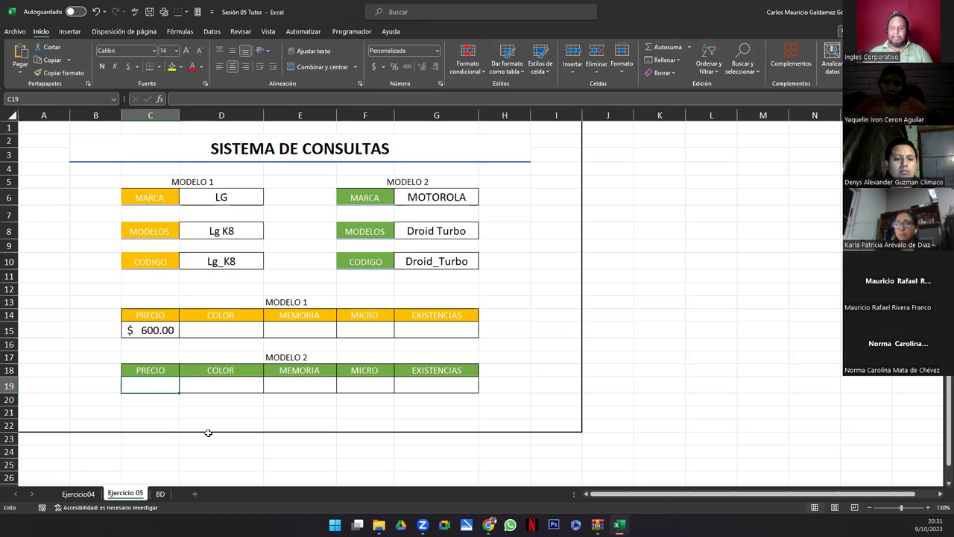
type("=INDIRECTO(")
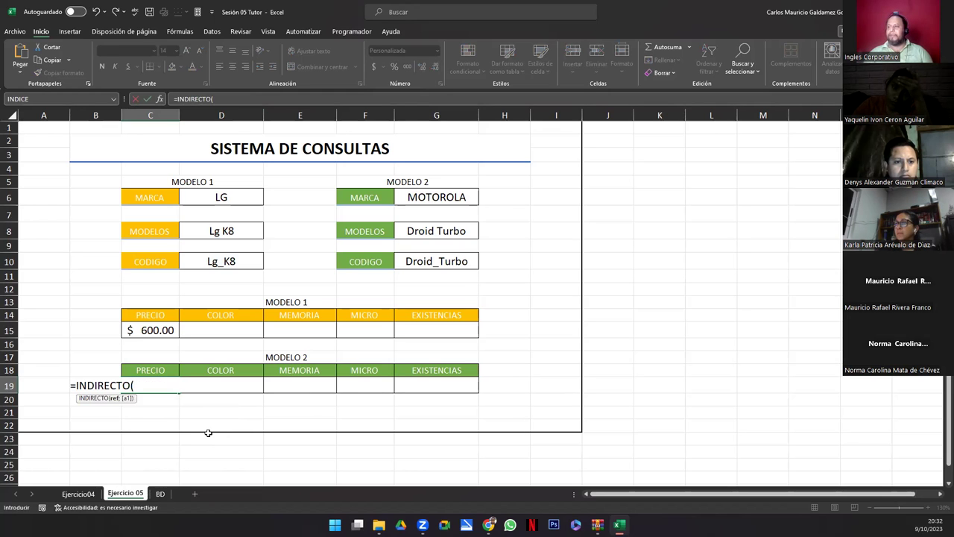
left_click(446, 259)
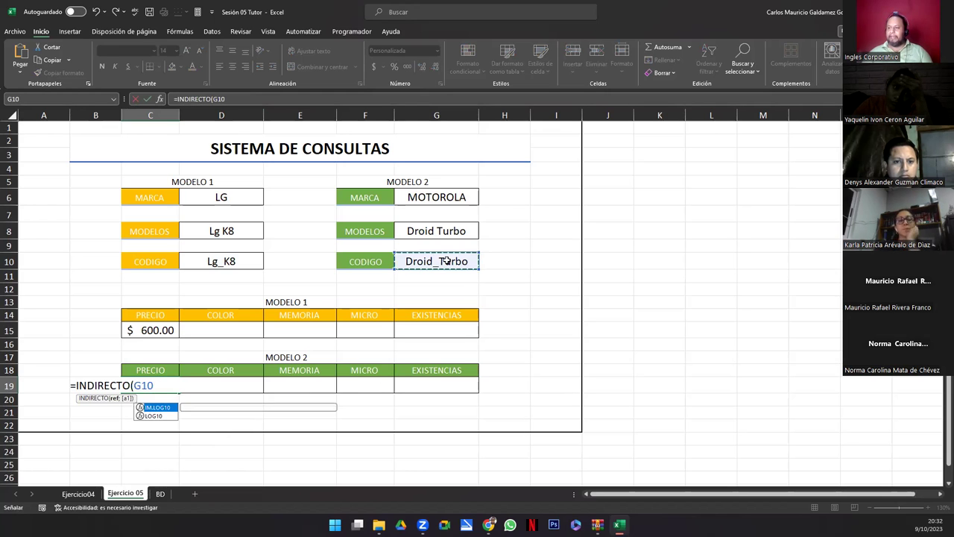
type("&")
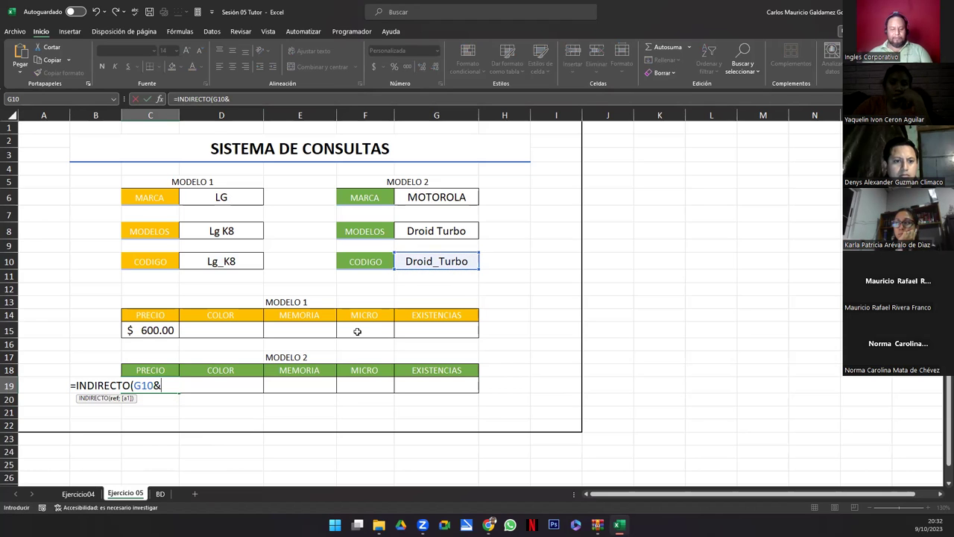
type("\"_PR")
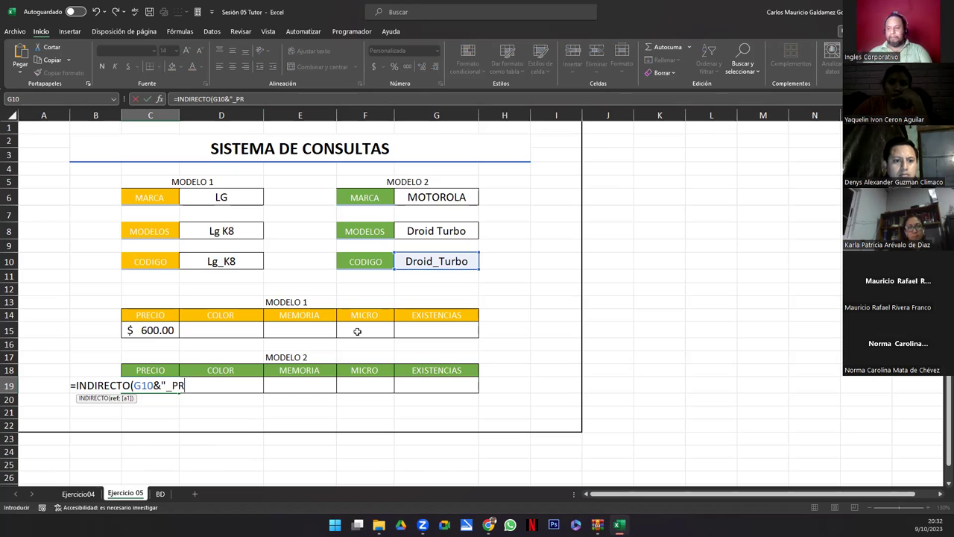
type(")")
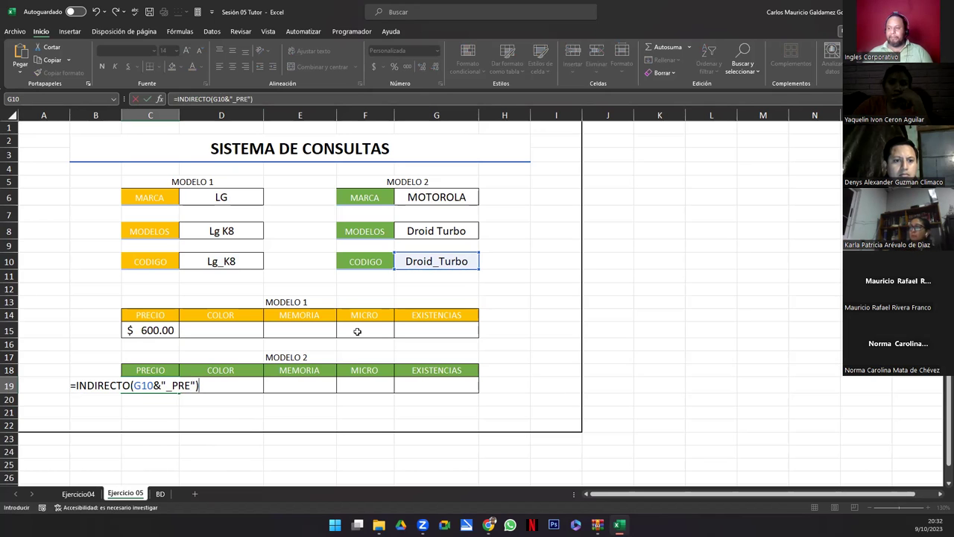
key("Return")
key("Up")
left_click(134, 329)
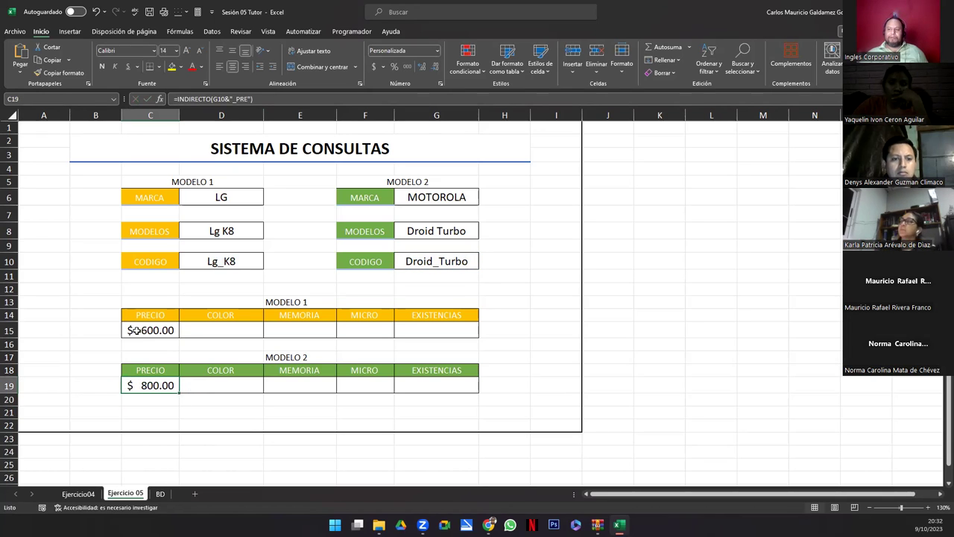
Step: Set Modelo 1 back to SAMSUNG with model GALAXY NOTE
left_click(256, 152)
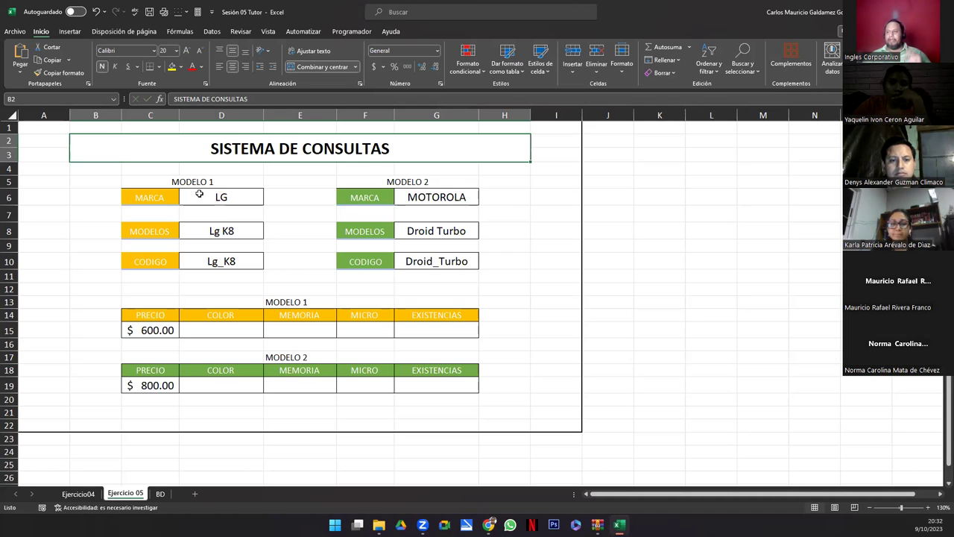
left_click_drag(153, 181, 188, 260)
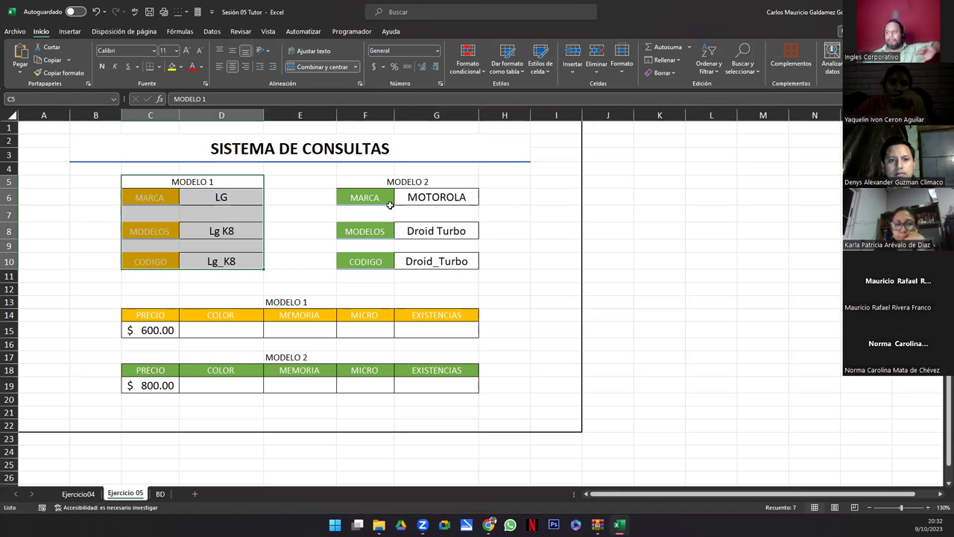
left_click_drag(365, 182, 402, 258)
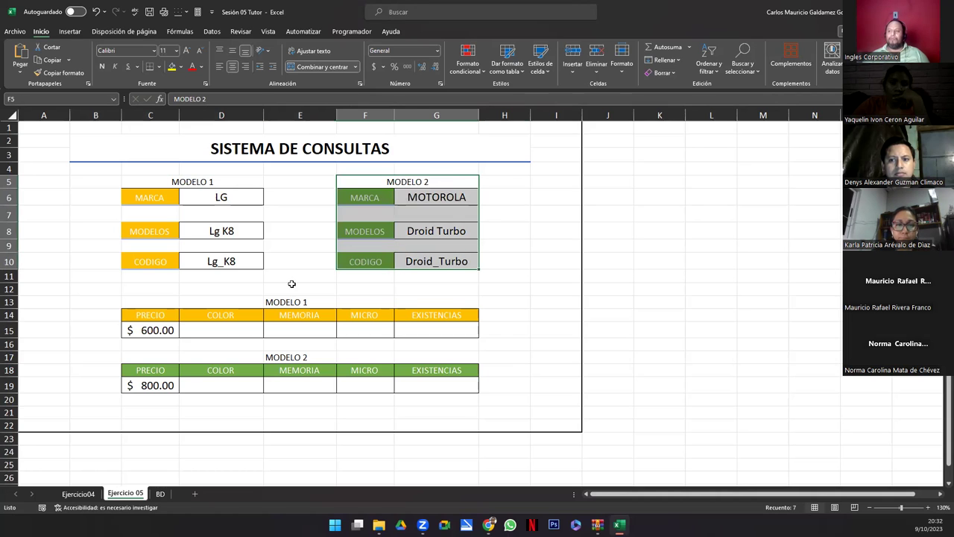
left_click(239, 206)
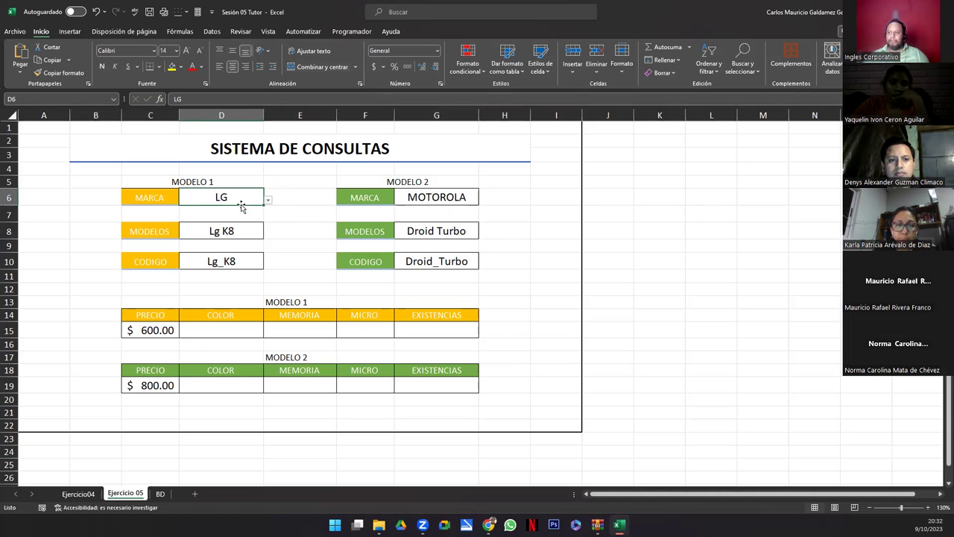
left_click(268, 203)
left_click(211, 212)
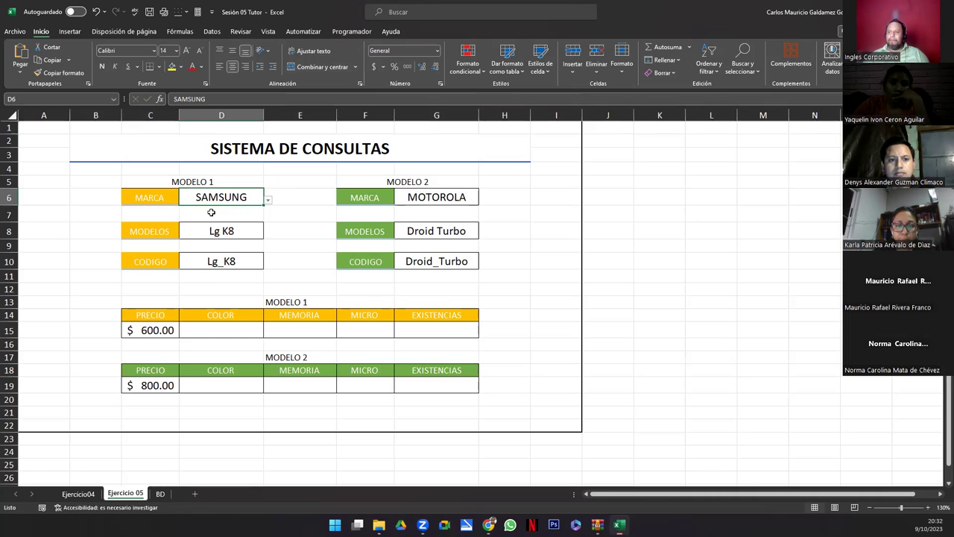
left_click(249, 231)
left_click(267, 234)
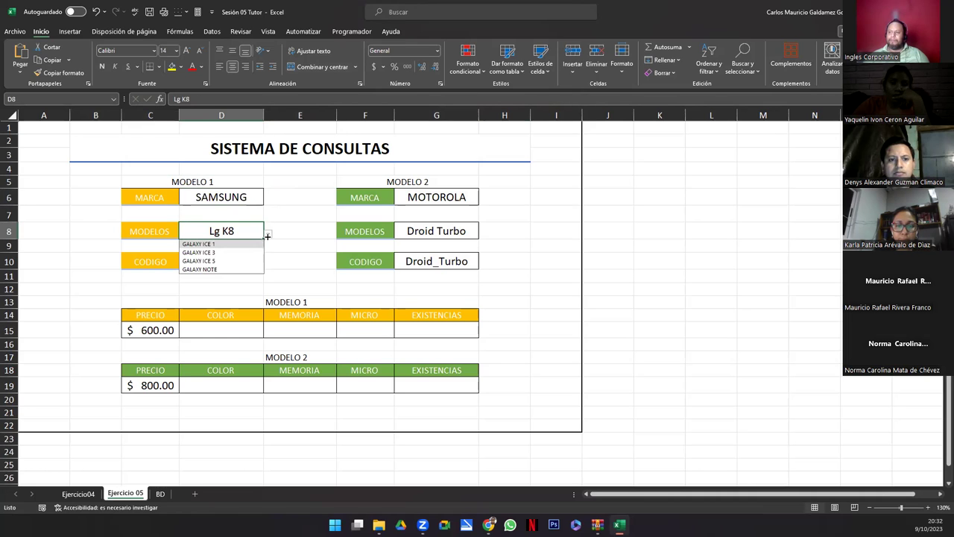
left_click(218, 270)
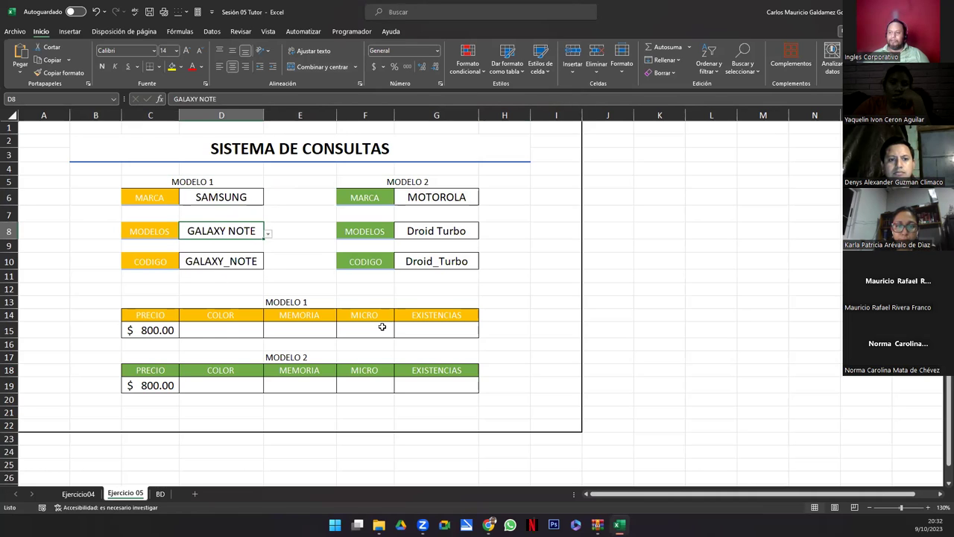
Step: Switch Modelo 2 to Droid X and review the C15, C19 and G10 formulas
left_click(446, 198)
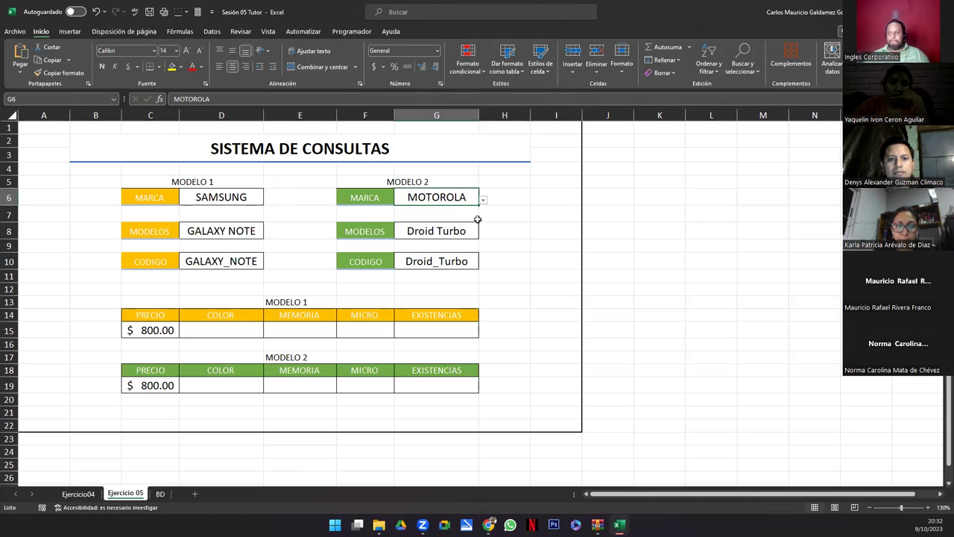
left_click(470, 235)
left_click(483, 234)
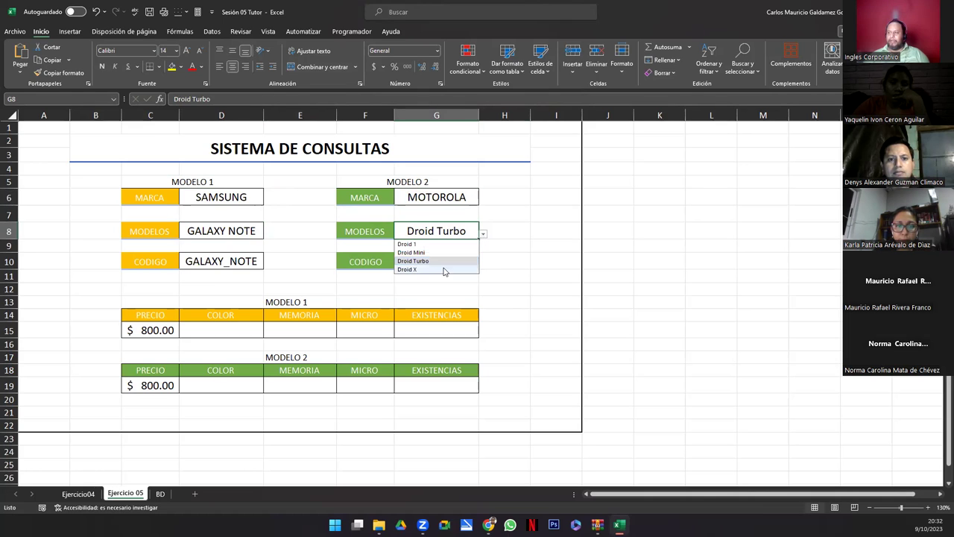
left_click(442, 269)
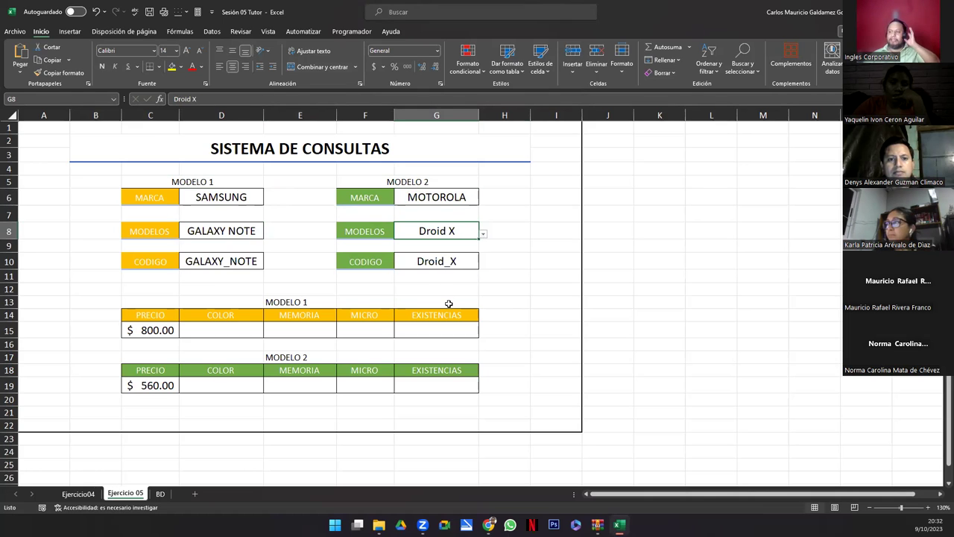
left_click(152, 333)
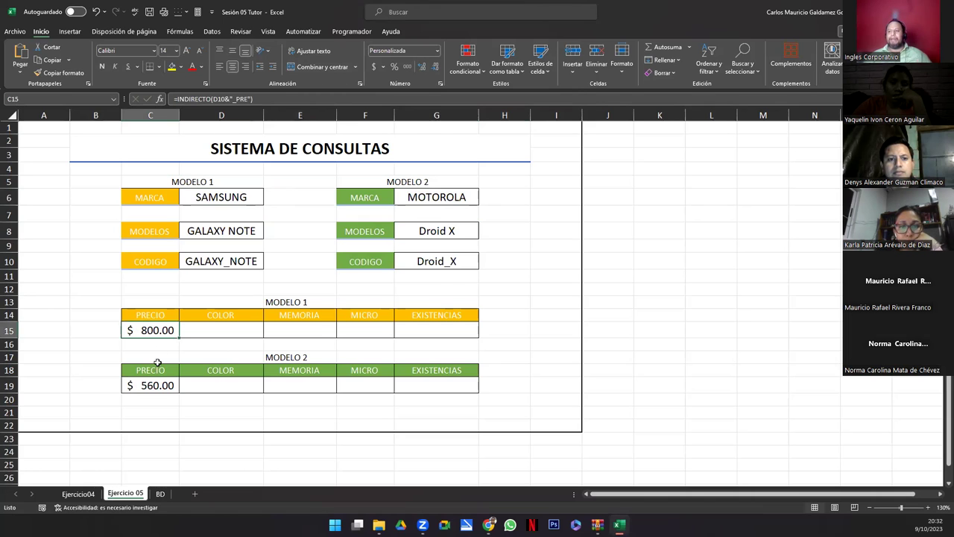
left_click(161, 381)
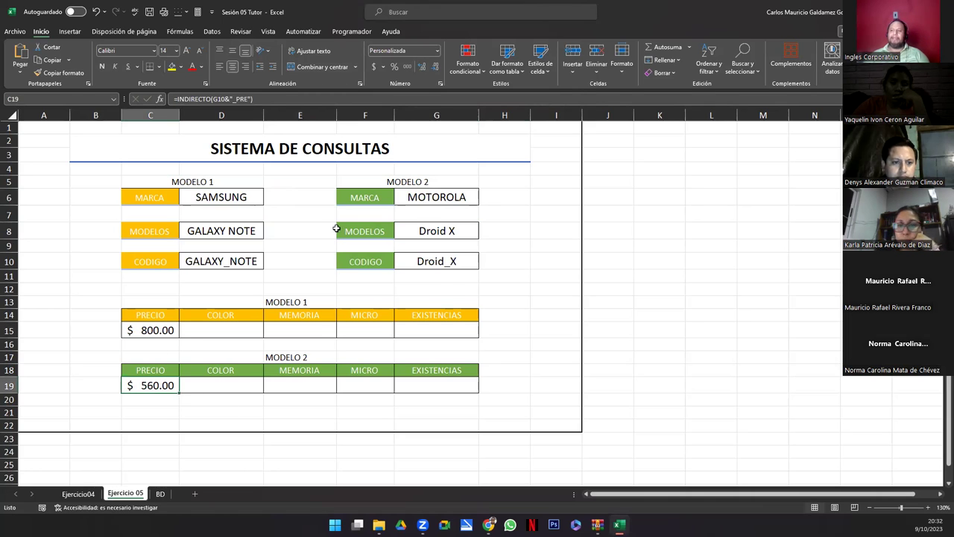
left_click(442, 263)
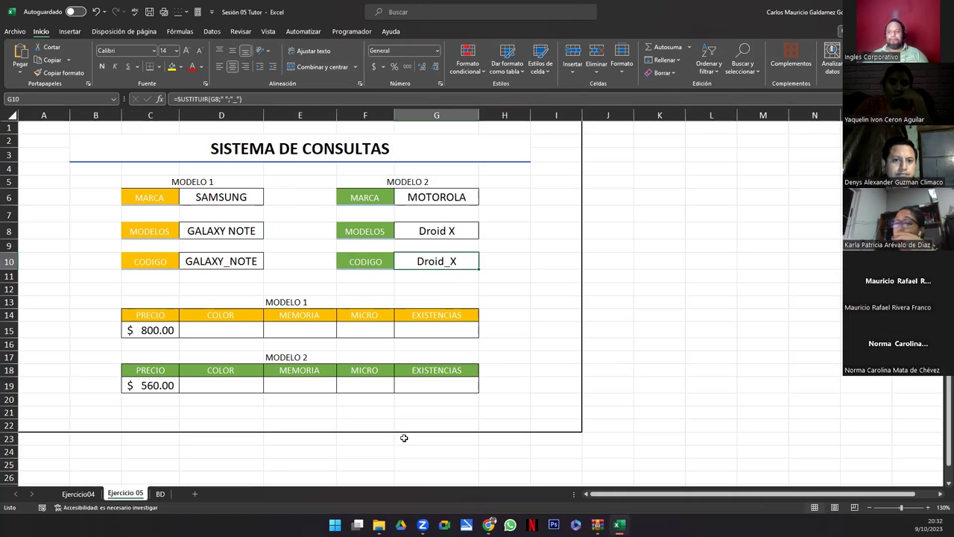
mouse_move(146, 339)
left_mouse_down()
mouse_move(149, 330)
mouse_move(450, 326)
left_mouse_up()
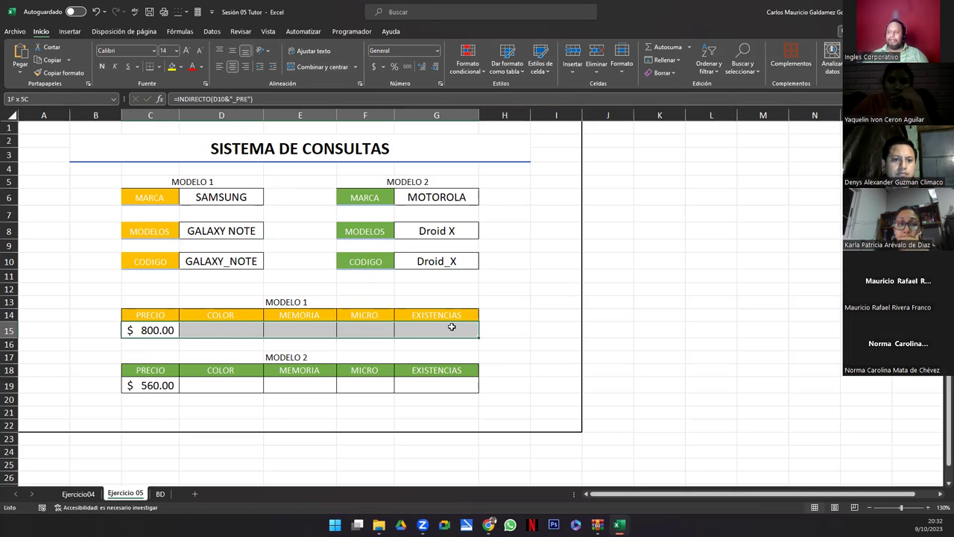
Step: Enter =INDIRECTO(D10&"_COL") in D15 to show Morado, and begin the E15 formula
left_click(234, 326)
type("=")
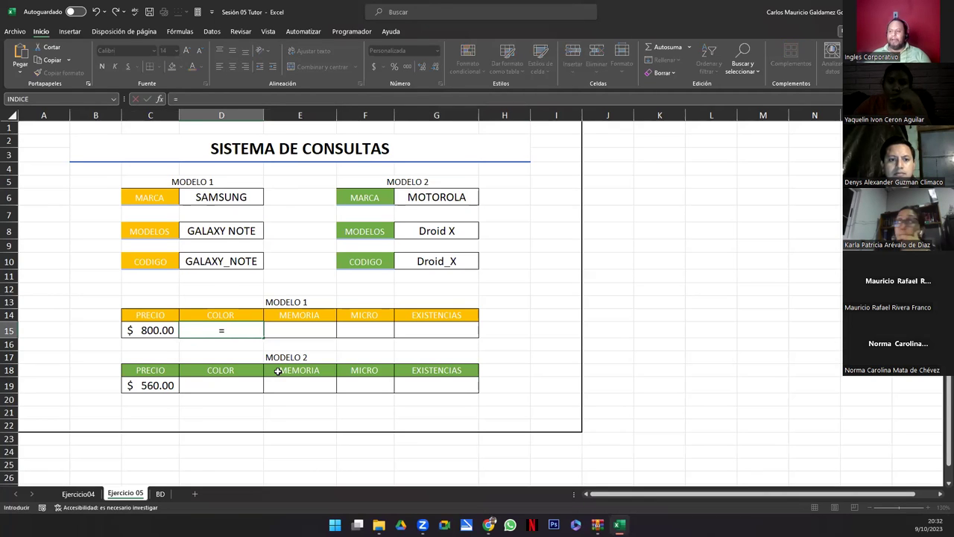
type("INDI")
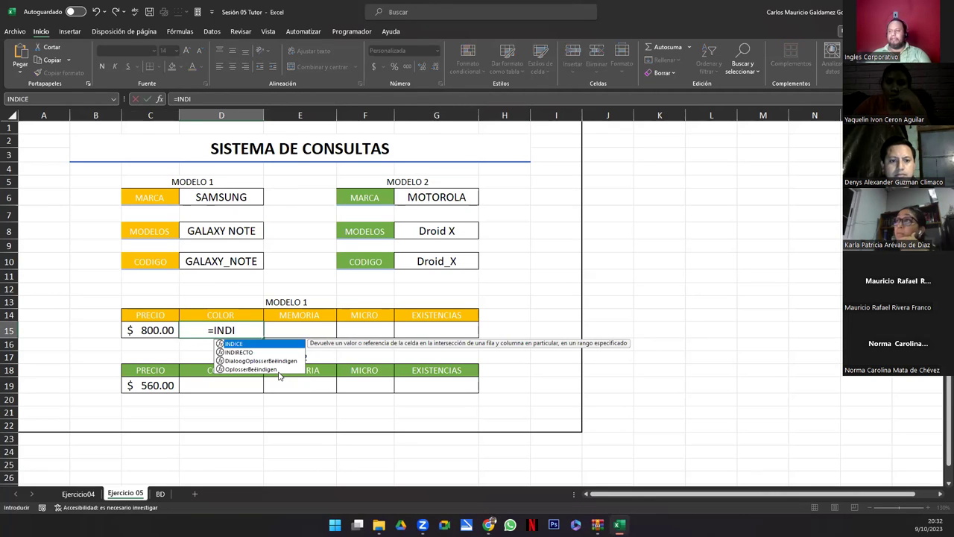
type("RECTO(")
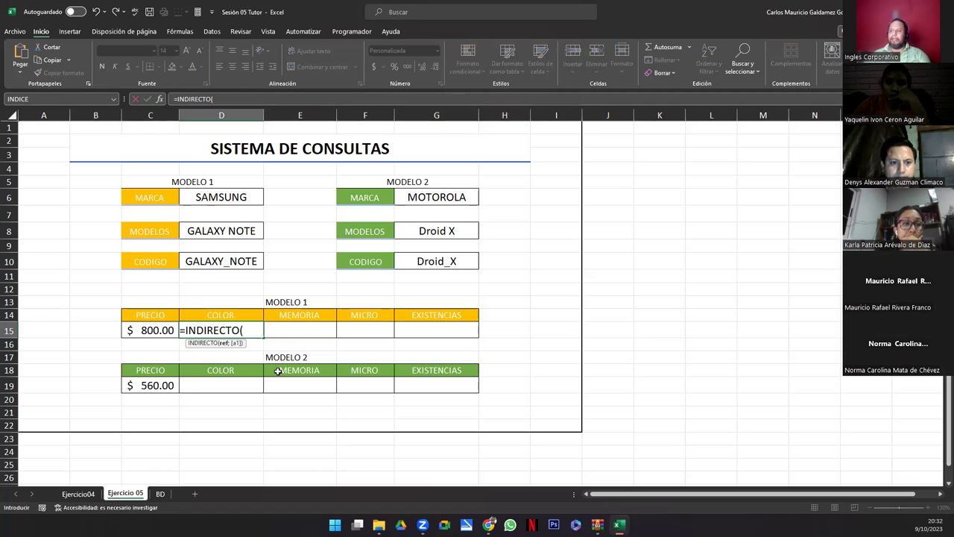
left_click(203, 261)
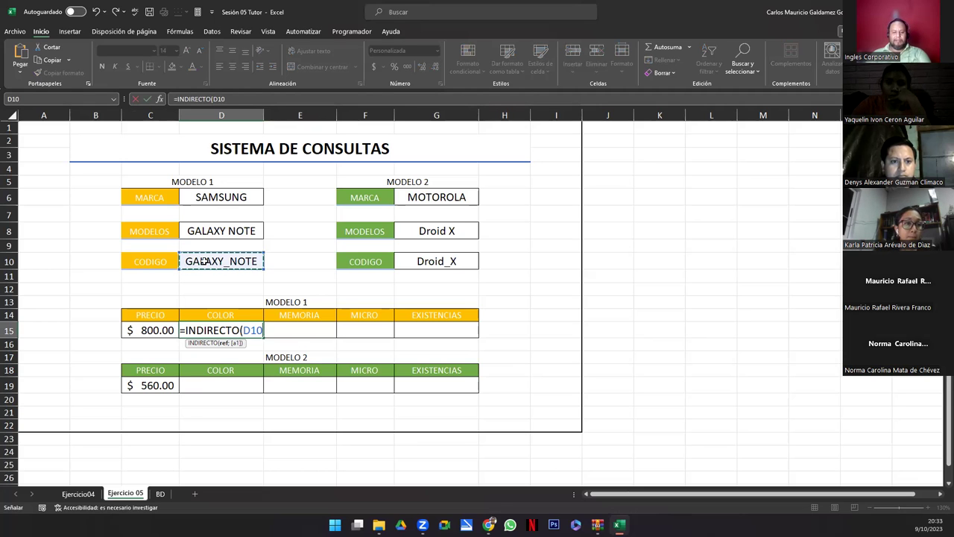
type("&\"_COL")
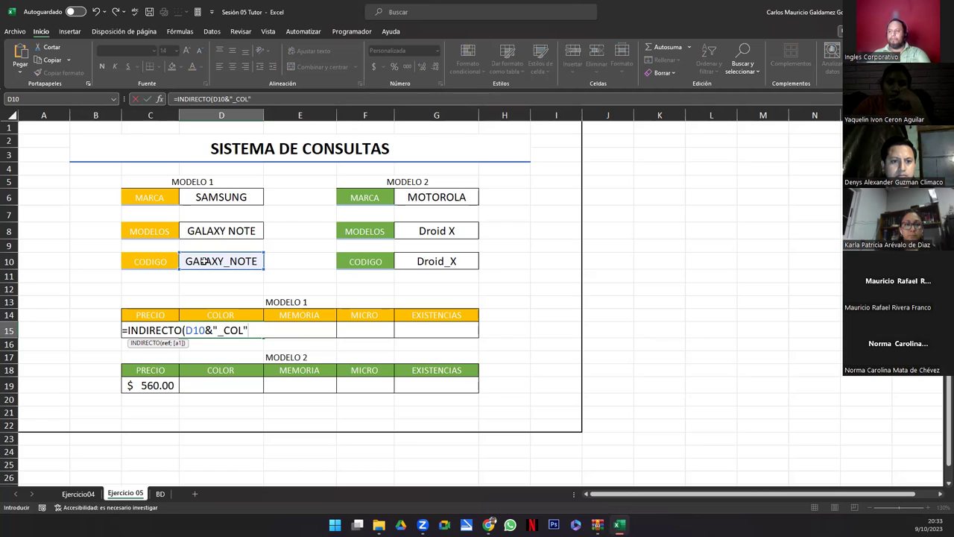
key("ctrl+Return")
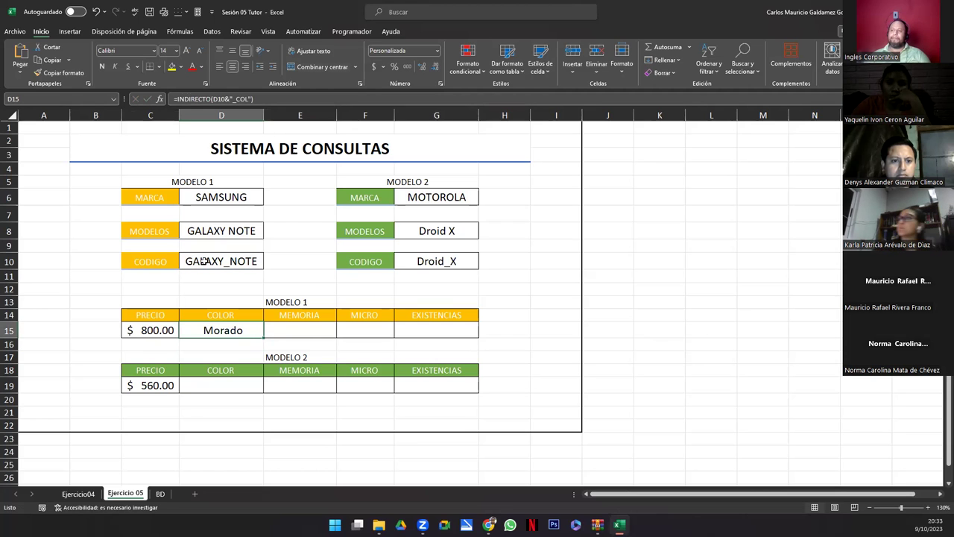
left_click(273, 330)
type("=")
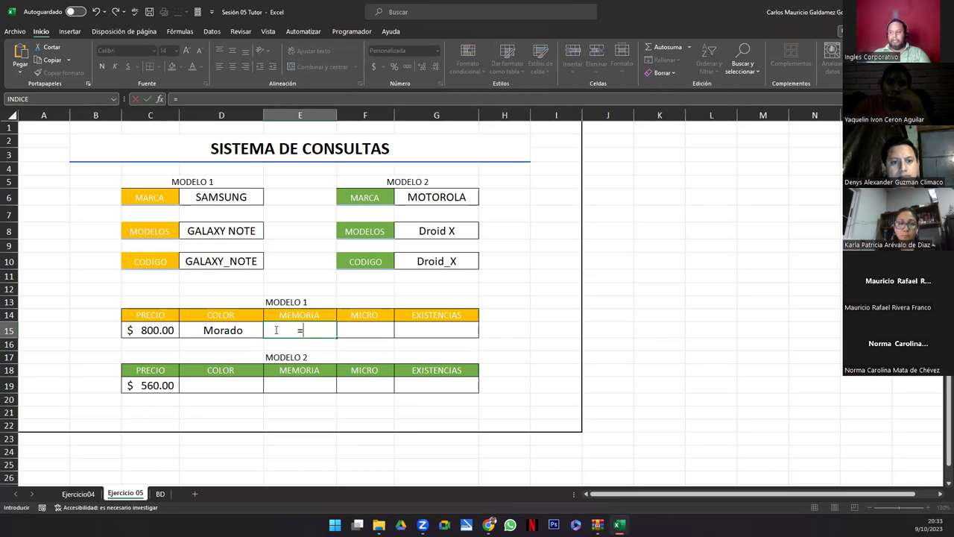
type("INDIR")
Step: Complete E15 as =INDIRECTO(D10&"_MEM") so it shows 16 GB
key("Tab")
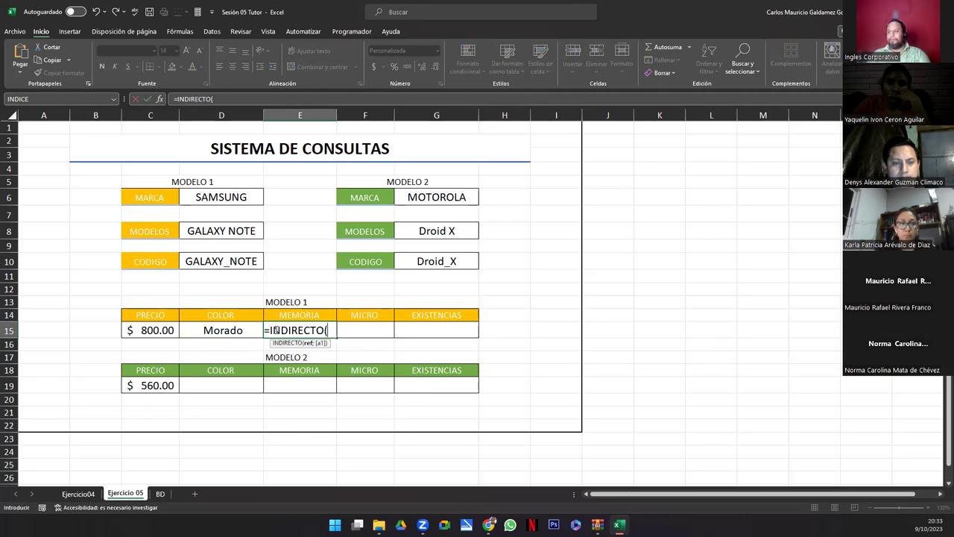
left_click(192, 257)
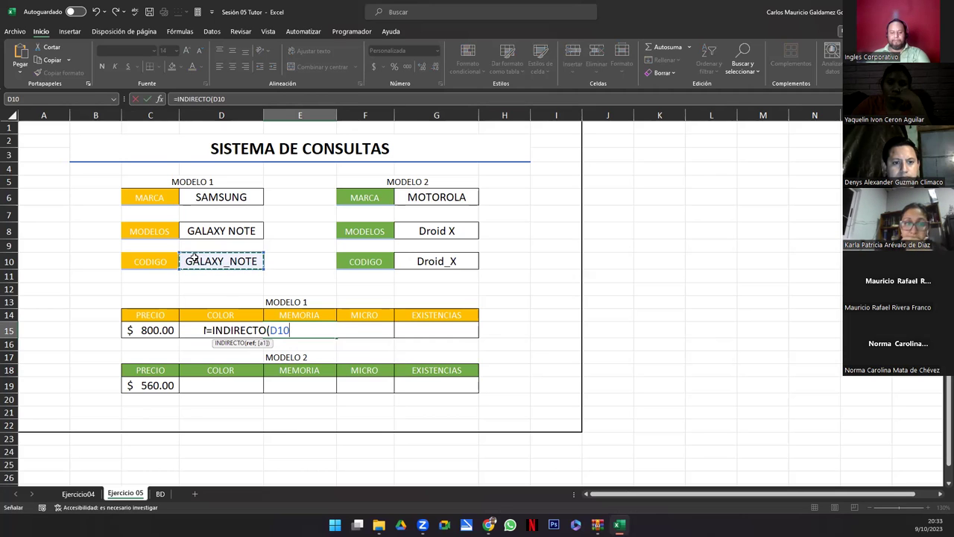
type("&\"_MEM")
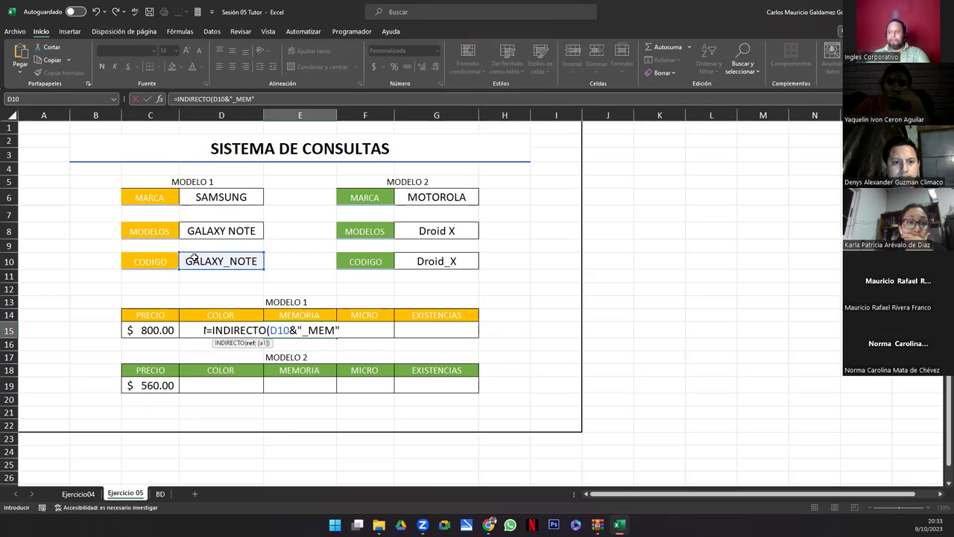
type(")")
key("Tab")
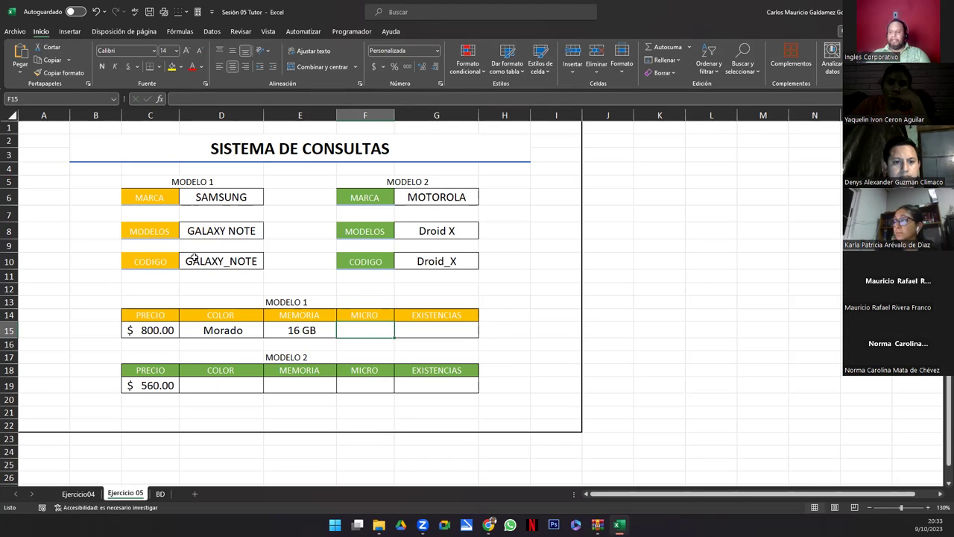
Step: Enter the INDIRECTO micro lookup from D10 in F15, showing 4 GHz
type("=INDIREC")
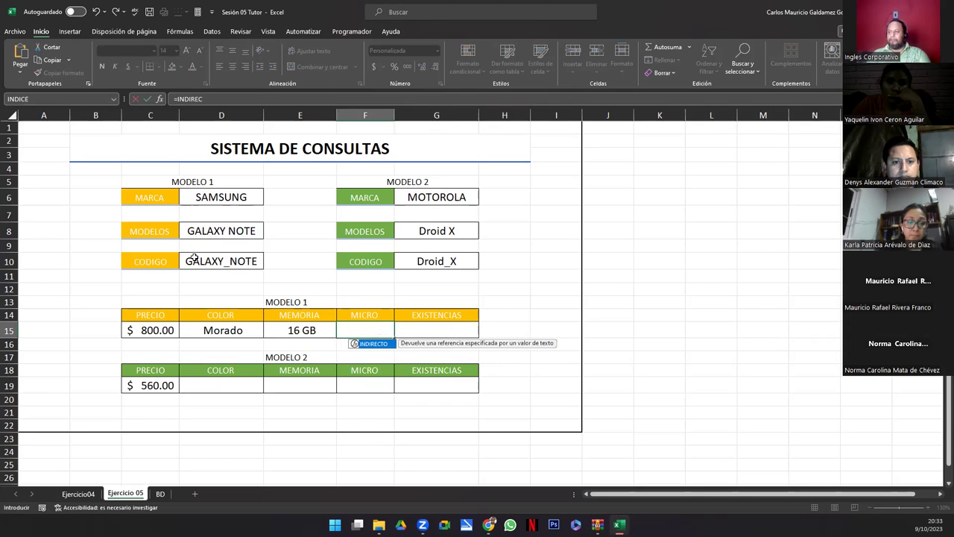
key("Tab")
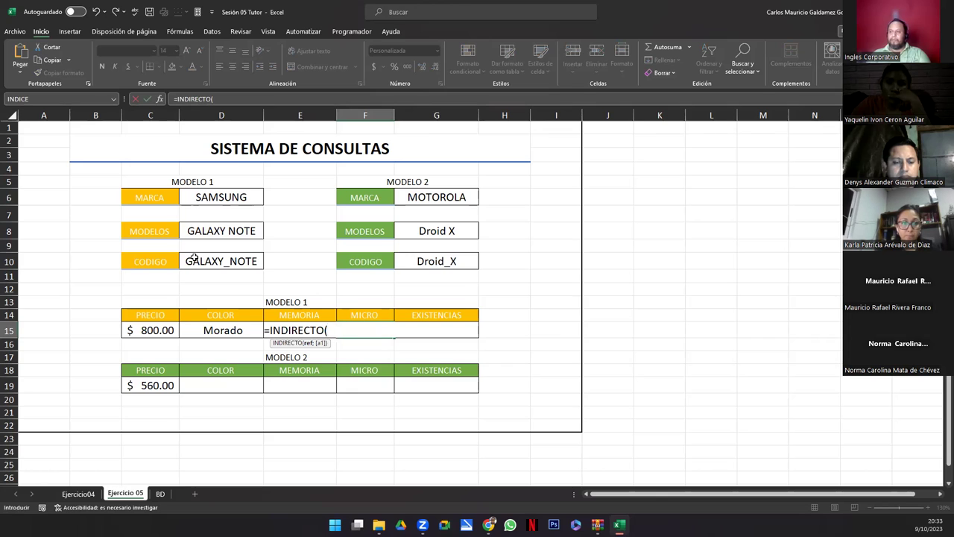
left_click(193, 258)
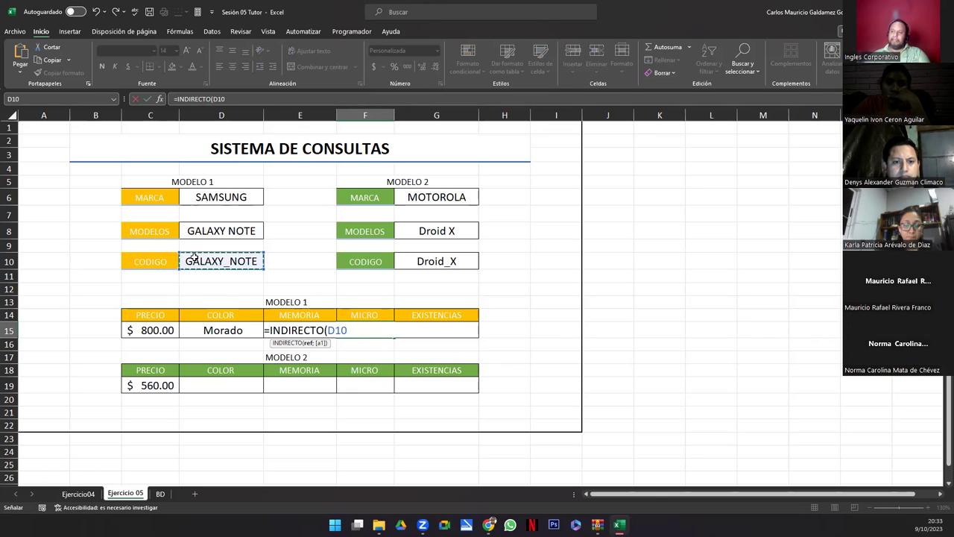
type("&")
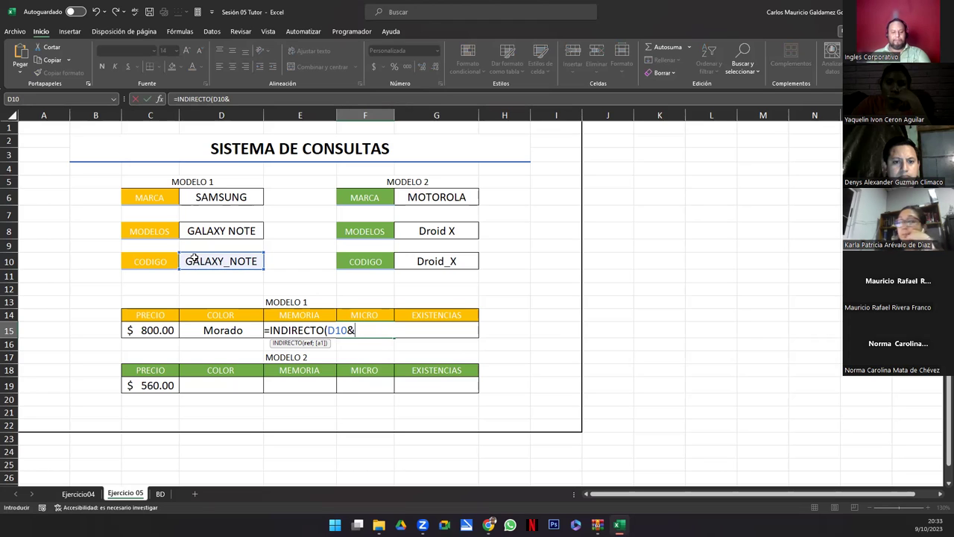
type("\"_m")
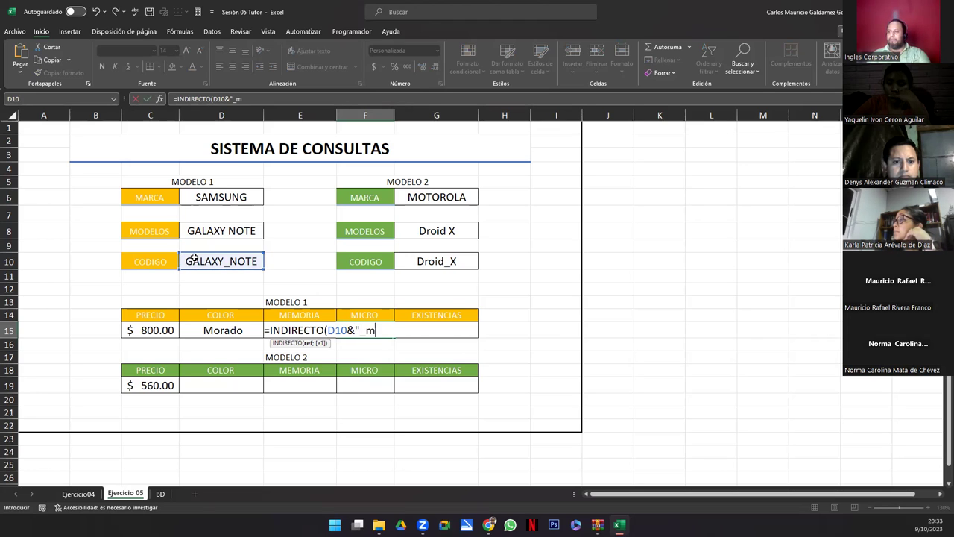
key("BackSpace")
type("MI")
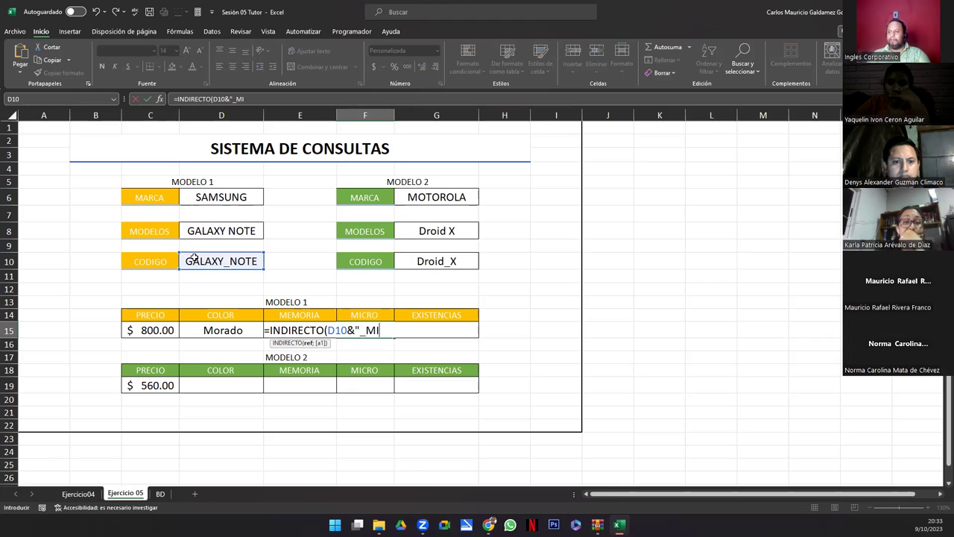
type("\")")
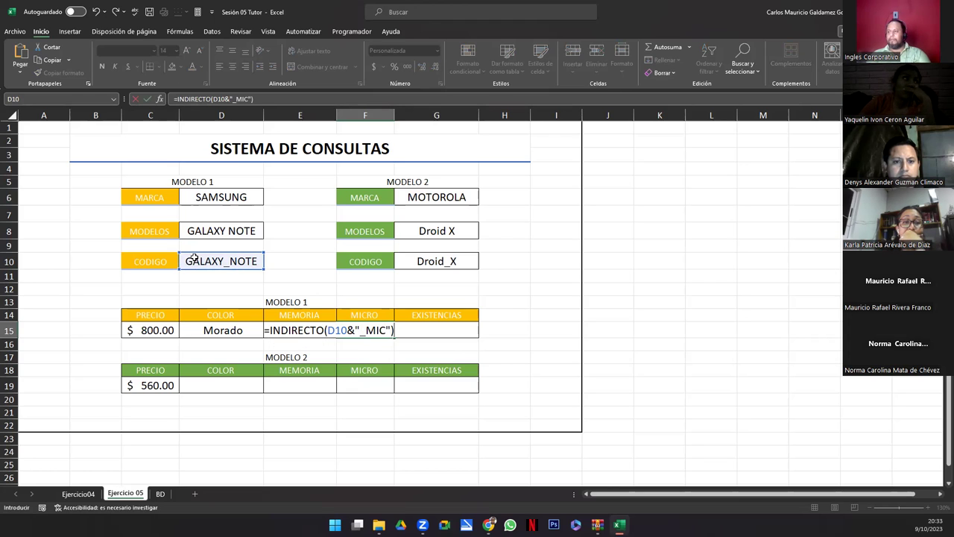
key("Tab")
Step: Enter the INDIRECTO stock lookup in G15, showing 8, then review the row and C19
type("=")
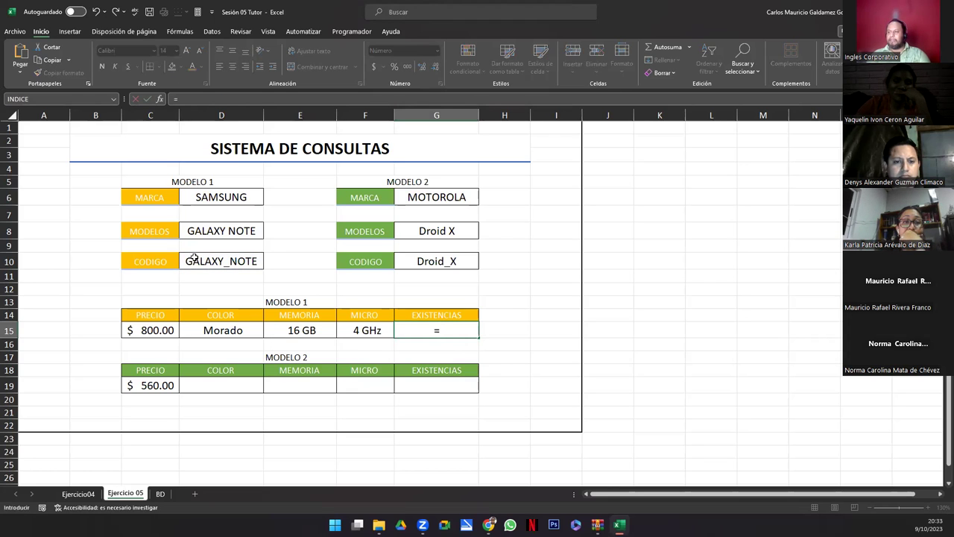
type("INDIRECTO(")
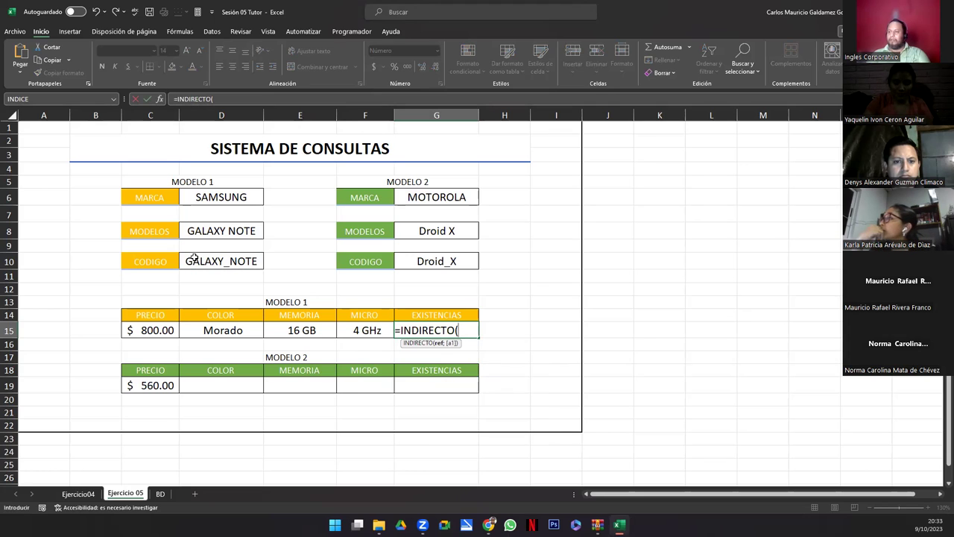
type("d1")
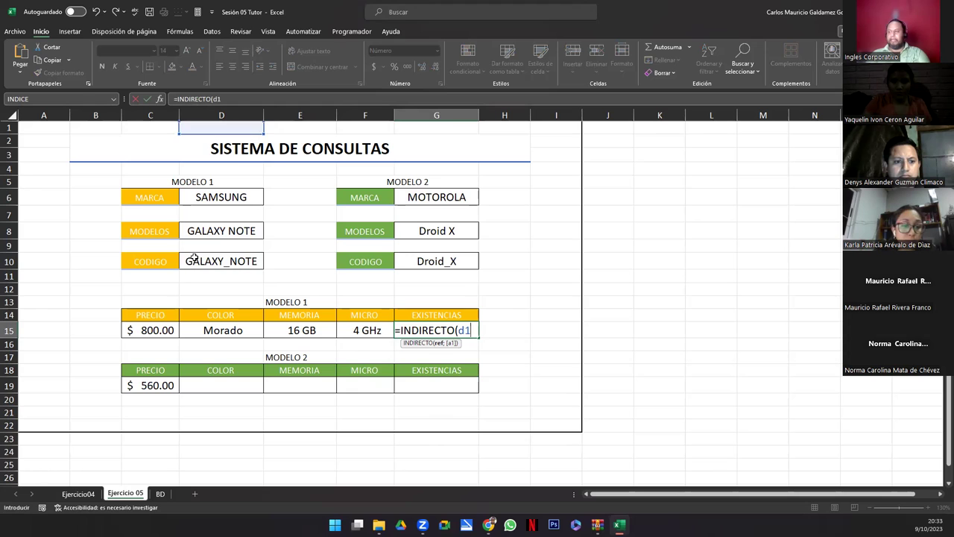
type("9")
key("BackSpace")
type("9")
key("BackSpace")
type("0&")
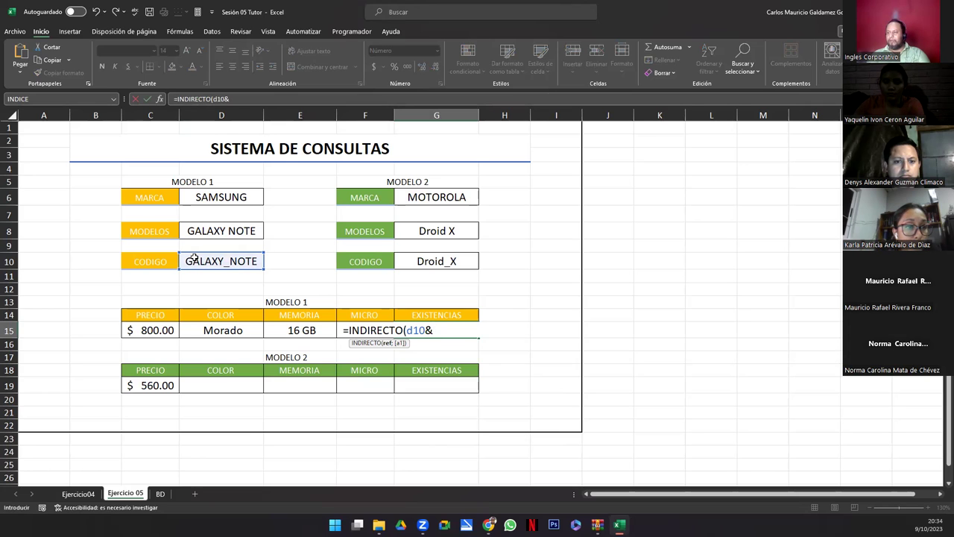
type("\"_exi\"")
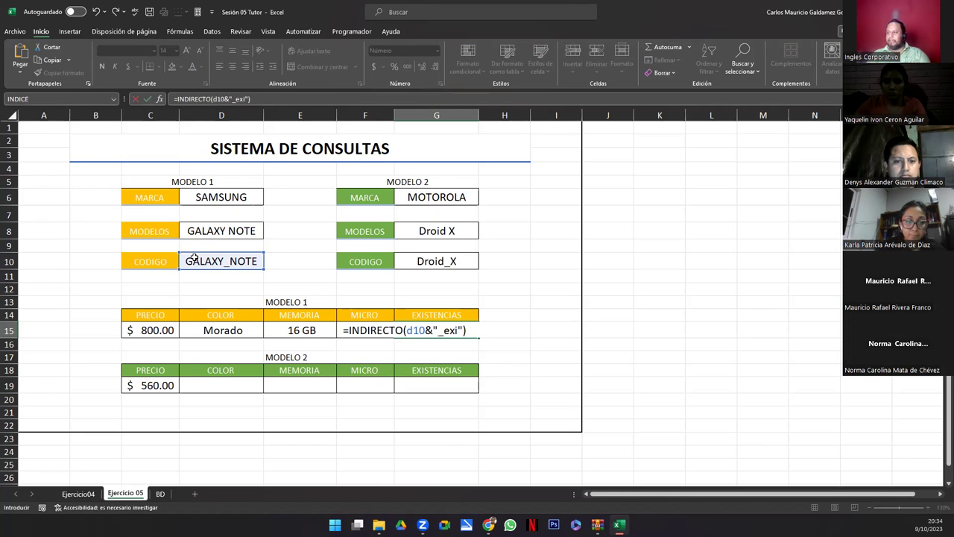
key("Return")
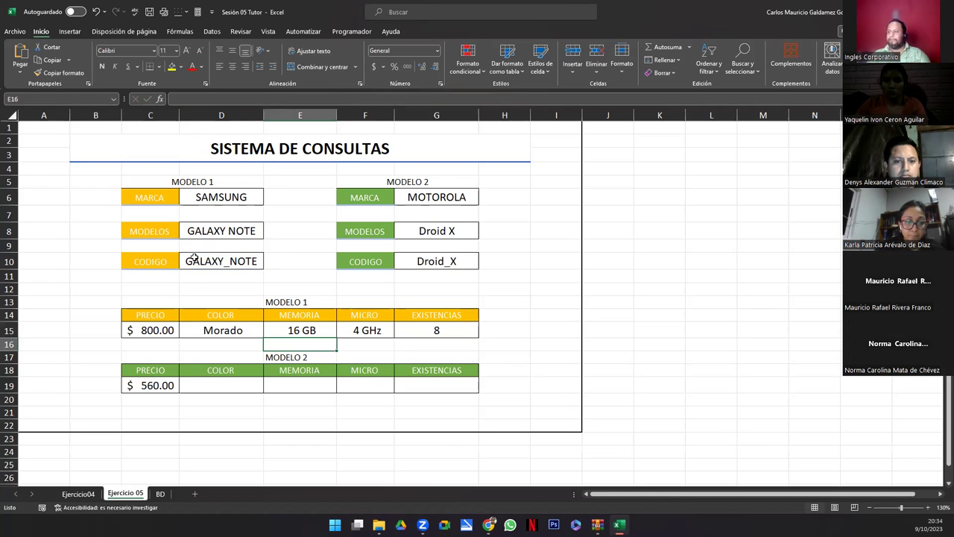
key("Up")
key("Left")
key("Left")
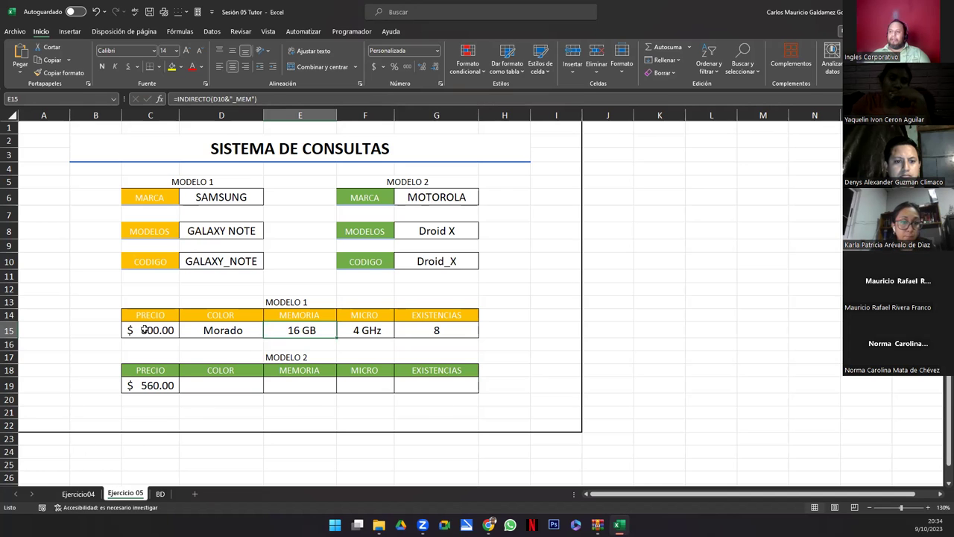
left_click_drag(138, 330, 436, 330)
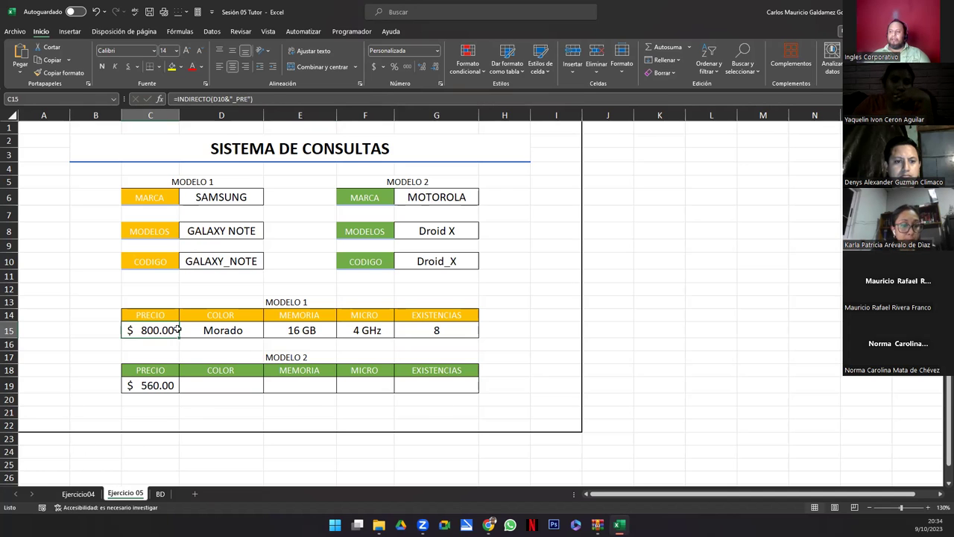
left_click(143, 384)
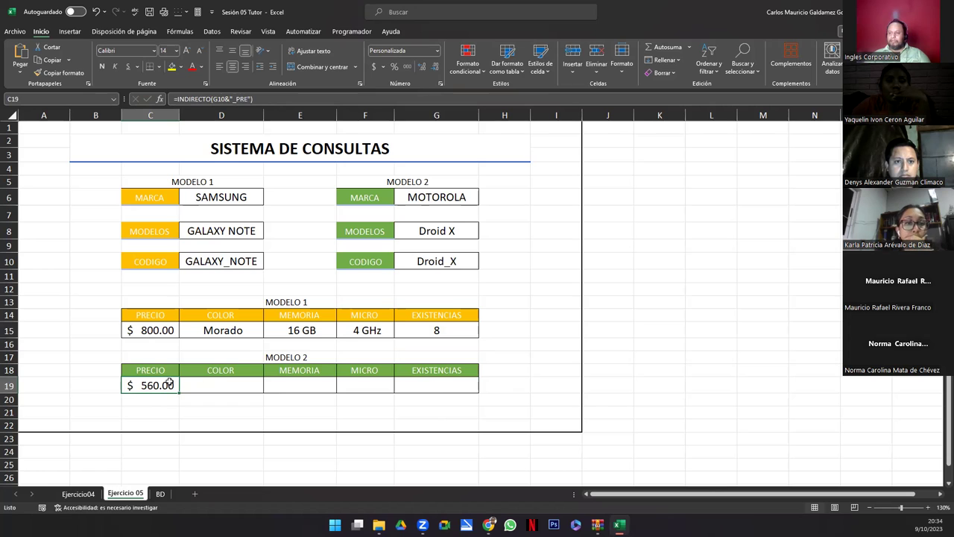
Step: Fill C19's price formula across D19:G19, changing suffixes to COL in D19 and MEM in E19
double_click(152, 384)
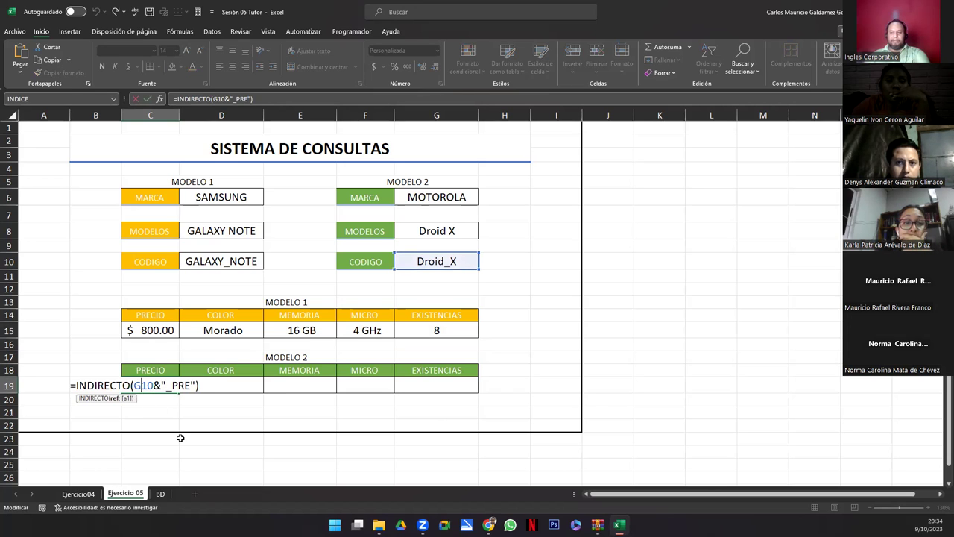
key("ctrl+Return")
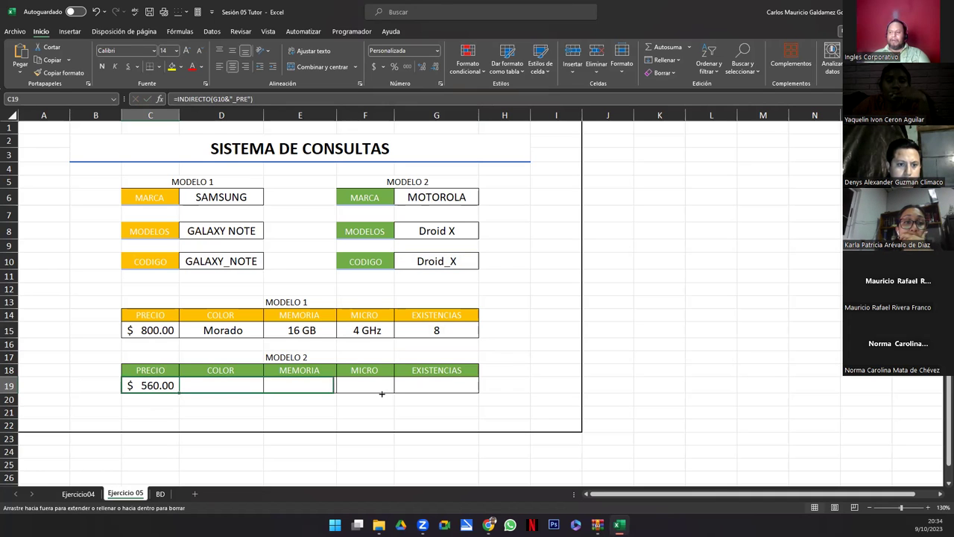
left_click_drag(179, 392, 447, 395)
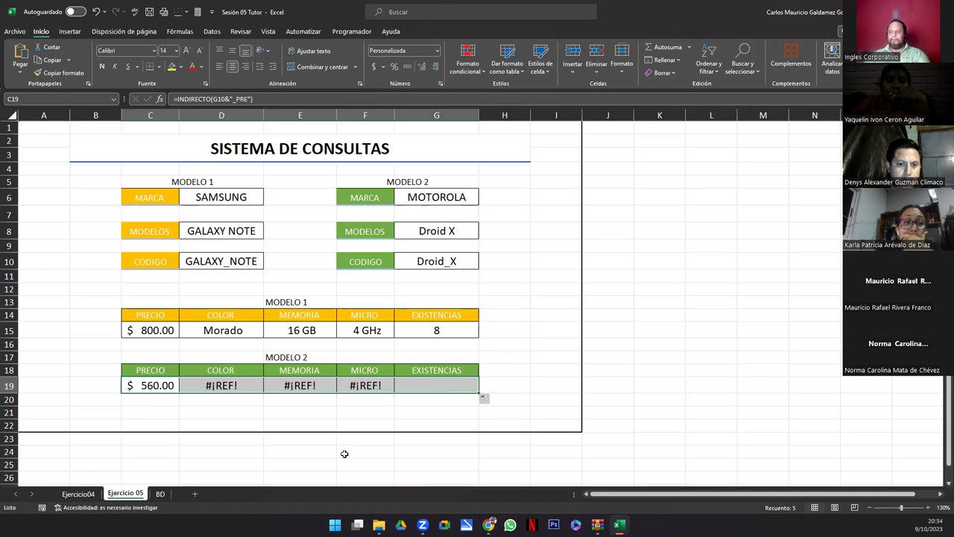
double_click(231, 383)
left_click_drag(223, 385, 237, 385)
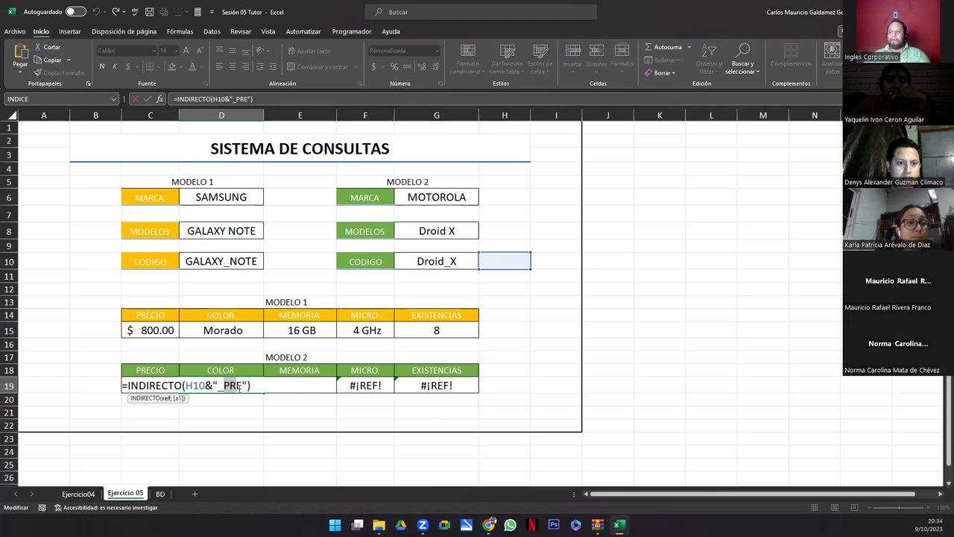
type("COL")
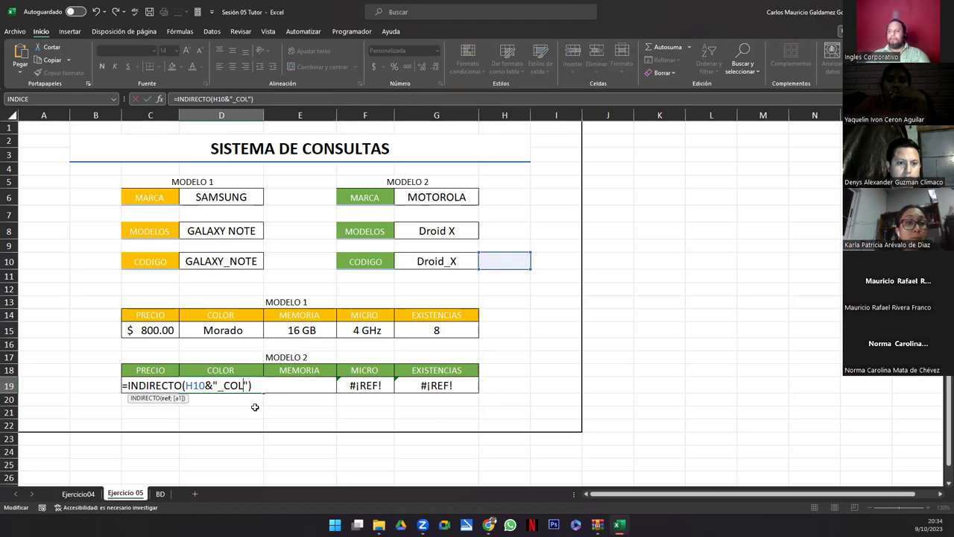
key("Tab")
key("F2")
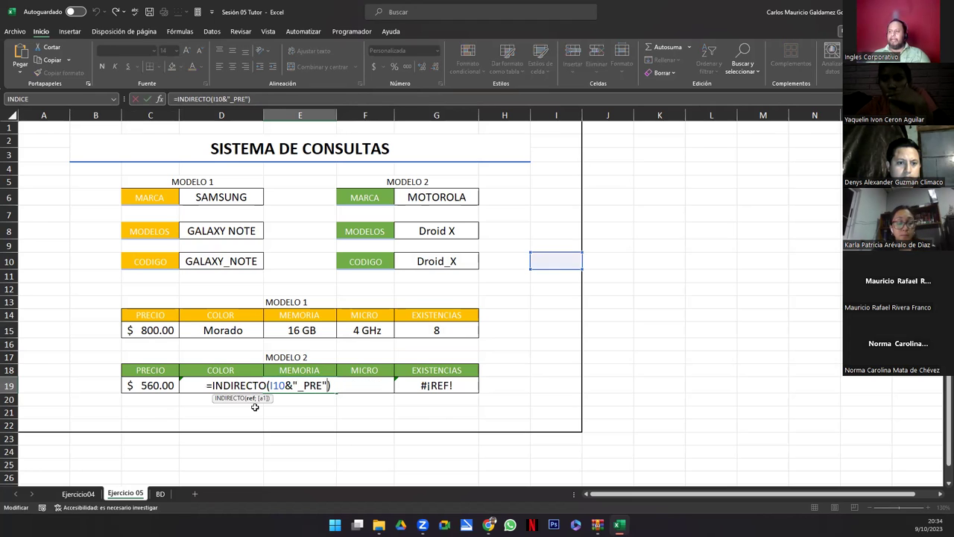
key("BackSpace")
key("BackSpace")
key("BackSpace")
type("MEM")
key("Tab")
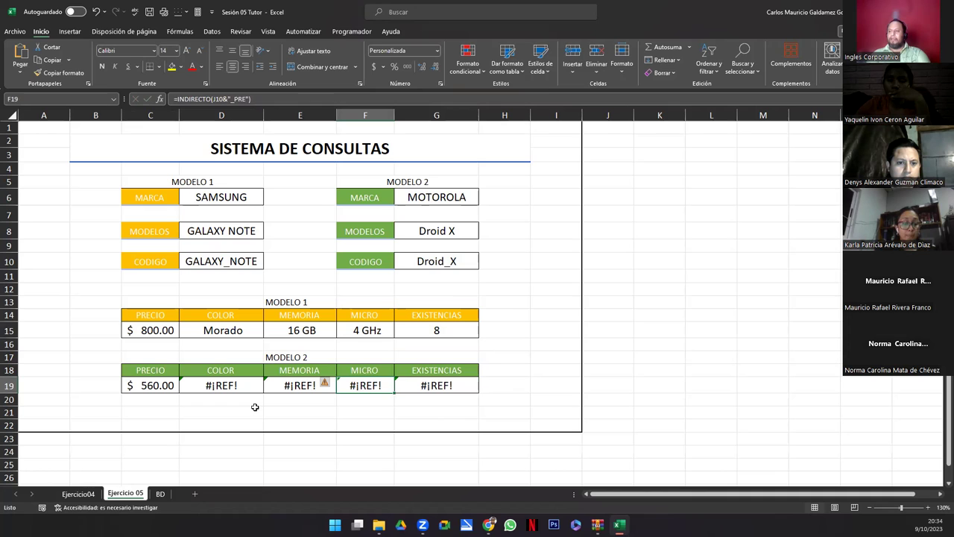
Step: Make C19's code reference absolute as $G$10 with F4
key("Left")
key("F2")
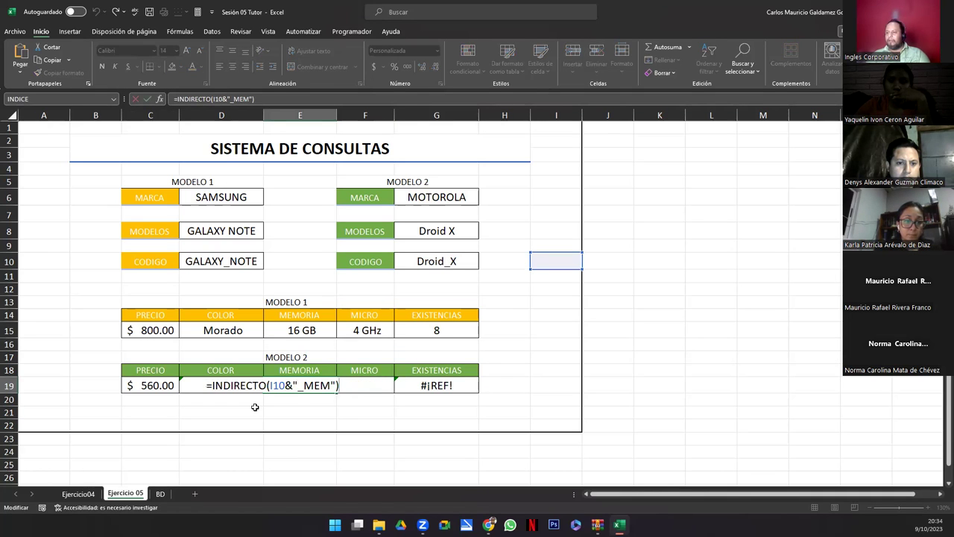
key("Escape")
key("Left")
key("Left")
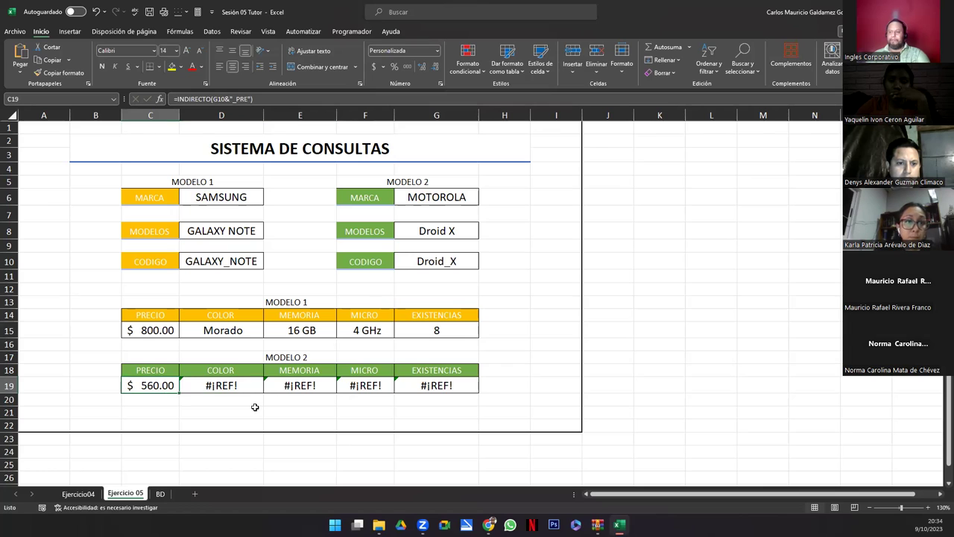
key("F2")
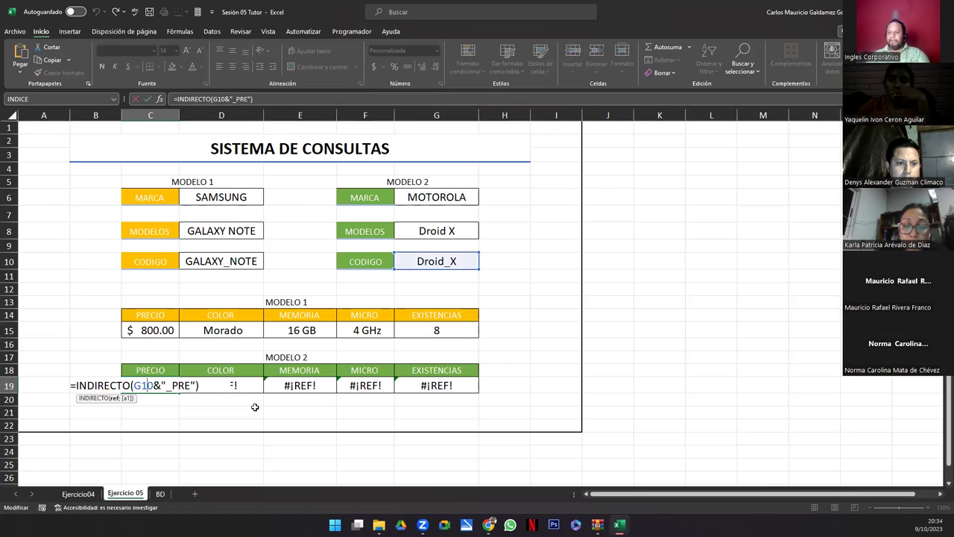
key("F4")
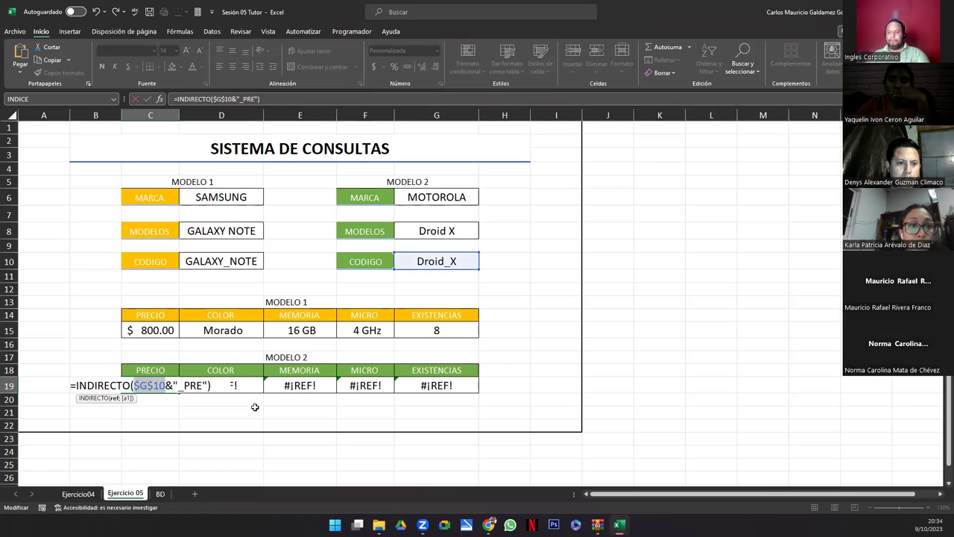
key("ctrl+Return")
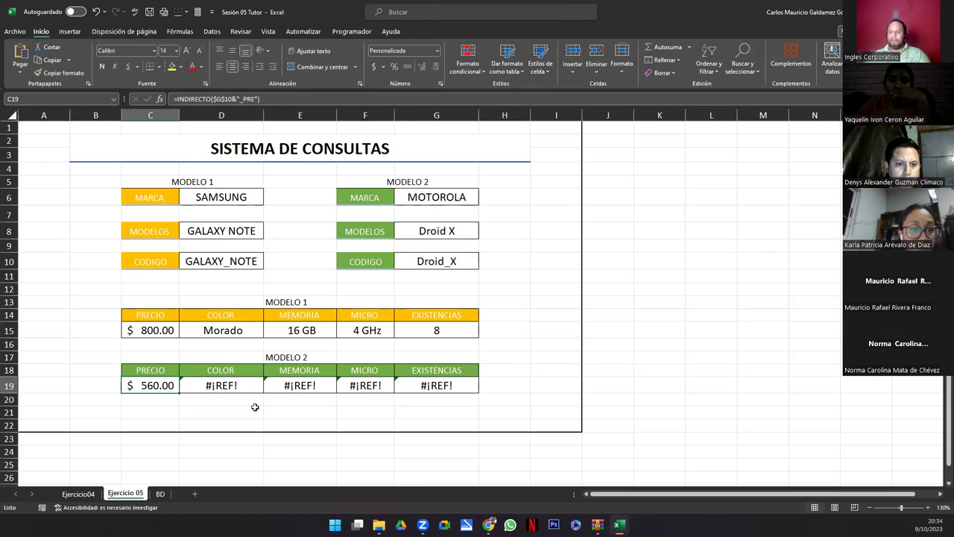
Step: Fill the price formula across D19:G19, switching D19 and E19 to _COL and _MEM (Morado, 2 GB)
left_click_drag(177, 395, 451, 388)
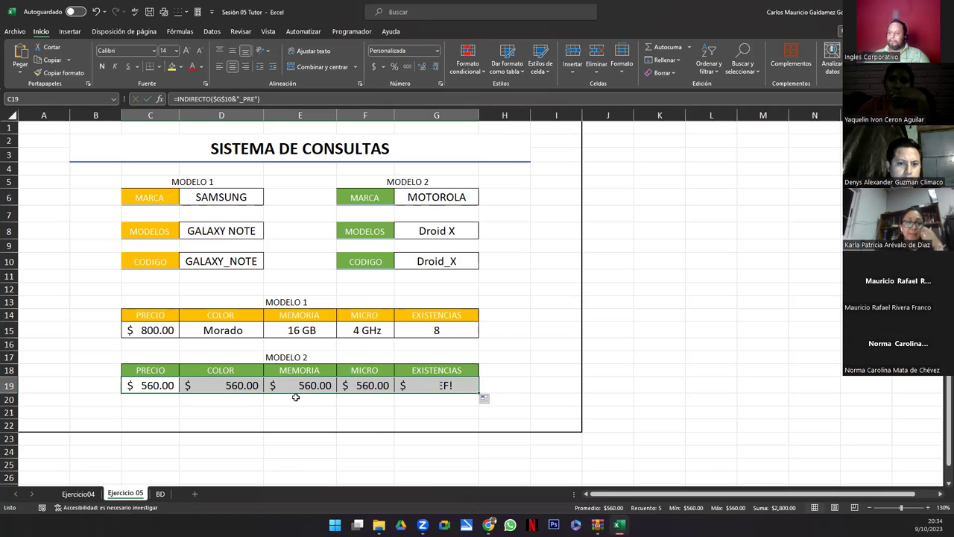
left_click(224, 385)
key("F2")
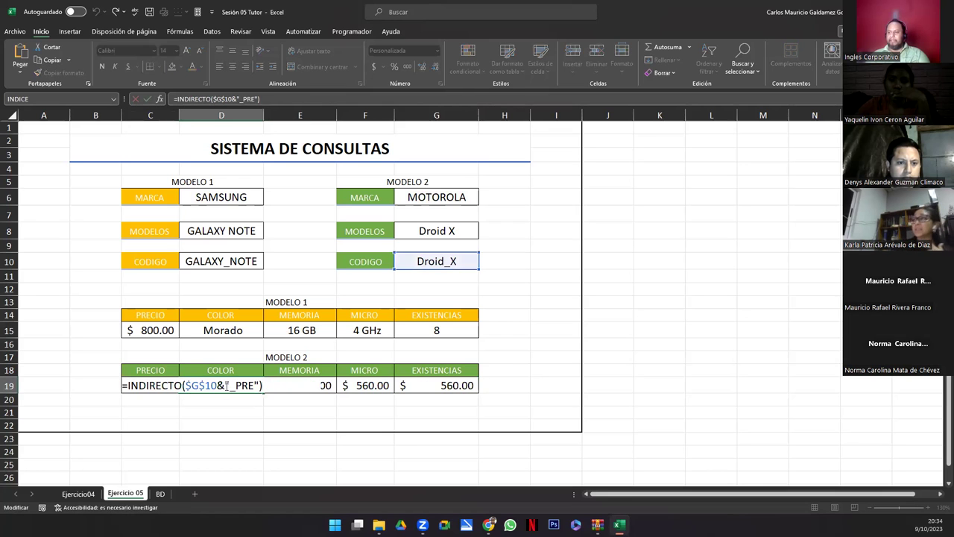
key("BackSpace")
key("BackSpace")
key("BackSpace")
type("C")
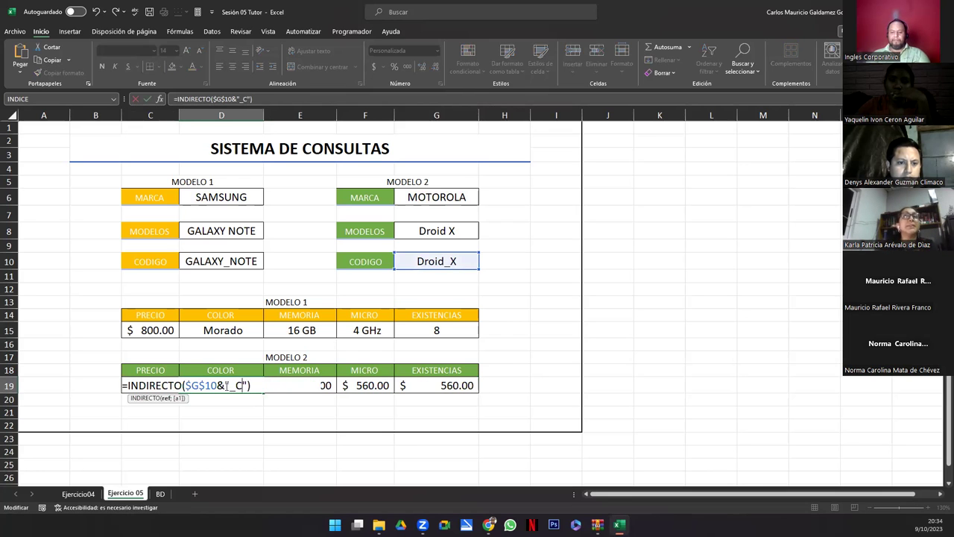
key("Tab")
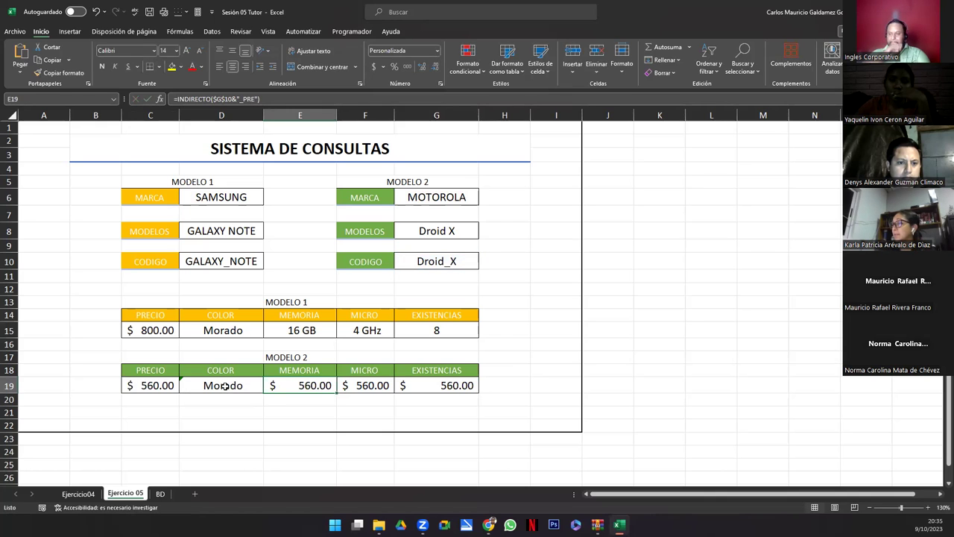
key("F2")
key("BackSpace")
key("BackSpace")
key("BackSpace")
type("MEM")
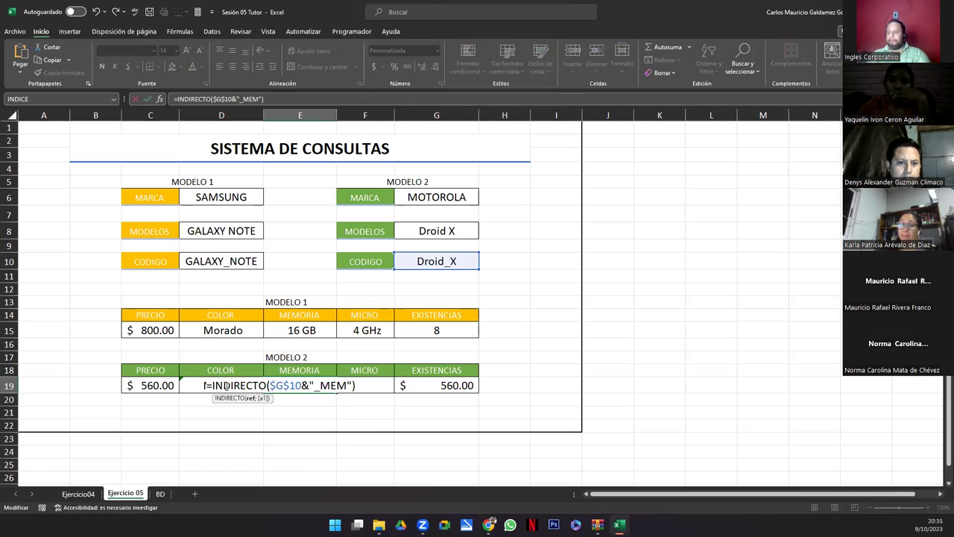
key("Tab")
Step: Change F19 and G19 formula suffixes to _MIC and _EXI, showing 2.5 GHz and stock
key("F2")
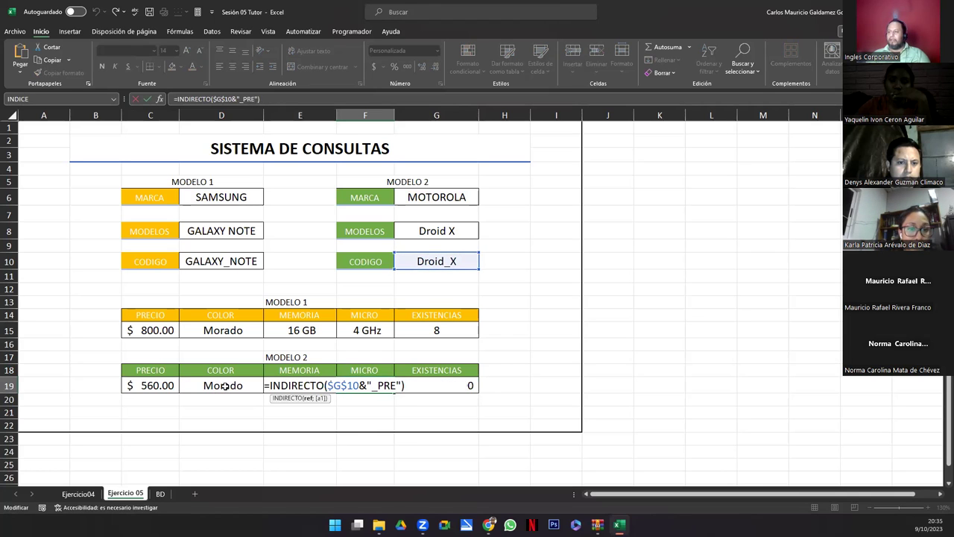
key("BackSpace")
key("BackSpace")
key("BackSpace")
type("MIC")
key("Tab")
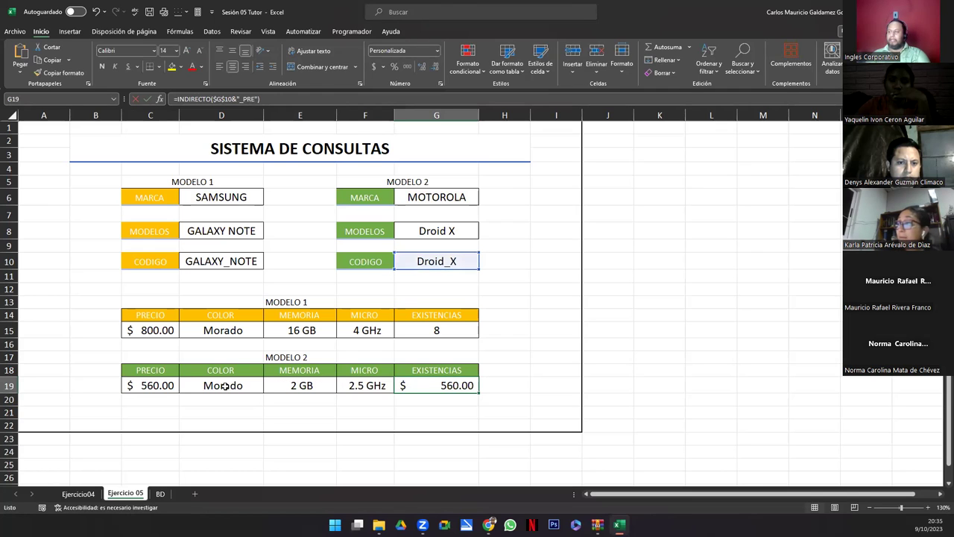
key("F2")
key("BackSpace")
key("BackSpace")
type("EXI")
key("Return")
Step: Copy G15's stock number format onto G19 so it shows $ 1.00
left_click(224, 386)
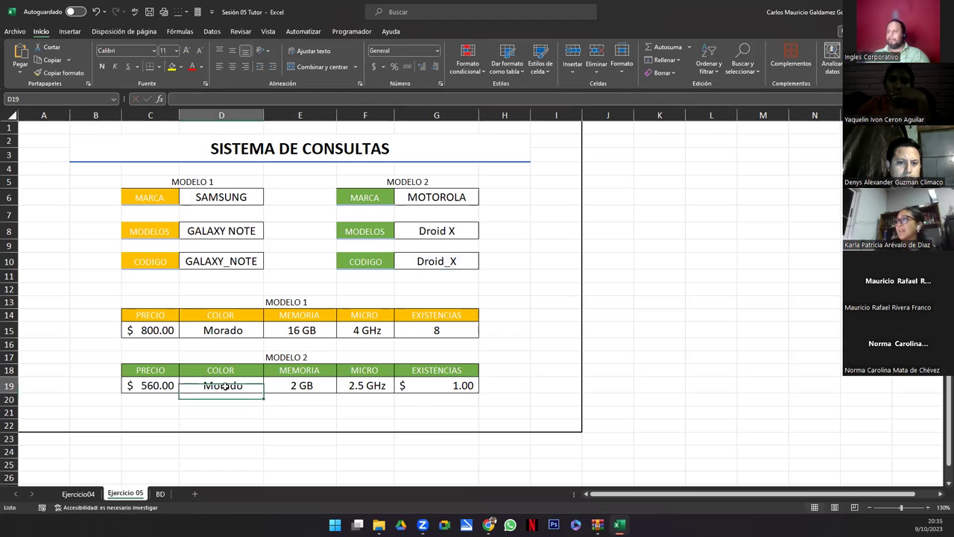
left_click(411, 328)
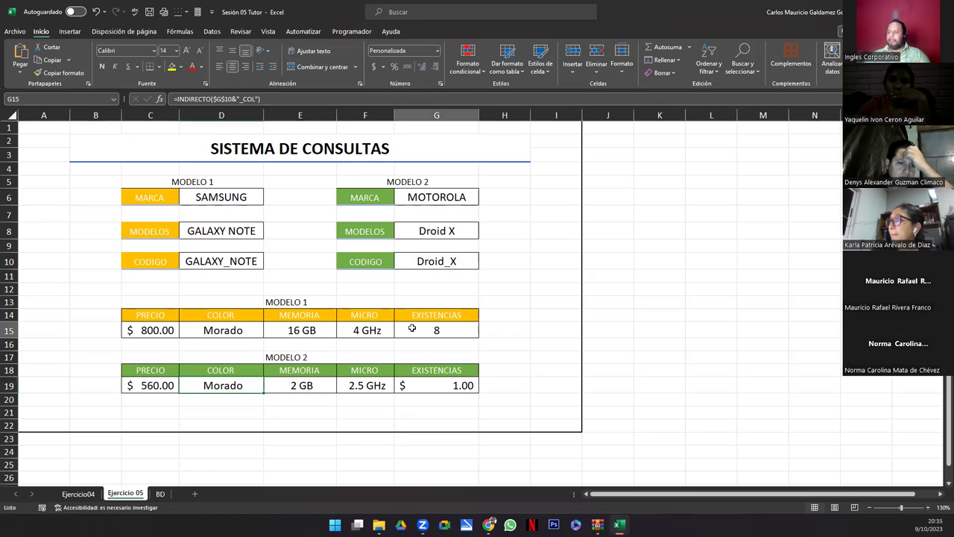
left_click(60, 73)
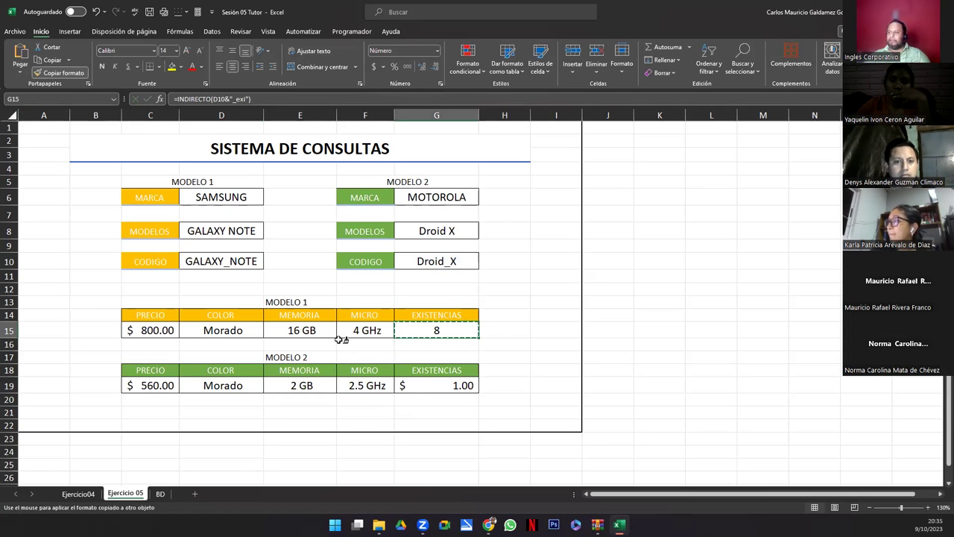
left_click(436, 387)
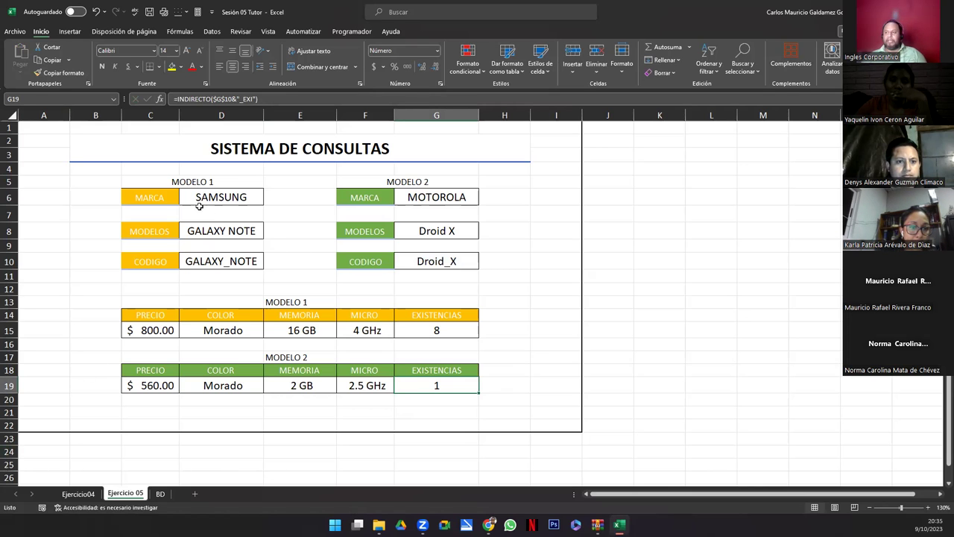
left_click(233, 197)
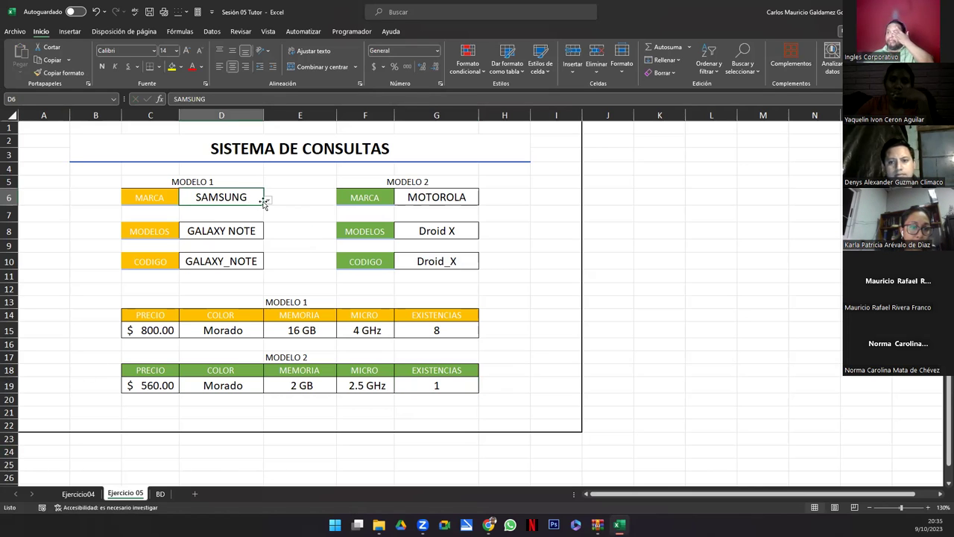
left_click(266, 200)
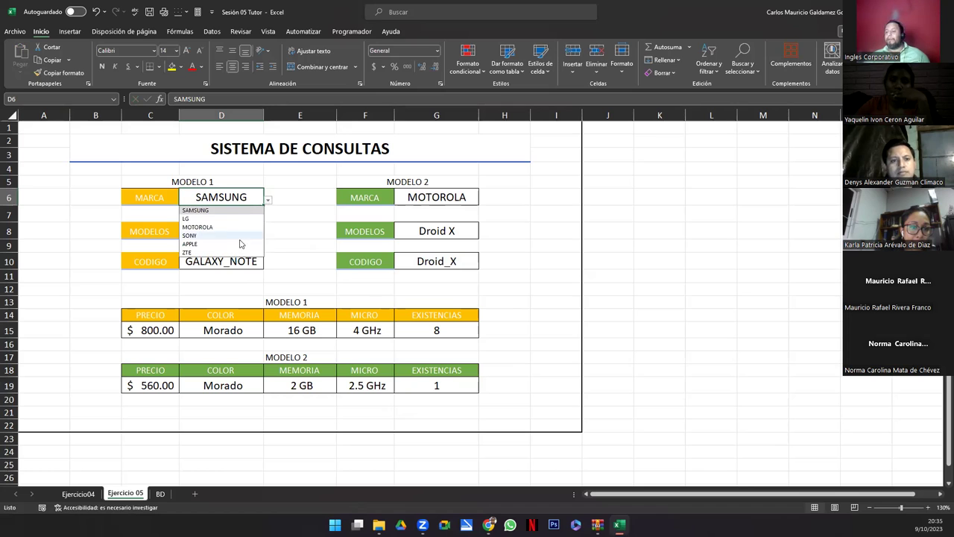
left_click(195, 236)
left_click(234, 229)
left_click(268, 233)
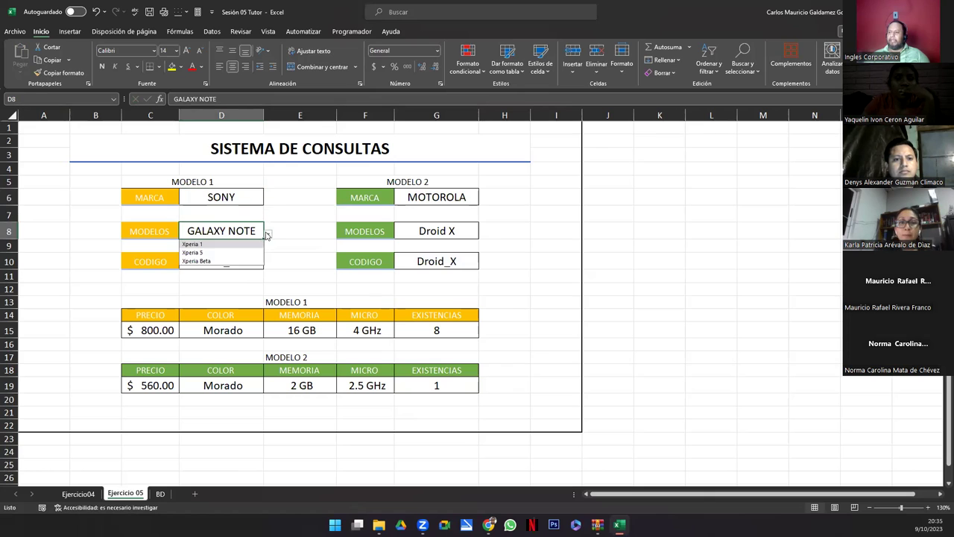
left_click(212, 253)
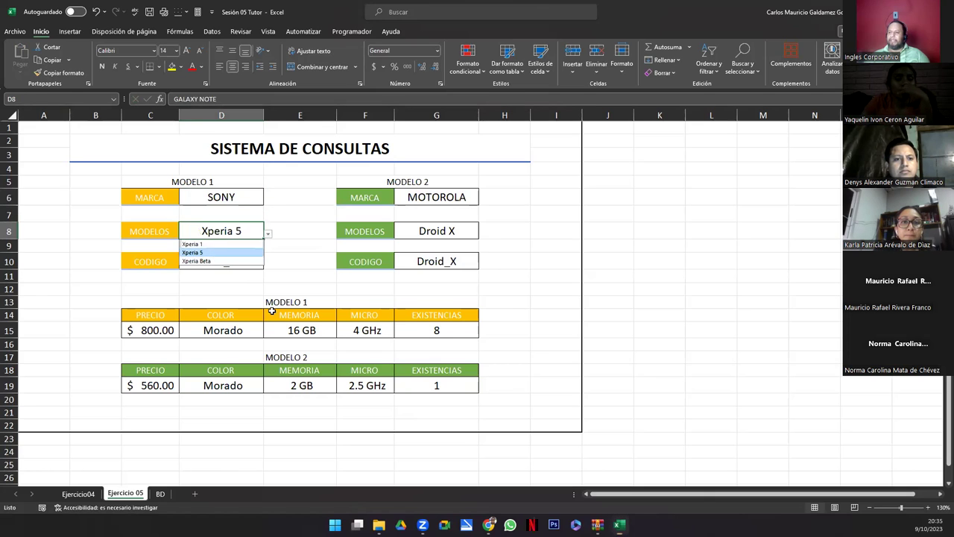
left_click(445, 199)
left_click(482, 200)
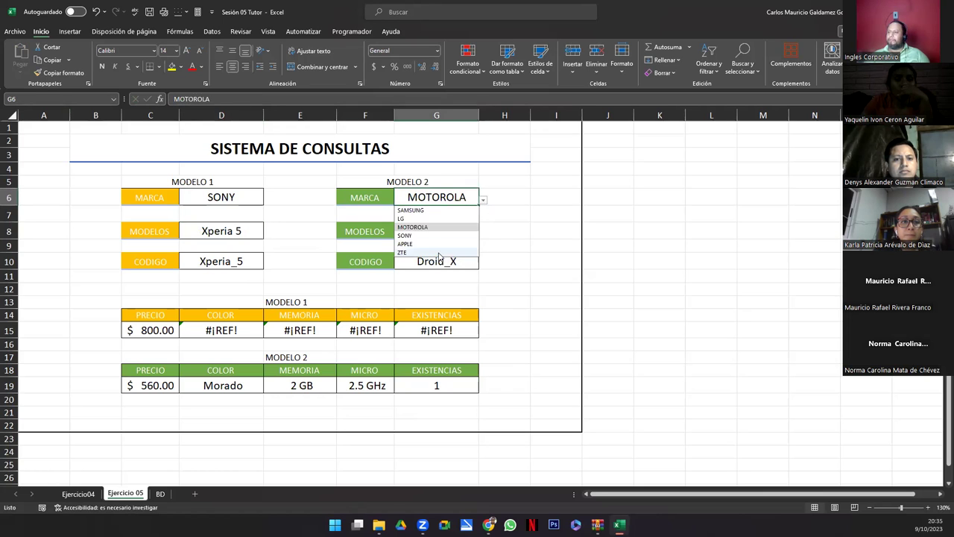
left_click(416, 243)
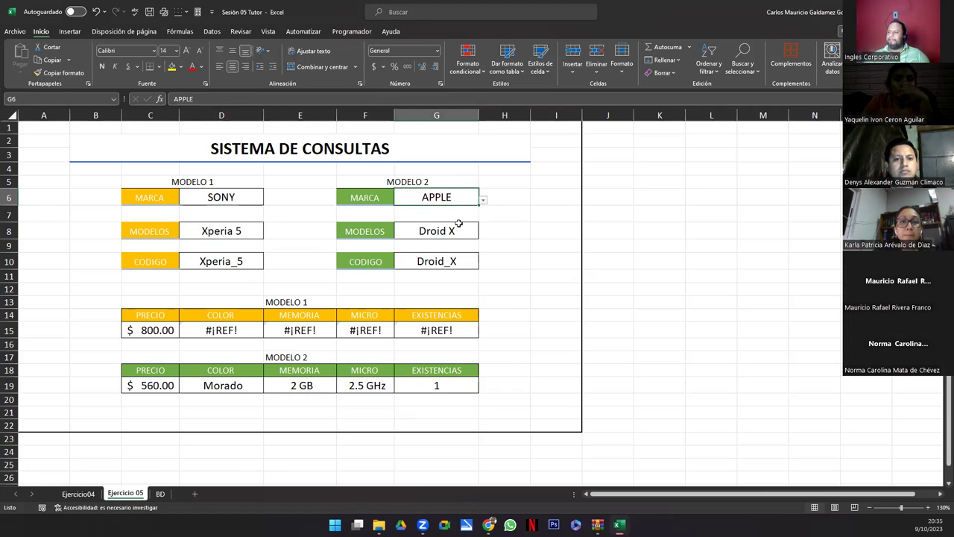
left_click(473, 232)
left_click(482, 234)
left_click(432, 278)
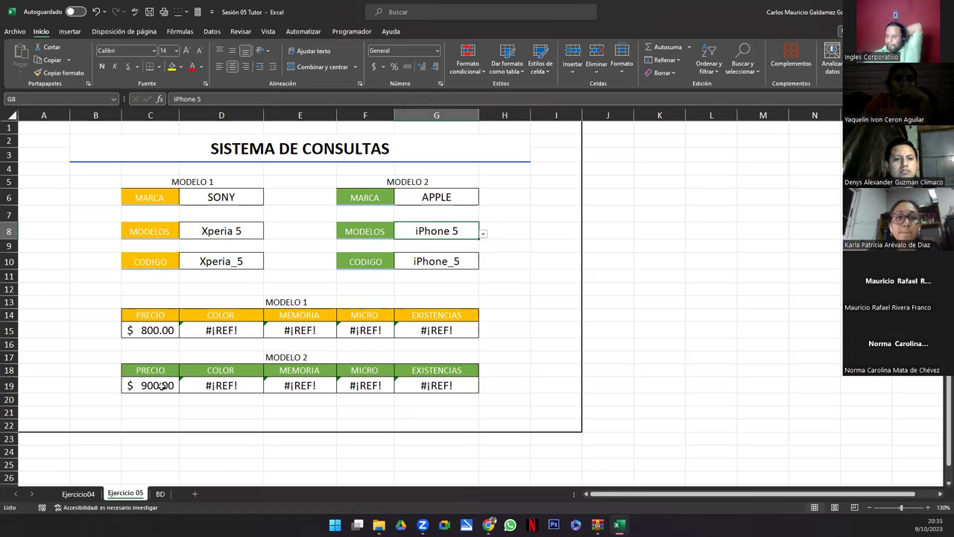
left_click(195, 388)
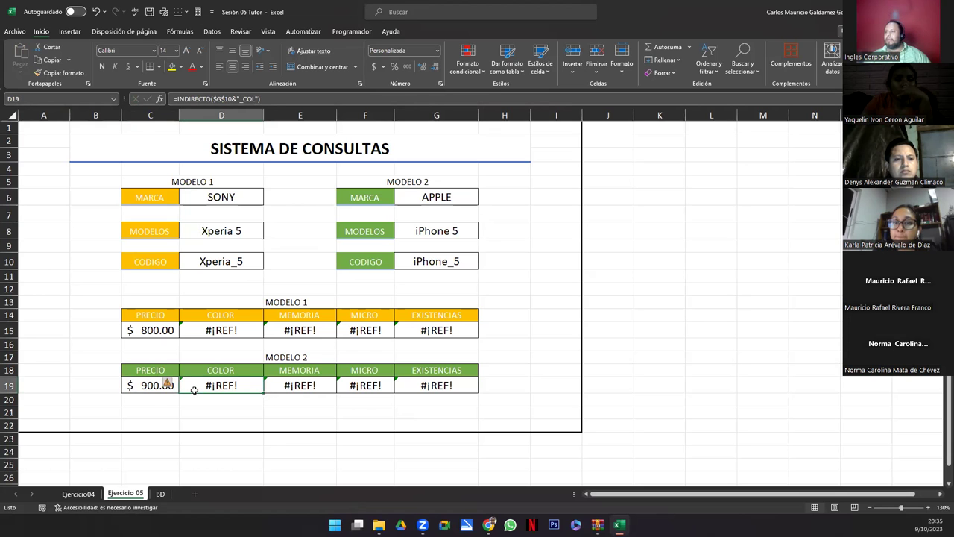
left_click(152, 385)
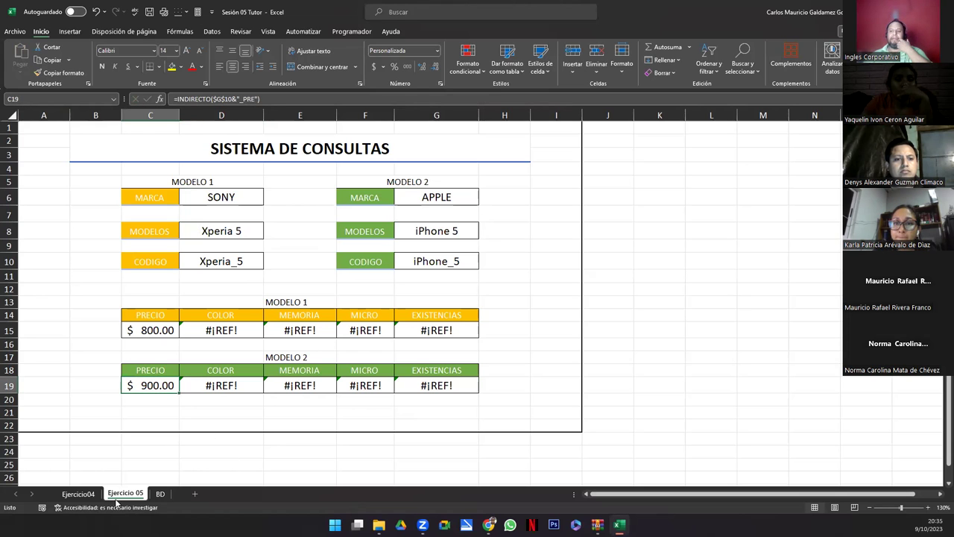
left_click(160, 493)
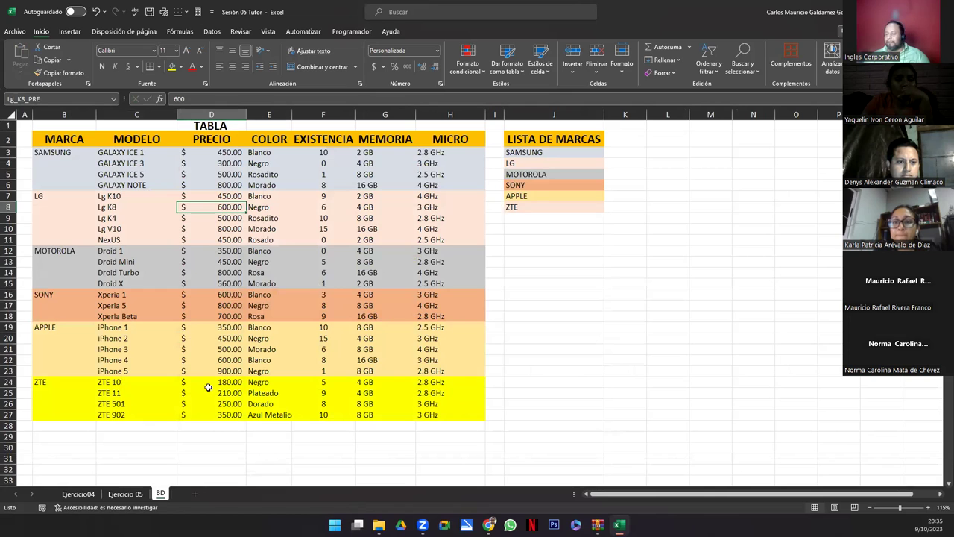
left_click(125, 493)
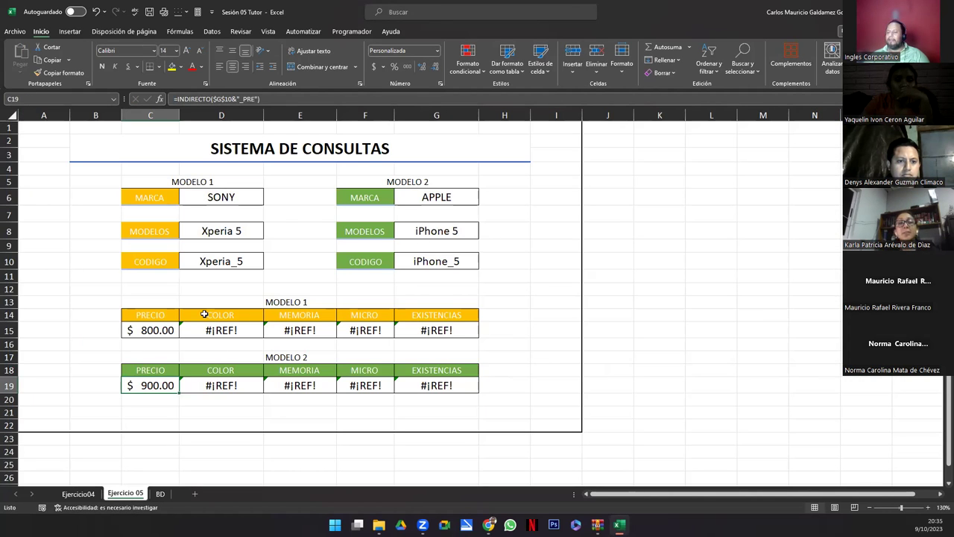
left_click(160, 493)
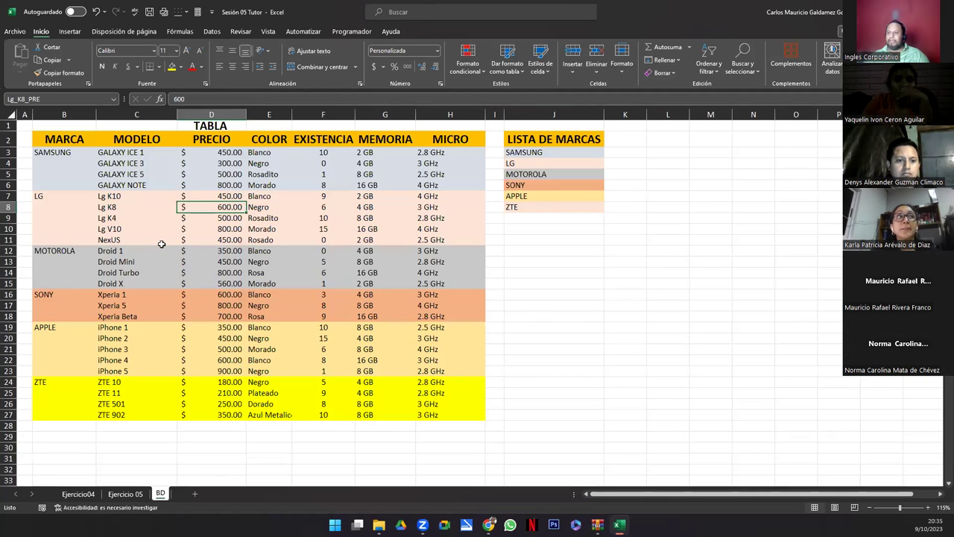
left_click_drag(123, 152, 224, 173)
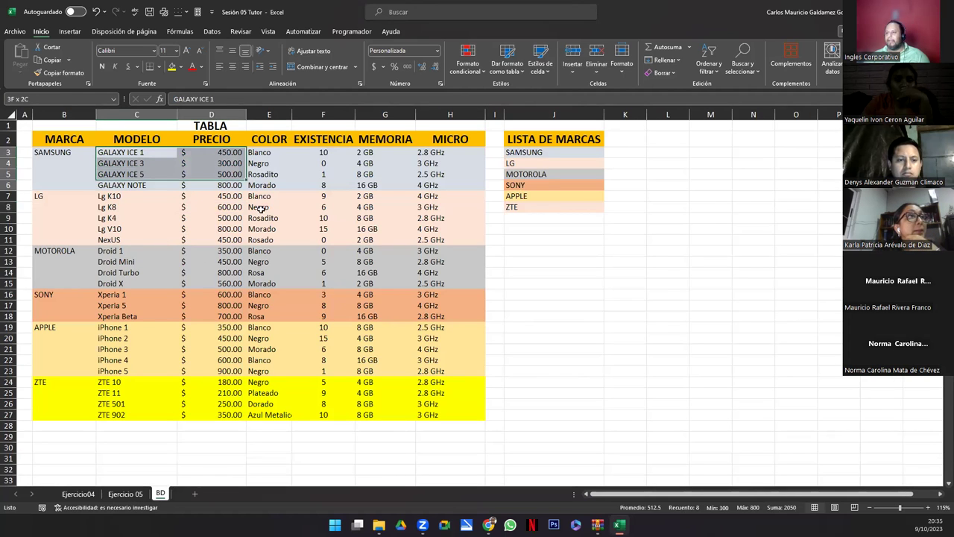
left_click_drag(260, 207, 458, 240)
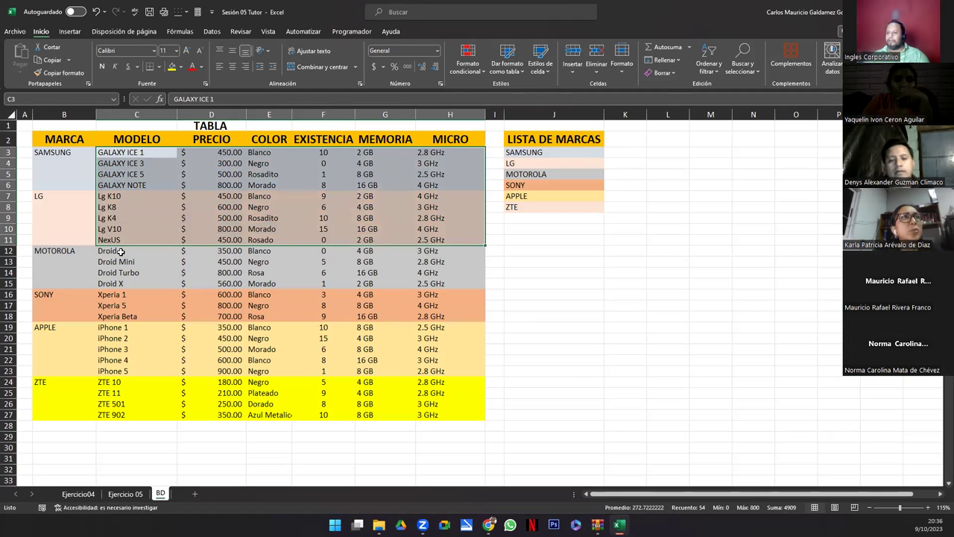
left_click_drag(120, 251, 218, 414)
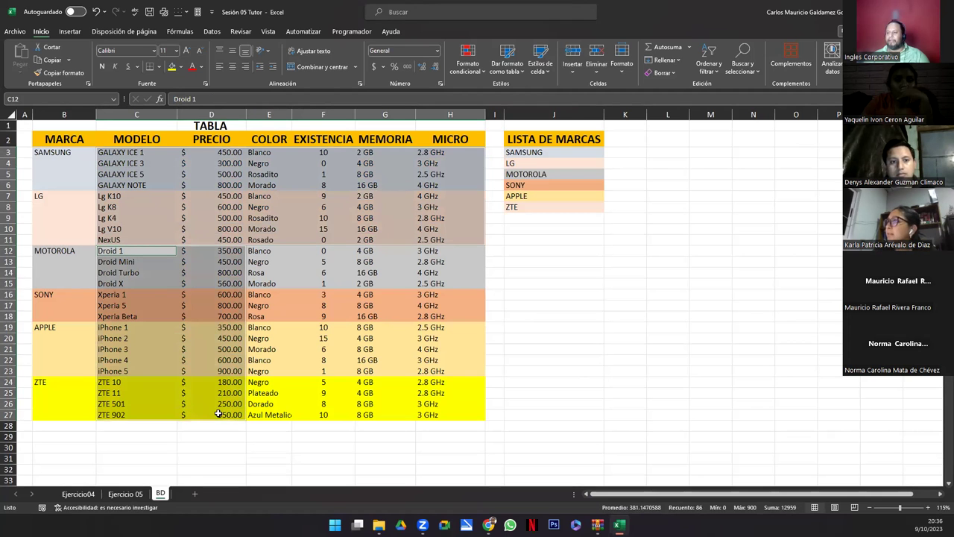
left_click(123, 494)
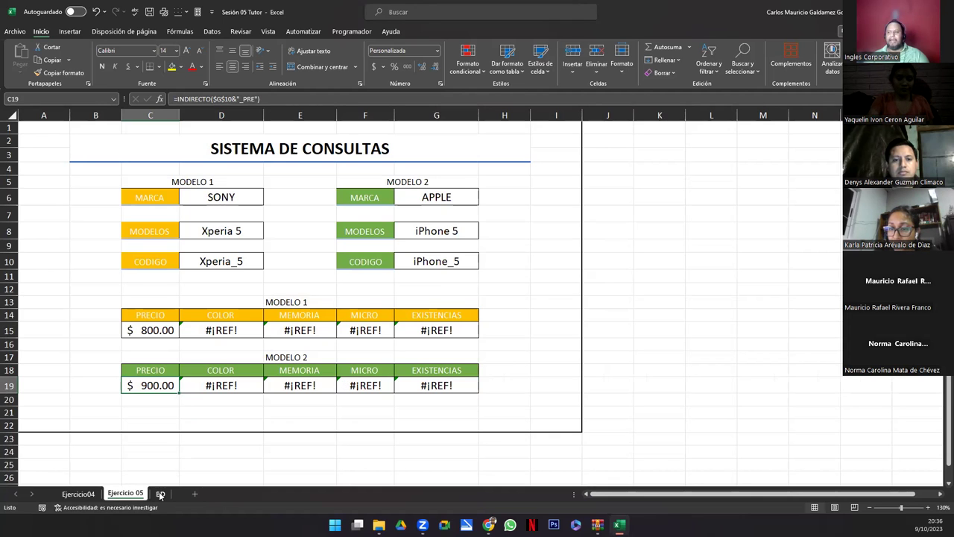
Step: Check model 1's code formula and look up Droid Turbo's stock range name on the BD sheet
left_click(261, 261)
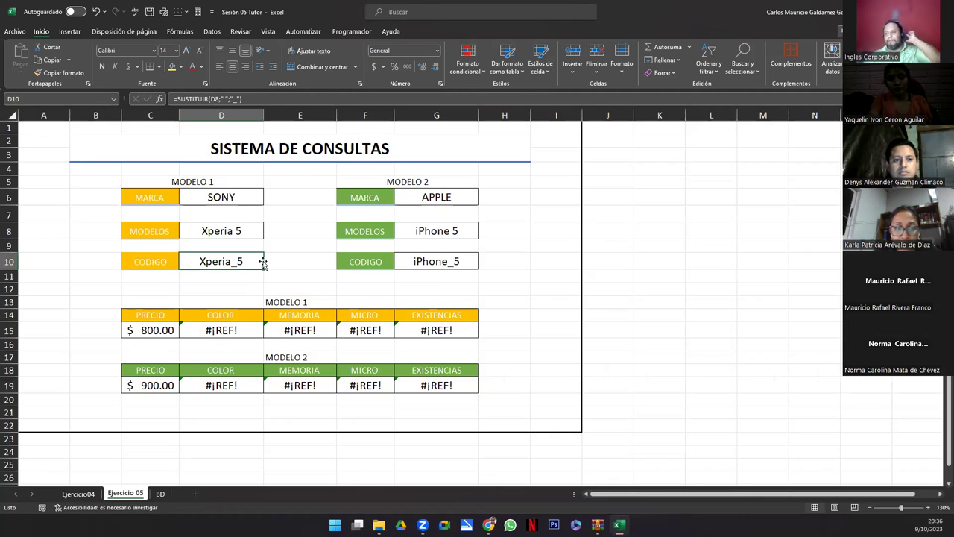
left_click(275, 263)
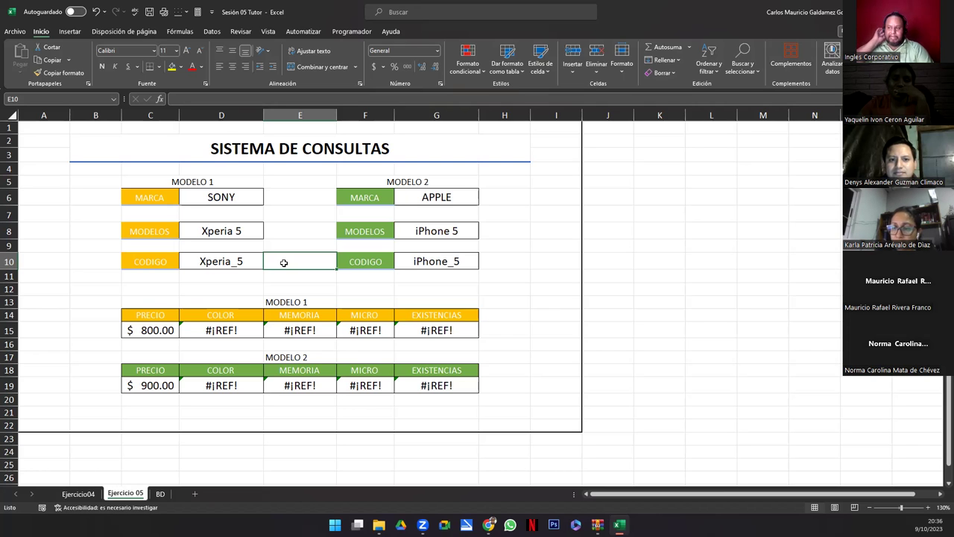
left_click(160, 494)
left_click(314, 274)
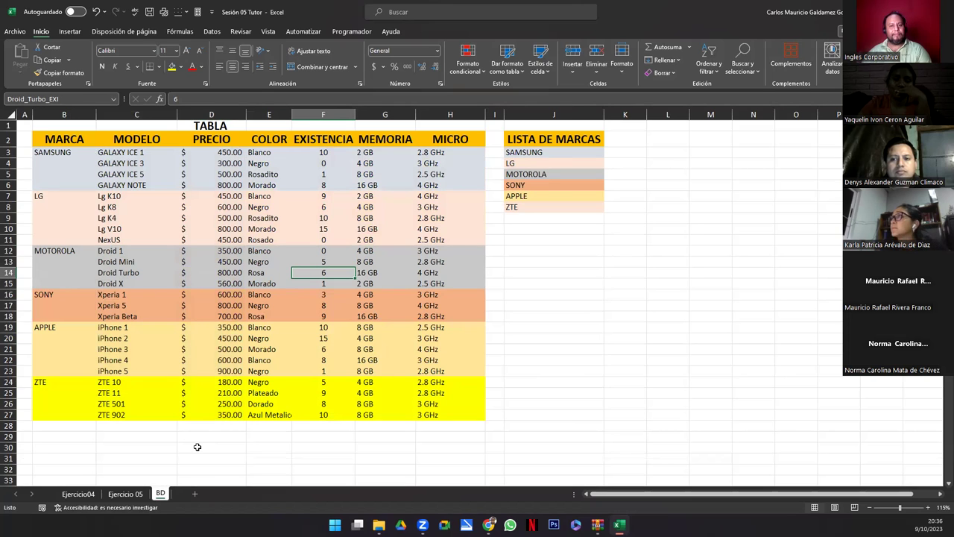
left_click(125, 493)
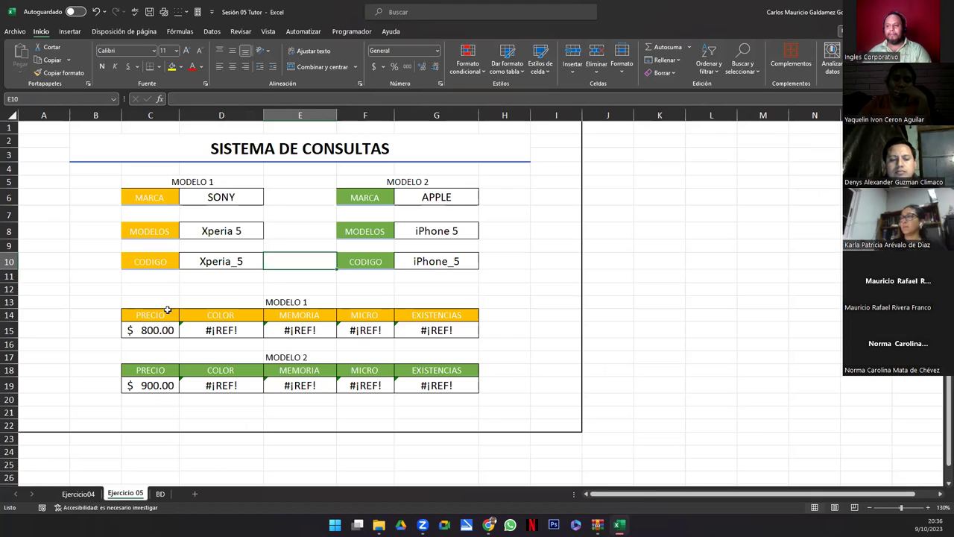
Step: Review the SUSTITUIR code formulas in D10 and G10, opening D10 without changing it
left_click(222, 315)
left_click(140, 313)
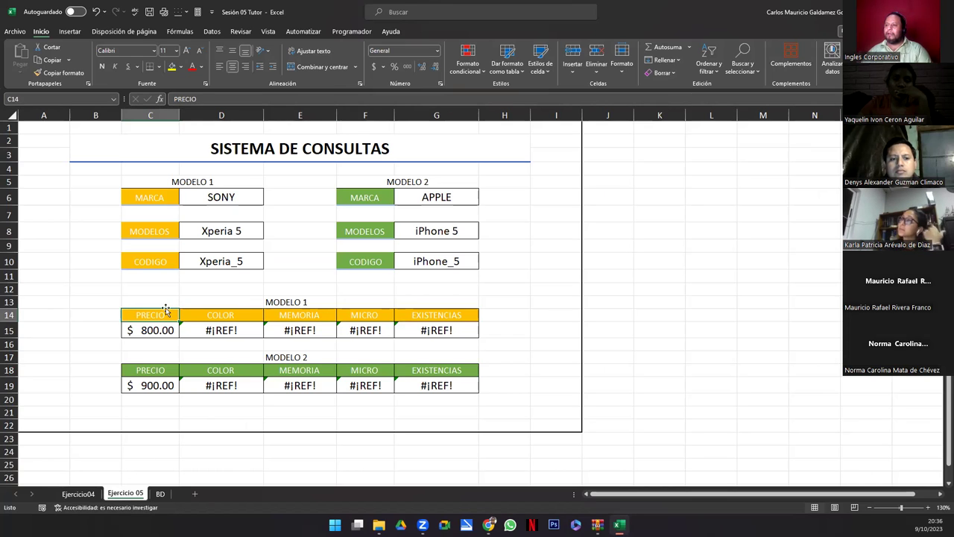
left_click(198, 260)
left_click(423, 268)
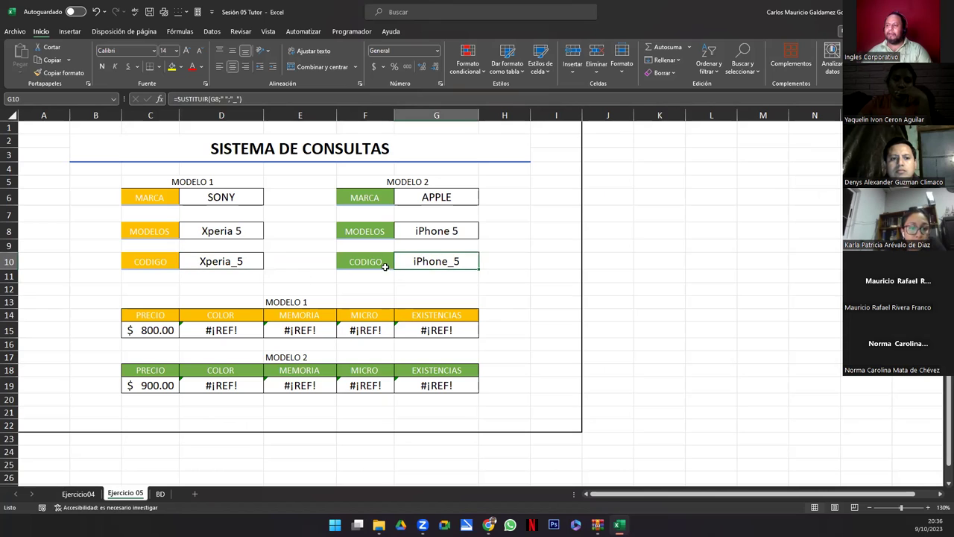
left_click(212, 262)
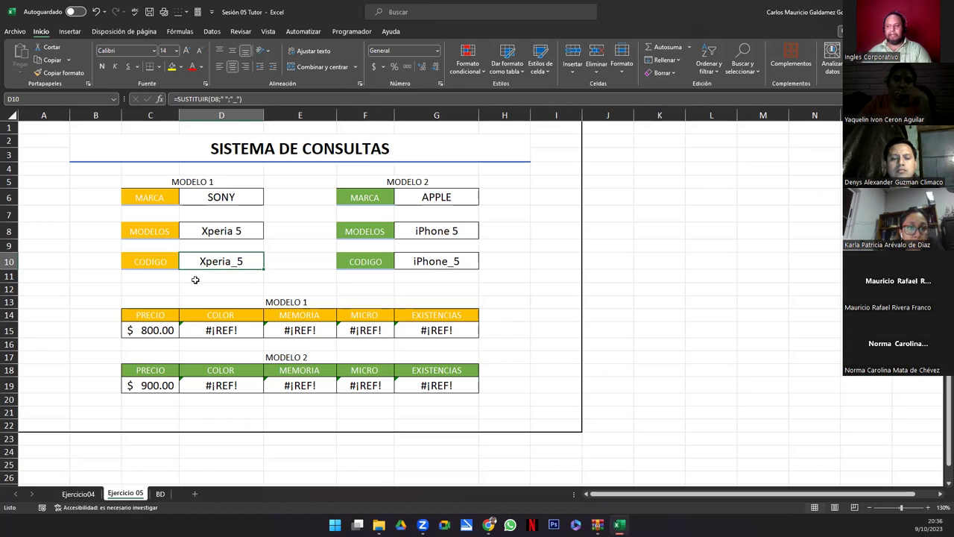
key("F2")
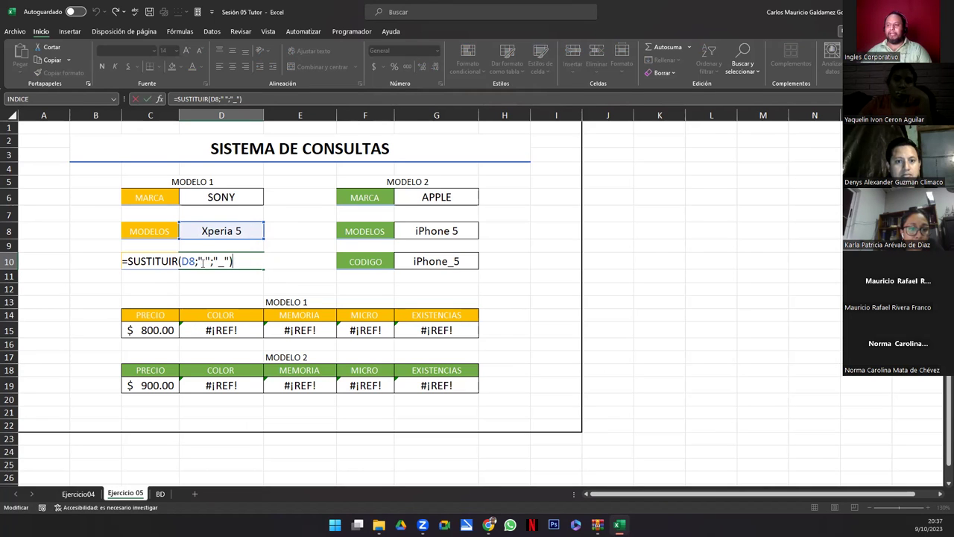
double_click(202, 263)
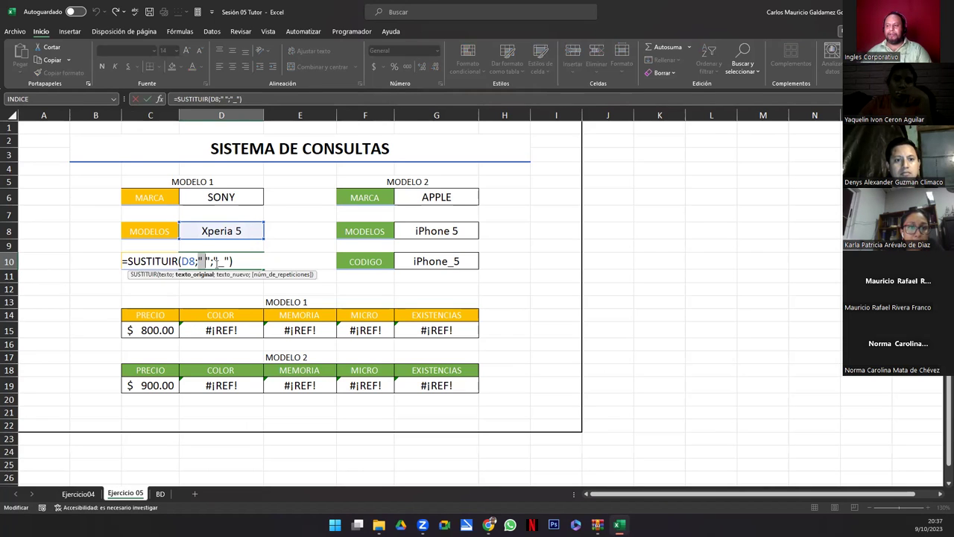
key("Escape")
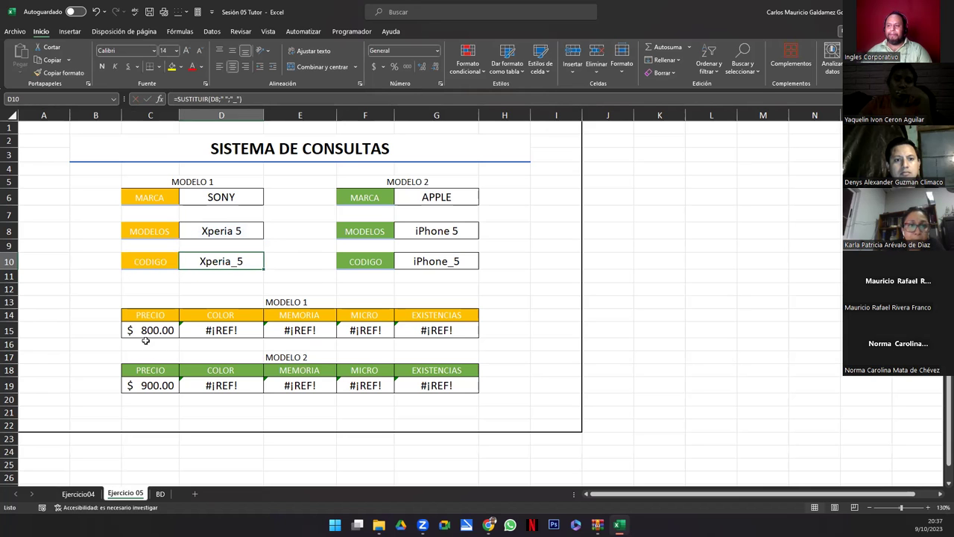
left_click(149, 331)
Step: On BD, confirm Droid 1's price is named Droid_1_PRE, then select C10:G10 on Ejercicio 05
left_click(159, 495)
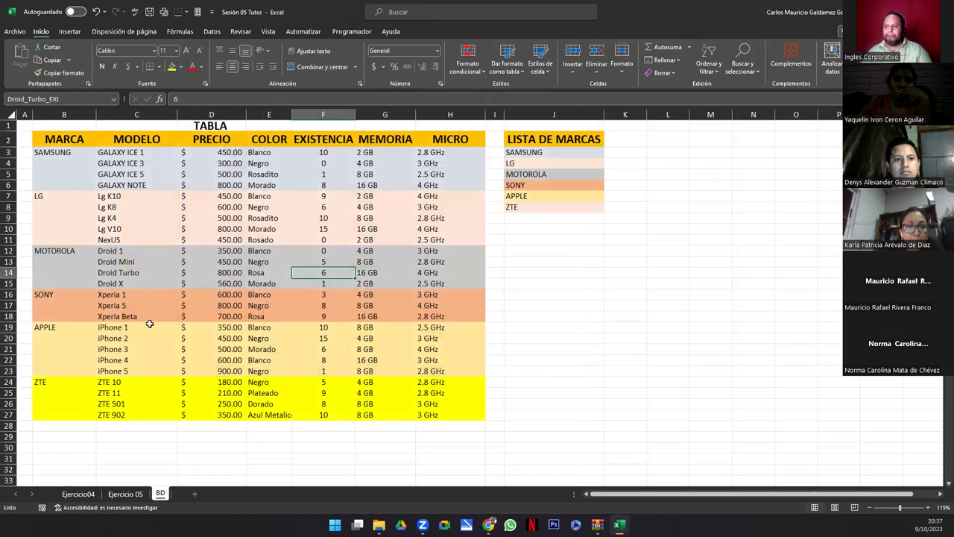
left_click(145, 261)
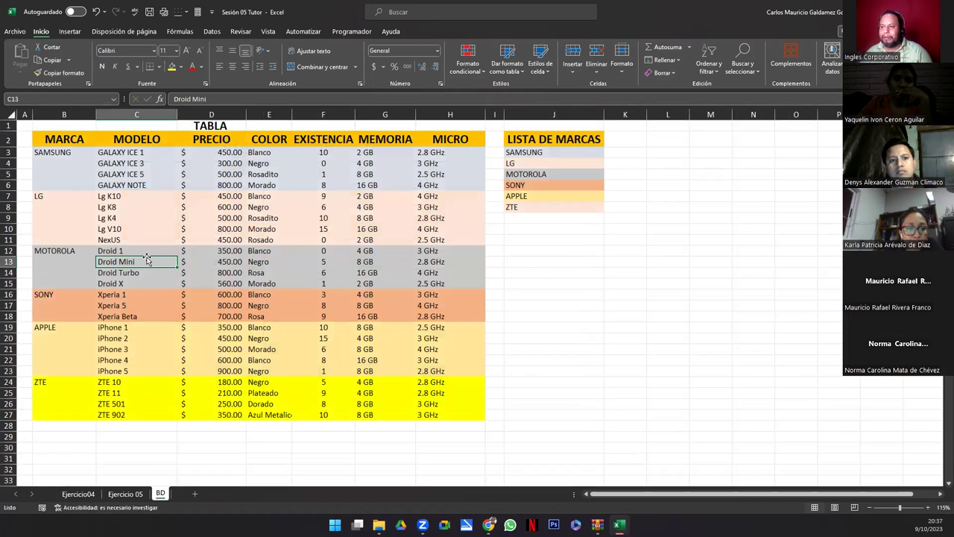
left_click(204, 252)
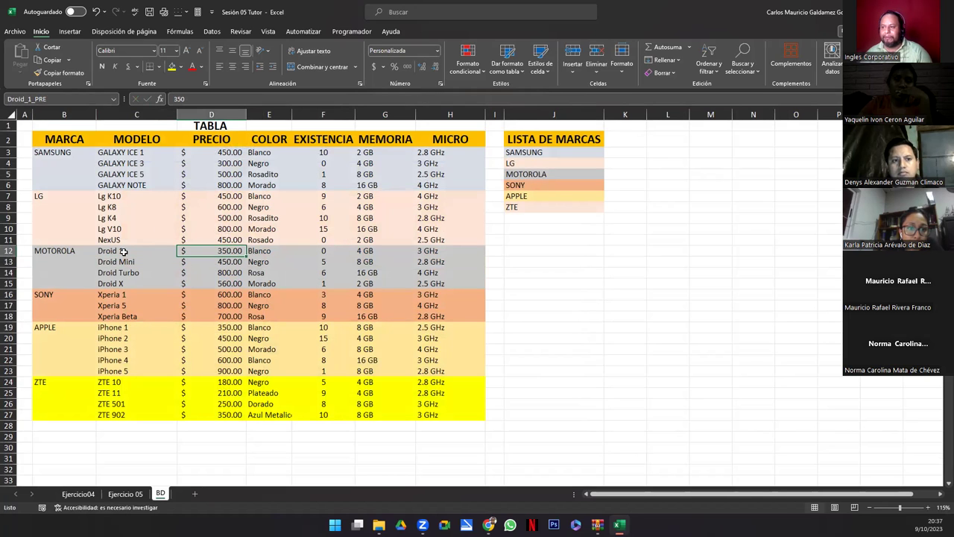
left_click(49, 98)
left_click(49, 99)
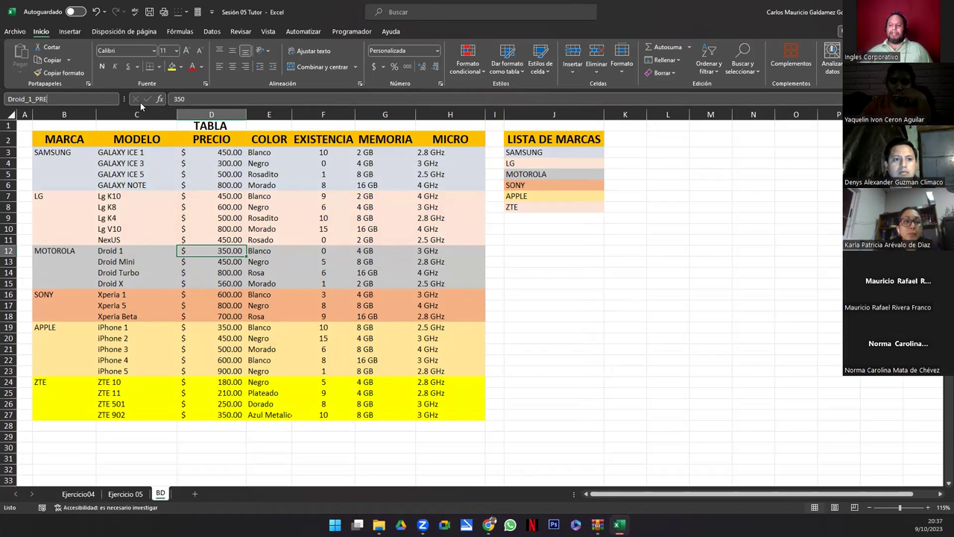
left_click(126, 494)
left_click_drag(137, 263, 455, 264)
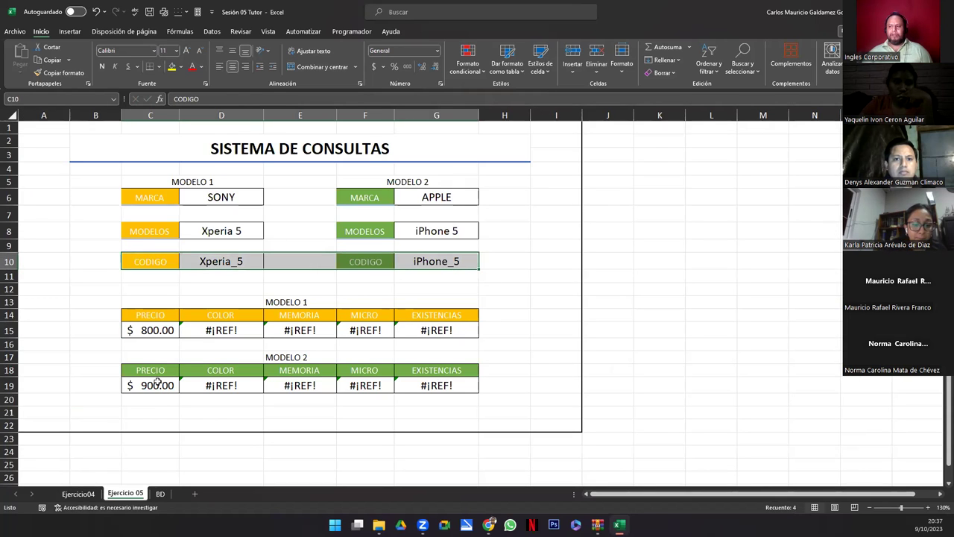
Step: Copy row 11's plain formatting onto C10:G10, make its text white, and select rows 11–12 for deletion
left_click_drag(136, 282, 438, 277)
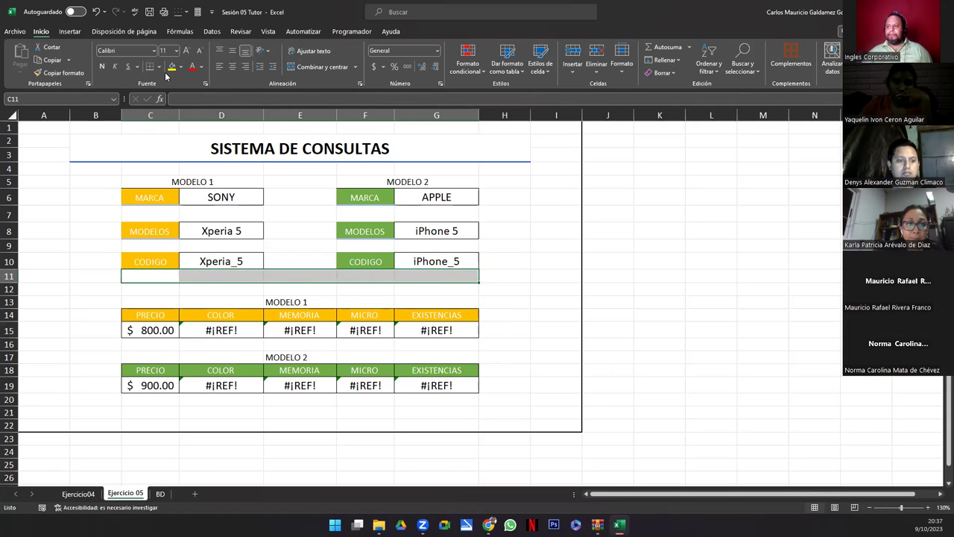
left_click(60, 72)
left_click(159, 263)
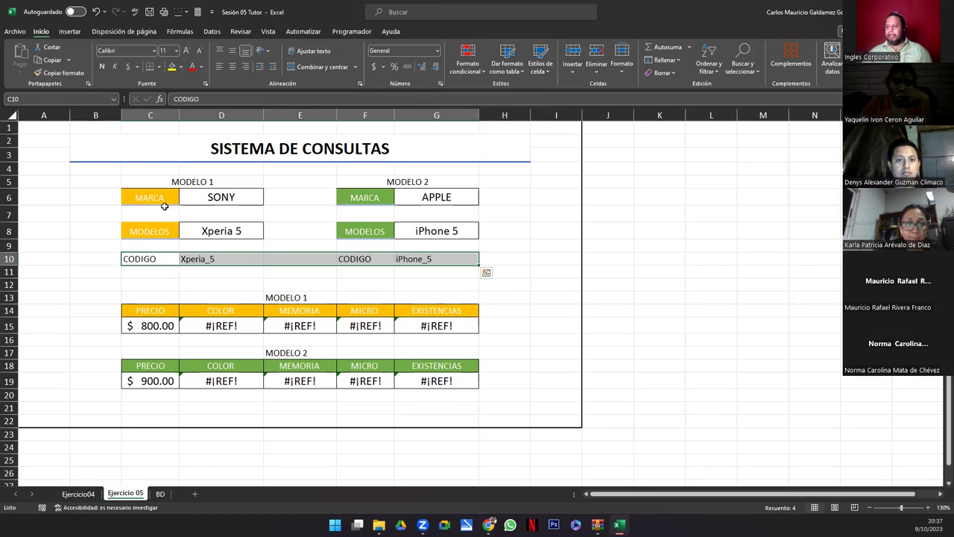
left_click(200, 67)
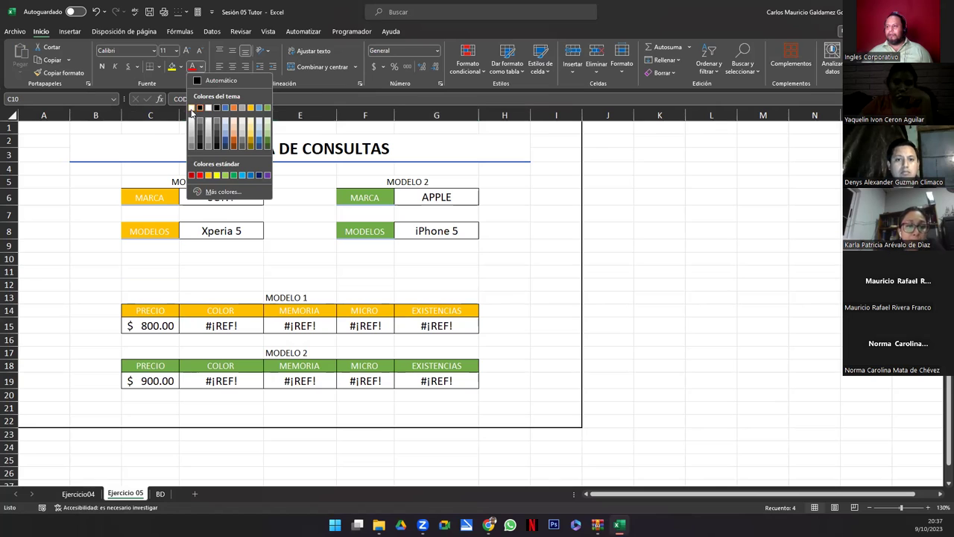
left_click(195, 110)
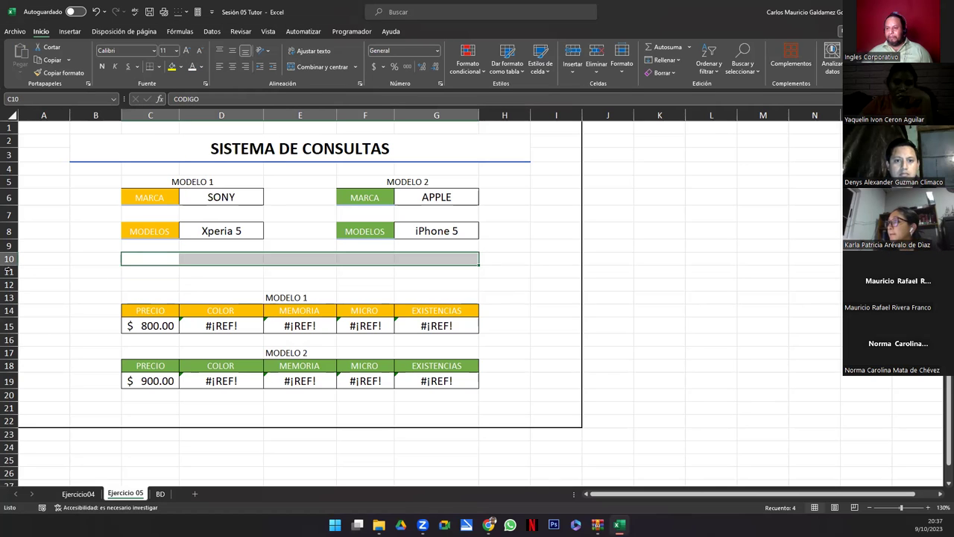
left_click_drag(9, 271, 12, 283)
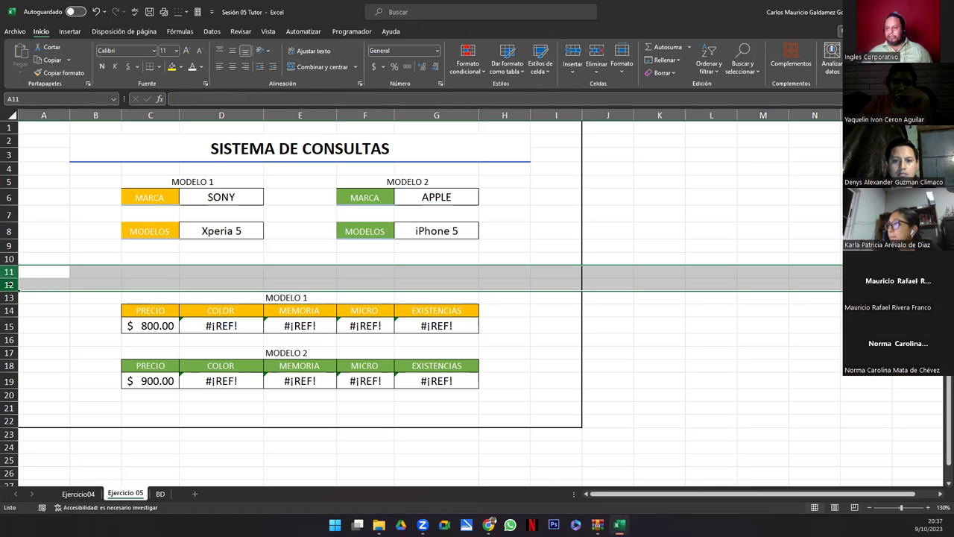
right_click(12, 283)
Step: Delete rows 11–12 and set Modelo 1 to brand ZTE, model ZTE 501
left_click(72, 395)
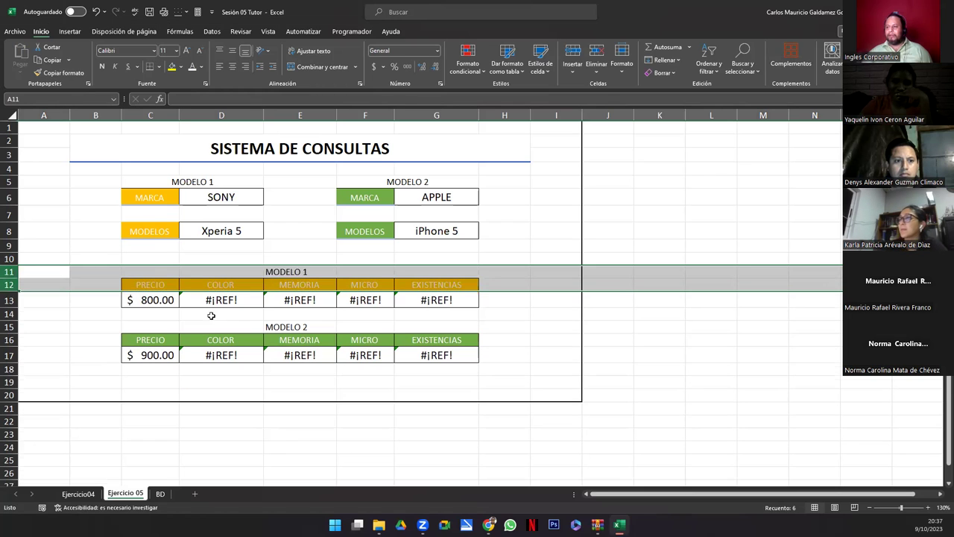
left_click(242, 200)
left_click(267, 201)
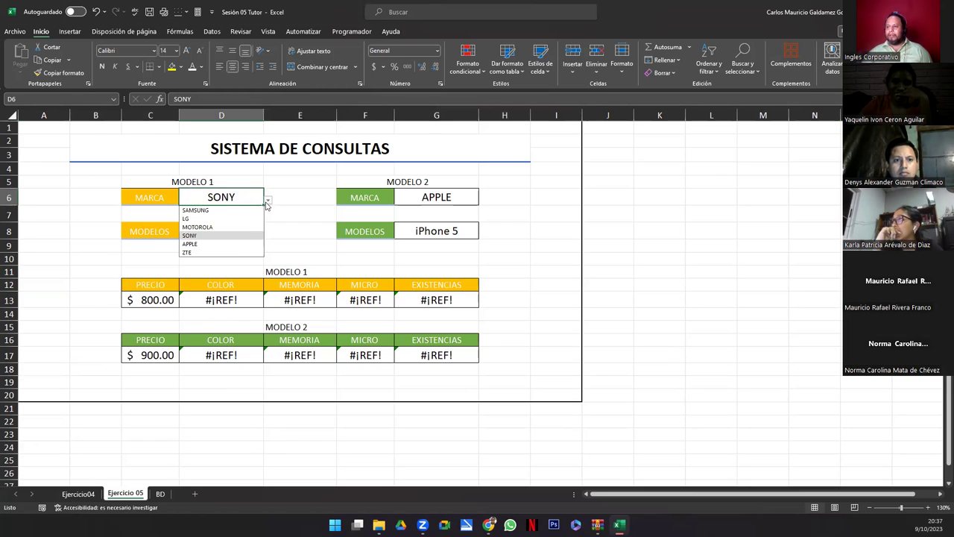
left_click(225, 252)
left_click(243, 230)
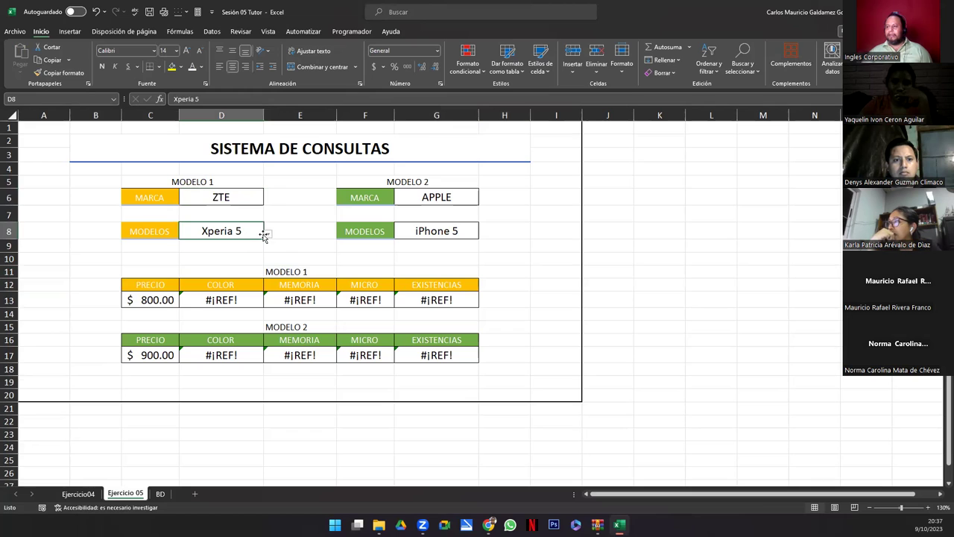
left_click(267, 233)
left_click(213, 263)
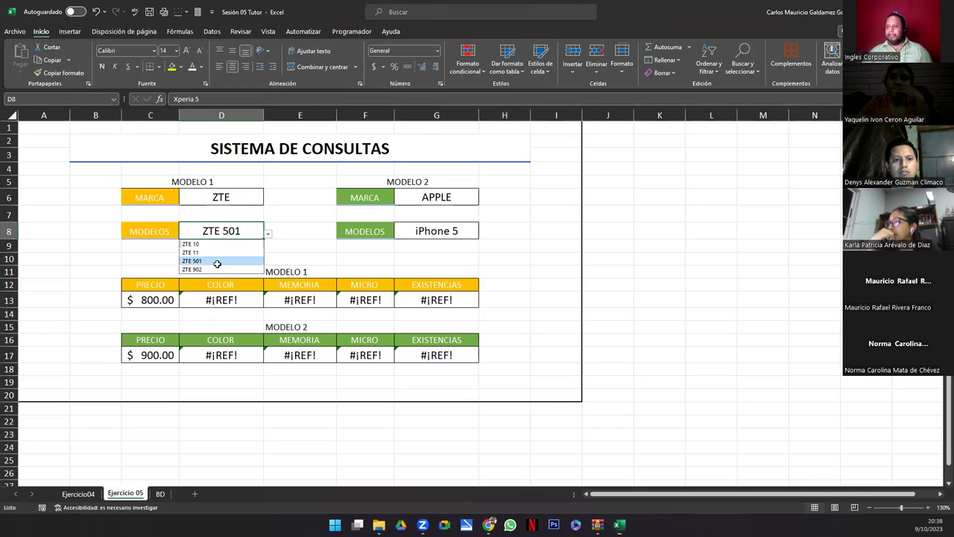
Step: Set Modelo 2 to brand MOTOROLA, model Droid Mini from the dropdowns
left_click(424, 203)
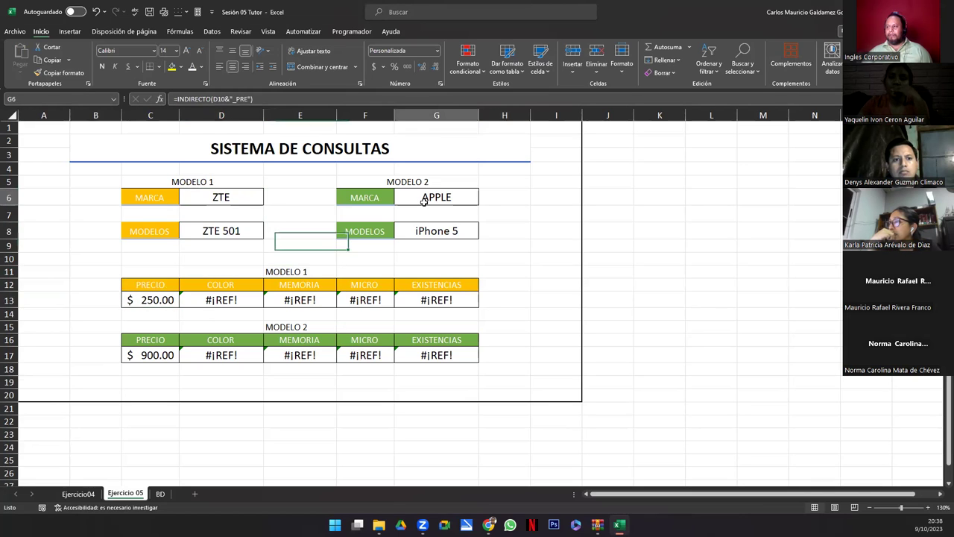
left_click(484, 203)
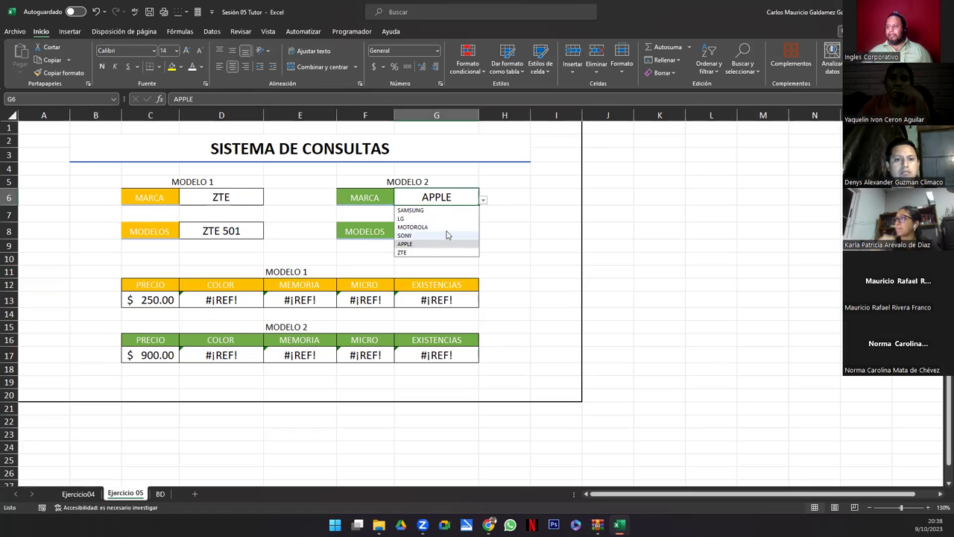
left_click(438, 227)
left_click(475, 231)
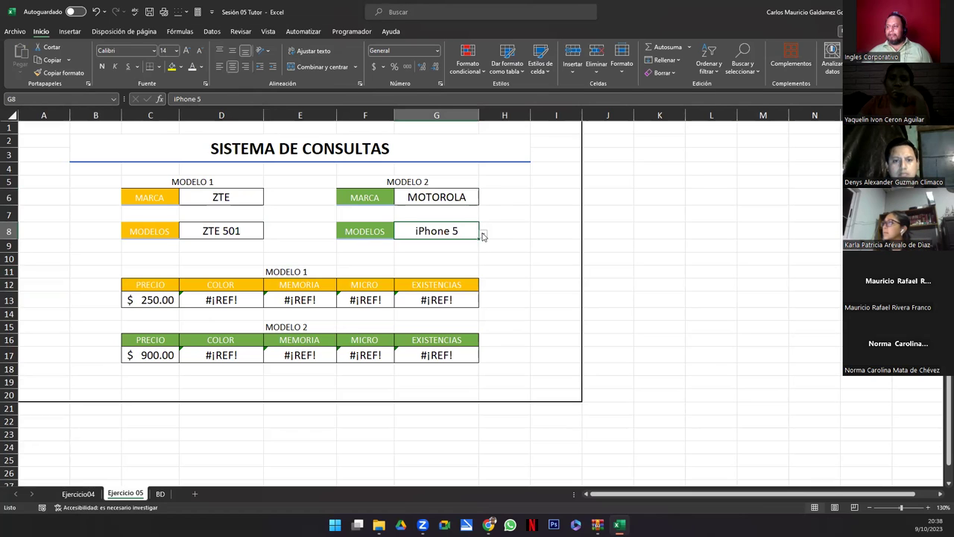
left_click(483, 233)
left_click(411, 252)
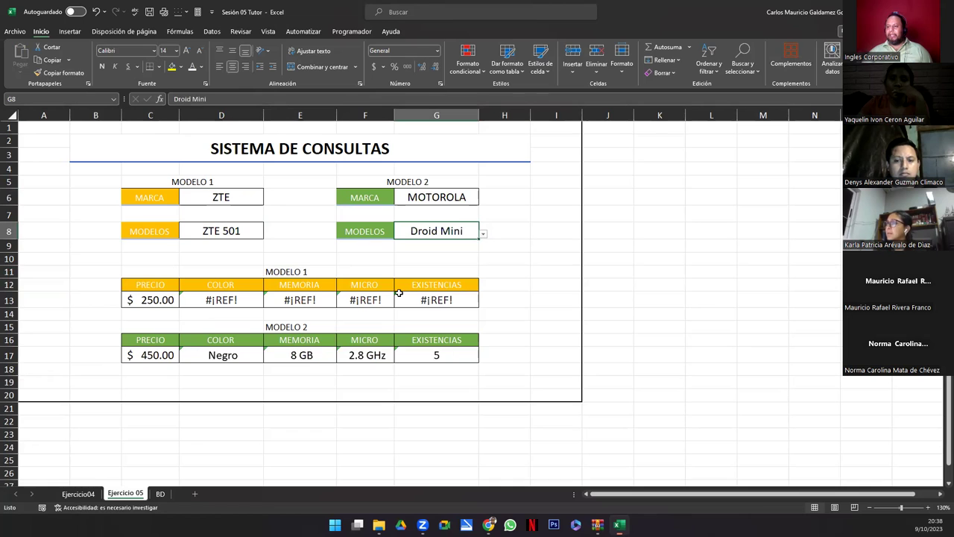
Step: Select the Modelo 1 and Modelo 2 result rows to review their resolved values
left_click(149, 356)
left_click_drag(239, 360, 437, 357)
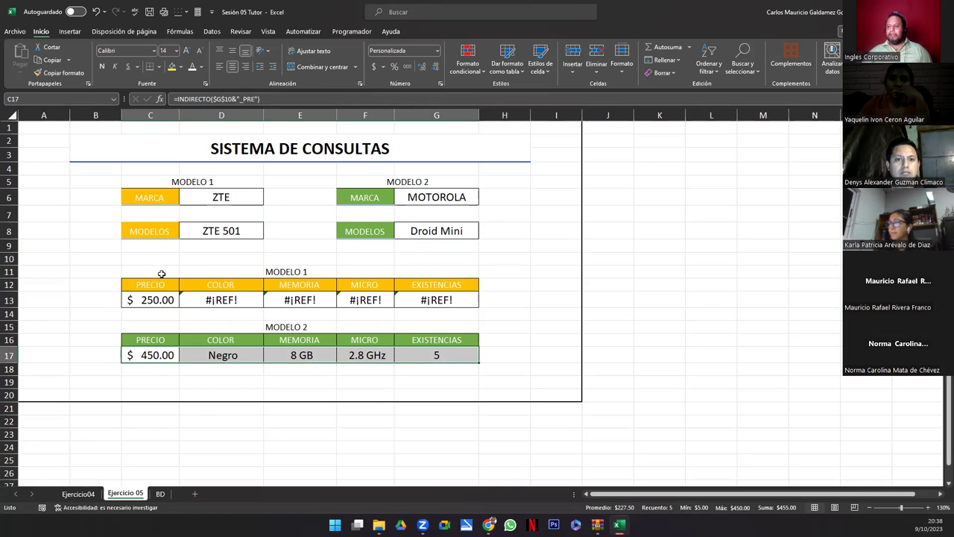
left_click_drag(199, 299, 445, 298)
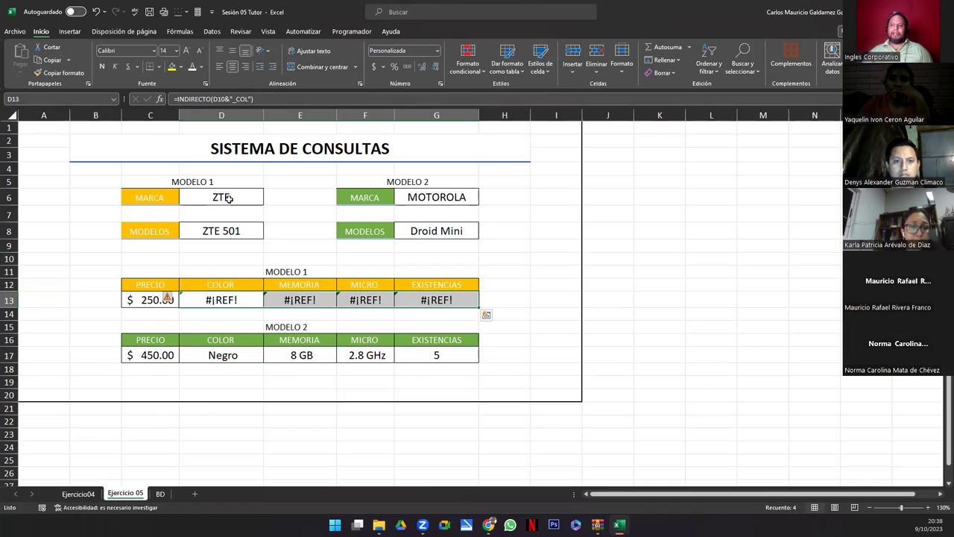
left_click_drag(223, 198, 230, 231)
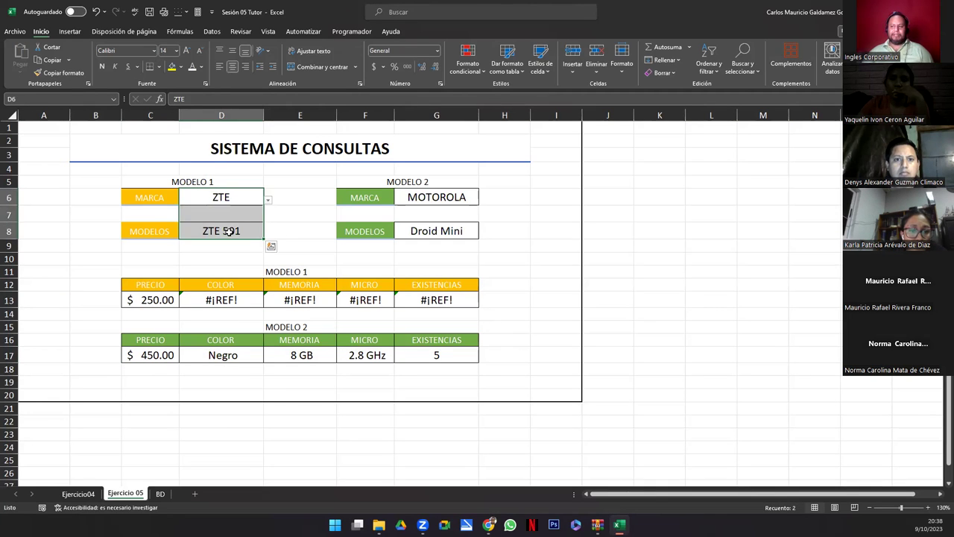
left_click_drag(154, 356, 417, 356)
Step: Inspect Modelo 2's processor formula and Modelo 1's colour, memory, processor and stock formulas
left_click(354, 349)
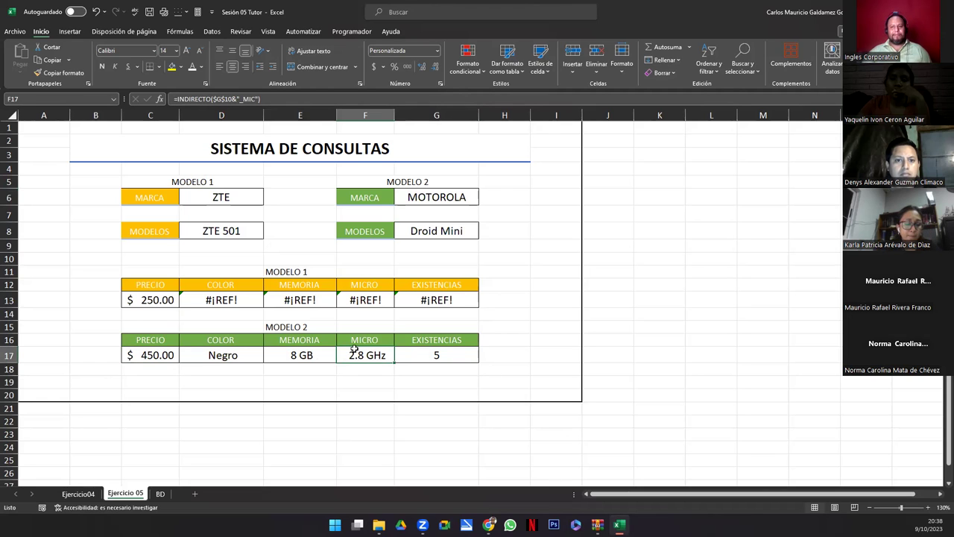
left_click(398, 339)
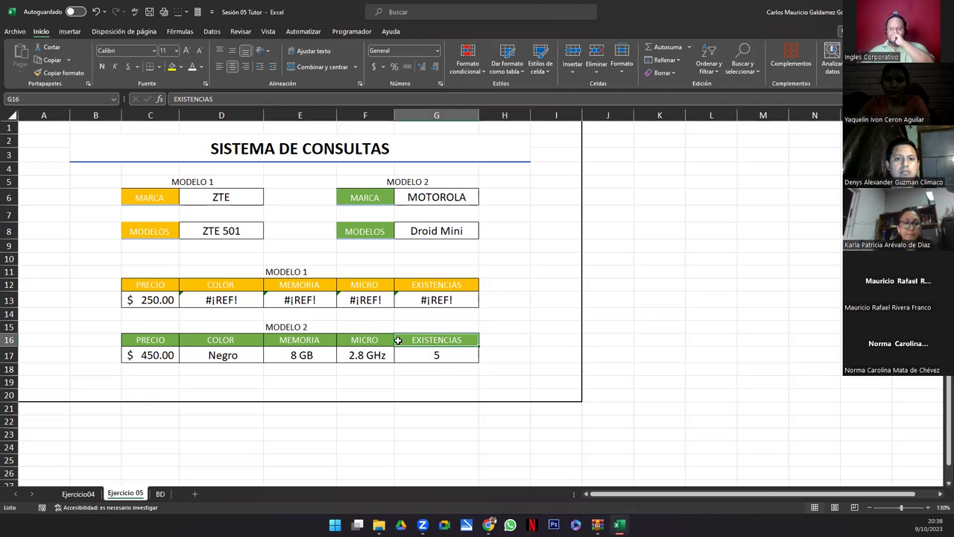
left_click(234, 299)
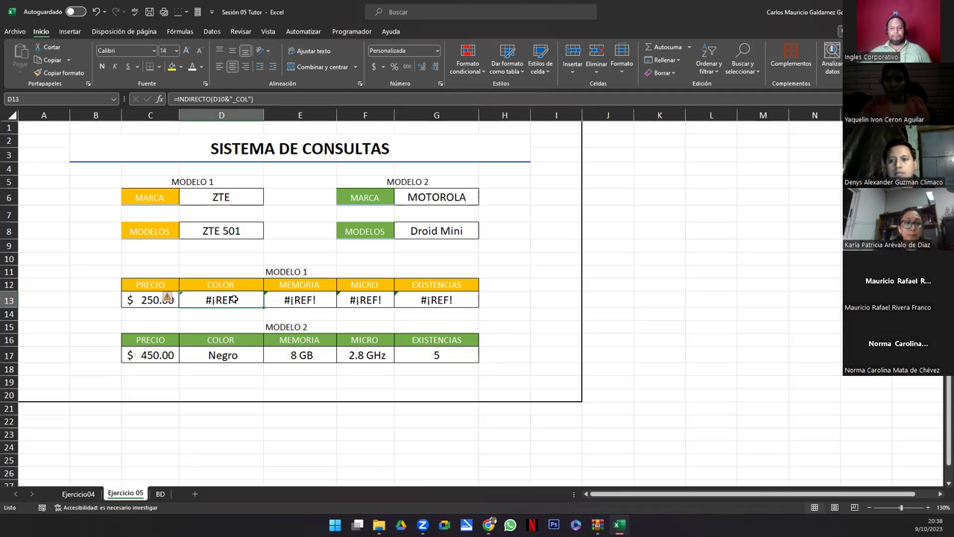
left_click(302, 302)
left_click(356, 302)
left_click(418, 301)
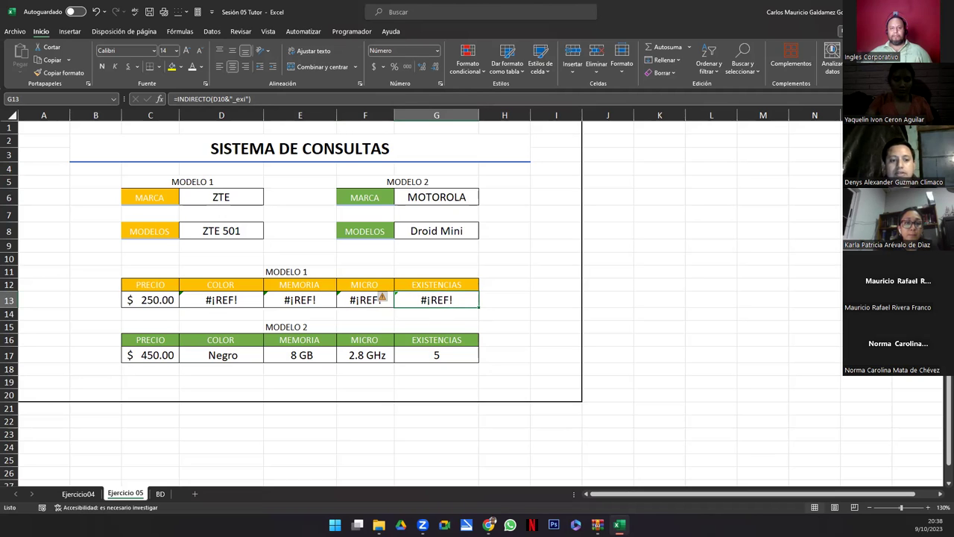
left_click(159, 493)
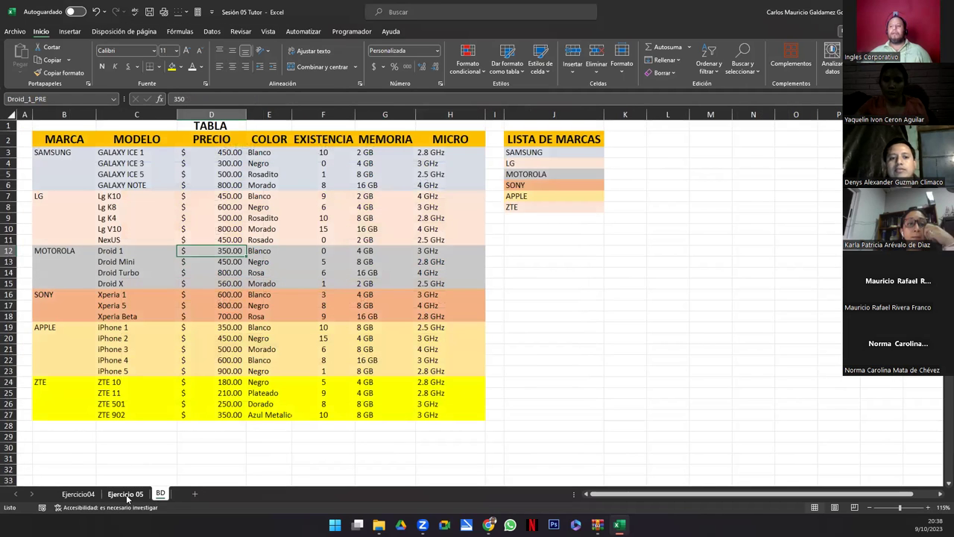
Step: On the BD sheet, move to Xperia 1's price cell and confirm it is named Xperia_1_PRE
left_click(125, 494)
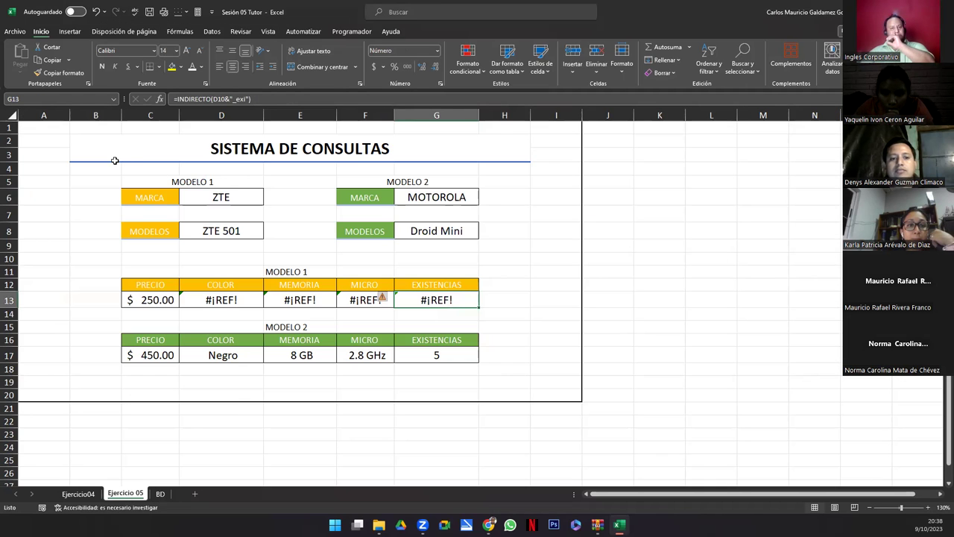
left_click(160, 493)
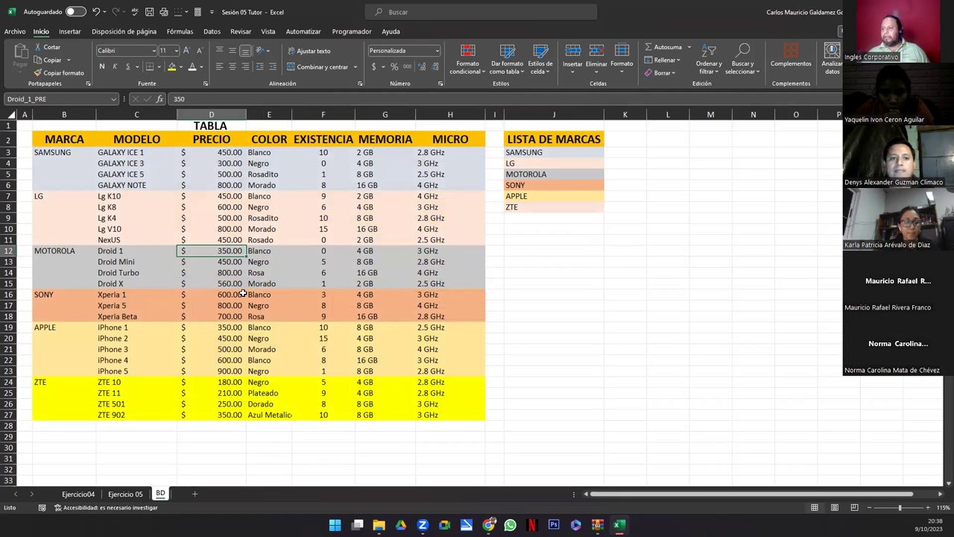
key("Right")
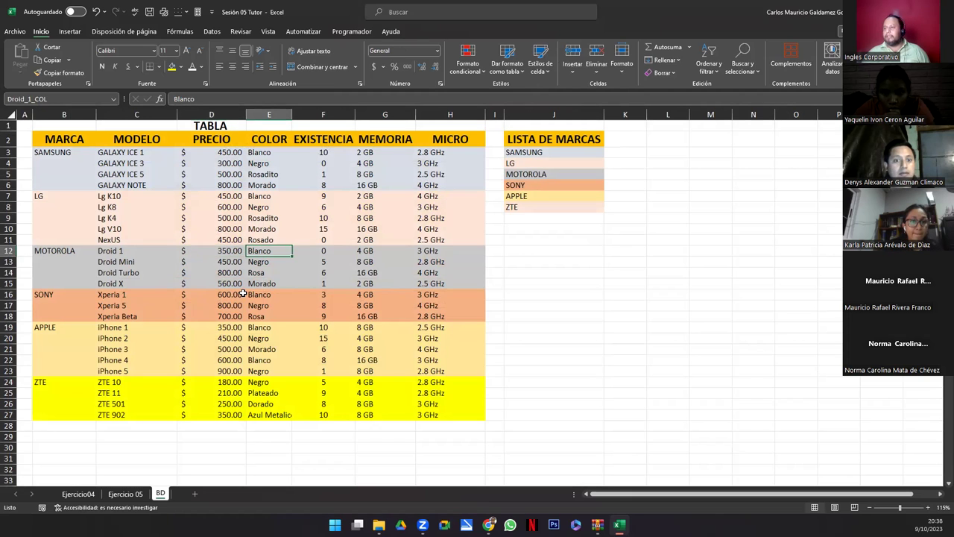
key("Right")
key("Right")
key("Right")
key("Down")
key("Down")
key("Down")
key("Down")
key("Left")
key("Left")
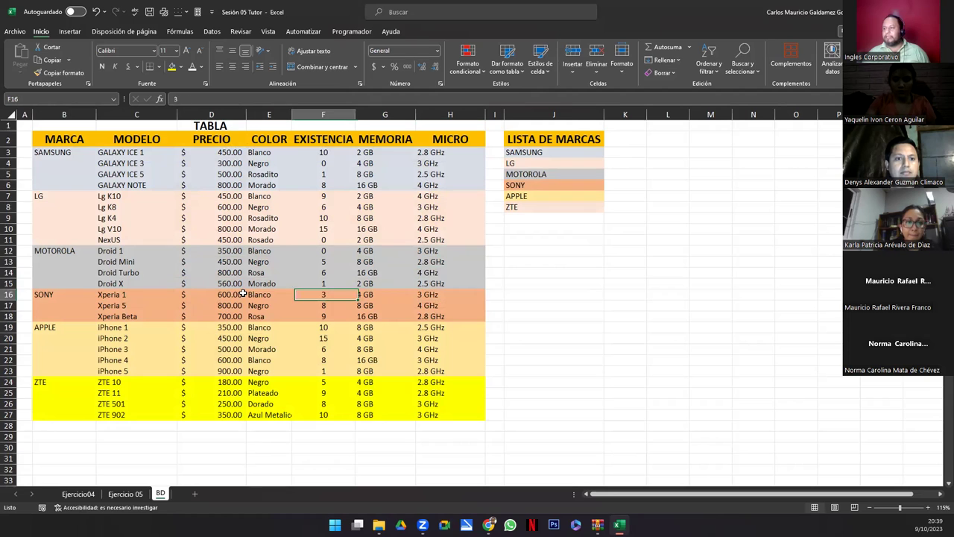
key("Left")
key("Left")
left_click(55, 99)
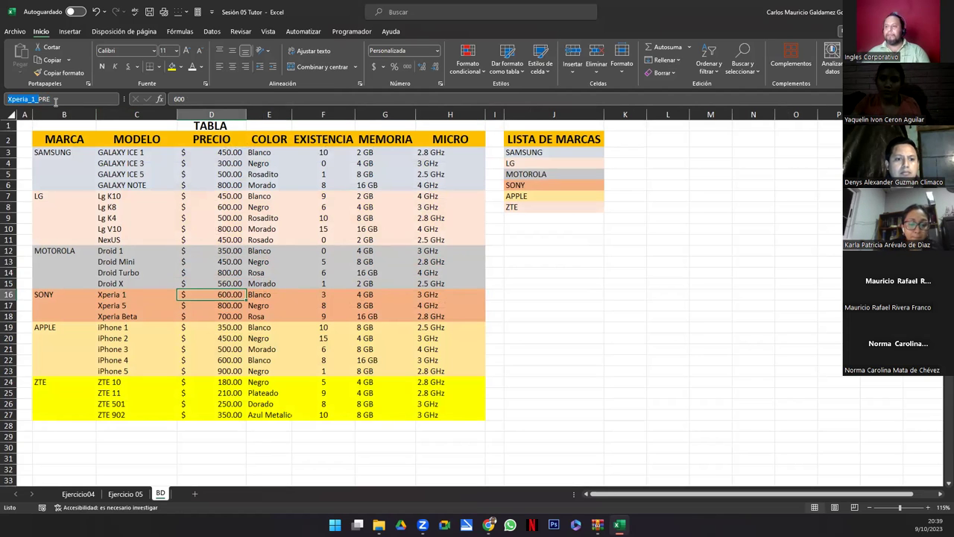
key("Right")
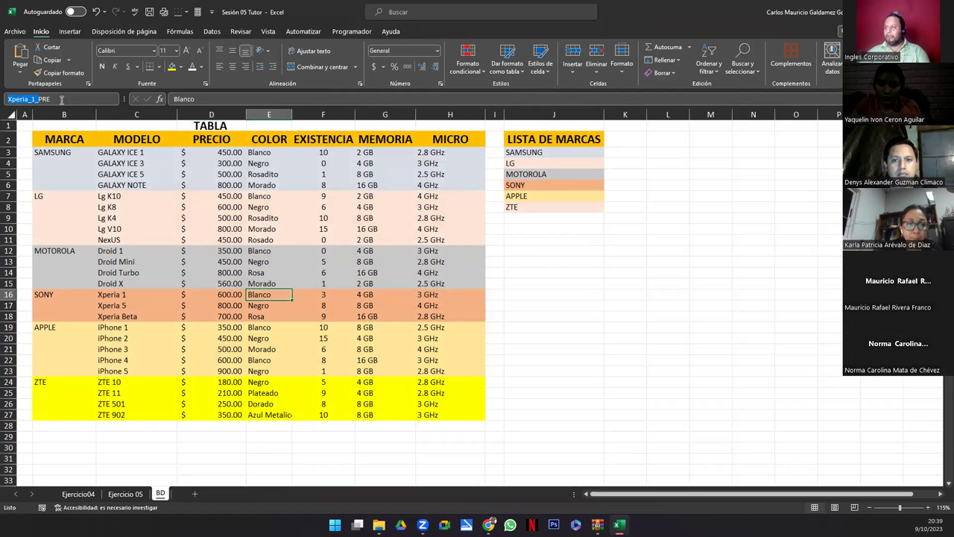
left_click(180, 32)
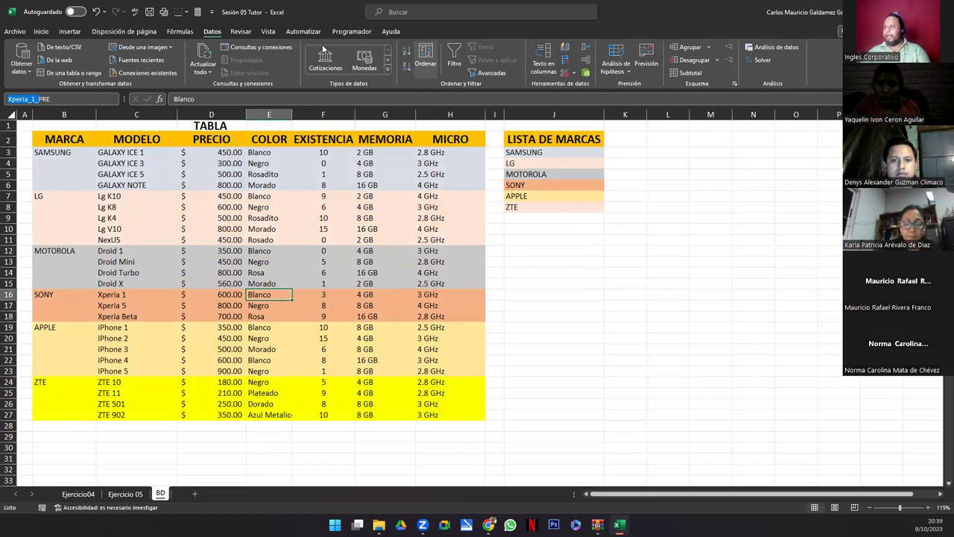
Step: Name Xperia 1's colour and stock cells Xperia_1_COL and Xperia_1_EXI
left_click(412, 47)
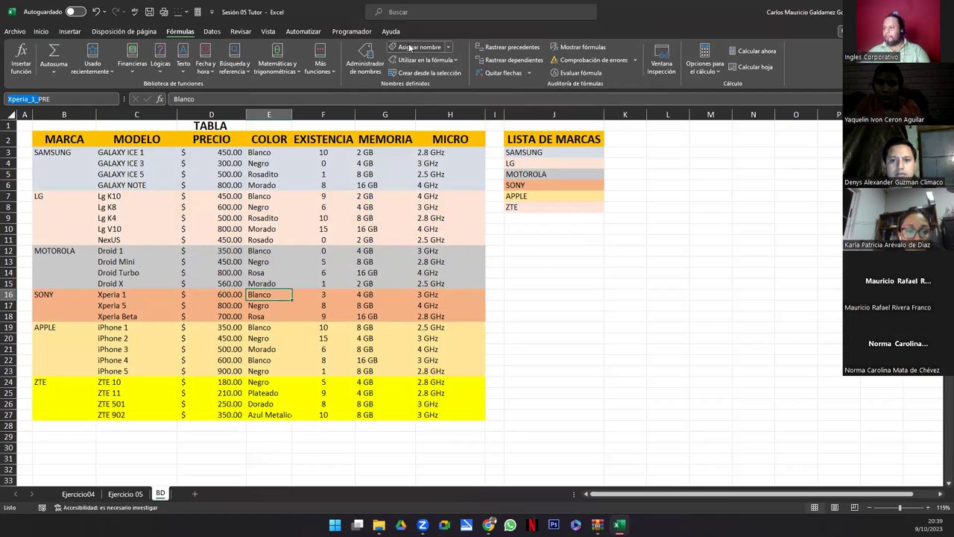
type("Xperia_1_")
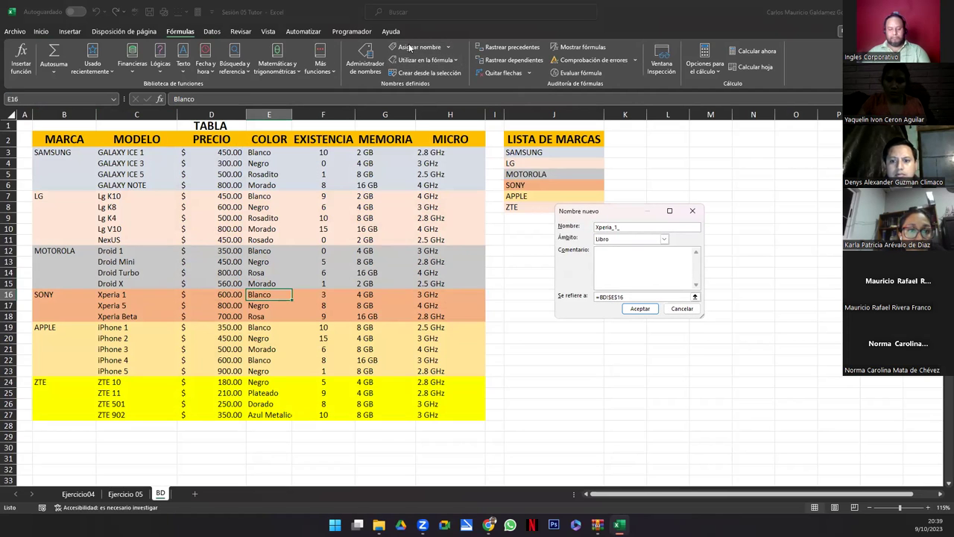
type("olor")
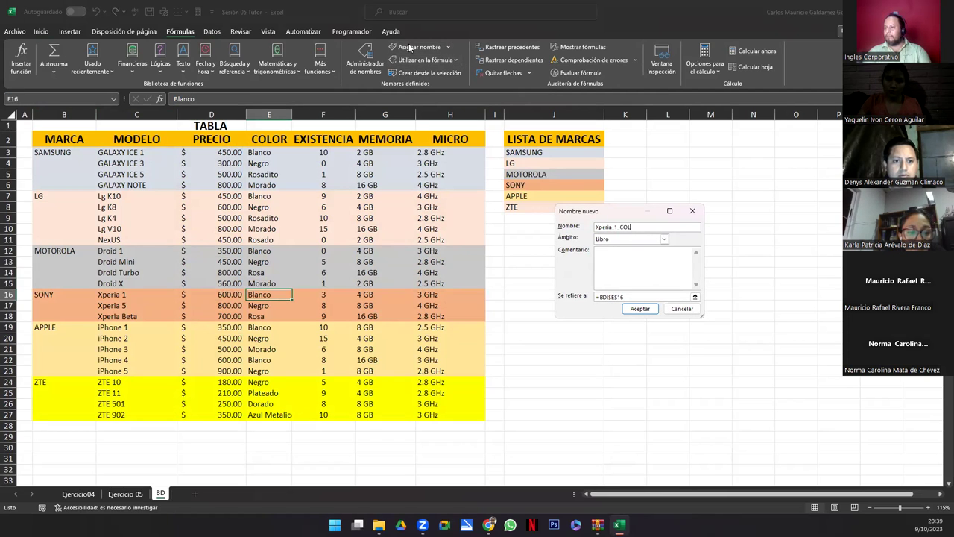
key("Return")
key("Right")
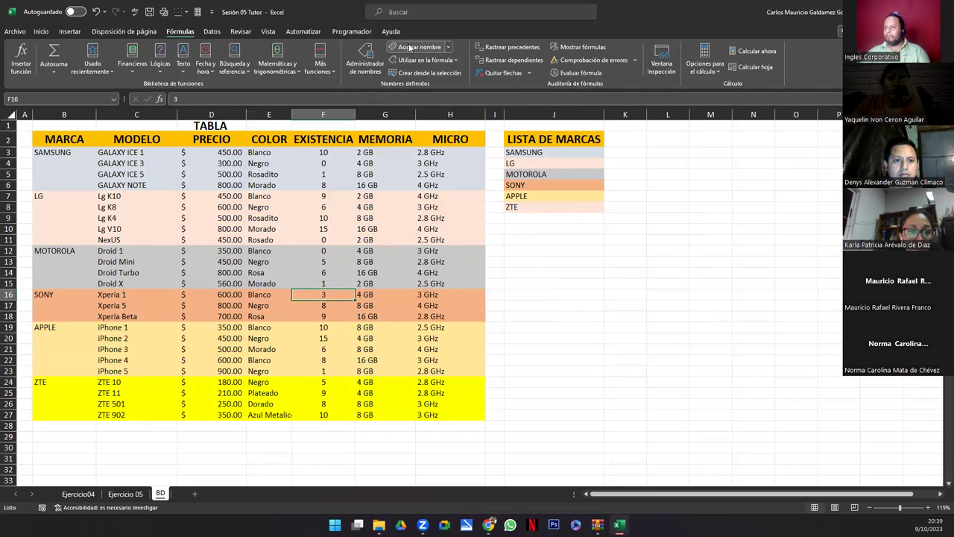
left_click(410, 47)
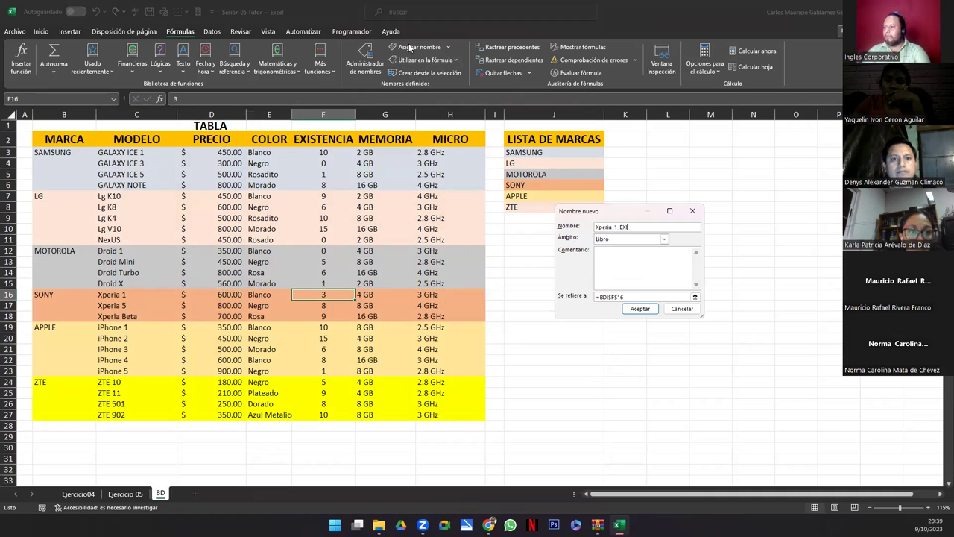
type("Xperia_1_EXI")
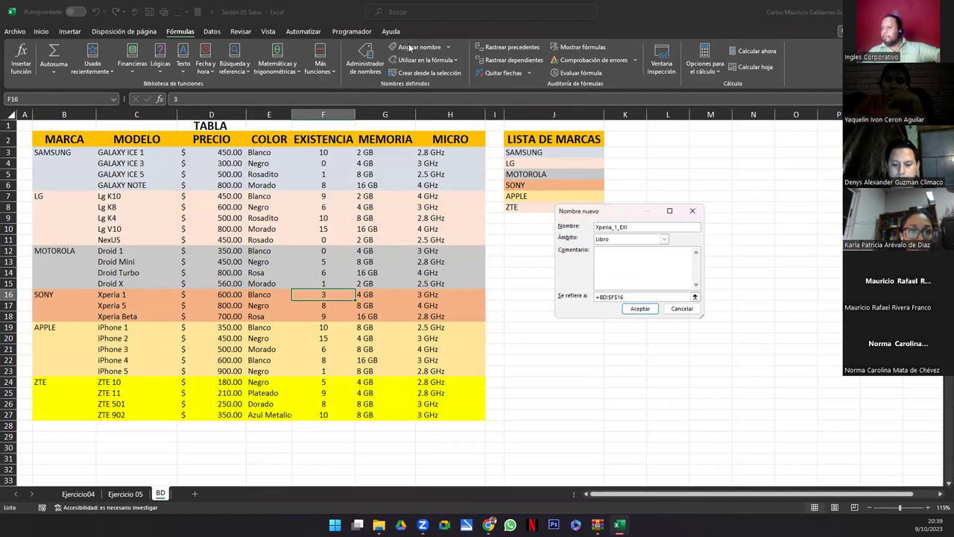
key("Return")
Step: Name Xperia 1's memory and processor cells Xperia_1_MEM and Xperia_1_MIC
key("Right")
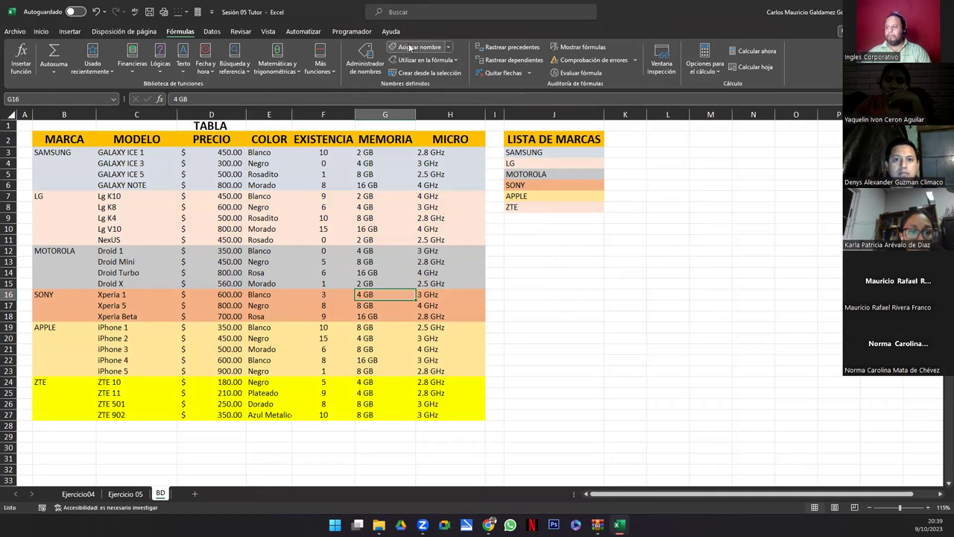
left_click(409, 47)
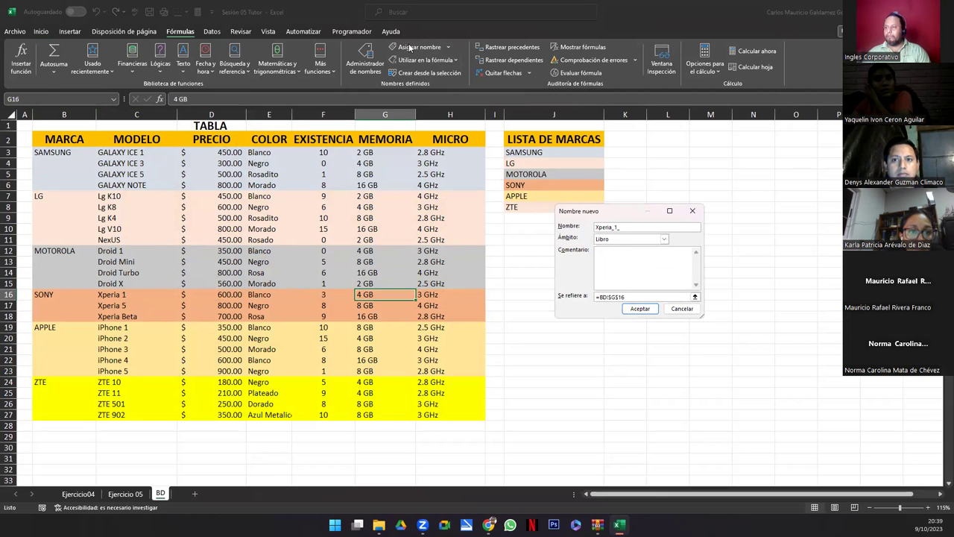
type("MEM")
key("Return")
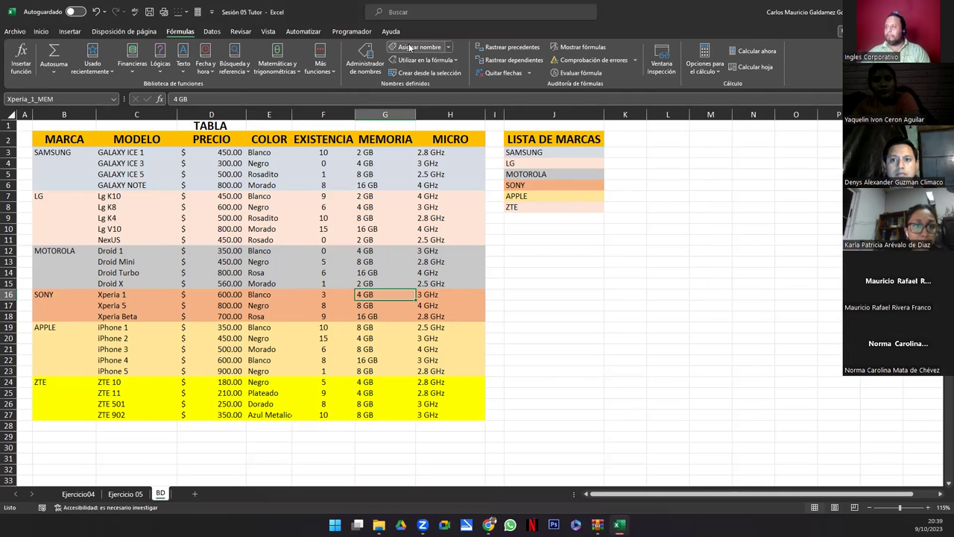
key("Right")
left_click(410, 47)
type("Xperia_1_")
type("IC")
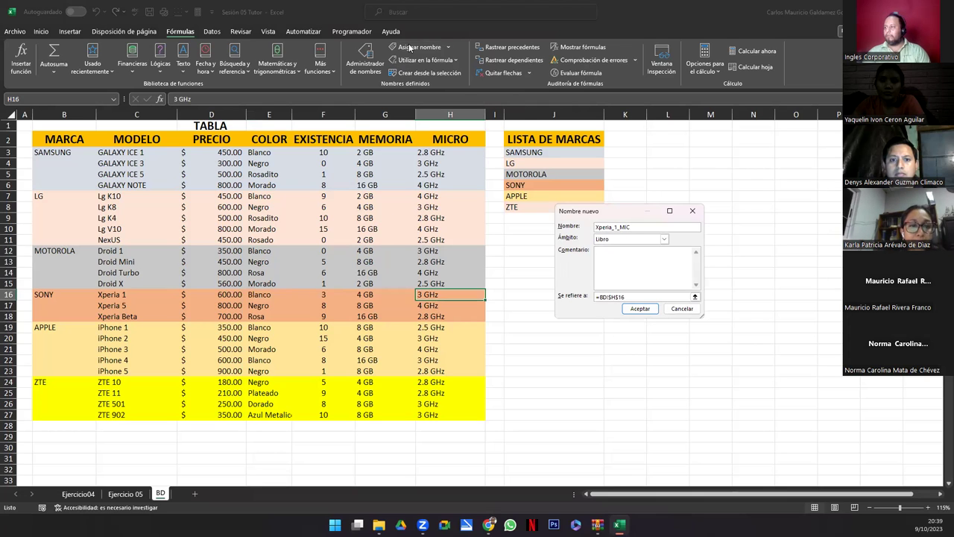
key("Return")
key("Left")
key("Left")
key("Left")
key("Down")
Step: Check Xperia 5's price name, then name its colour and stock cells Xperia_5_COL and Xperia_5_EXI
left_click(84, 97)
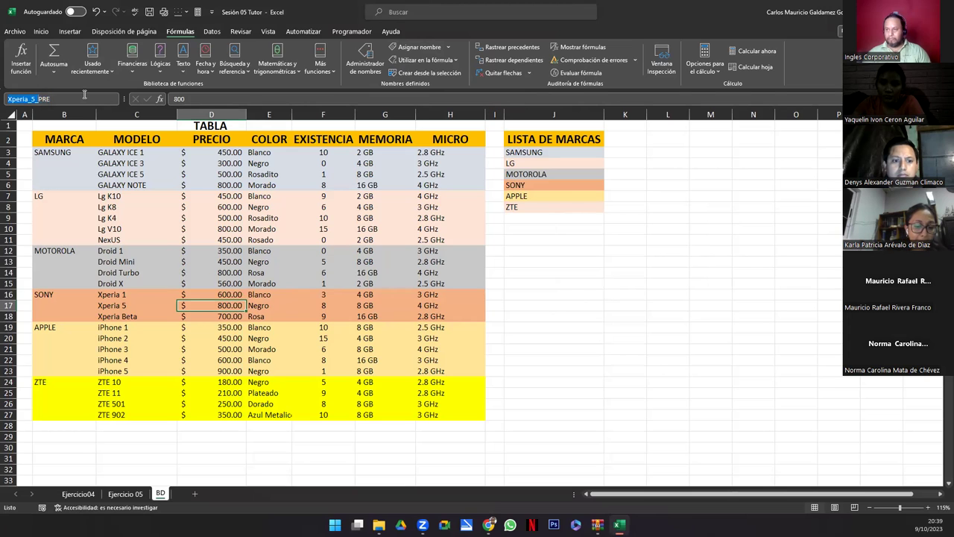
key("Escape")
key("Right")
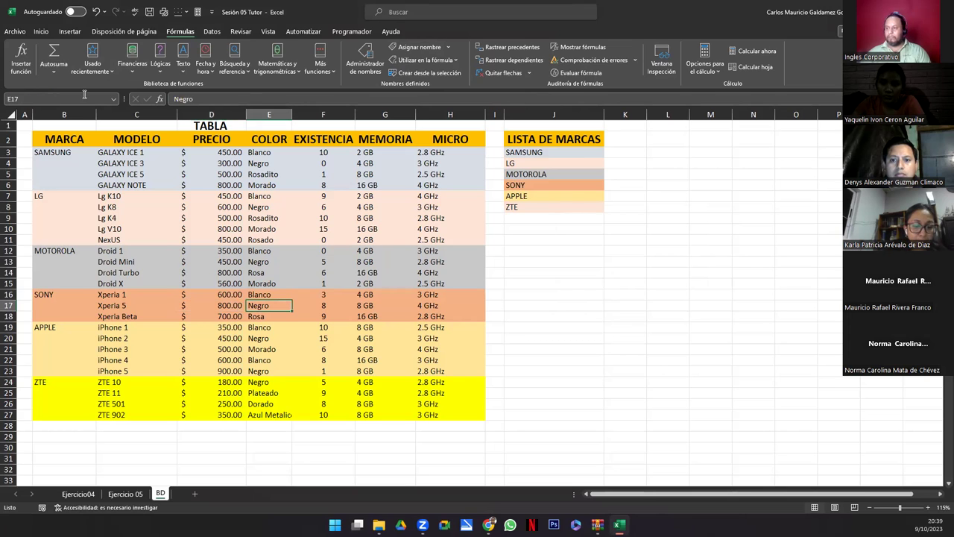
left_click(402, 49)
key("End")
type("_")
type("L")
key("Return")
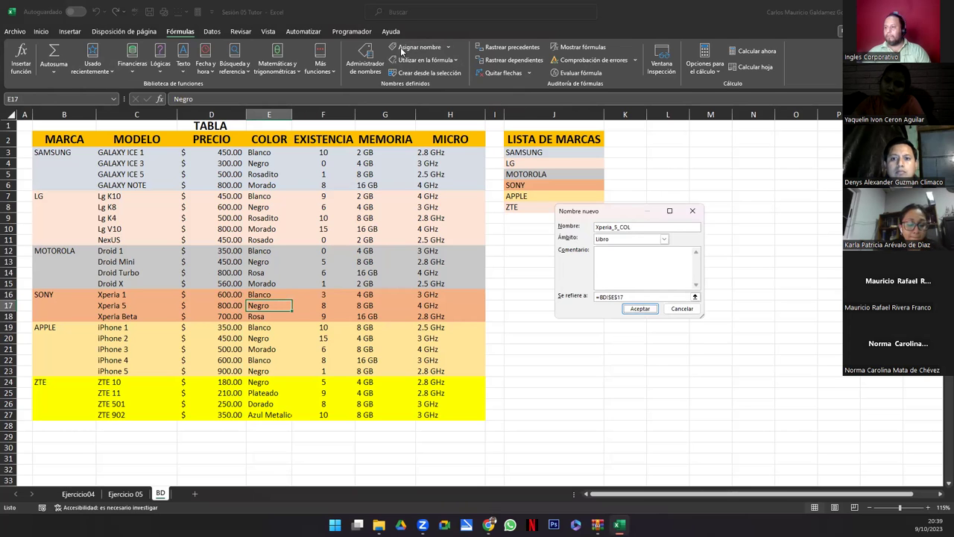
key("Right")
left_click(403, 49)
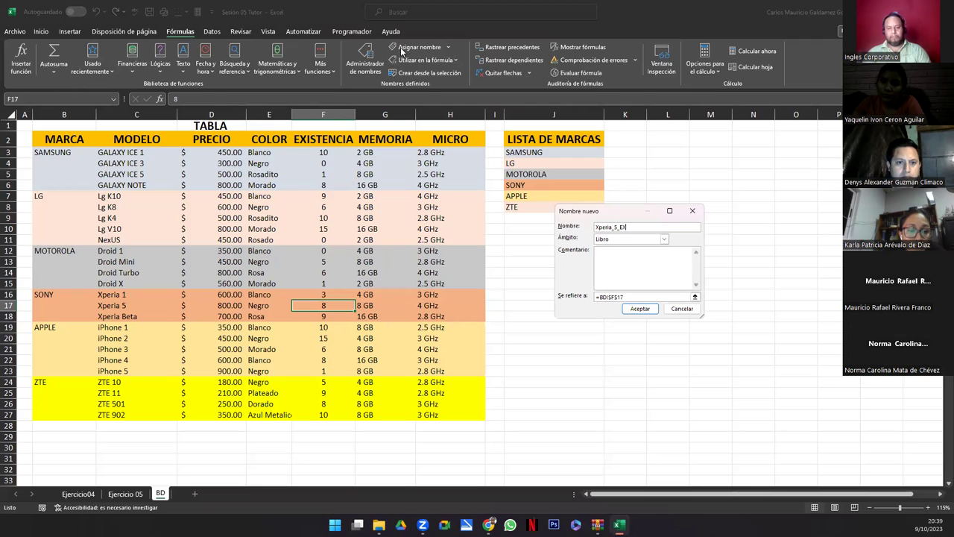
key("Return")
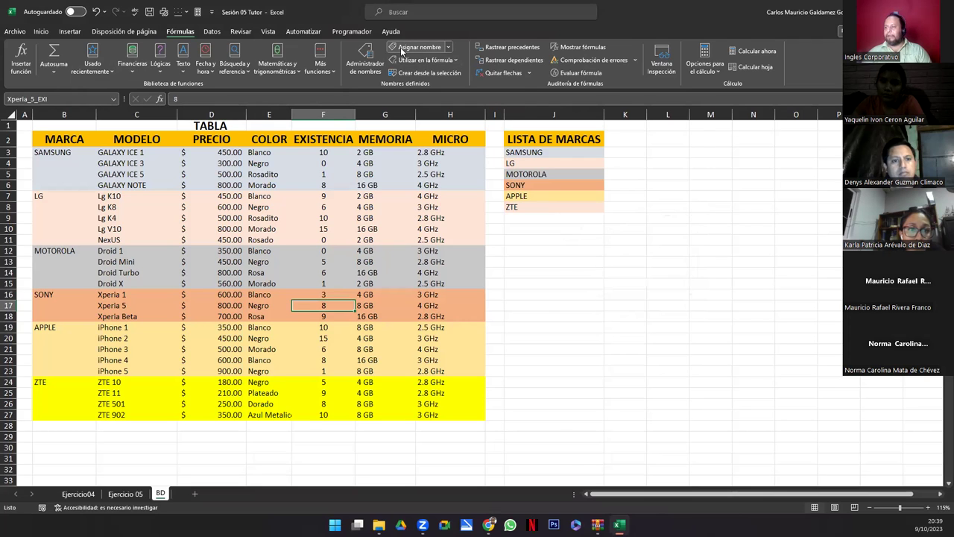
Step: Name Xperia 5's memory and micro cells Xperia_5_MEM and Xperia_5_MIC, undoing a stray H17 entry
key("Right")
left_click(402, 49)
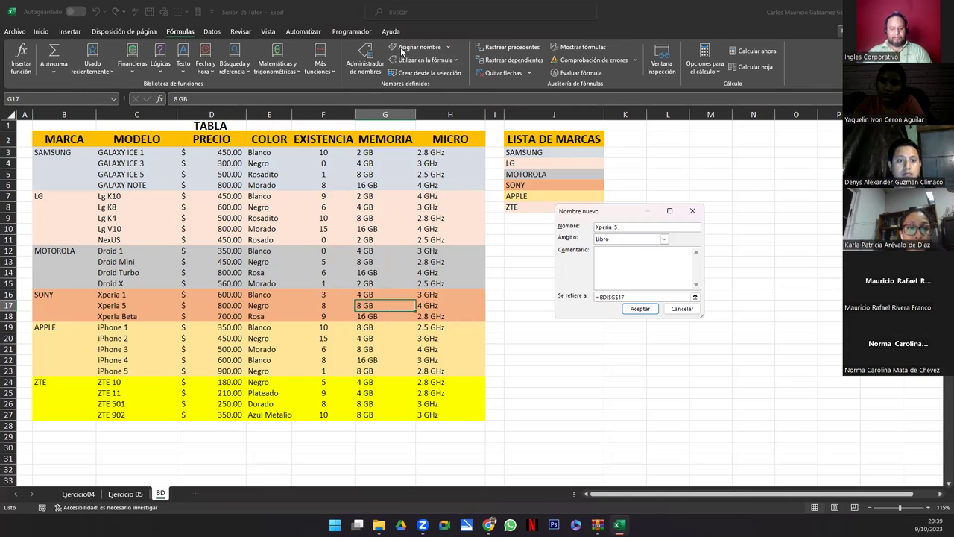
key("Return")
key("Right")
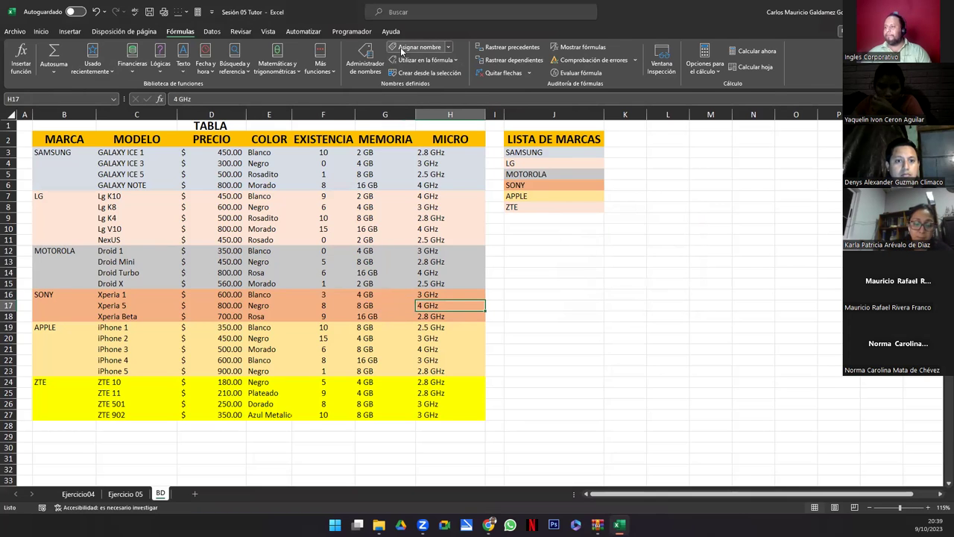
left_click(403, 49)
type("Xperia_5_MIC")
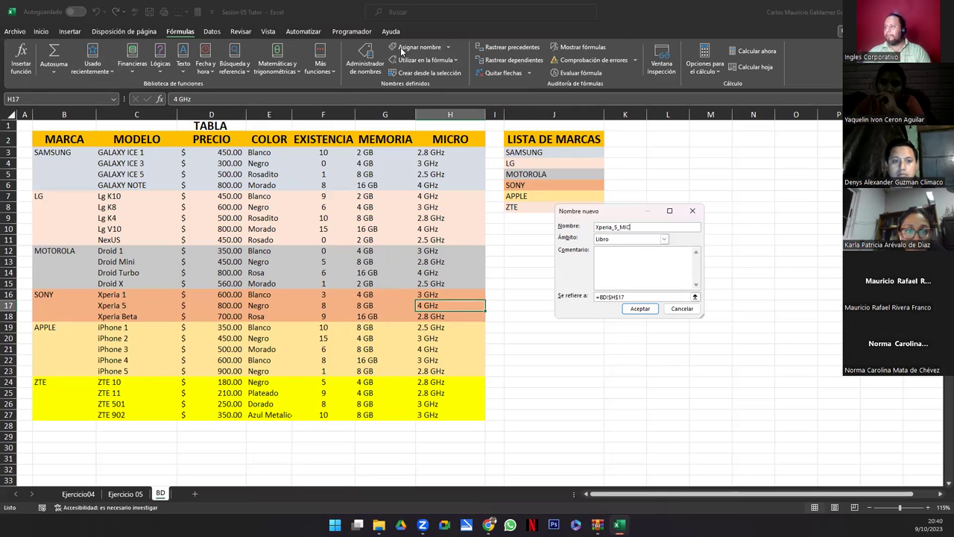
key("Return")
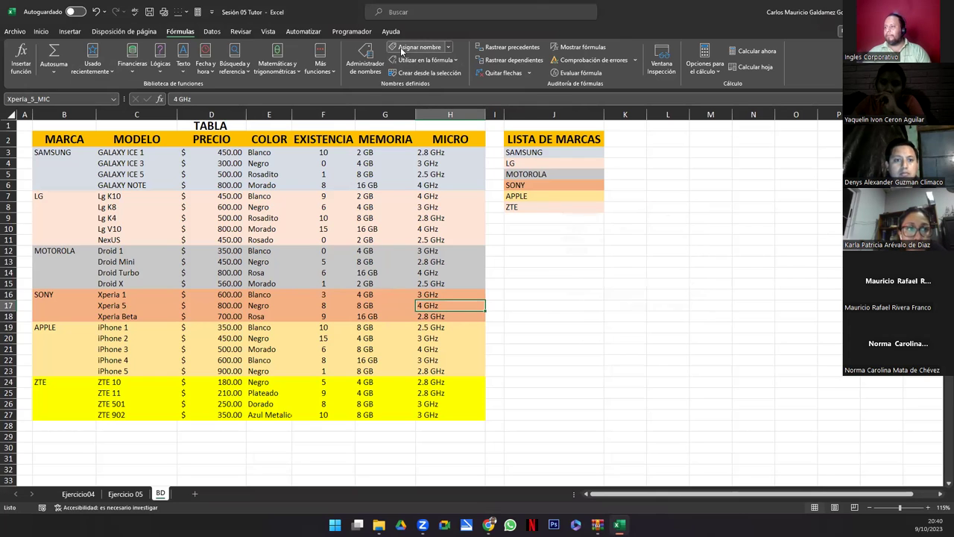
key("Down")
key("Left")
key("Left")
key("Left")
key("ctrl+z")
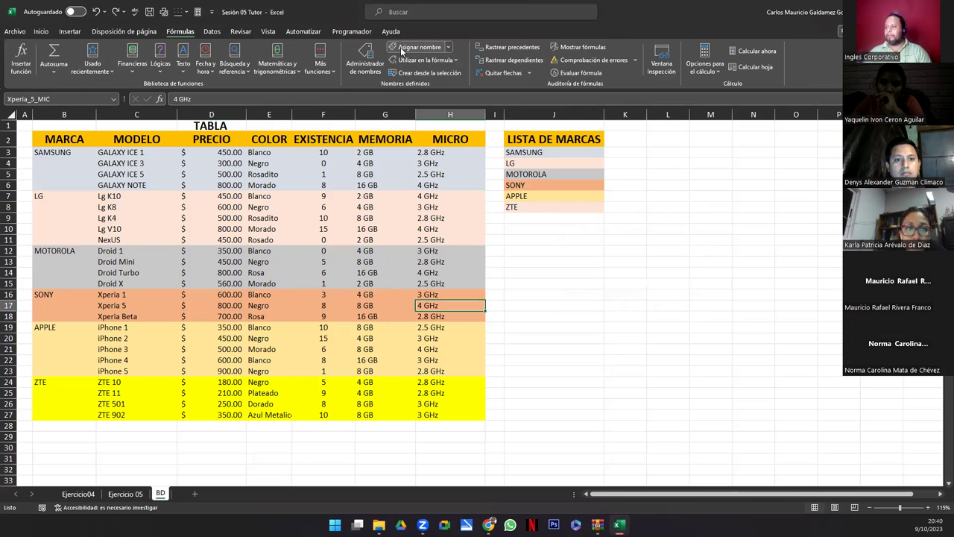
key("Down")
key("Left")
Step: Check the Xperia Beta price name, then name the colour cell Xperia_Beta_COL
key("Left")
key("Left")
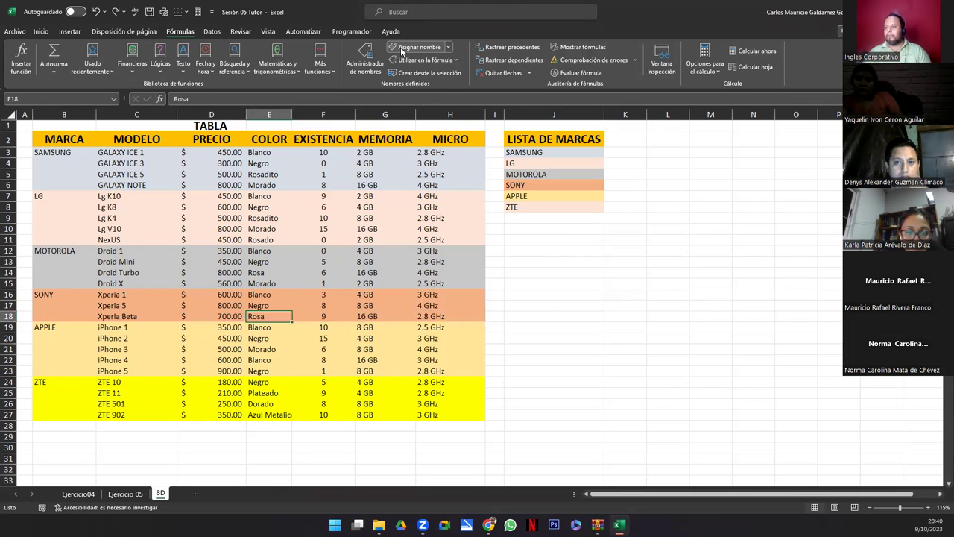
key("Left")
left_click(79, 98)
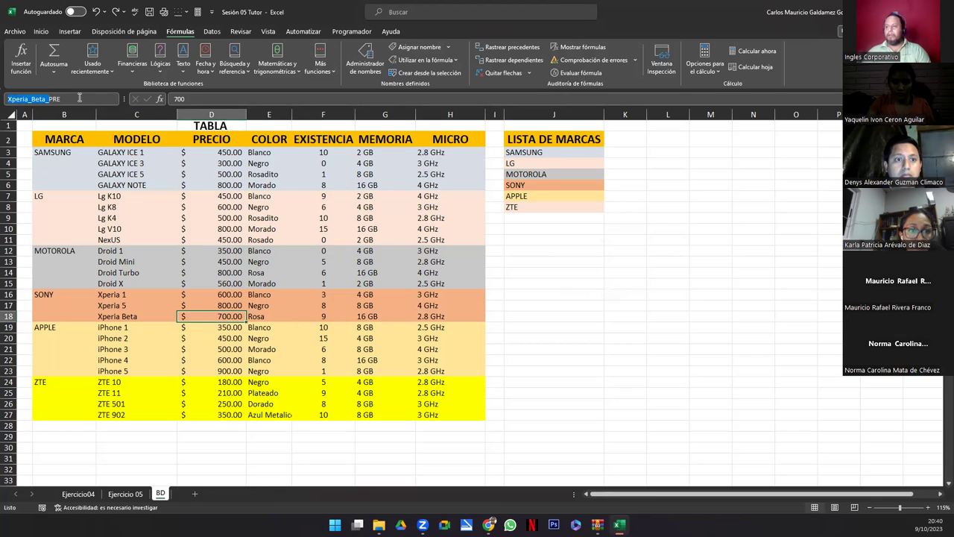
key("Escape")
key("Right")
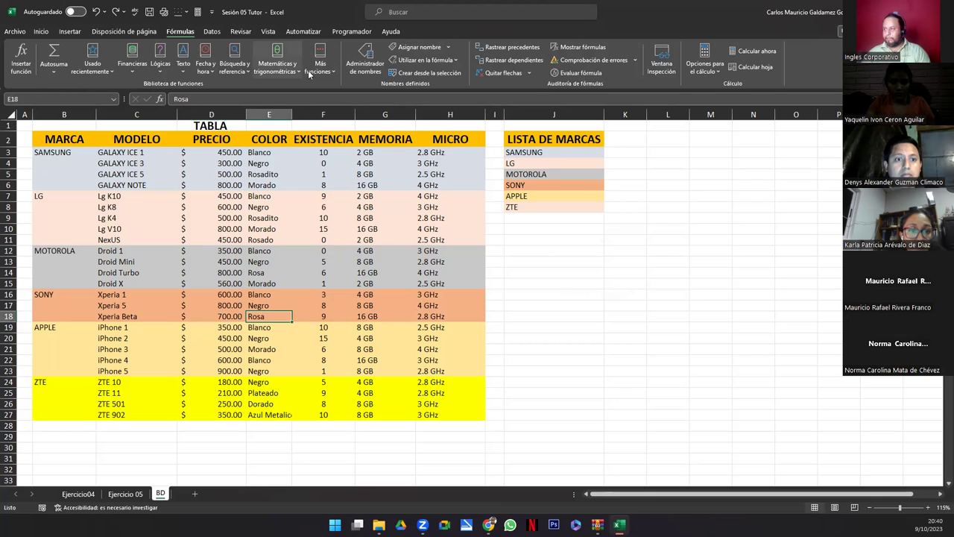
left_click(414, 47)
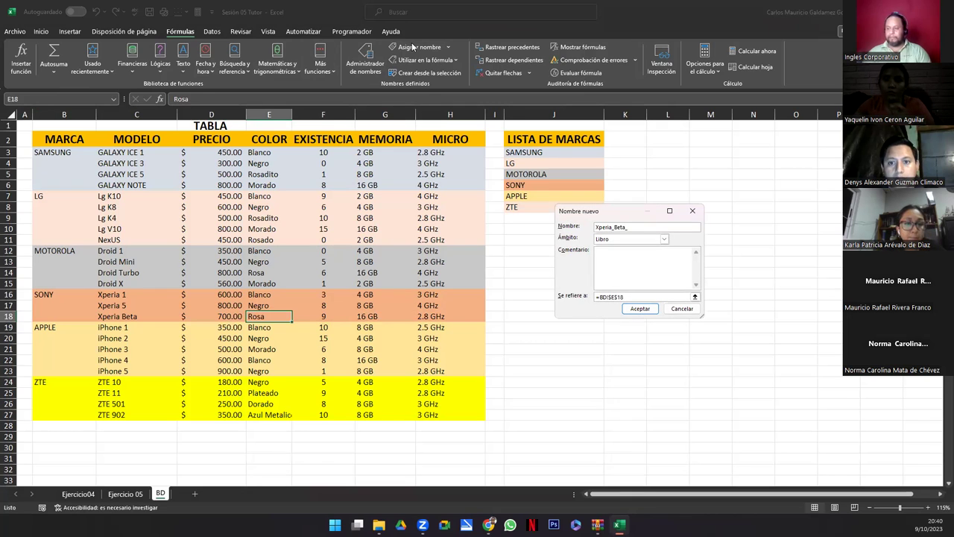
type("COL")
key("Return")
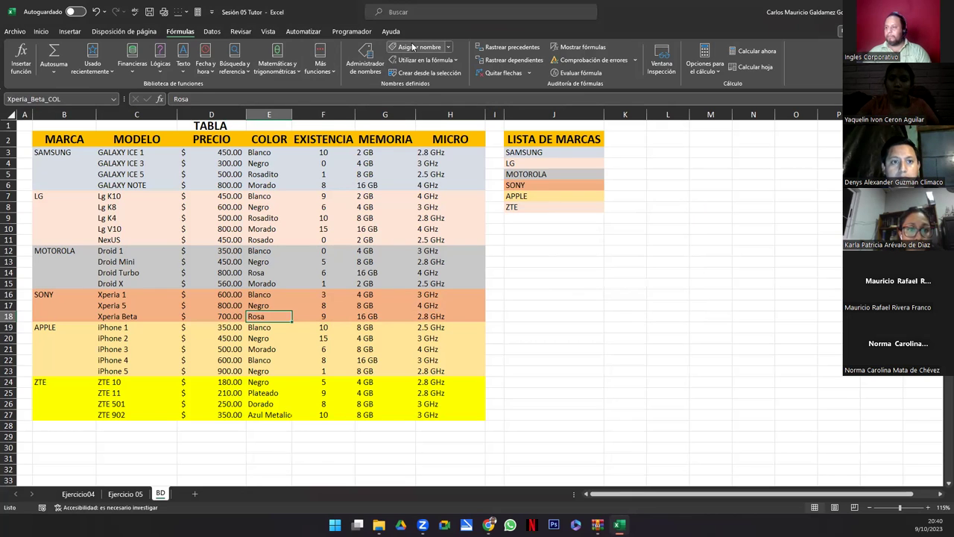
Step: Name the Xperia Beta stock and memory cells Xperia_Beta_EXI and Xperia_Beta_MEM
key("Right")
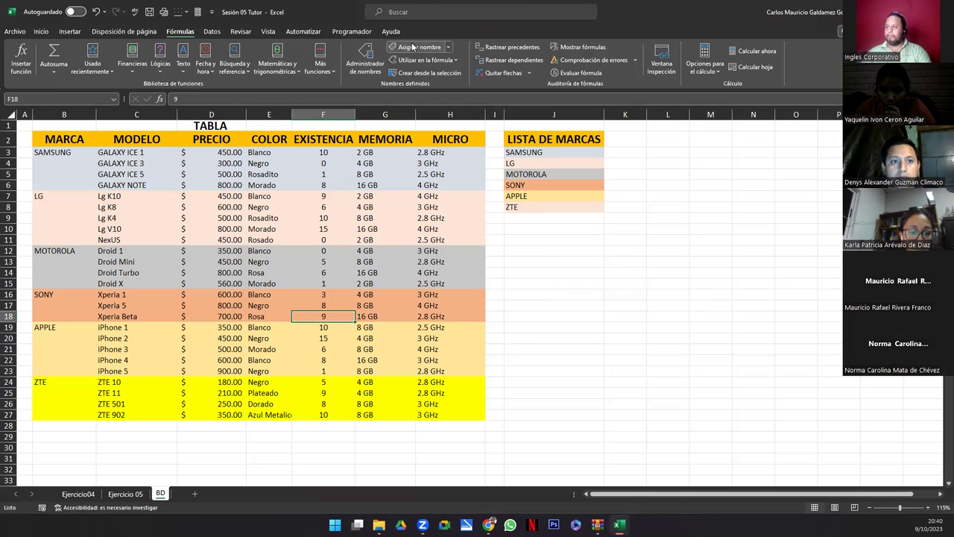
left_click(414, 47)
type("Xperia_Beta_")
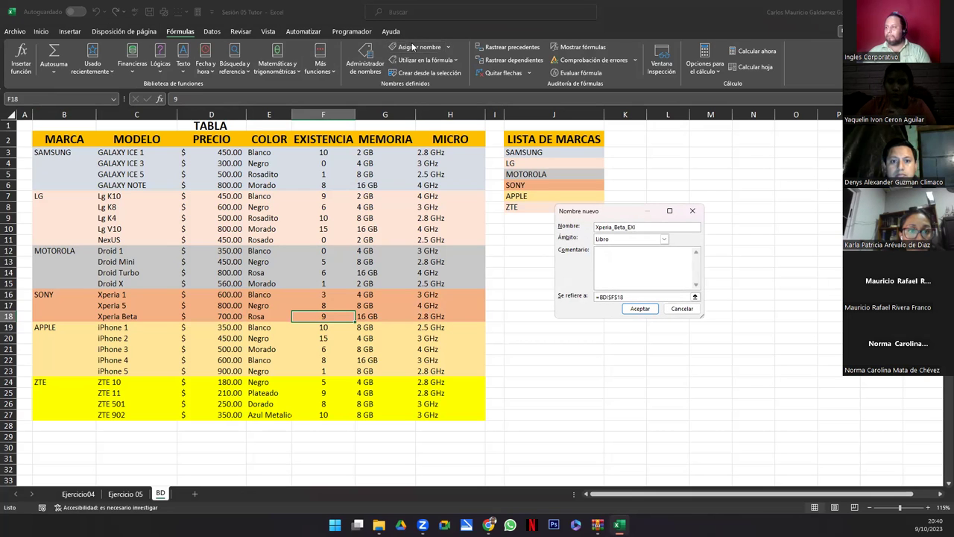
key("Return")
key("Right")
left_click(413, 47)
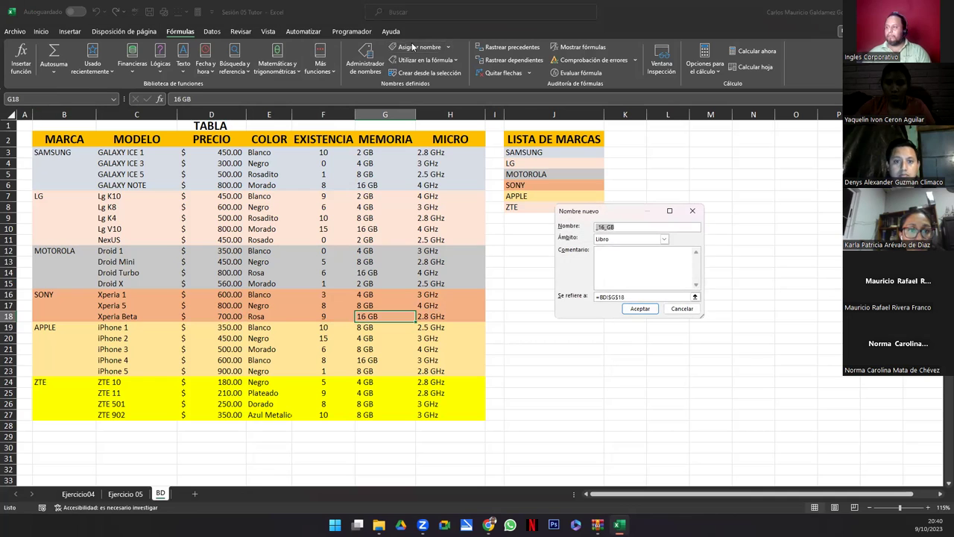
type("Xperia_Beta_")
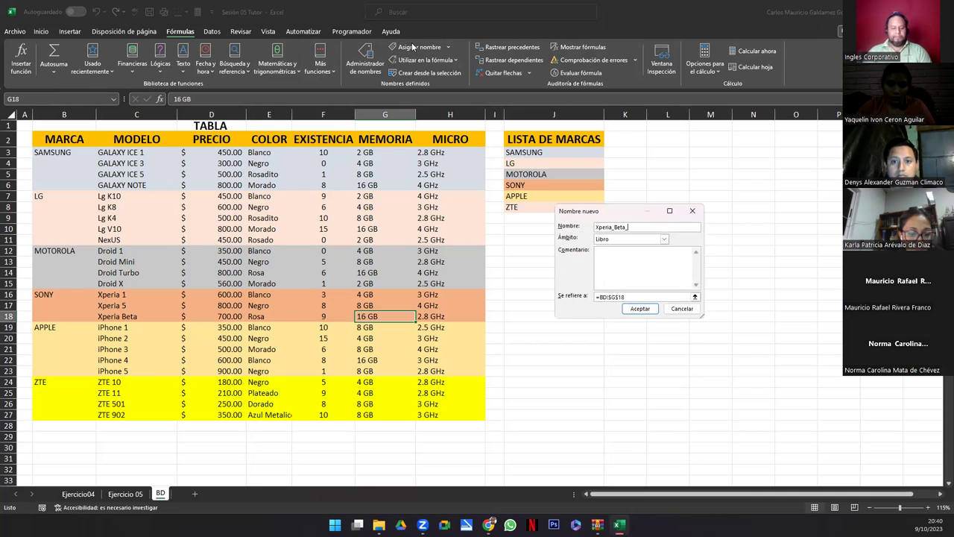
key("Return")
Step: Name the Xperia Beta micro cell Xperia_Beta_MIC
key("Right")
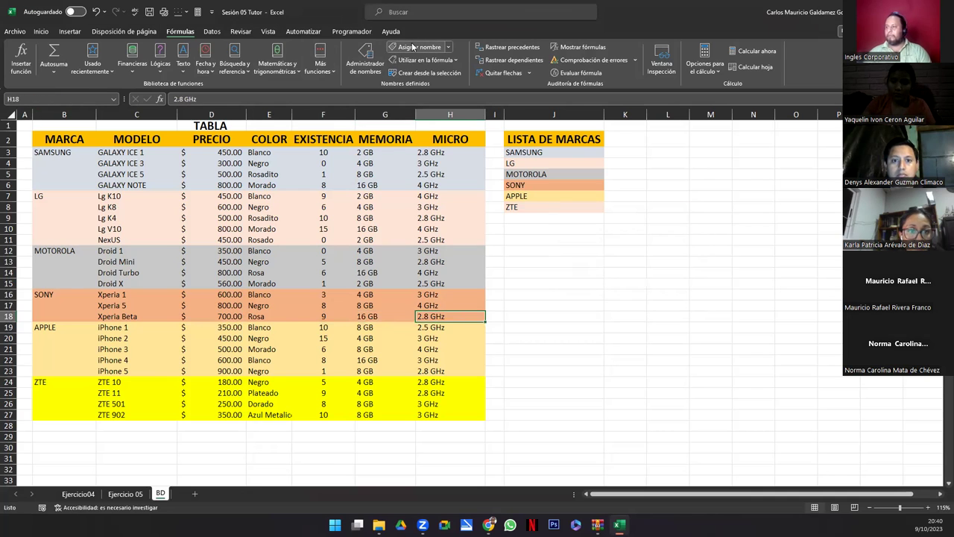
left_click(413, 47)
type("Xperia_Beta_")
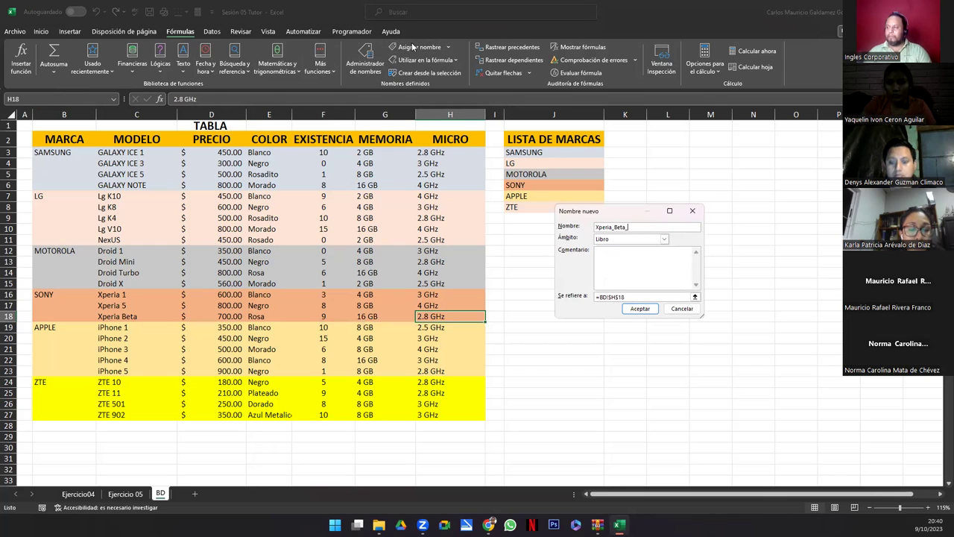
type("MIC")
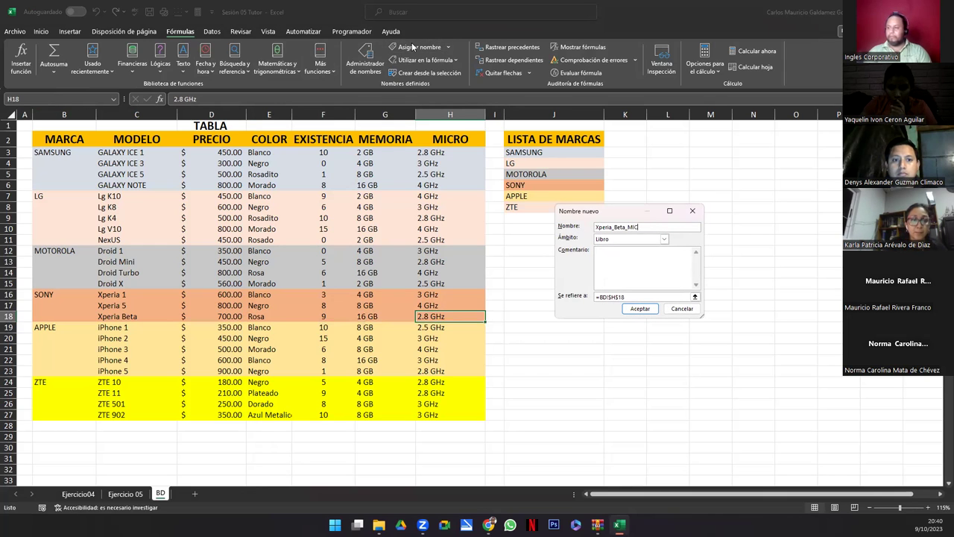
key("Return")
key("Down")
key("Left")
key("Left")
key("Left")
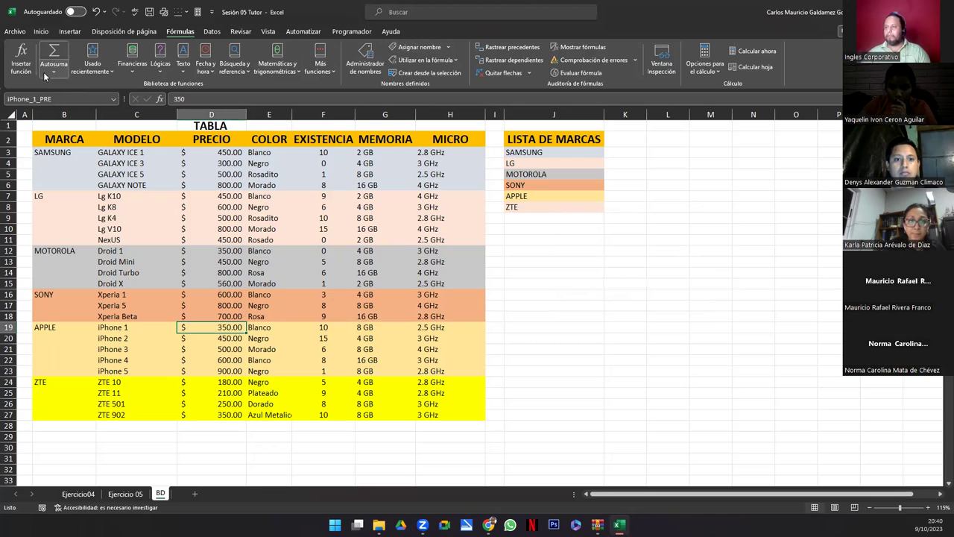
Step: Check the iPhone 1 price name, then name its colour and stock cells iPhone_1_COL and iPhone_1_EXI
left_click(58, 99)
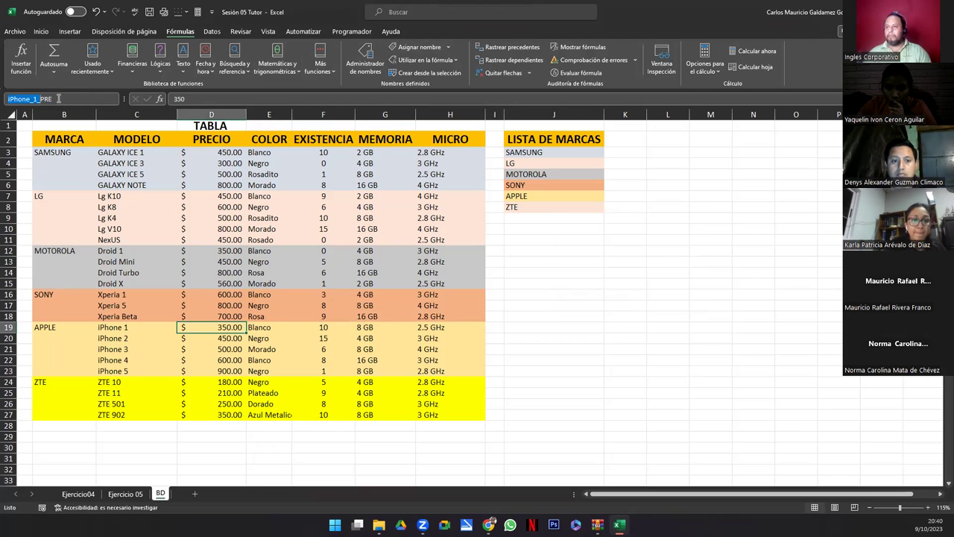
key("Escape")
key("Right")
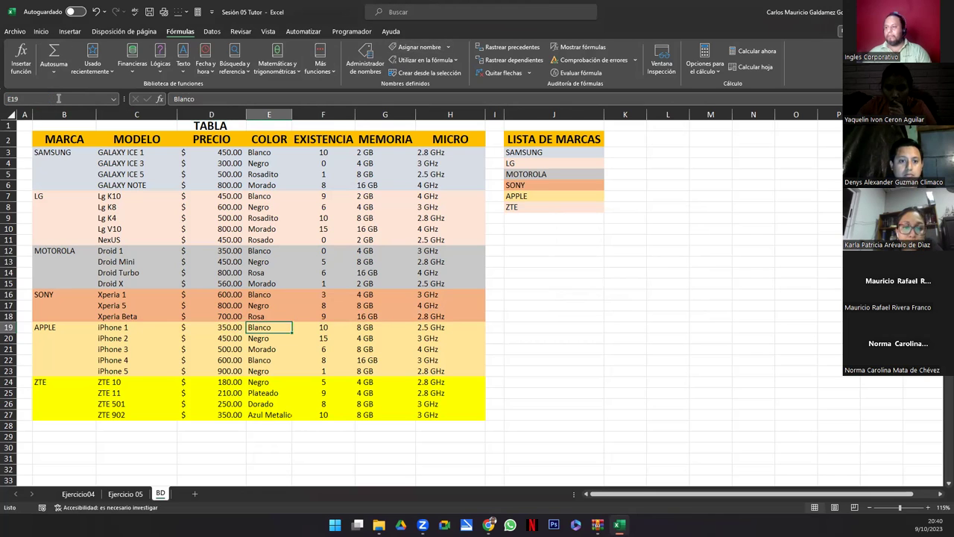
left_click(405, 47)
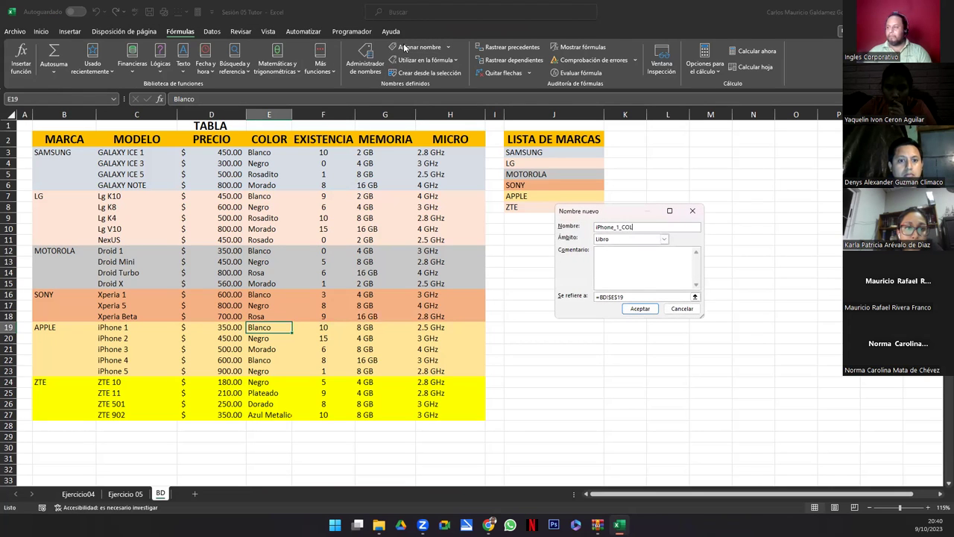
key("Tab")
key("Return")
key("Right")
left_click(405, 47)
type("iPhone_1_E")
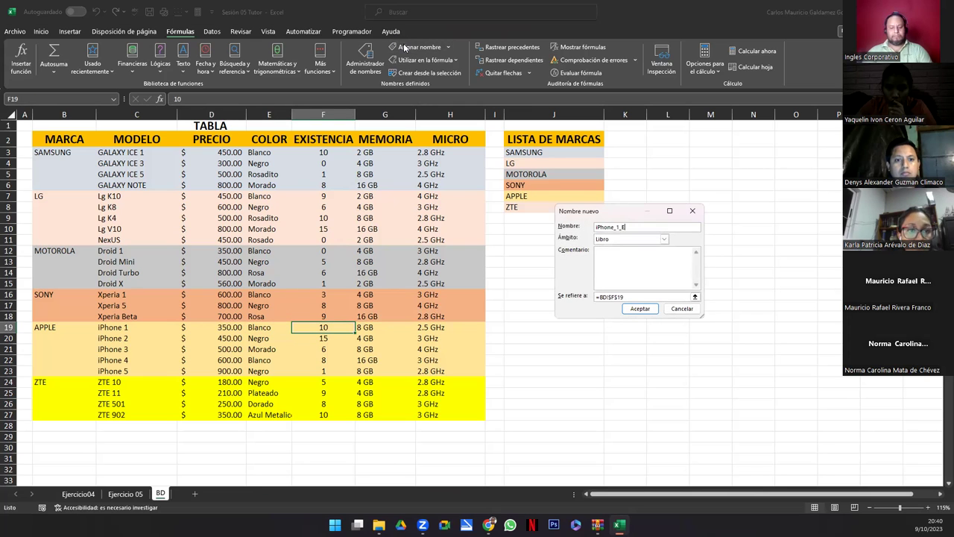
key("Return")
Step: Name the iPhone 1 memory and micro cells iPhone_1_MEM and iPhone_1_MIC
key("Right")
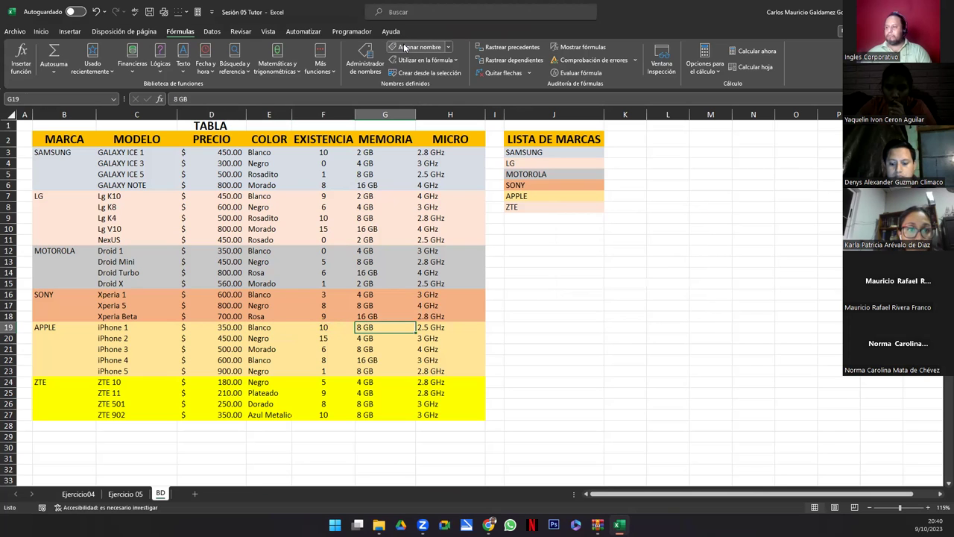
left_click(405, 47)
type("iPhone_1_M")
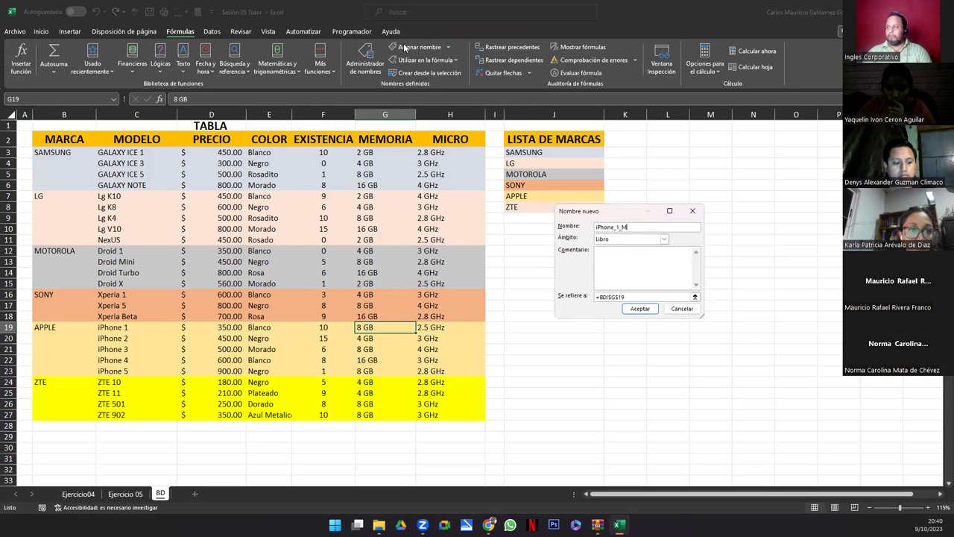
key("Return")
key("Right")
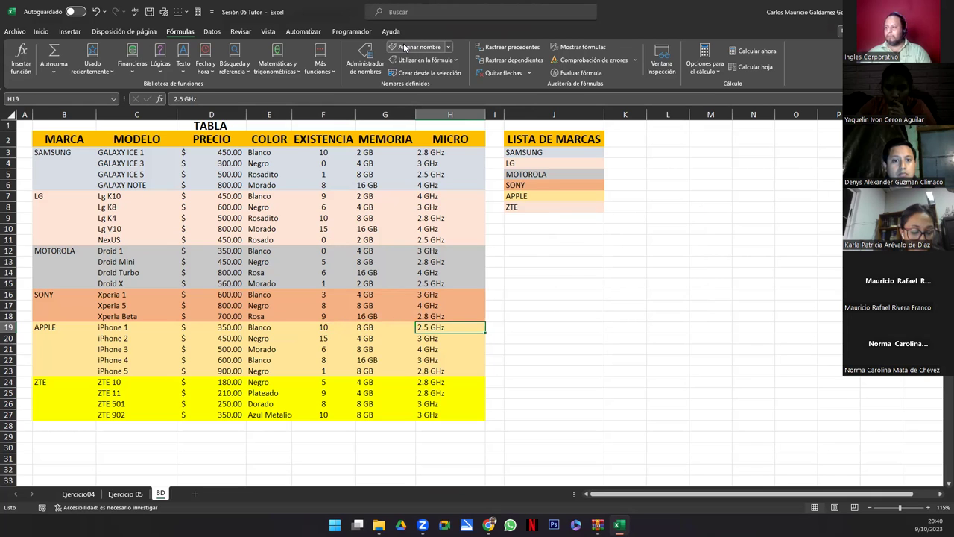
left_click(405, 47)
type("MiPhone_1_MIC")
key("Return")
key("Return")
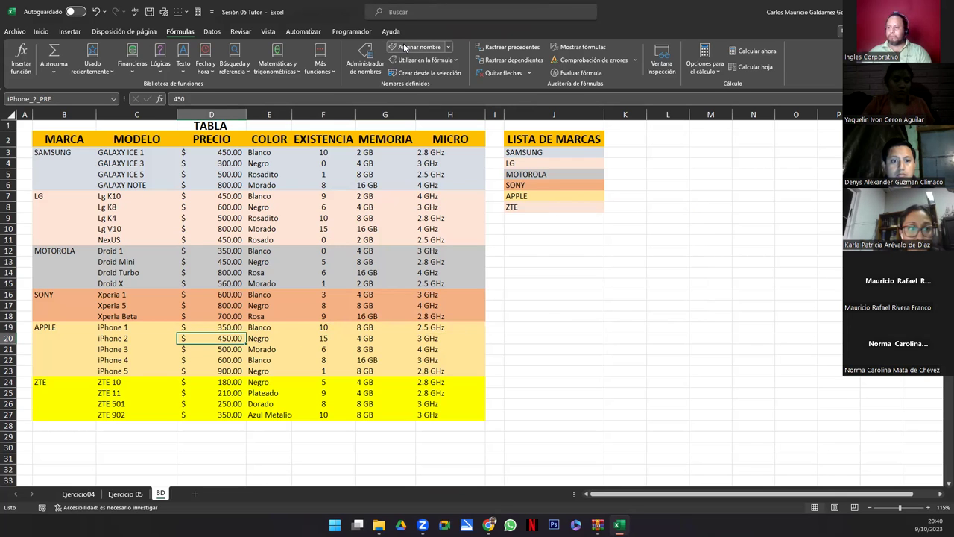
Step: Check the iPhone 2 price name, then name its colour and stock cells iPhone_2_COL and iPhone_2_EXI
left_click(81, 99)
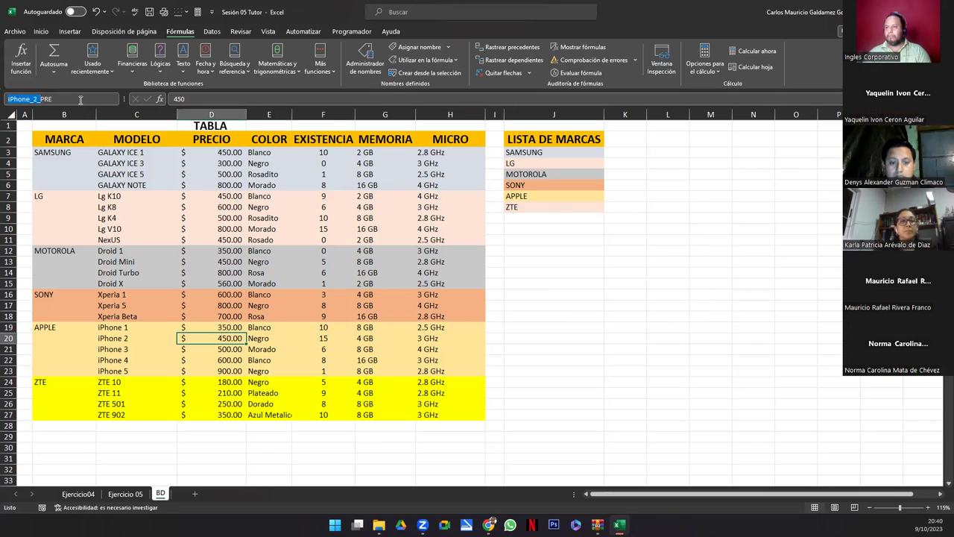
key("Escape")
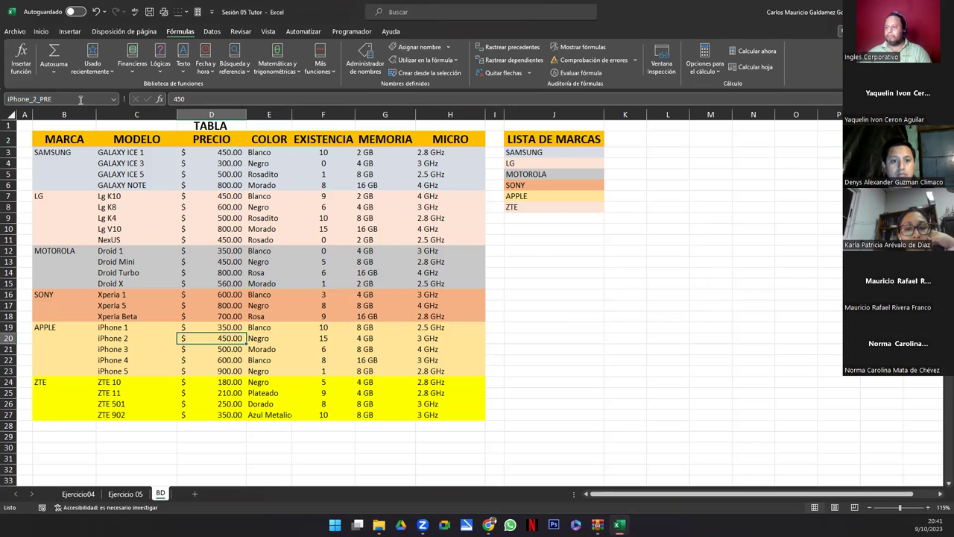
key("Right")
left_click(422, 46)
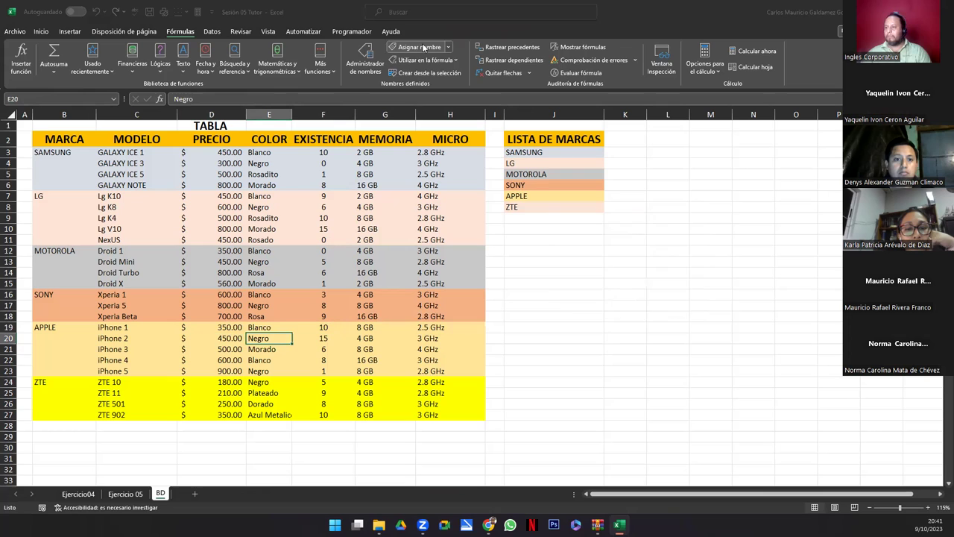
type("C")
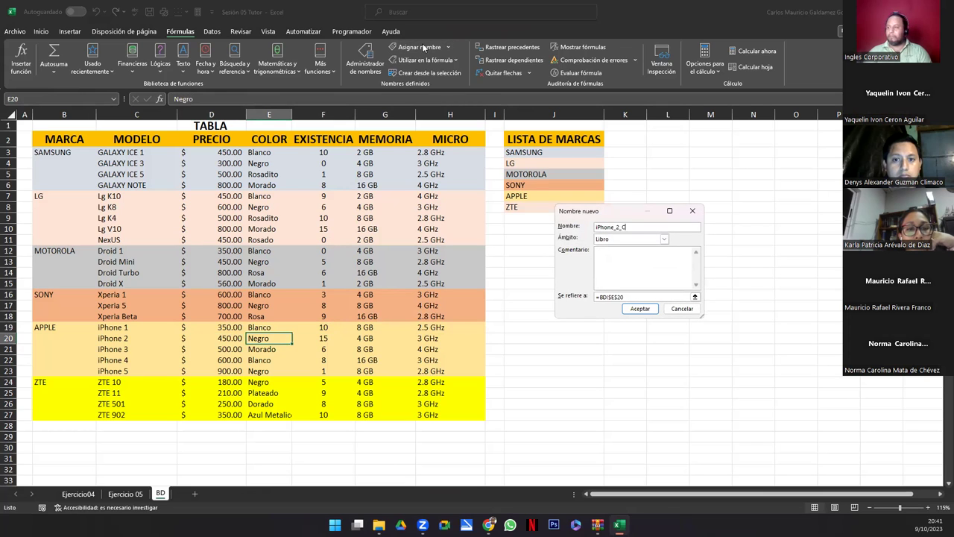
key("Return")
key("Right")
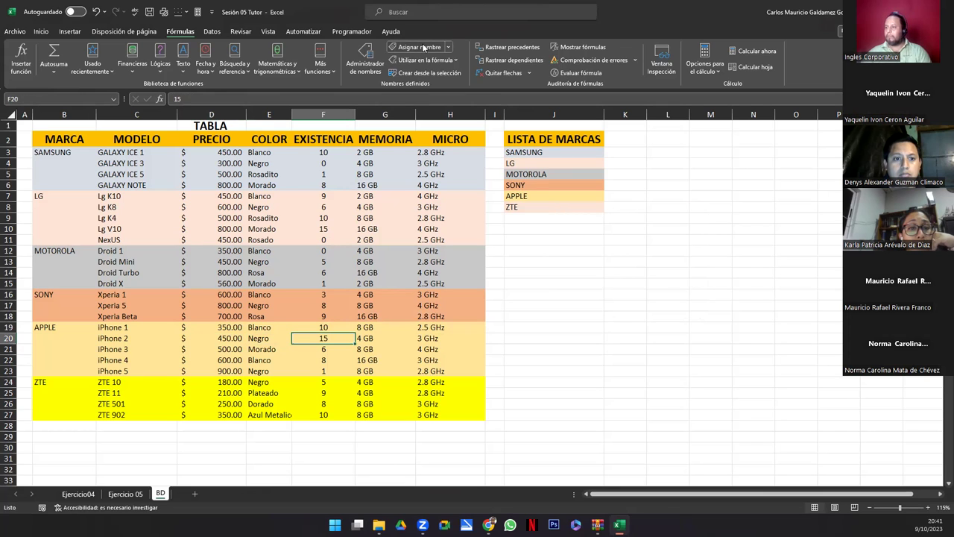
left_click(422, 43)
type("iPhone_2_")
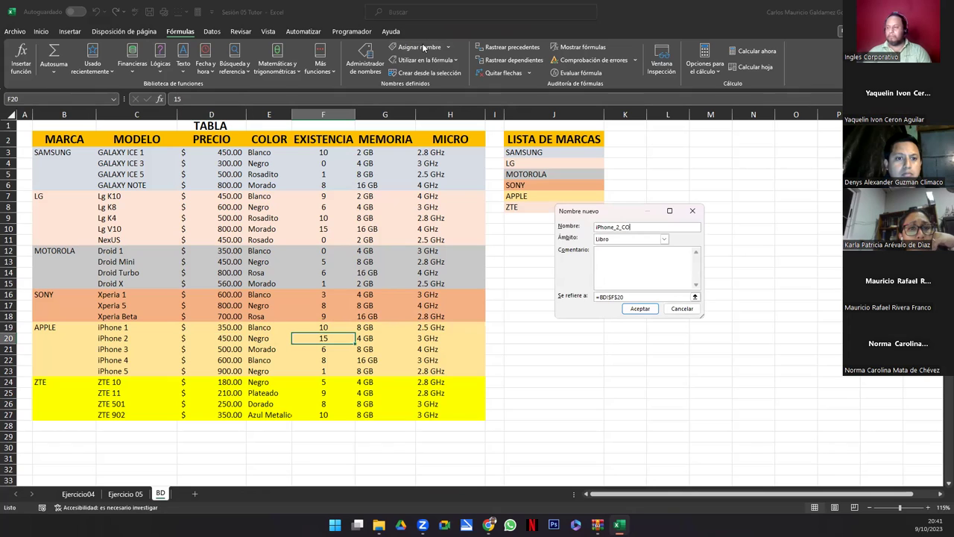
key("BackSpace")
key("BackSpace")
type("EX")
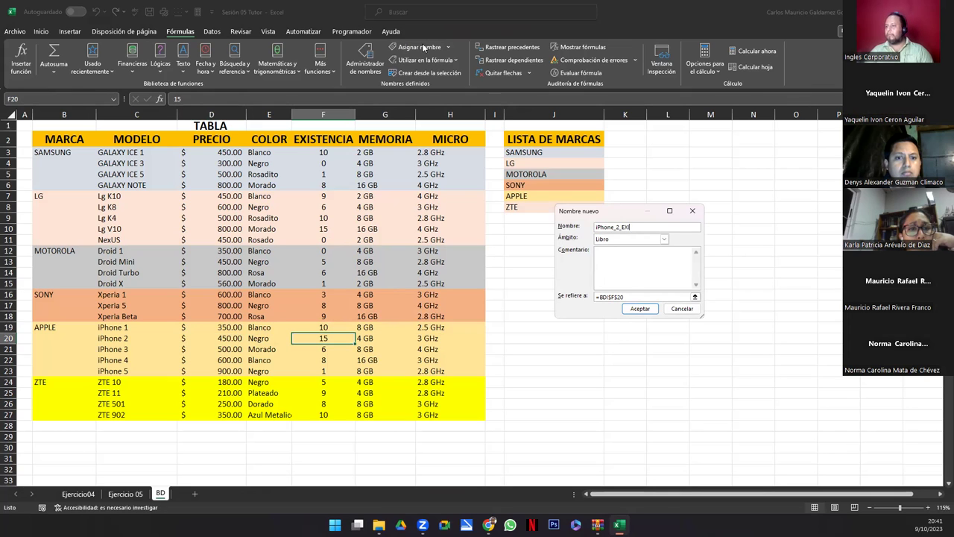
key("Return")
Step: Name the iPhone 2 memory and micro cells iPhone_2_MEM and iPhone_2_MIC
key("Right")
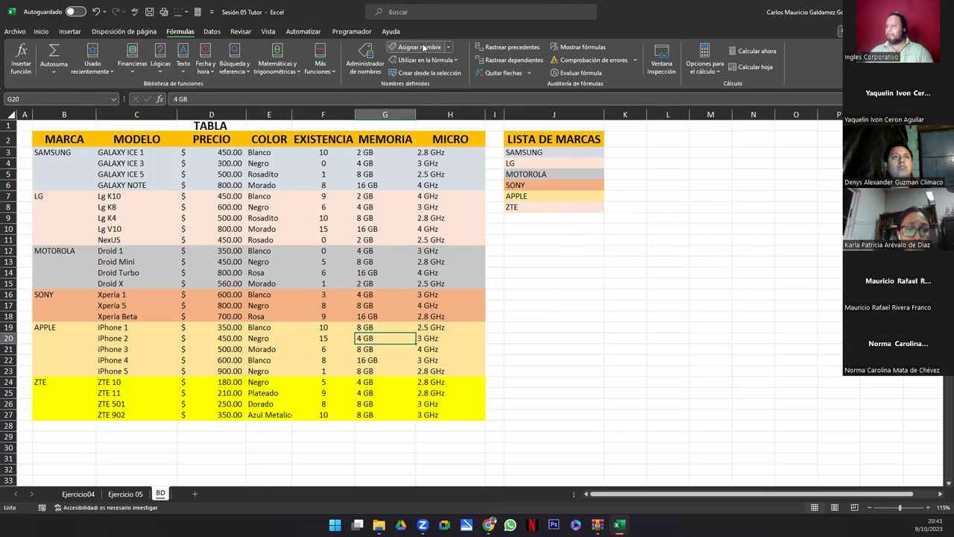
left_click(422, 43)
type("iPhone_2_")
type("MEM")
key("Return")
key("Right")
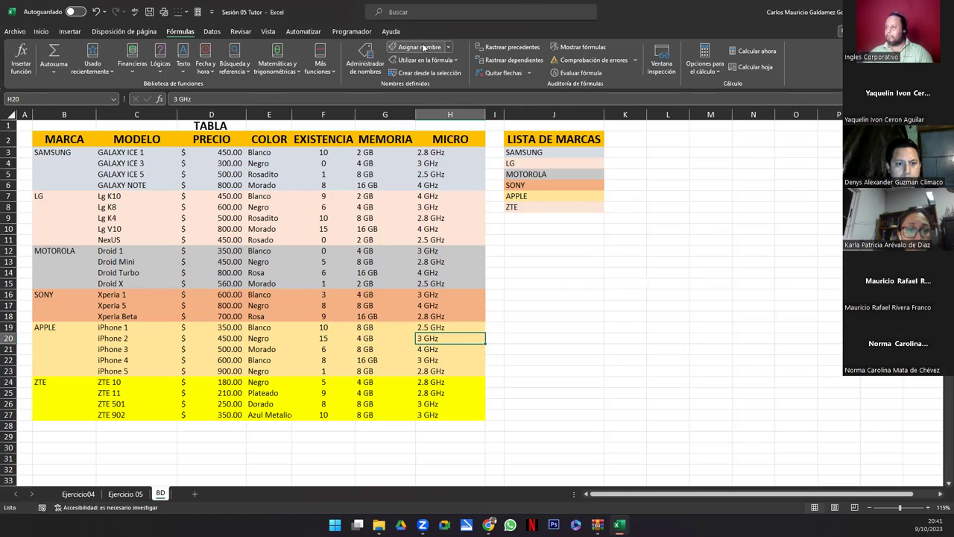
left_click(422, 43)
type("iPhone_2_")
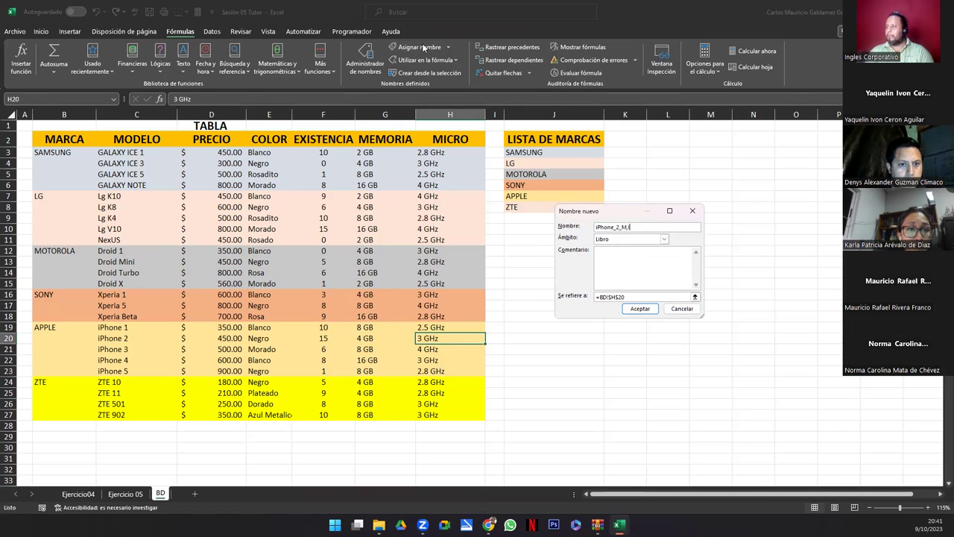
type("C")
key("Return")
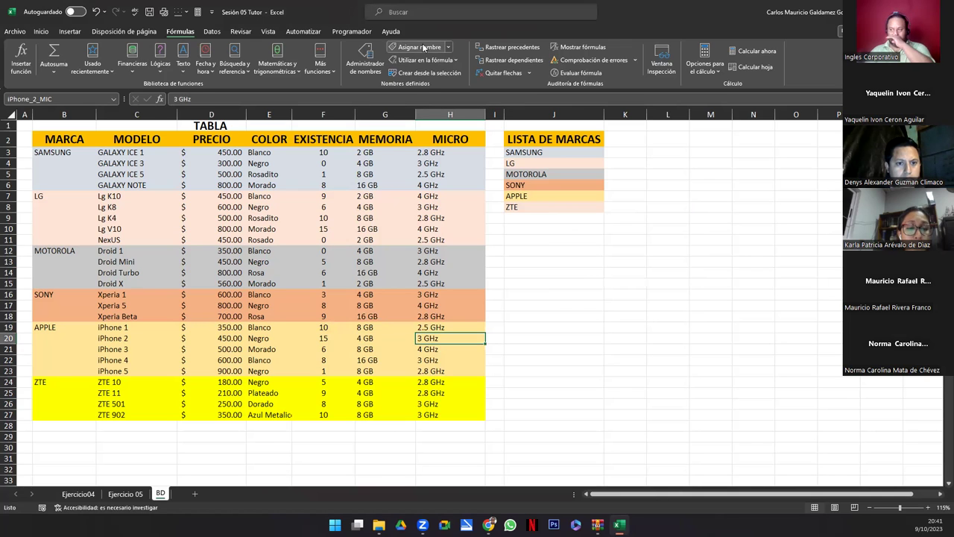
key("Down")
key("Left")
key("Left")
key("Left")
Step: Check the iPhone 3 price name, then name its colour and stock cells iPhone_3_COL and iPhone_3_EXI
left_click(67, 97)
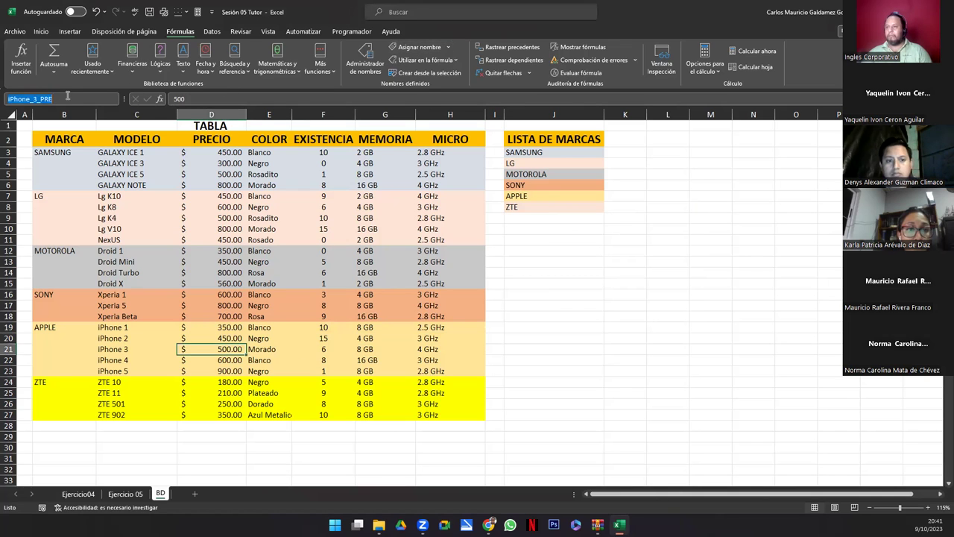
key("Escape")
key("Right")
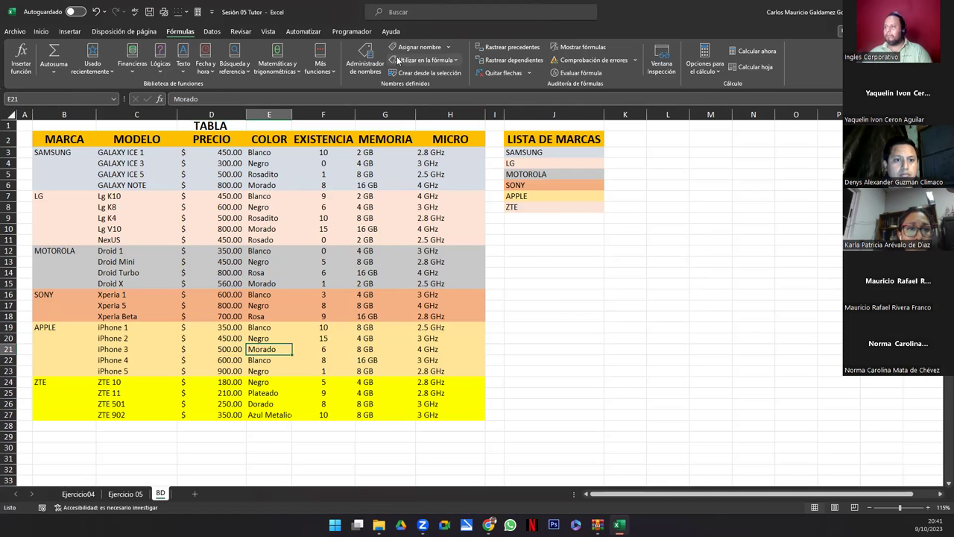
left_click(414, 47)
key("End")
type("_")
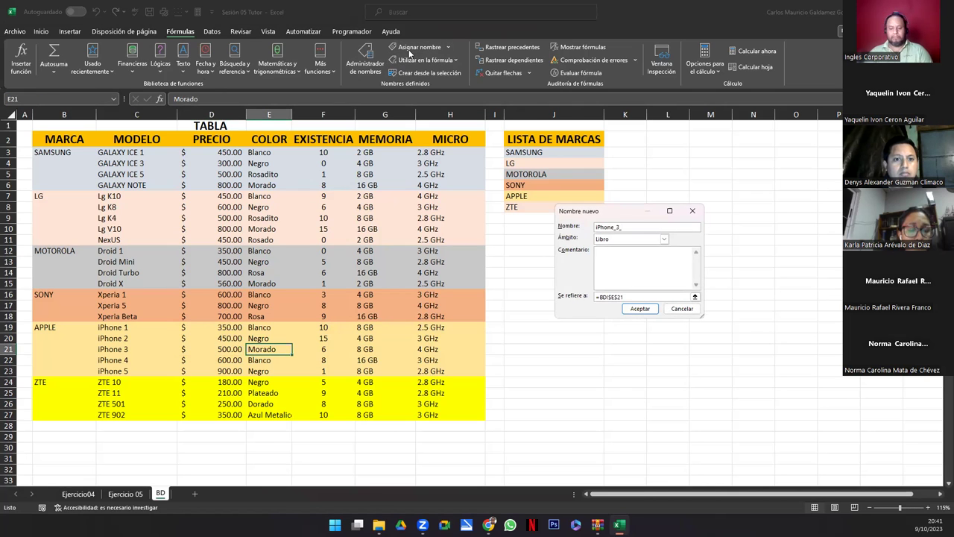
type("COL")
key("Return")
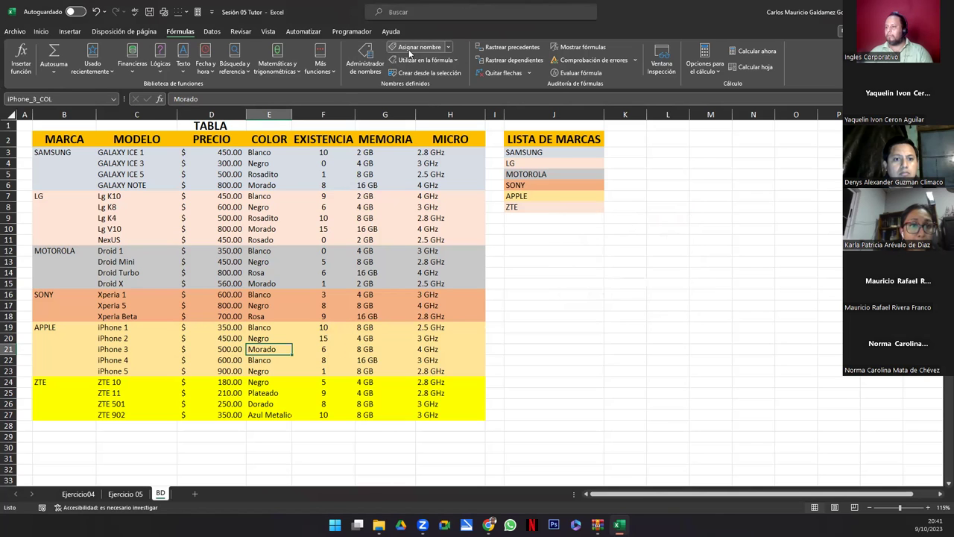
key("Right")
left_click(409, 49)
key("End")
type("_")
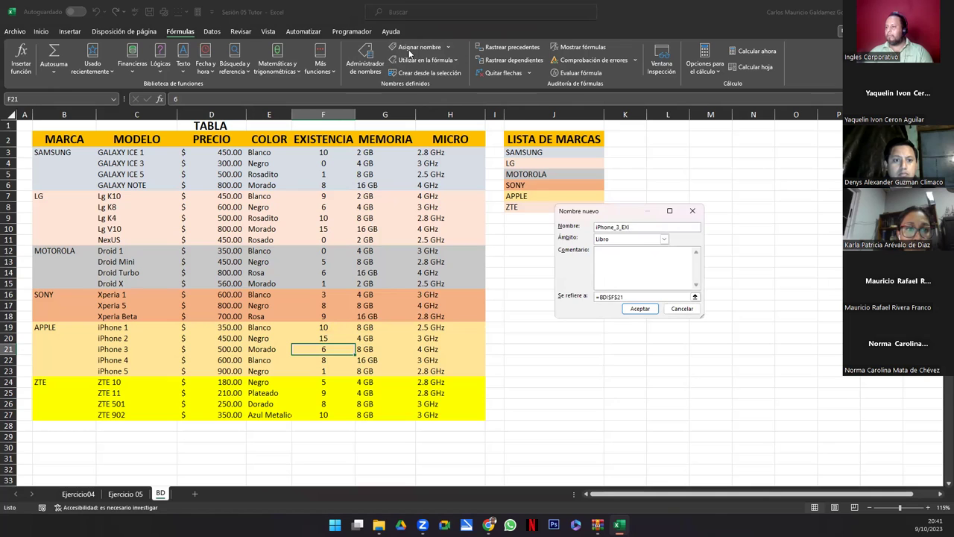
key("Return")
Step: Name the iPhone 3 memory and micro cells iPhone_3_MEM and iPhone_3_MIC
key("Right")
left_click(408, 52)
type("iPhone_3_")
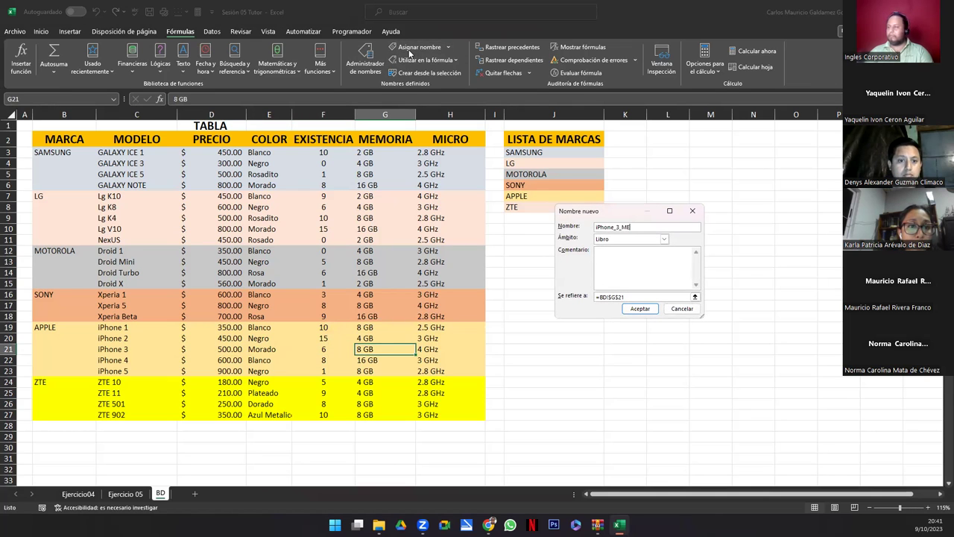
key("Return")
key("Right")
left_click(409, 49)
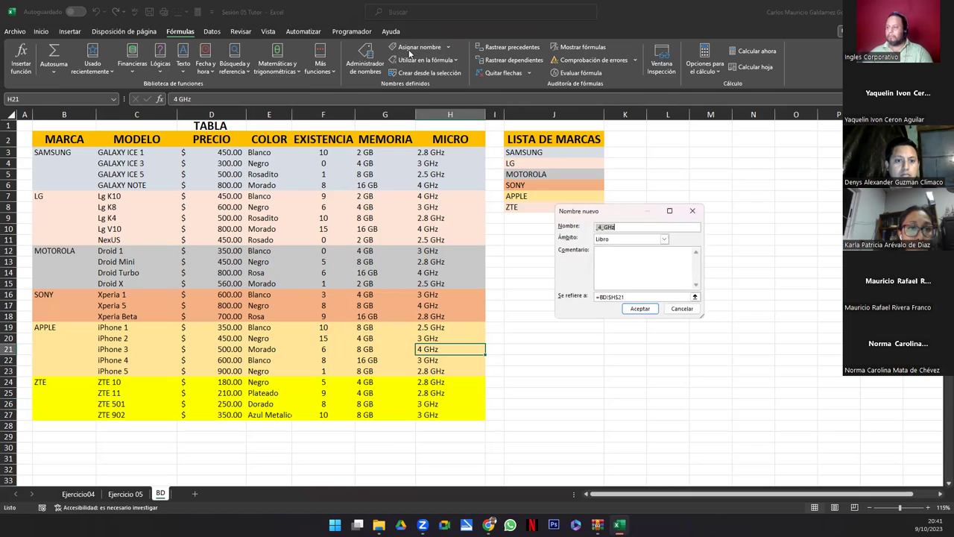
type("iPhone_3_")
type("ICRO")
key("Return")
key("Down")
key("Left")
key("Left")
key("Left")
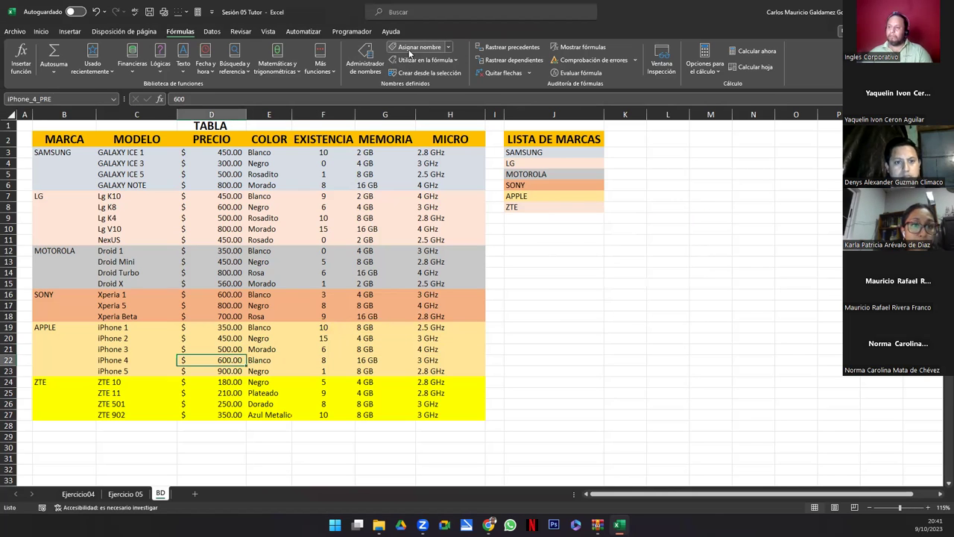
Step: Check the iPhone 4 price name, then name its colour cell iPhone_4_COL
left_click(76, 98)
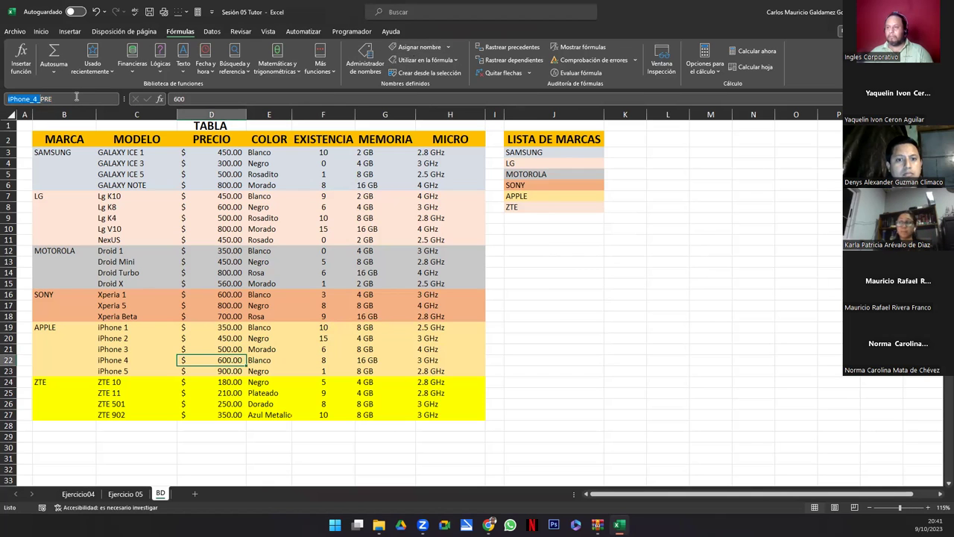
key("Escape")
key("Right")
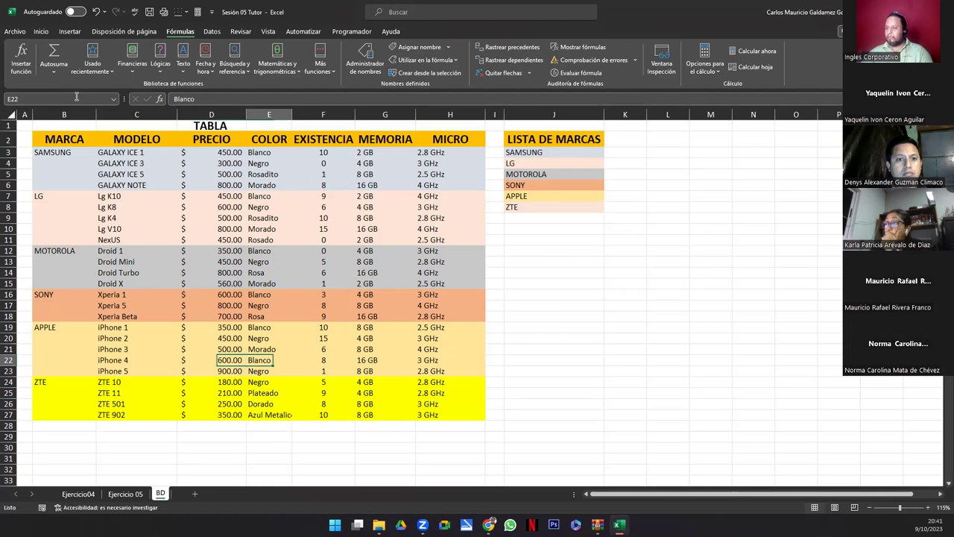
left_click(419, 48)
type("iPhone_4_COL")
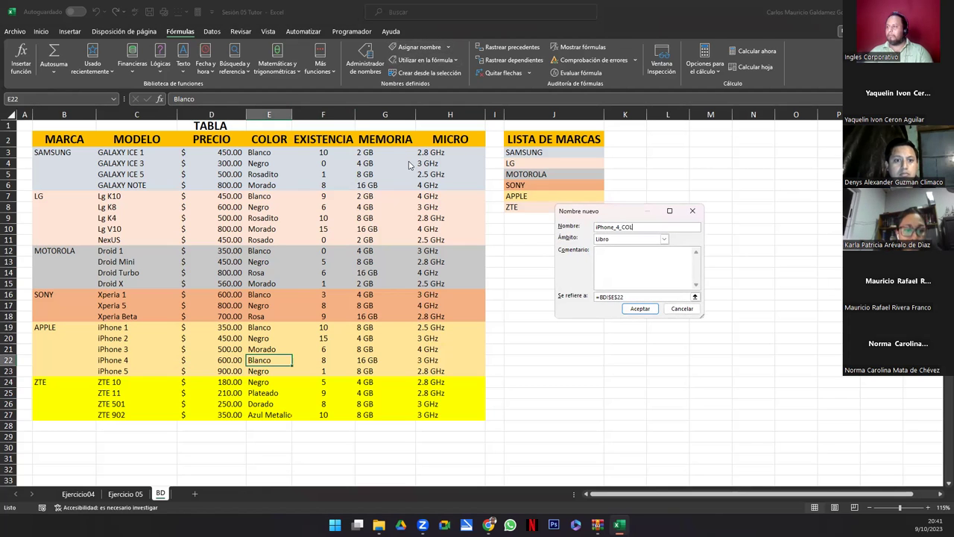
key("Return")
Step: Review the names already given to cells in the iPhone 1–4 rows and other models
left_click(409, 162)
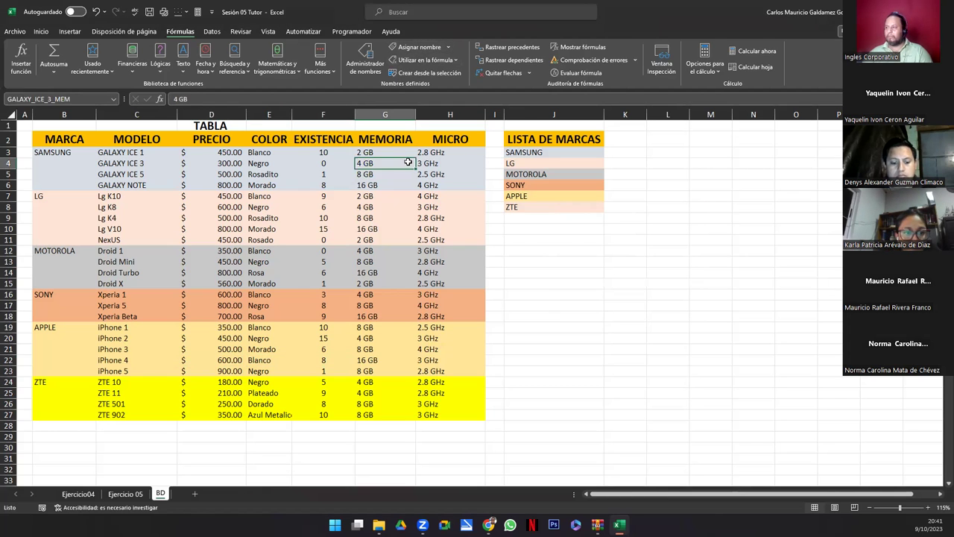
left_click(274, 382)
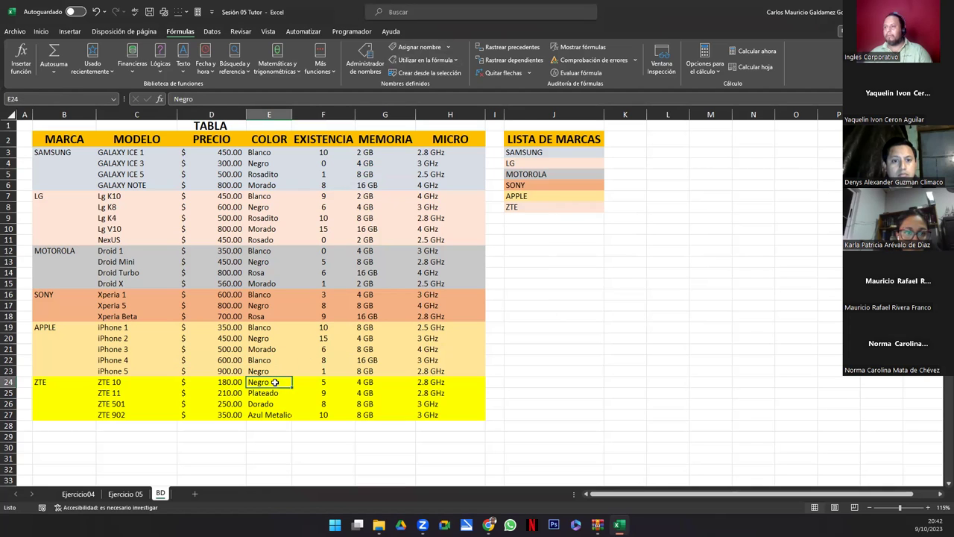
key("Left")
key("Up")
key("Up")
key("Up")
key("Up")
key("Up")
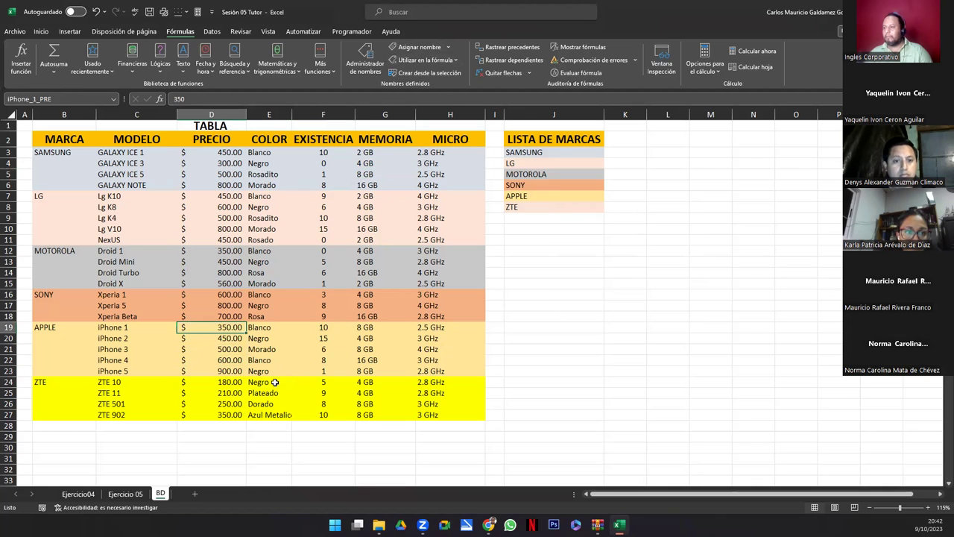
key("Right")
key("Down")
key("Down")
key("Up")
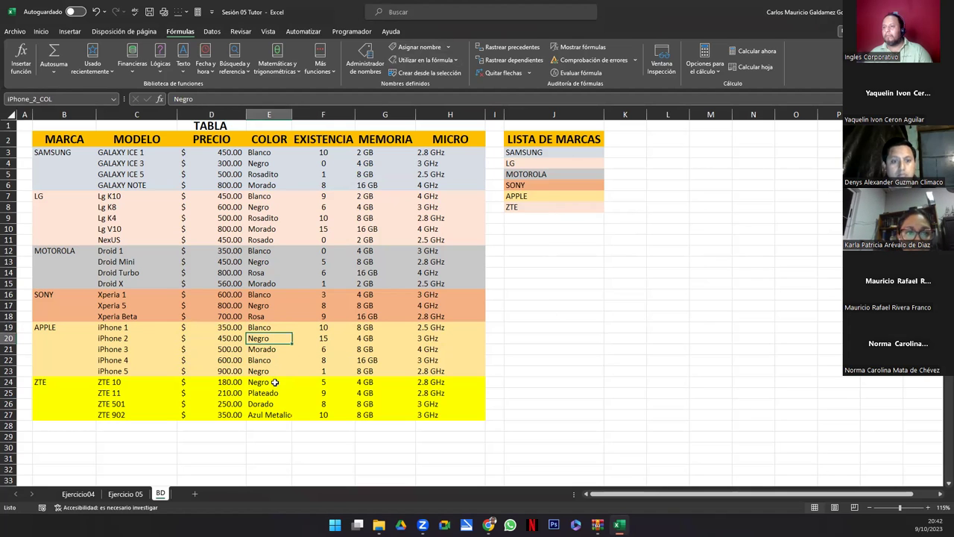
key("Down")
key("Down")
key("Down")
key("Up")
key("Right")
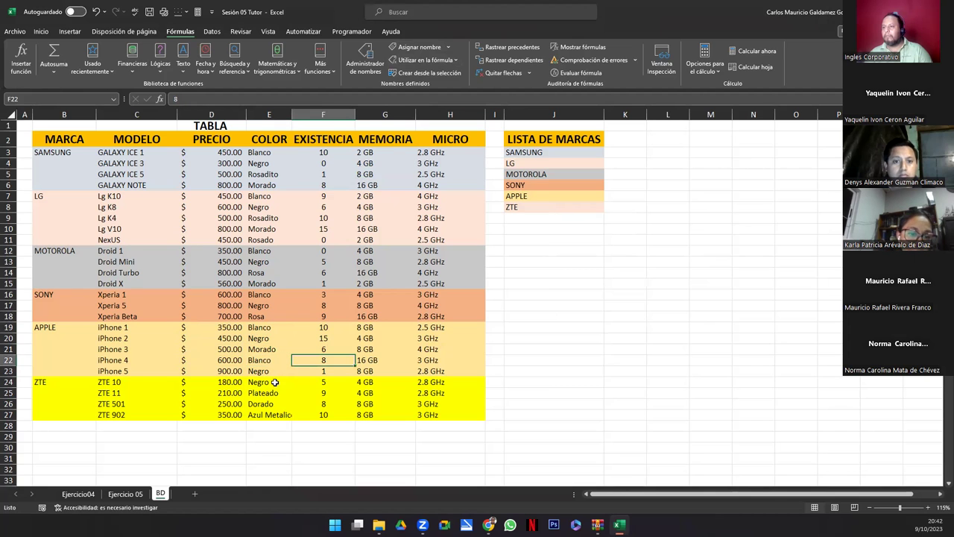
key("Up")
key("Down")
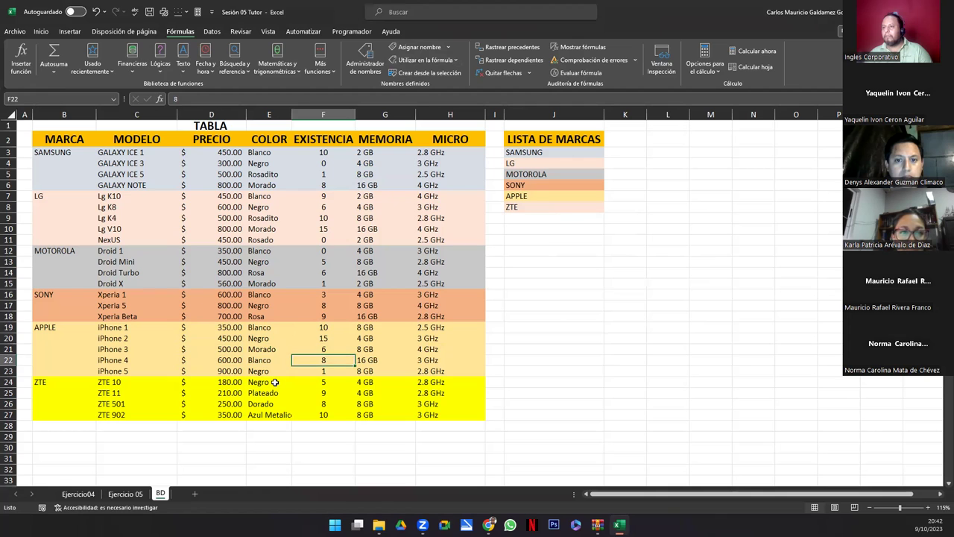
key("Up")
key("Right")
key("Right")
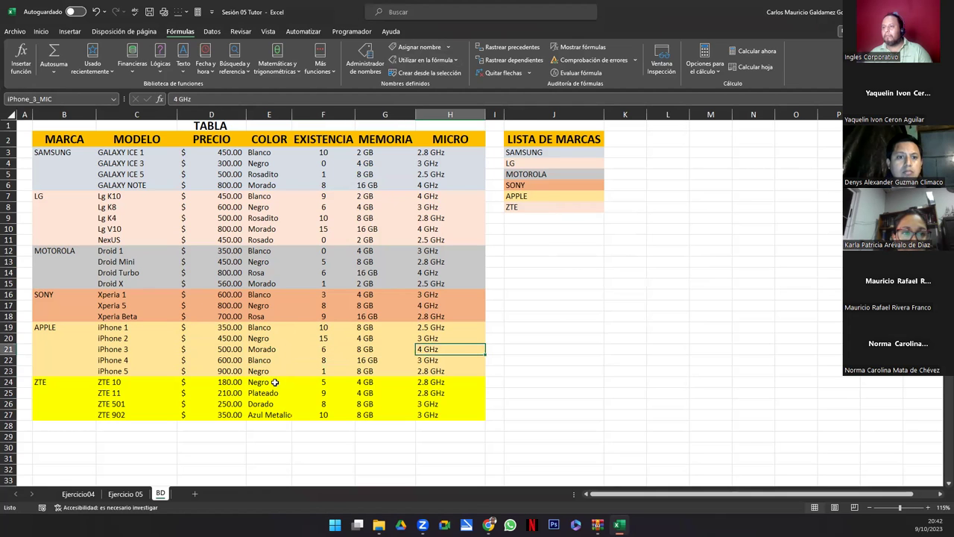
key("Down")
key("Left")
key("Left")
key("Left")
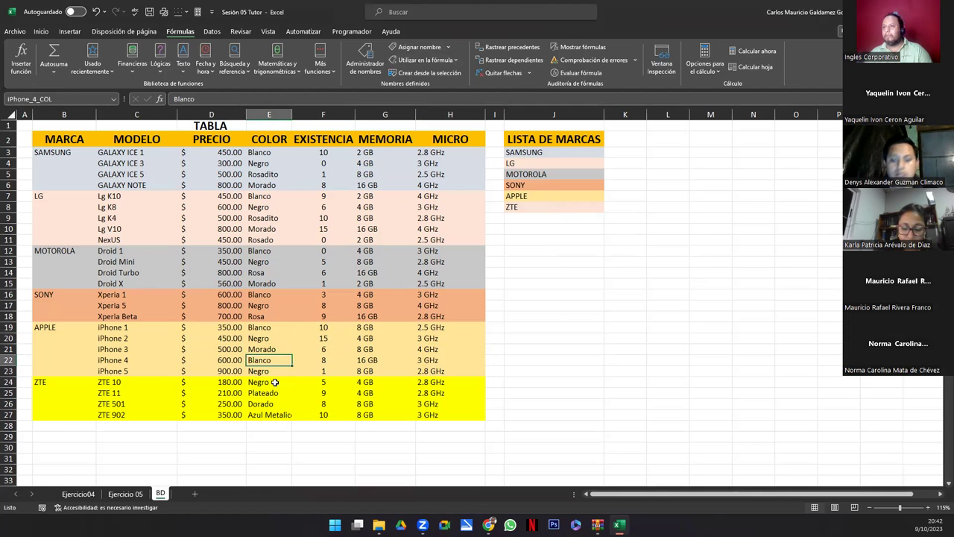
key("Right")
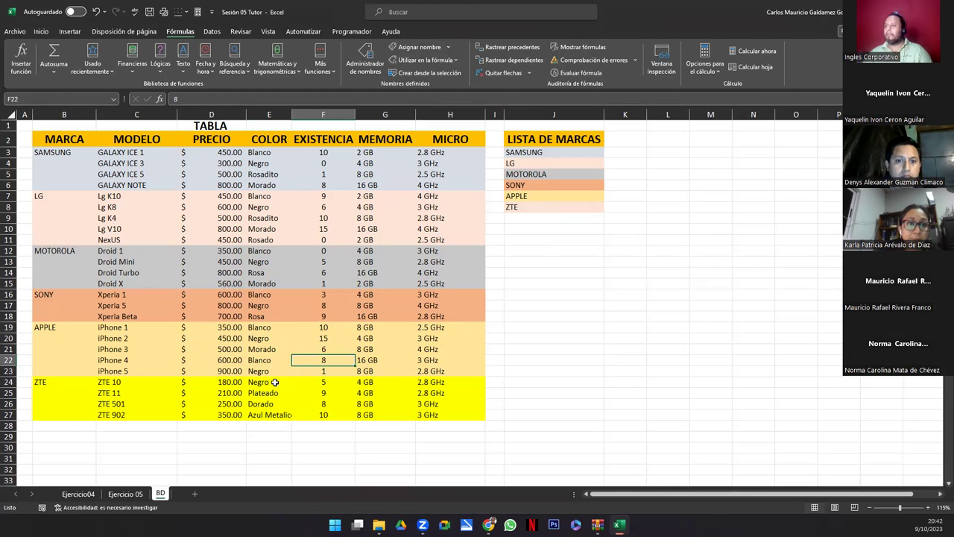
Step: Name the iPhone 4 stock, memory and micro cells iPhone_4_EXI, iPhone_4_MEM and iPhone_4_MIC
left_click(418, 47)
type("iPhone_4_EXI")
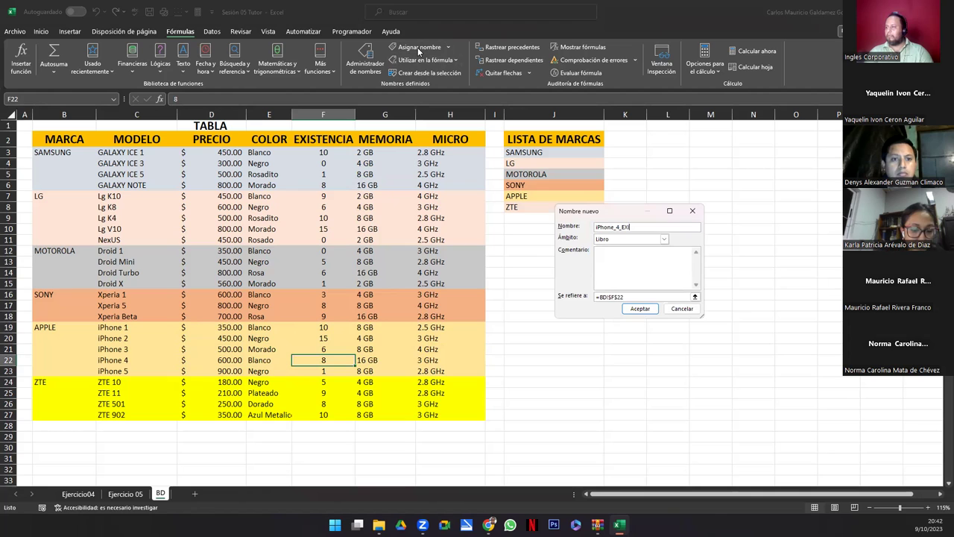
key("Return")
key("Right")
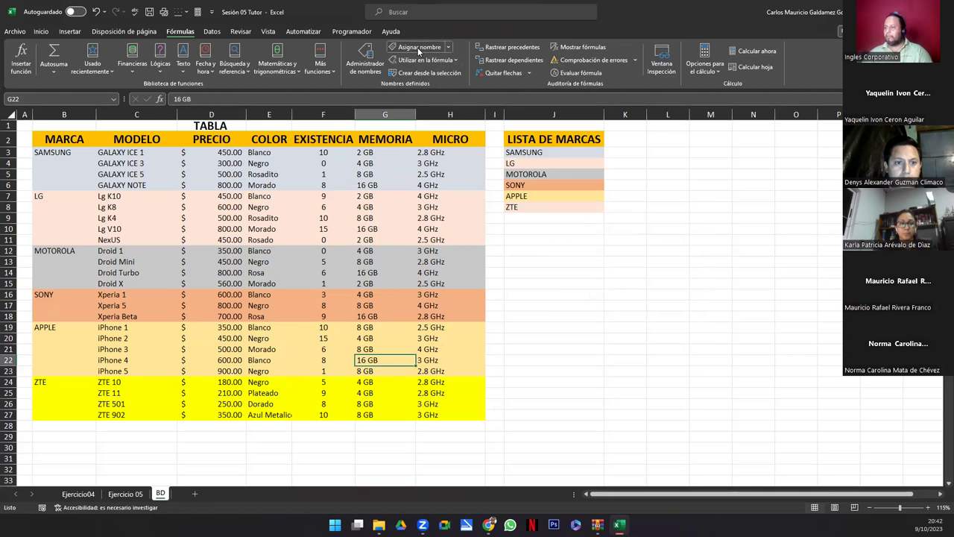
left_click(417, 47)
type("iPhone_4_MEM")
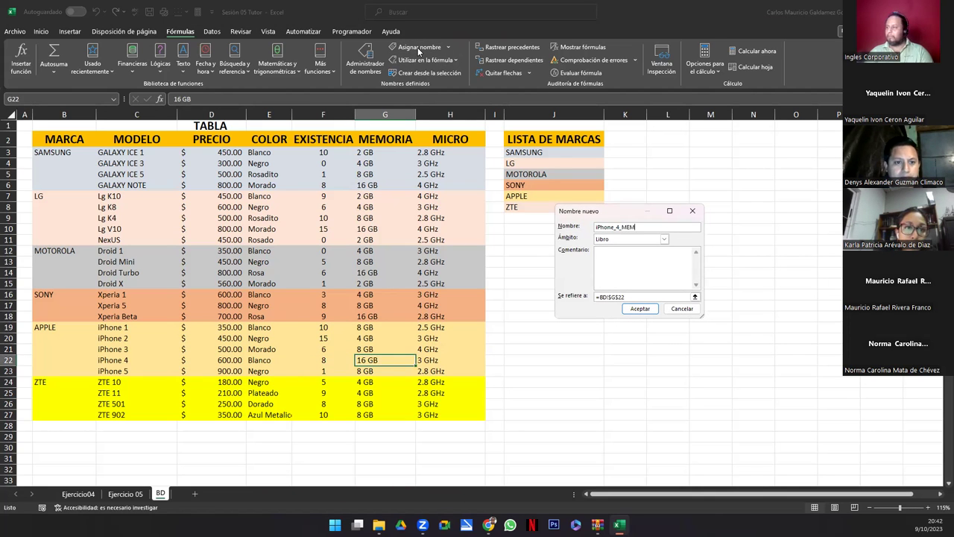
key("Tab")
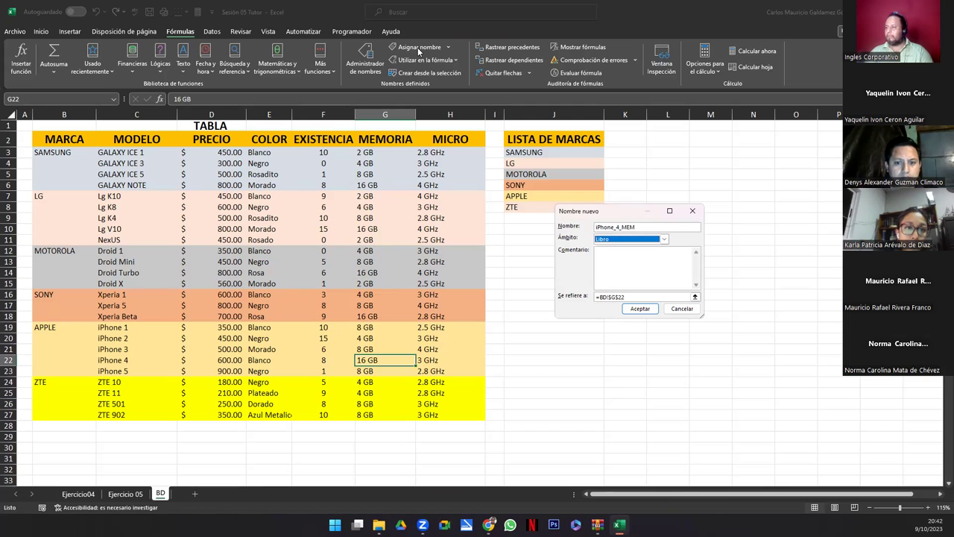
key("Return")
key("Right")
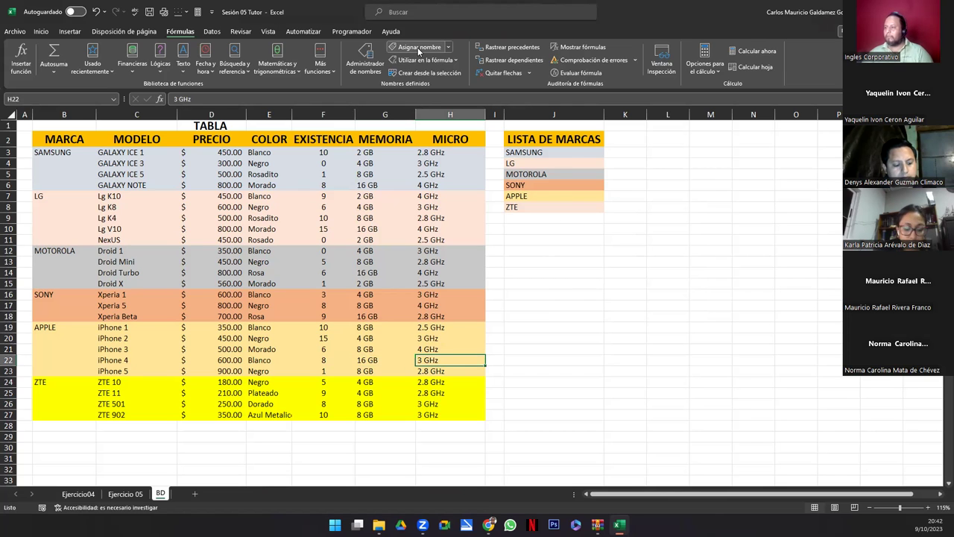
left_click(417, 47)
type("iPhone_4_")
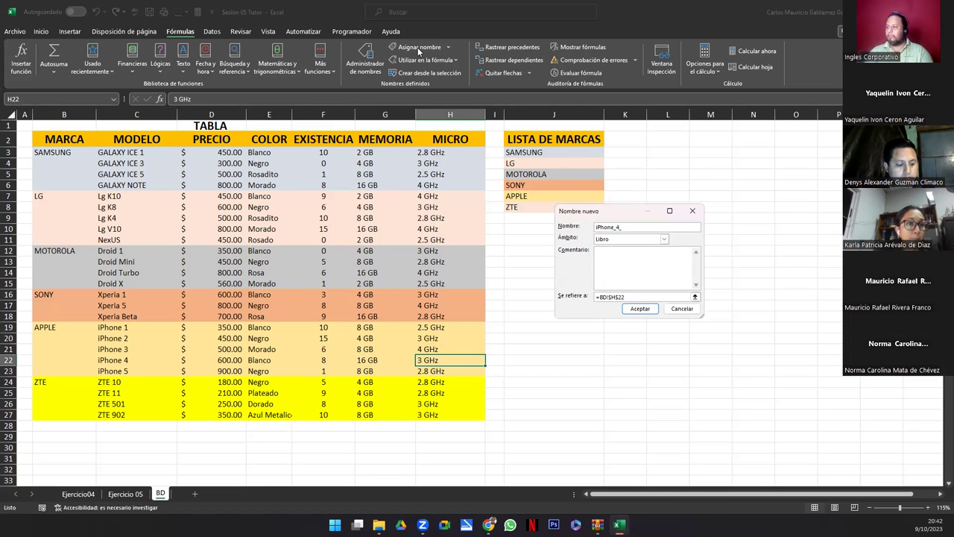
key("Return")
Step: Check the iPhone 5 price name, then name its colour cell iPhone_5_COL
key("Down")
key("Left")
key("Left")
key("Left")
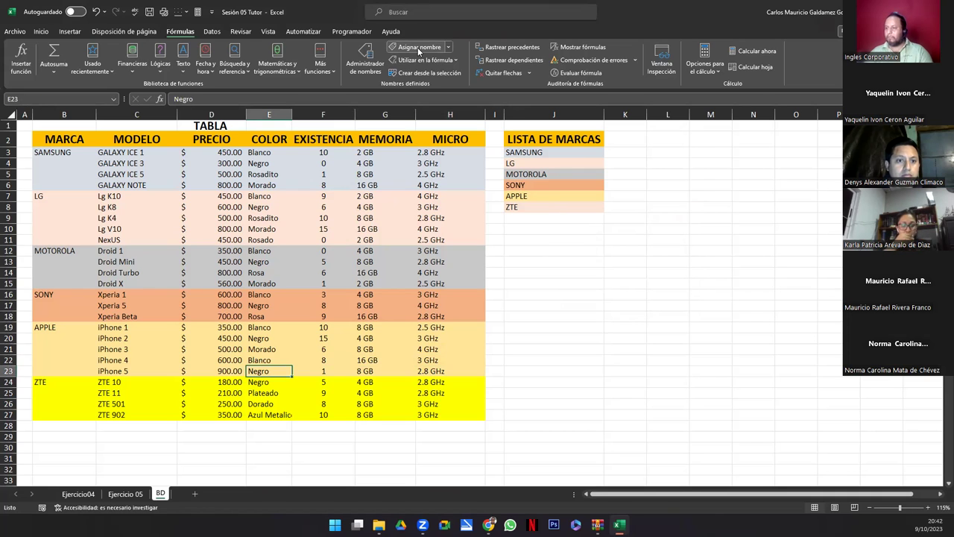
key("Left")
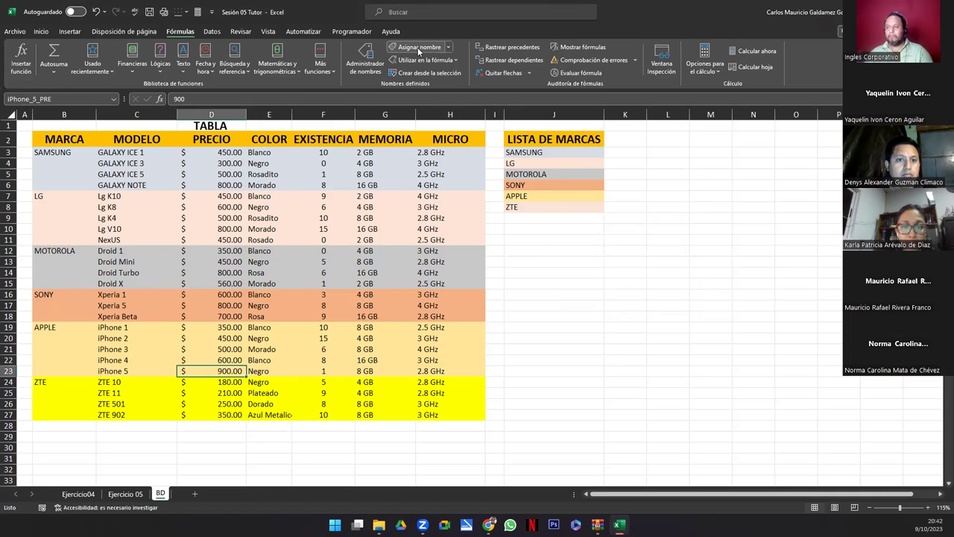
left_click(54, 99)
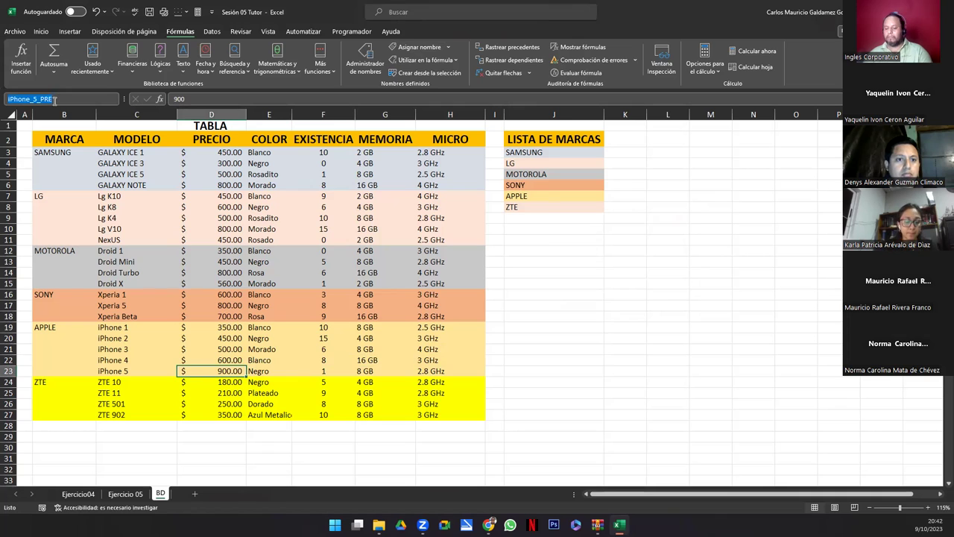
key("Return")
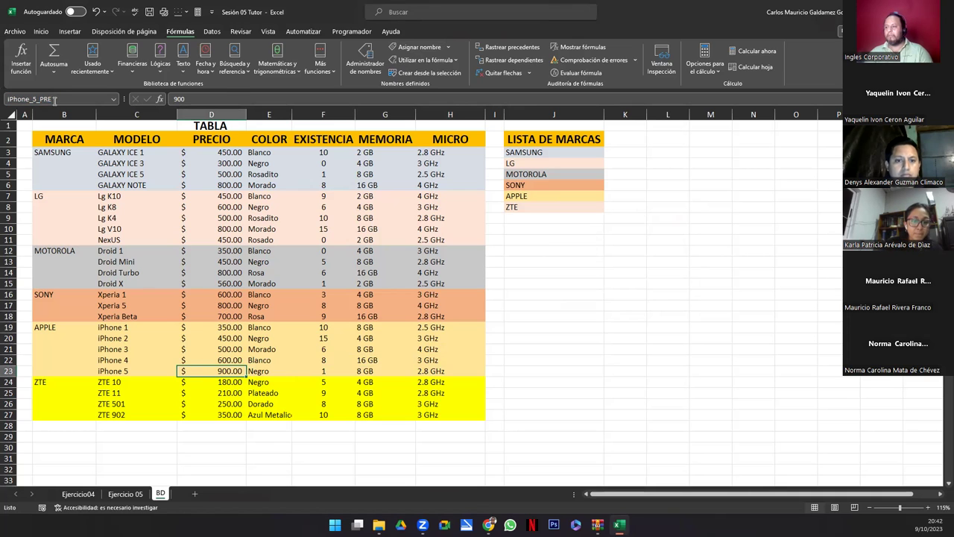
key("Right")
left_click(417, 47)
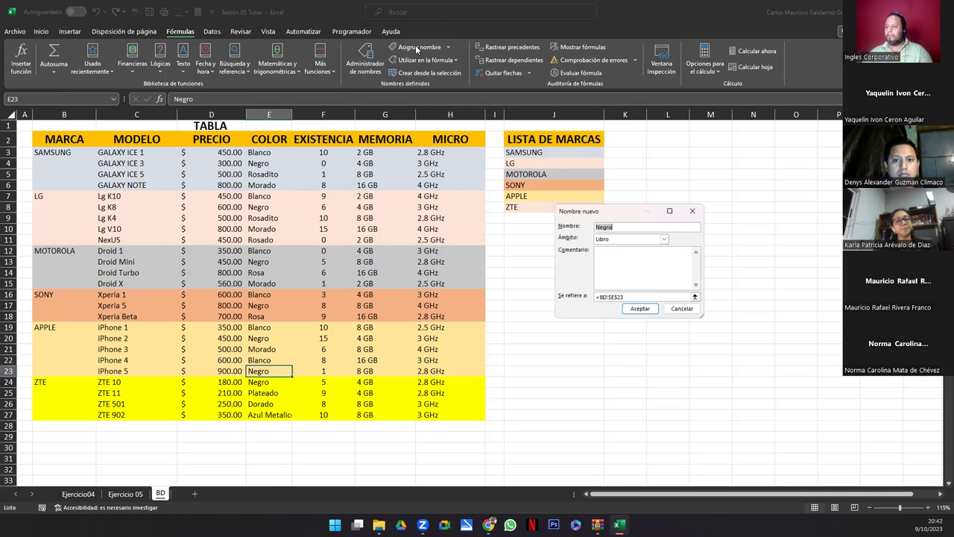
type("iPhone_5_COL")
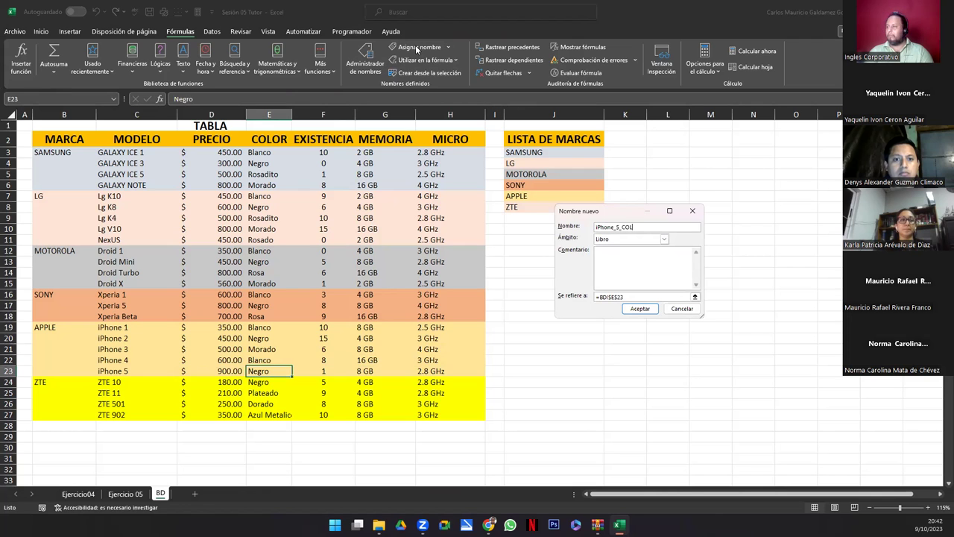
key("Return")
Step: Name the iPhone 5 stock and memory cells iPhone_5_EXI and iPhone_5_MEM
key("Right")
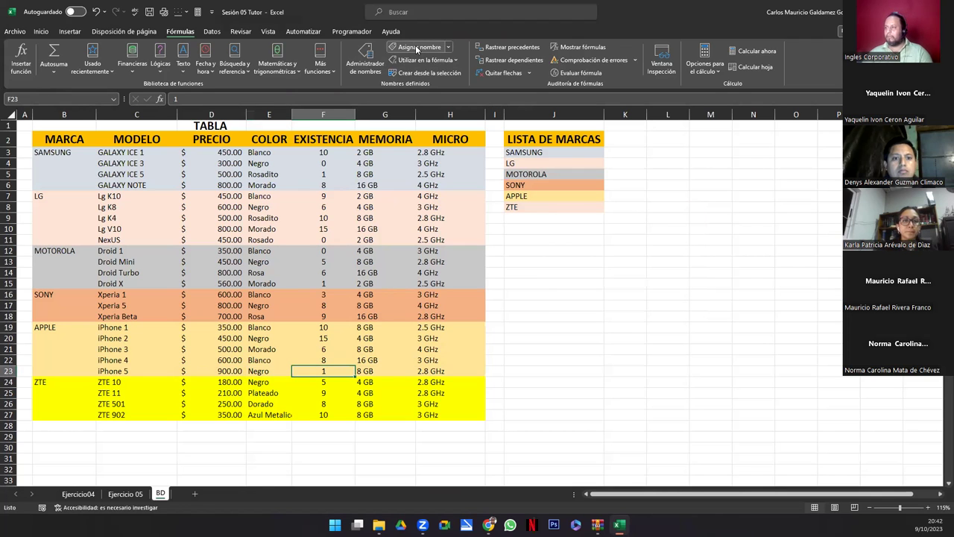
left_click(416, 47)
type("iPhone_5_EXI")
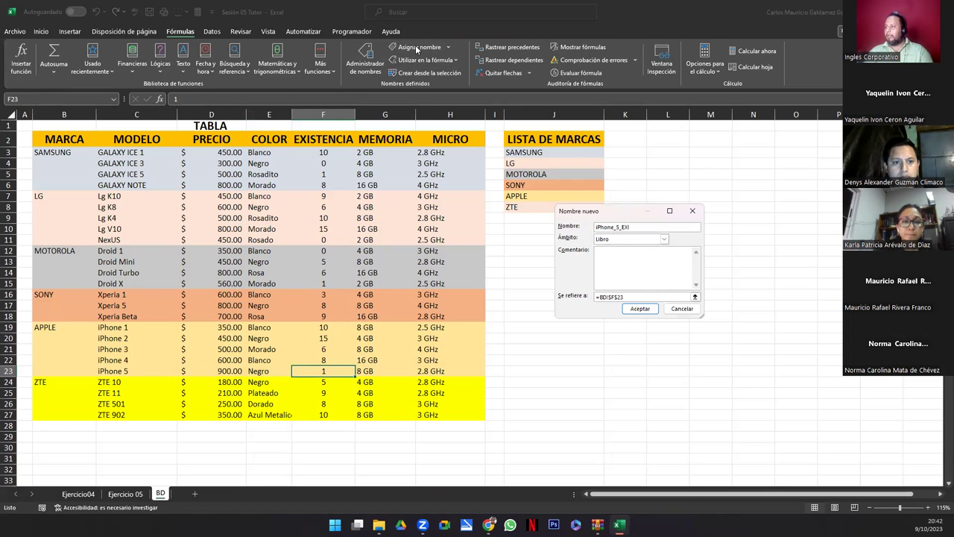
key("Return")
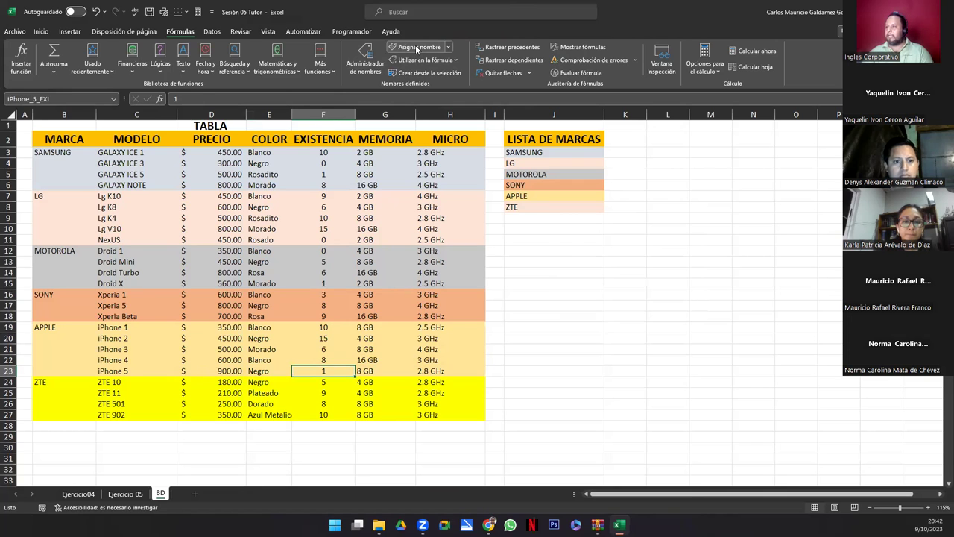
key("Right")
left_click(417, 47)
type("iPhone_5_")
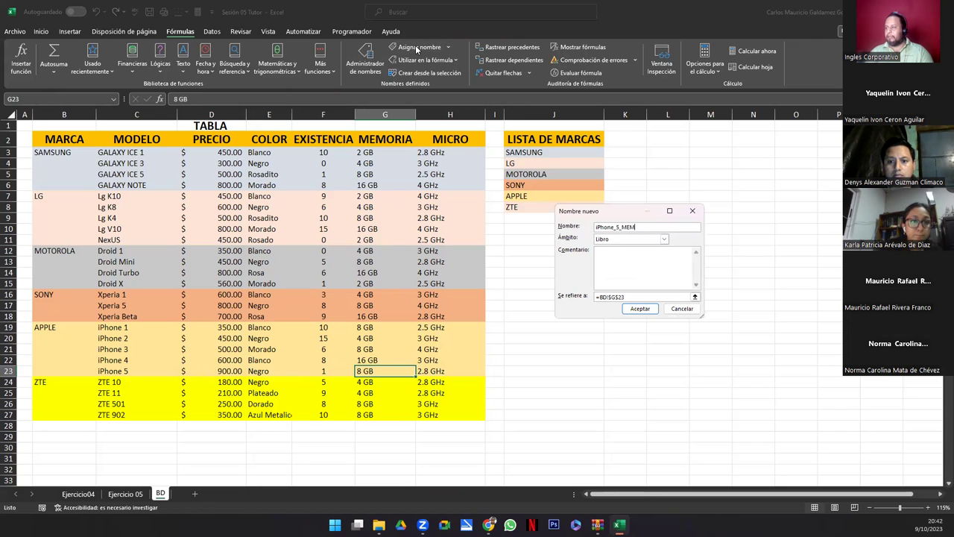
key("Return")
Step: Name the iPhone 5 micro cell iPhone_5_MIC
key("Right")
left_click(416, 47)
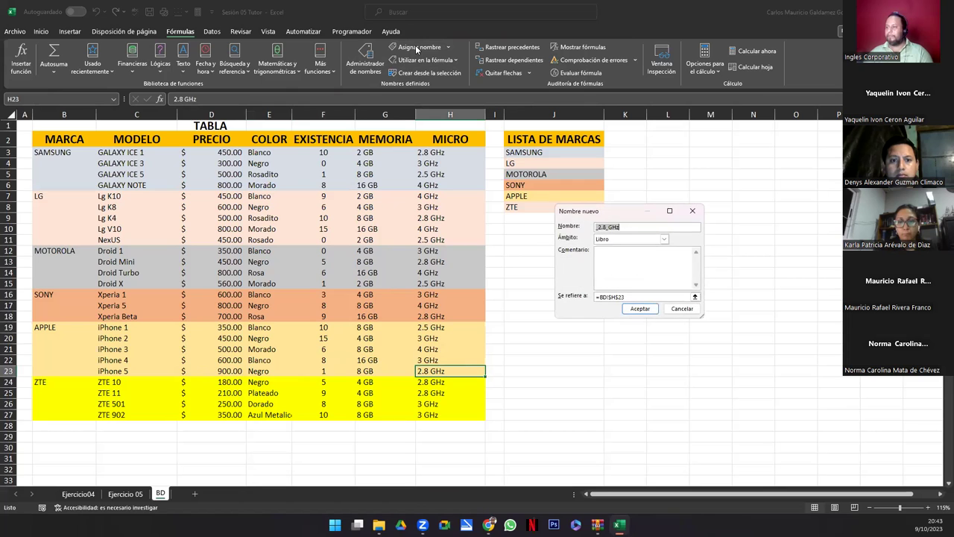
type("iPhone_5_")
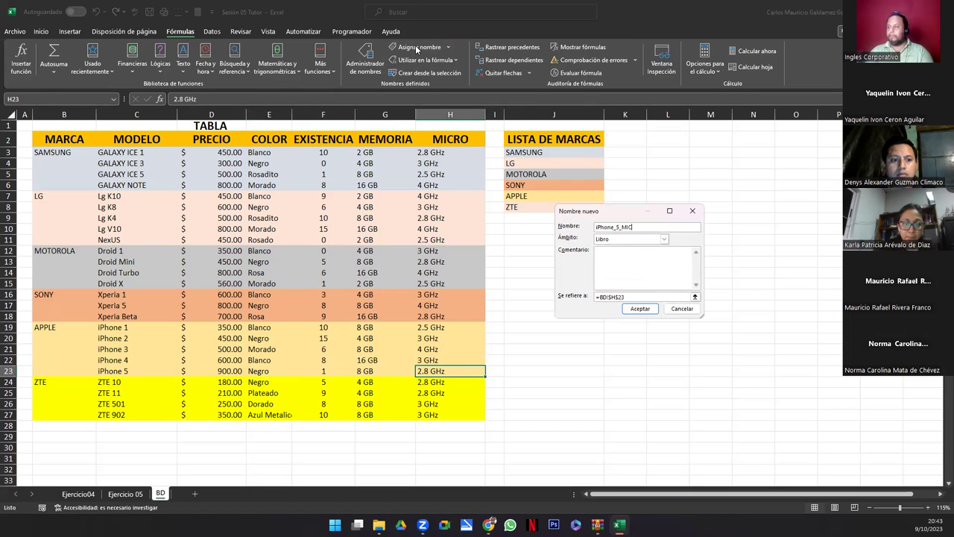
key("Return")
key("Return")
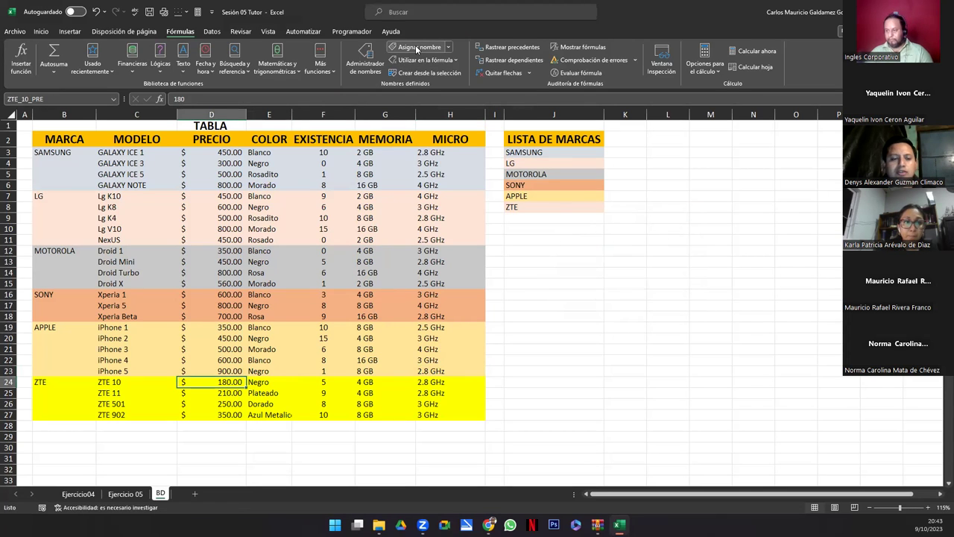
key("Tab")
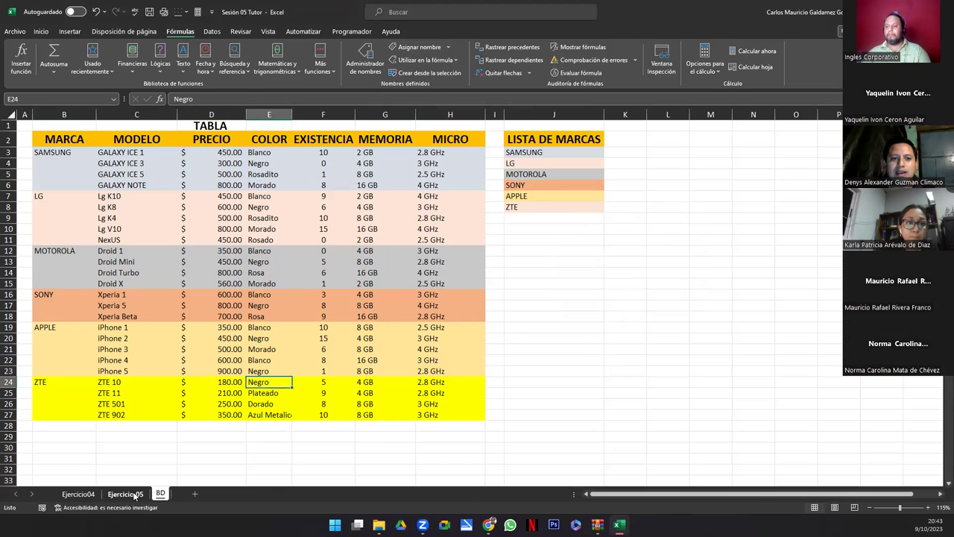
Step: On Ejercicio 05, enter =SUSTITUIR(D8;" ";"_") in D10 to underscore the ZTE 501 model name
left_click(125, 494)
double_click(213, 235)
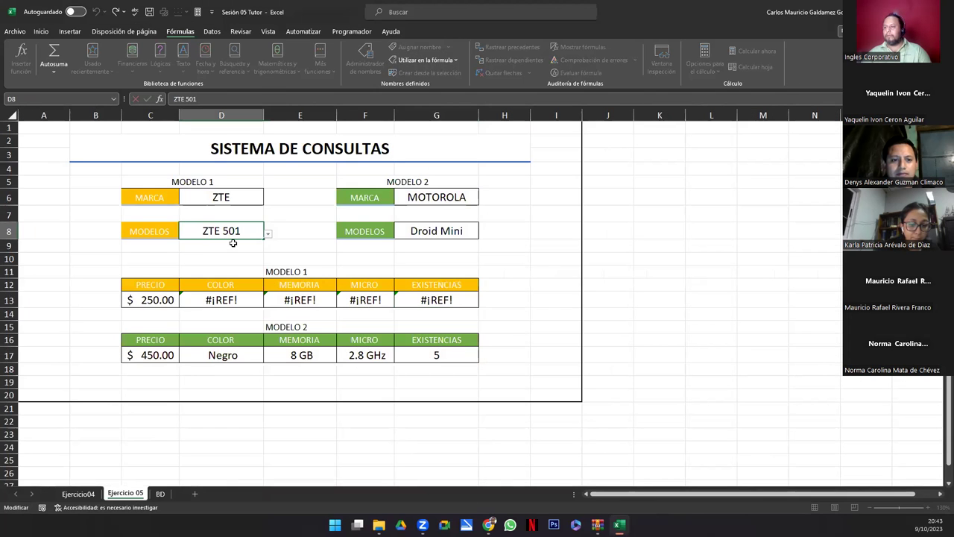
left_click(212, 257)
type("=SUSTITUIR(D8;\" \";\"_\")")
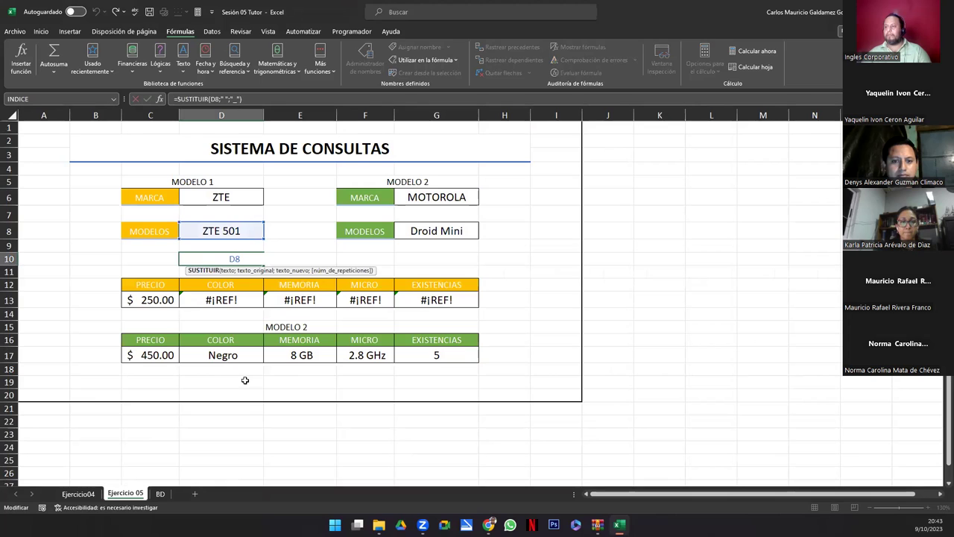
left_click_drag(243, 98, 160, 108)
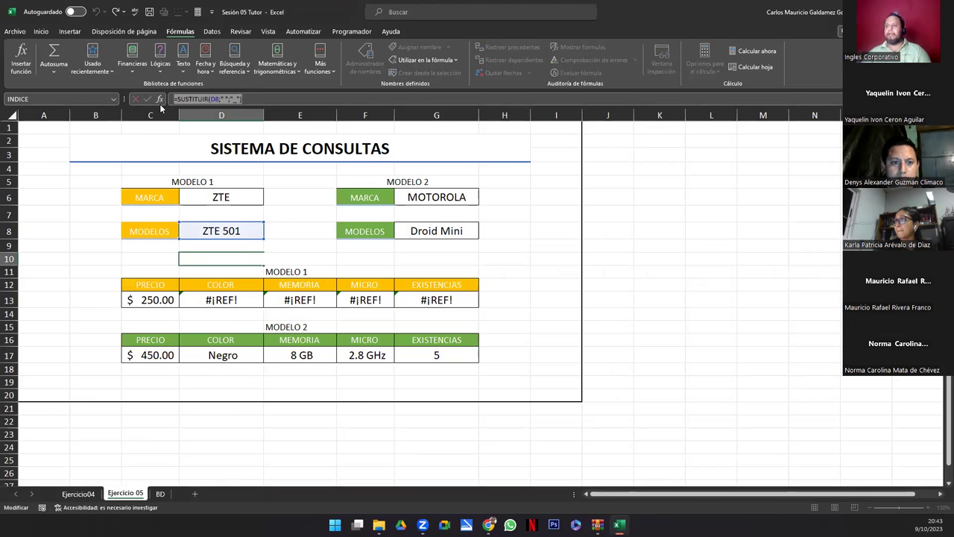
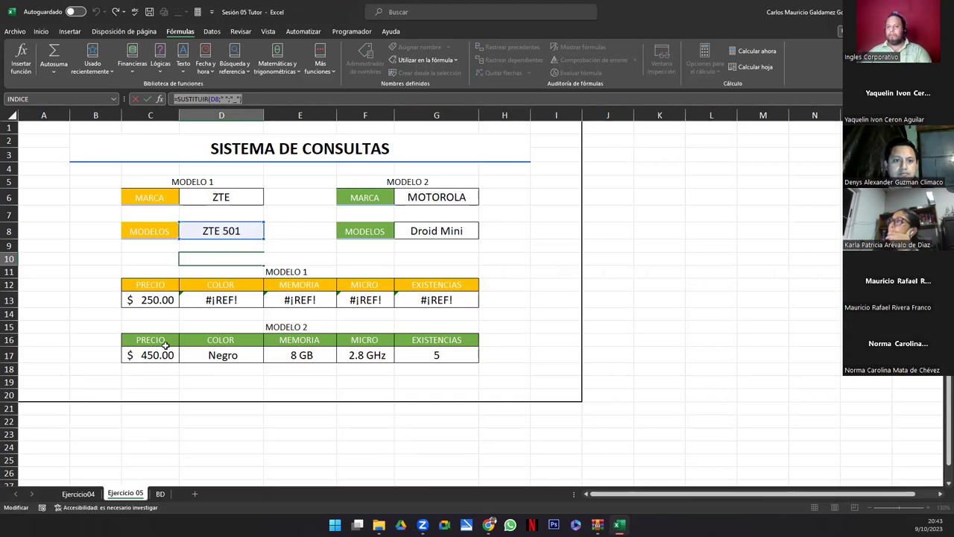
Step: Leave cell D10, screenshot the consultation area, and switch to the BD phone data sheet
key("Escape")
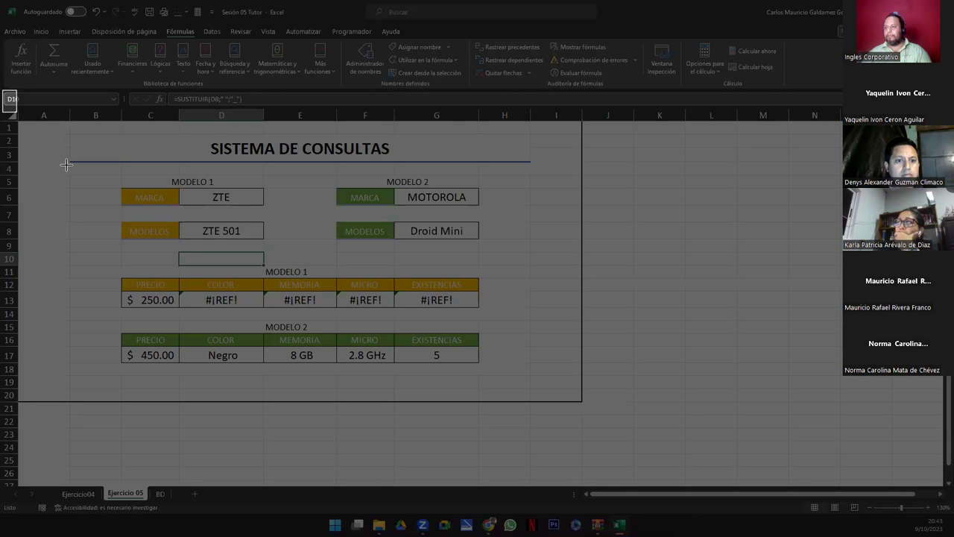
left_click_drag(7, 89, 309, 327)
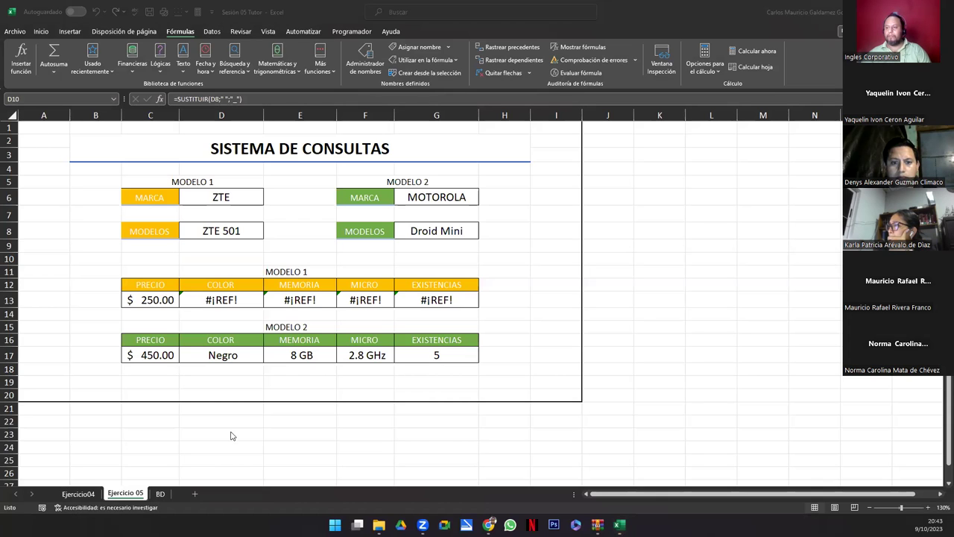
left_click(160, 494)
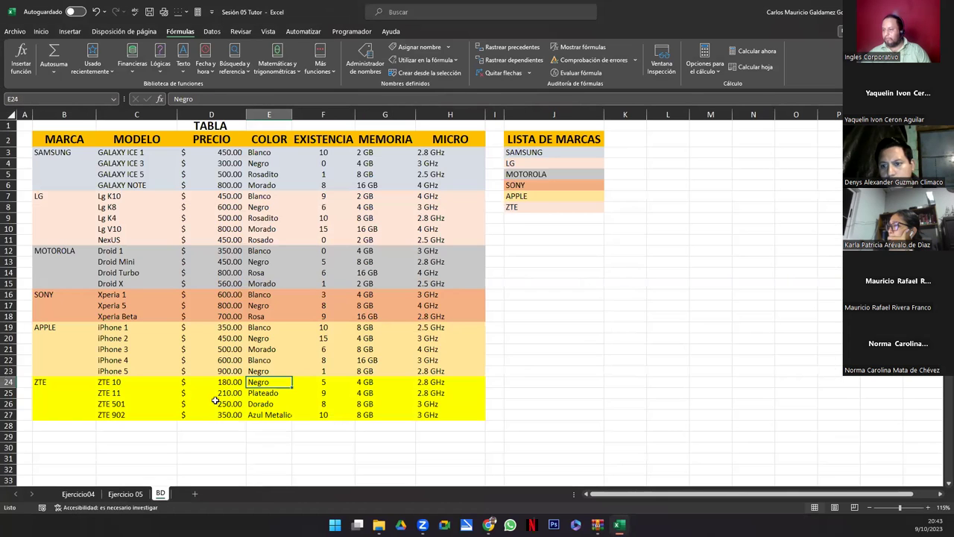
Step: Check ZTE_10_PRE on D24, then name E24 ZTE_10_COL and F24 ZTE_10_EXI
left_click(225, 382)
left_click(76, 94)
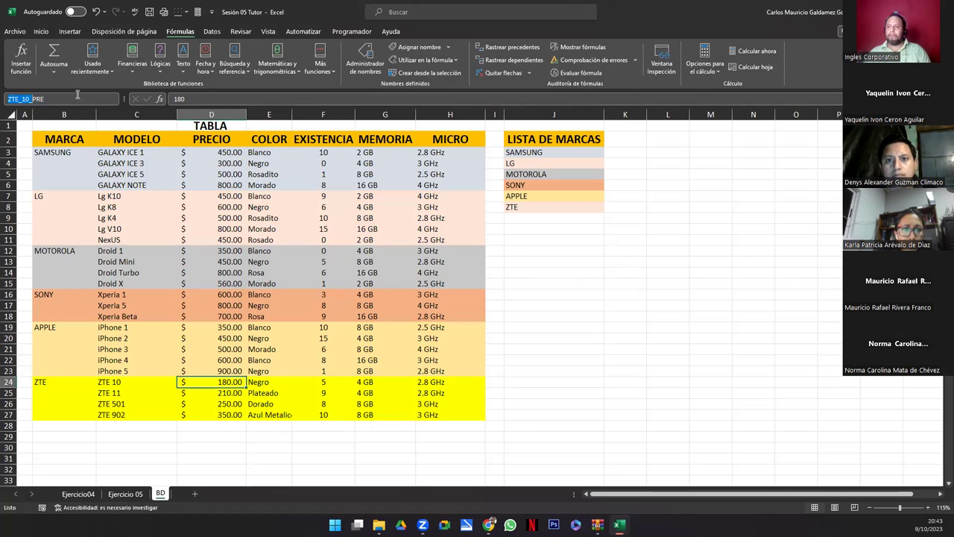
key("Right")
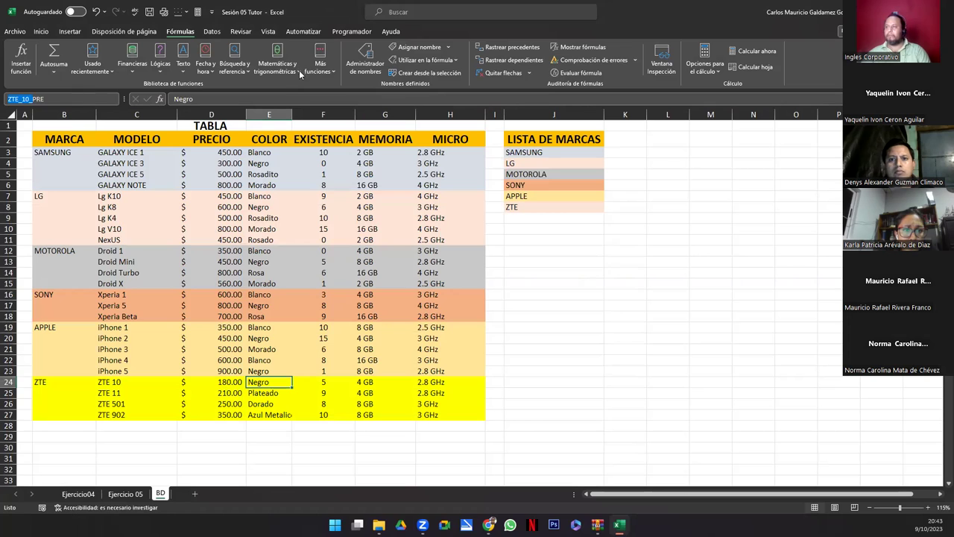
left_click(402, 47)
type("ZTE_10_")
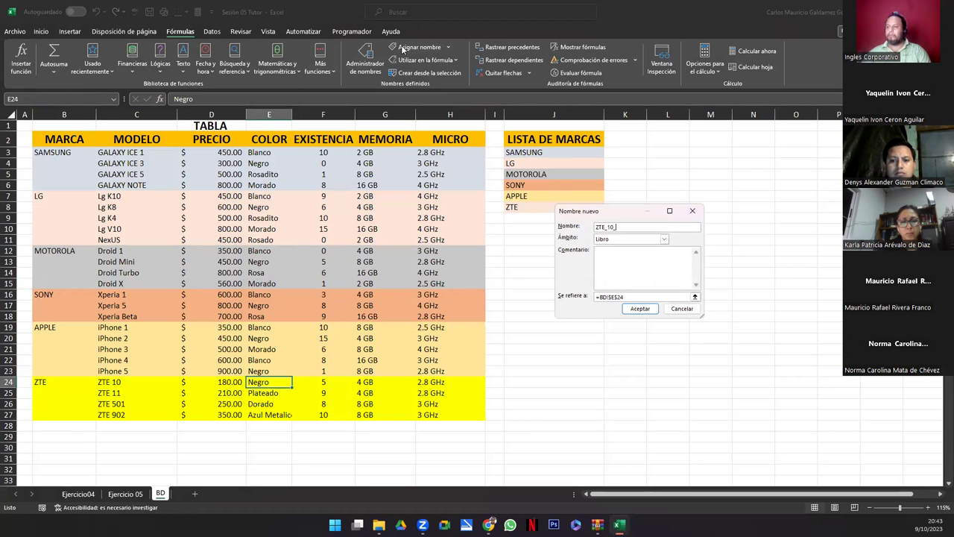
type("COL")
key("Return")
key("Right")
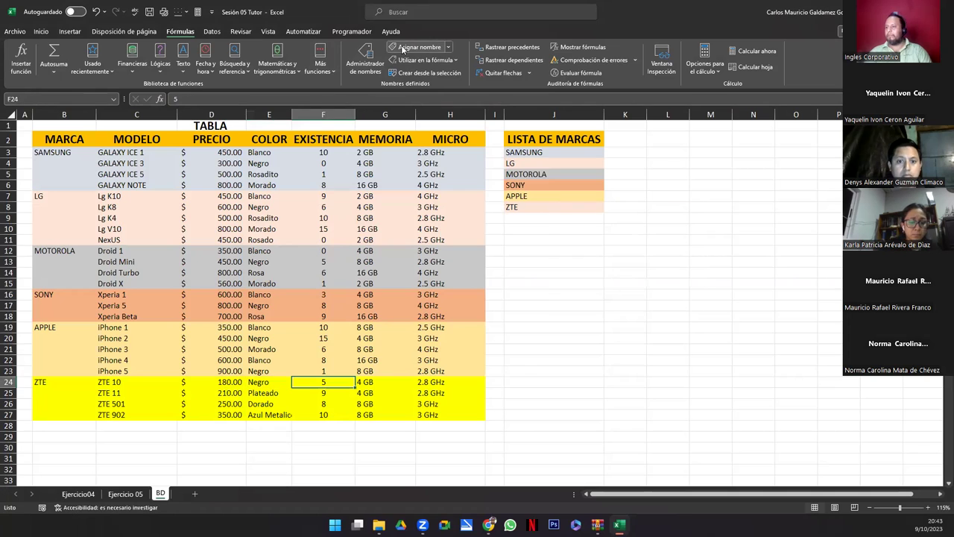
left_click(402, 47)
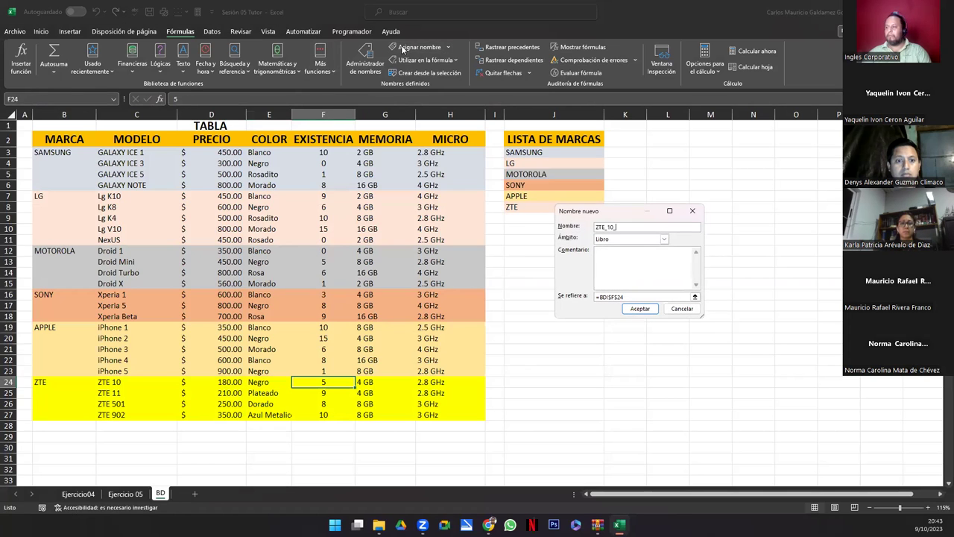
type("EXI")
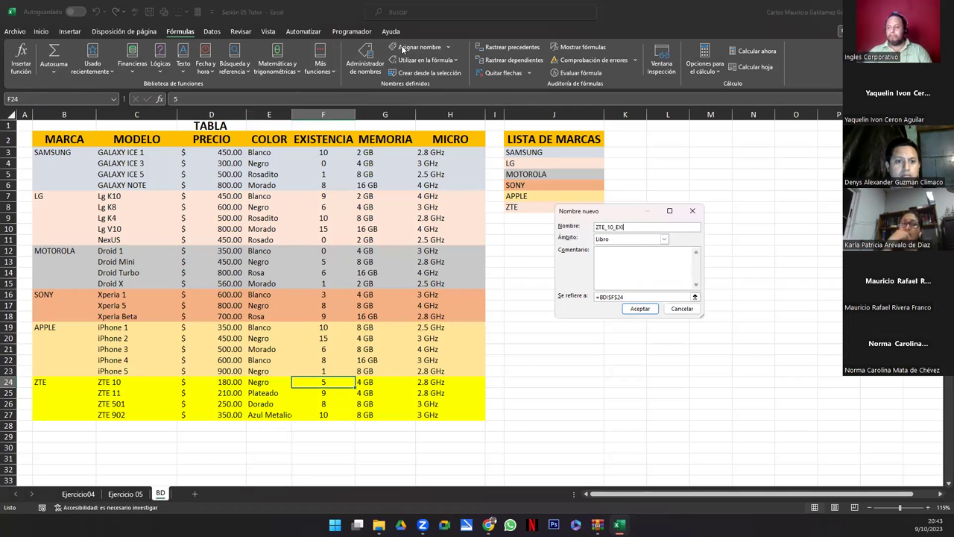
key("Return")
Step: Name G24 ZTE_10_MEM and H24 ZTE_10_MIC, ending on the ZTE 11 price cell D25
key("Right")
left_click(402, 47)
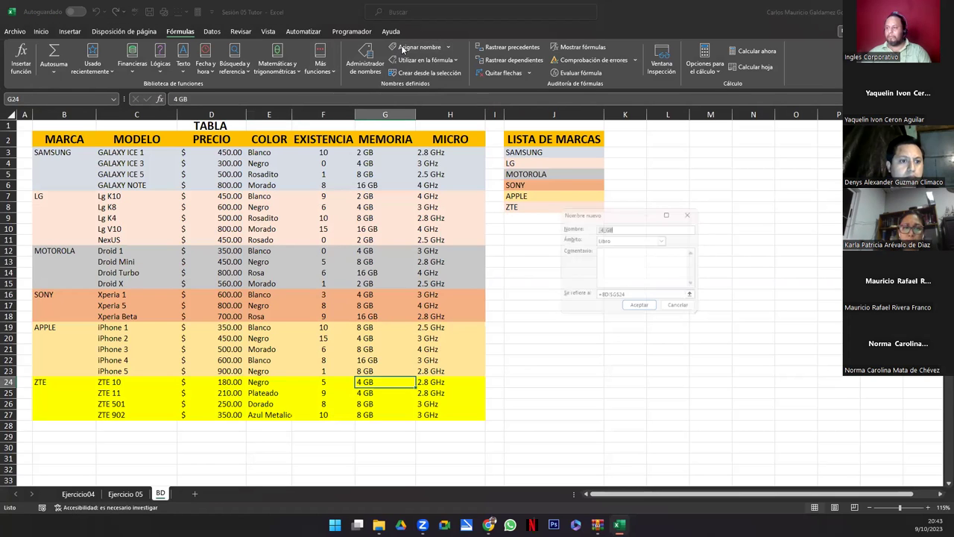
type("ZTE_10_MEM")
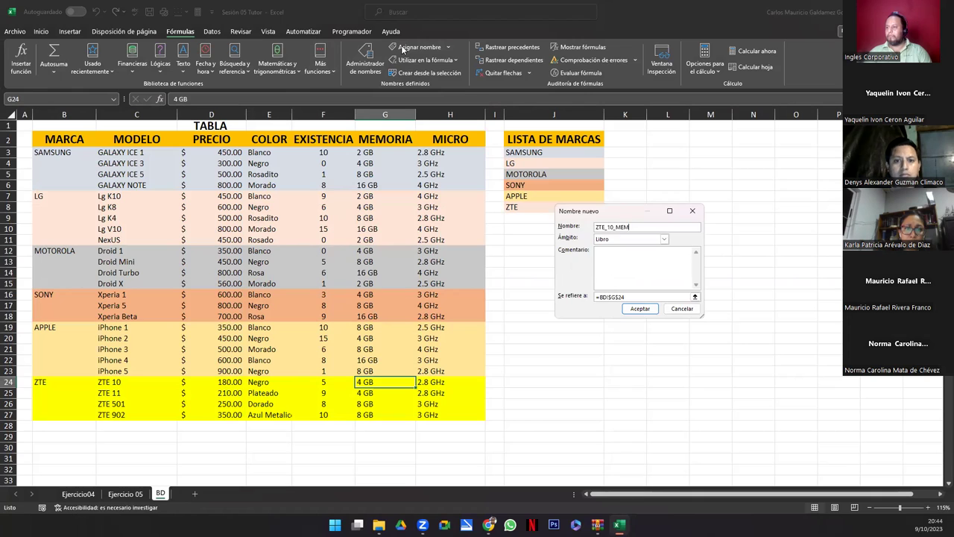
key("Return")
key("Right")
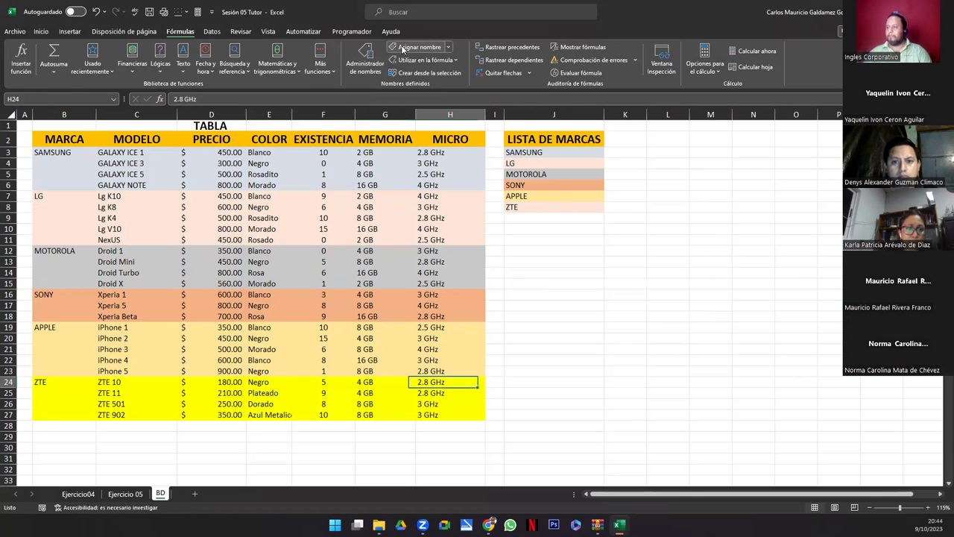
left_click(403, 47)
type("ZTE_10_")
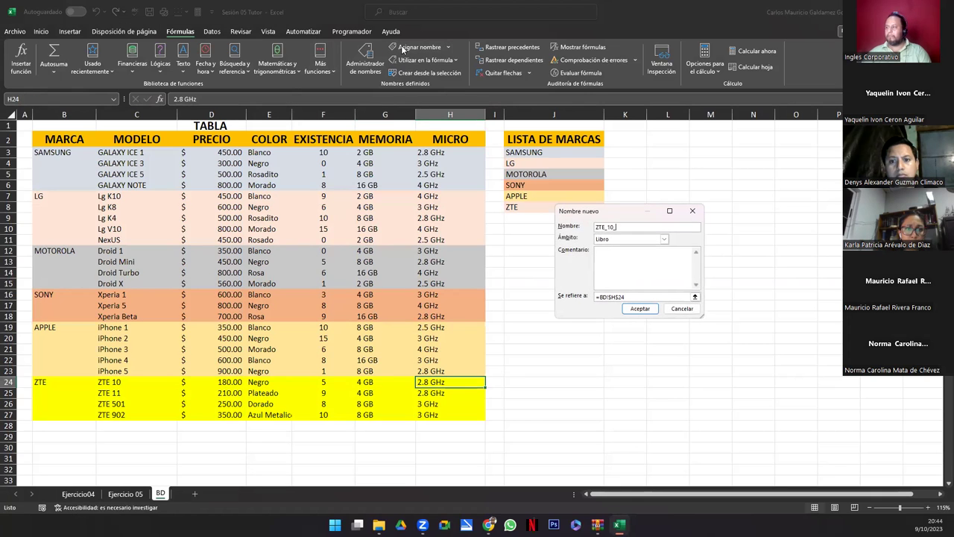
type("MIC")
key("Return")
key("Down")
key("Left")
key("Left")
key("Left")
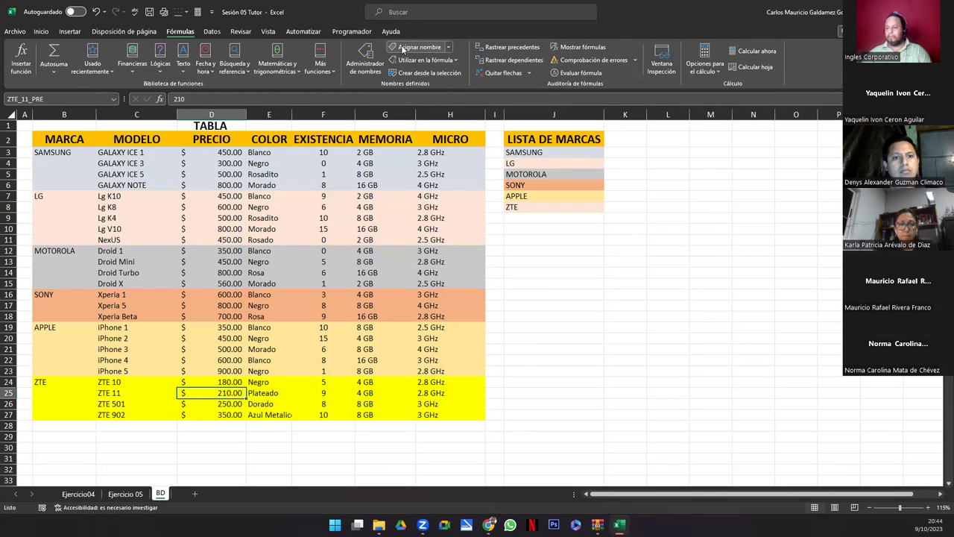
Step: Name the ZTE 11 colour and stock cells ZTE_11_COL and ZTE_11_EXI
key("Right")
left_click(403, 47)
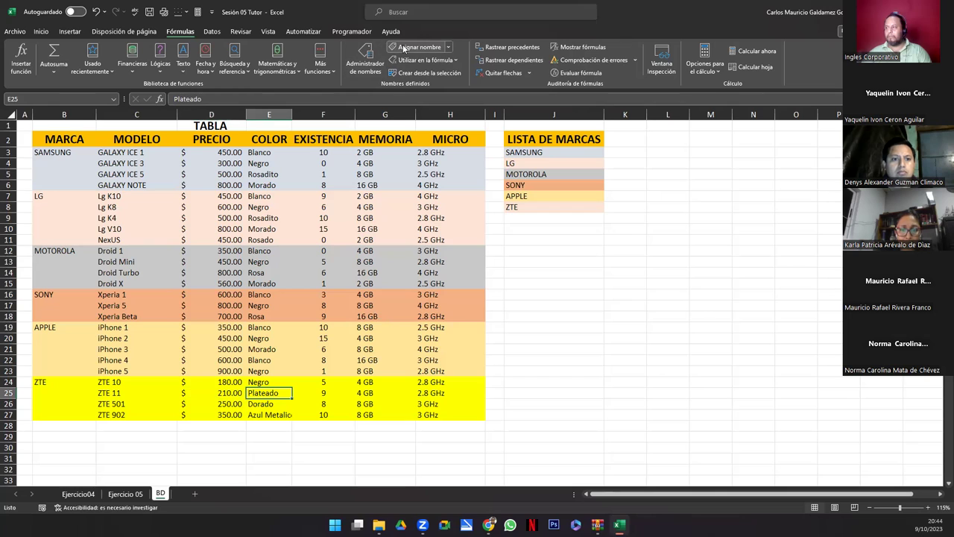
type("ZTE_11")
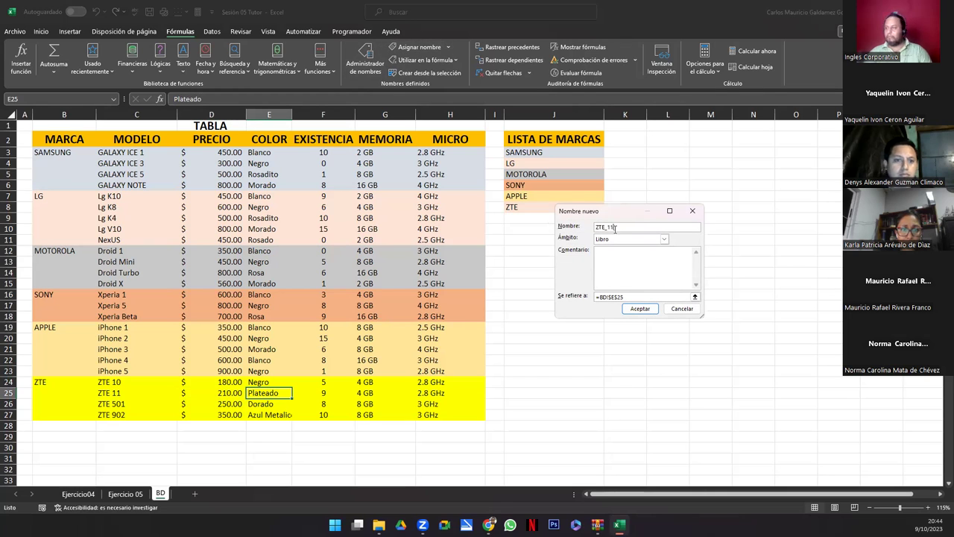
double_click(615, 227)
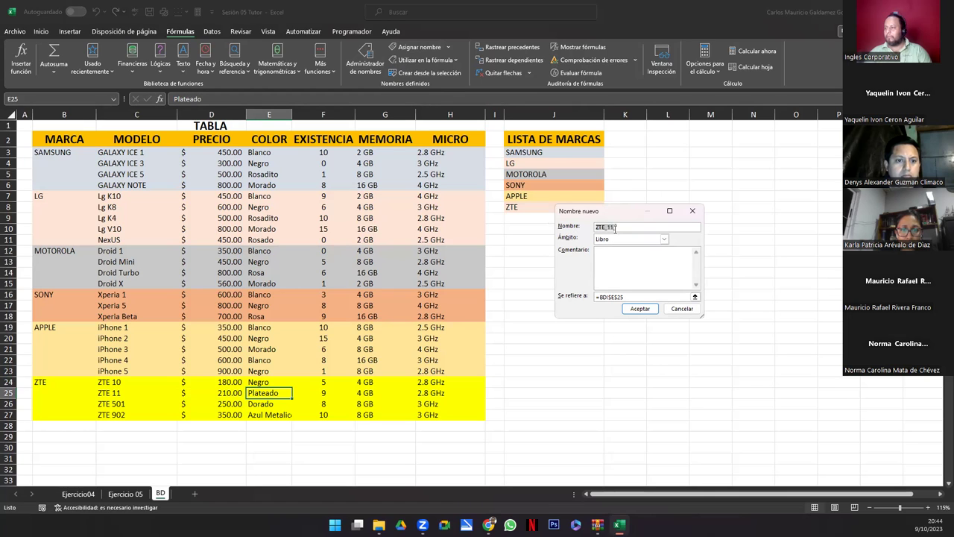
left_click(615, 229)
type("COL")
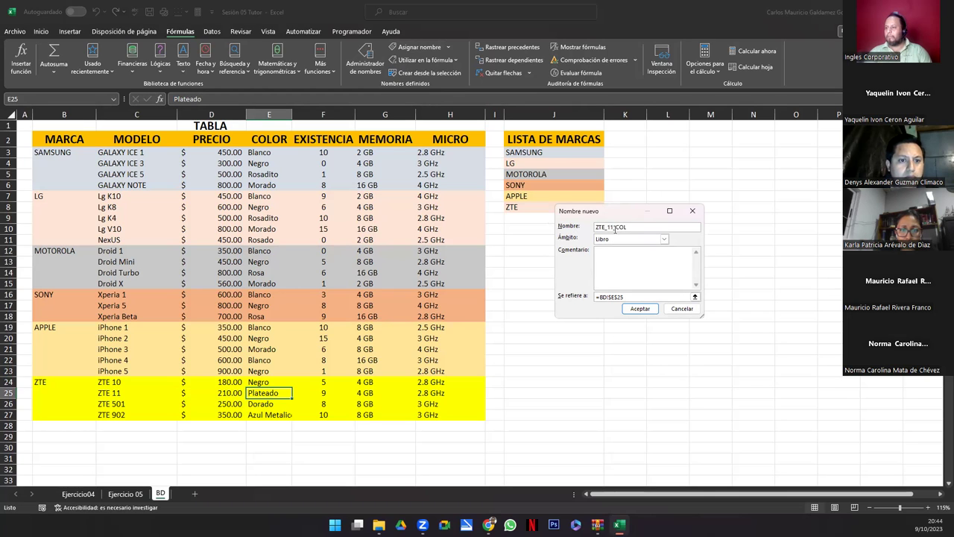
key("Return")
key("Right")
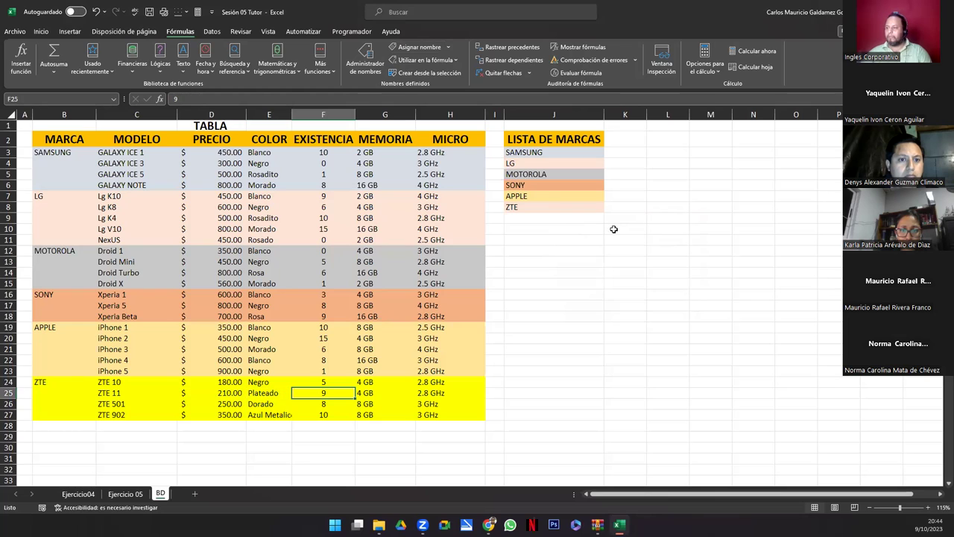
left_click(419, 47)
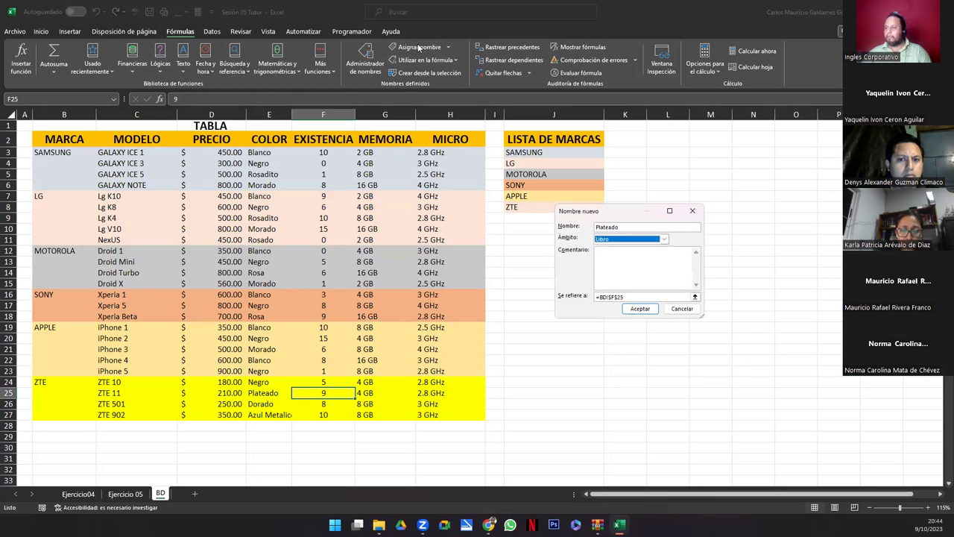
key("alt+Down")
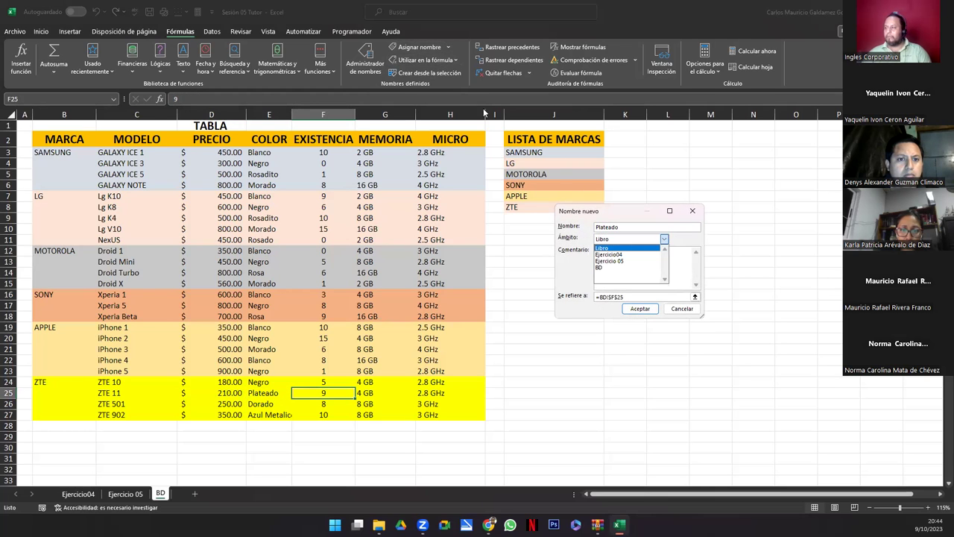
left_click(640, 226)
left_click_drag(615, 227, 552, 226)
key("BackSpace")
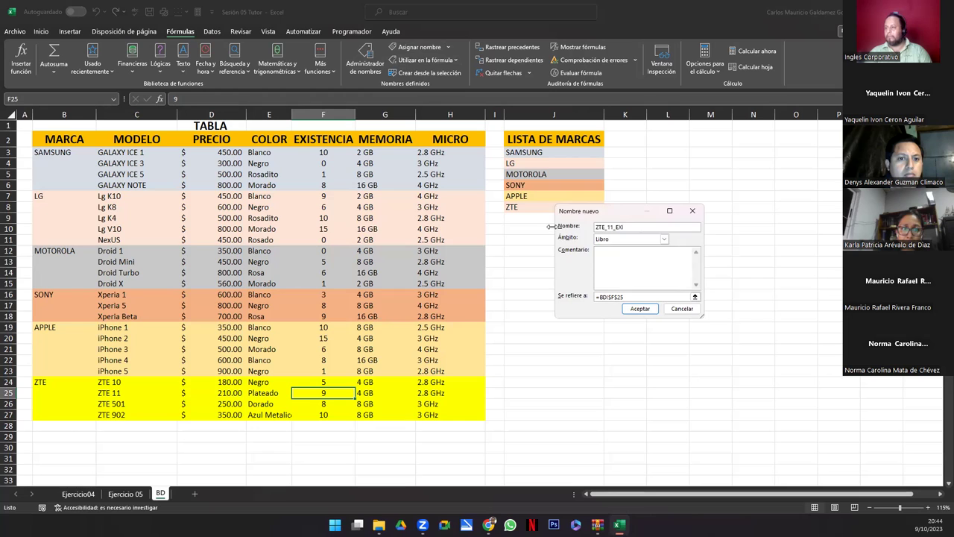
key("Return")
Step: Name the ZTE 11 memory and micro cells ZTE_11_MEM and ZTE_11_MIC
key("Right")
left_click(425, 47)
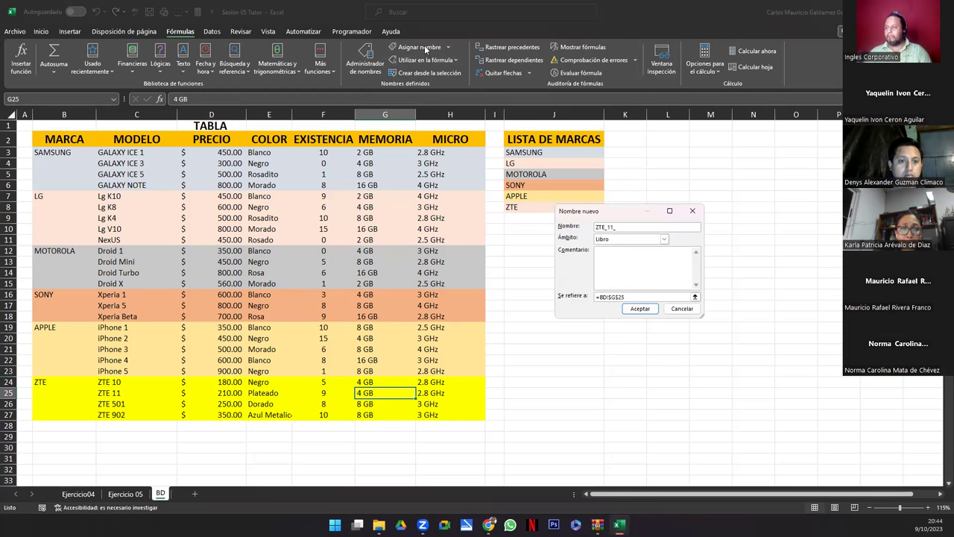
key("Return")
key("Right")
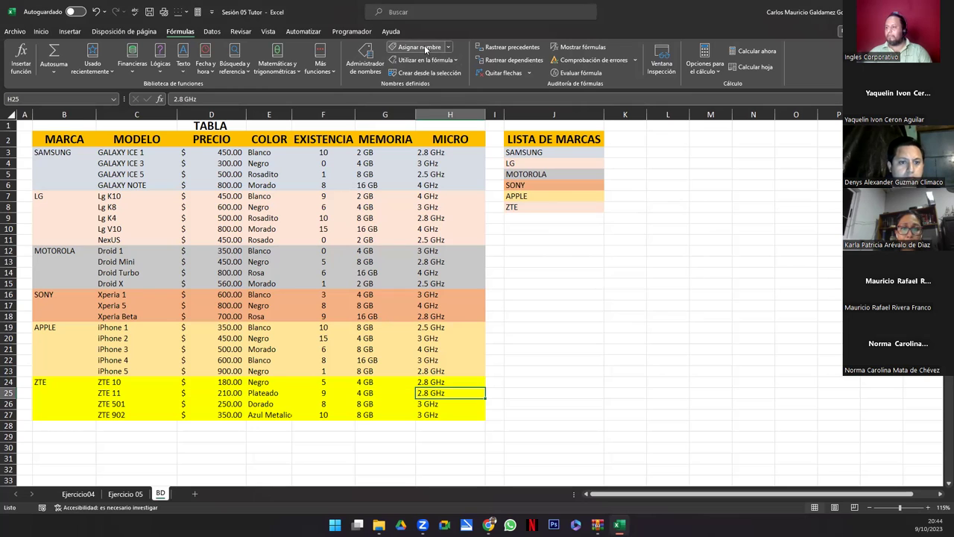
left_click(424, 45)
key("End")
type("_M")
key("Return")
key("Down")
key("Left")
key("Left")
key("Left")
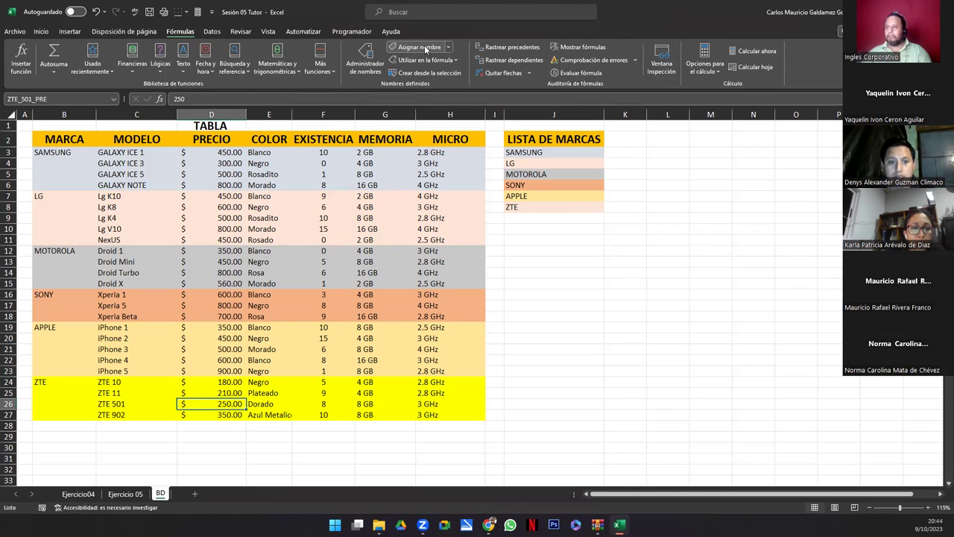
Step: Name the ZTE 501 colour cell E26 ZTE_501_COL
key("Right")
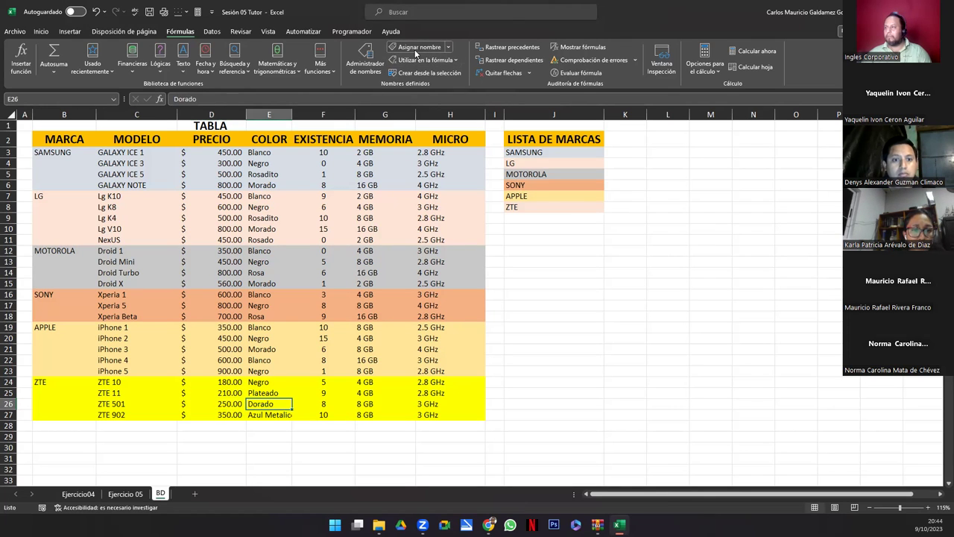
left_click(421, 46)
type("ZTE_11_")
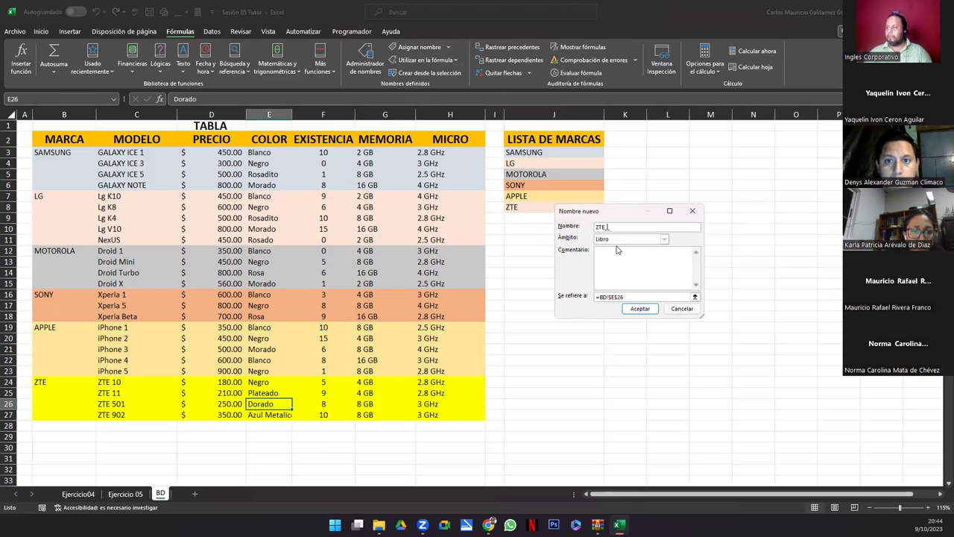
type("0")
key("ctrl+a")
key("ctrl+c")
key("End")
type("COL")
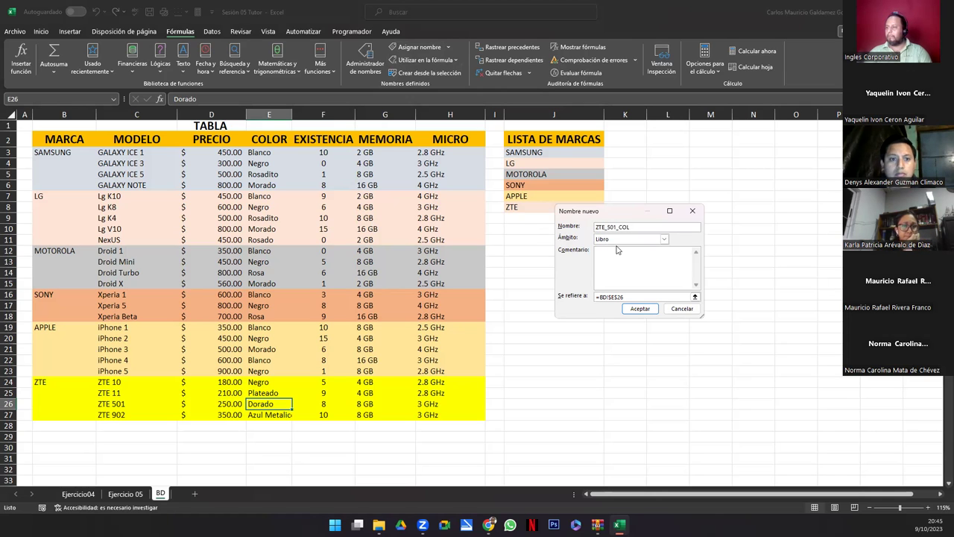
key("Return")
key("Right")
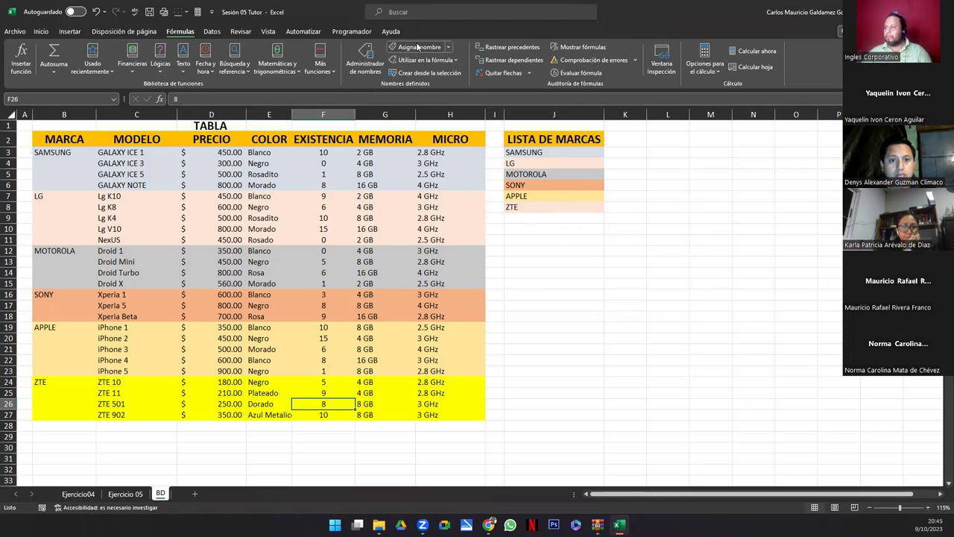
Step: Name the ZTE 501 stock, memory and micro cells ZTE_501_EXI, ZTE_501_MEM and ZTE_501_MIC
left_click(418, 47)
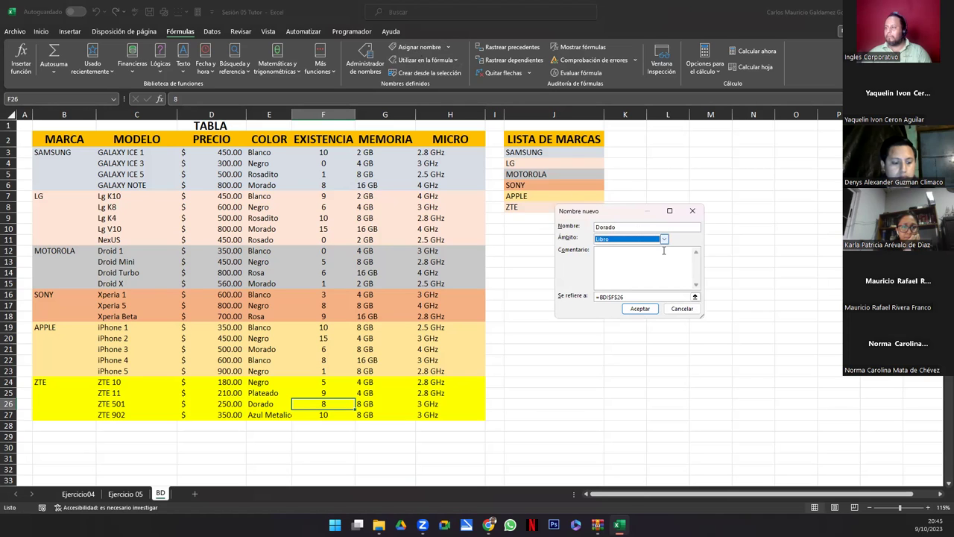
key("shift+Tab")
type("ZTE_501_")
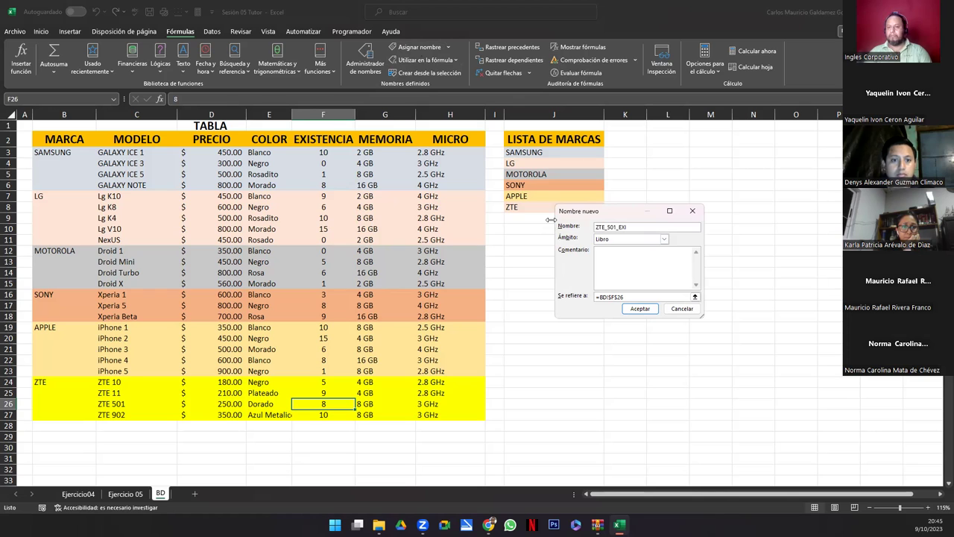
key("Return")
key("Right")
left_click(400, 49)
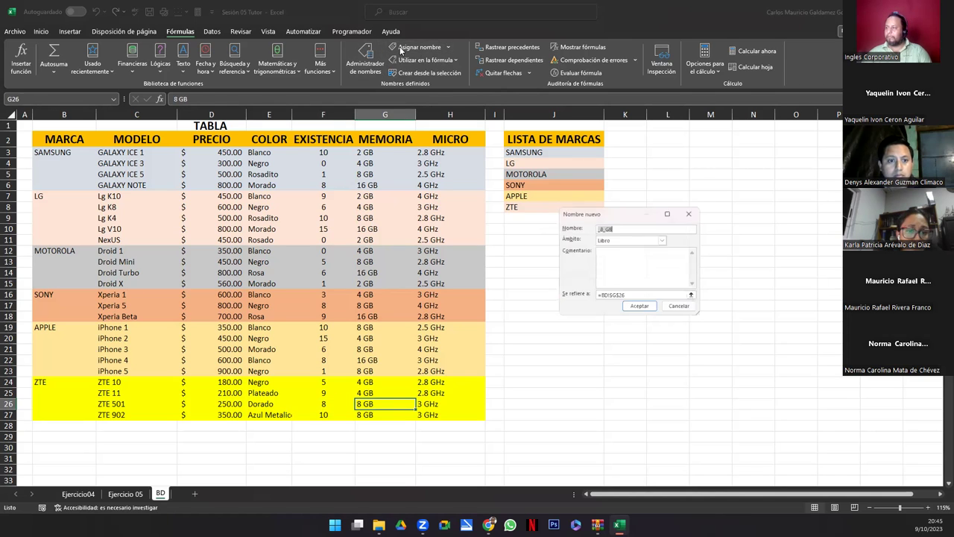
key("ctrl+v")
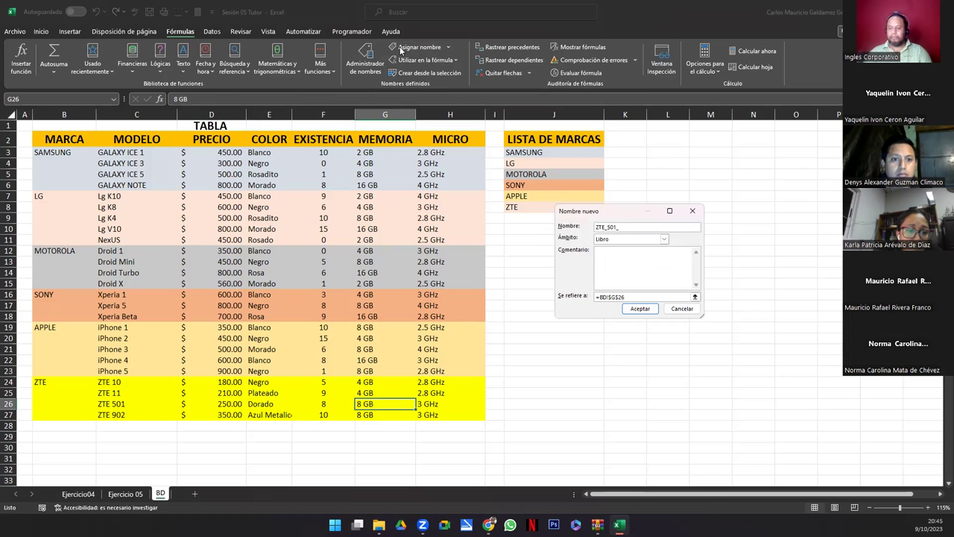
key("Return")
key("Right")
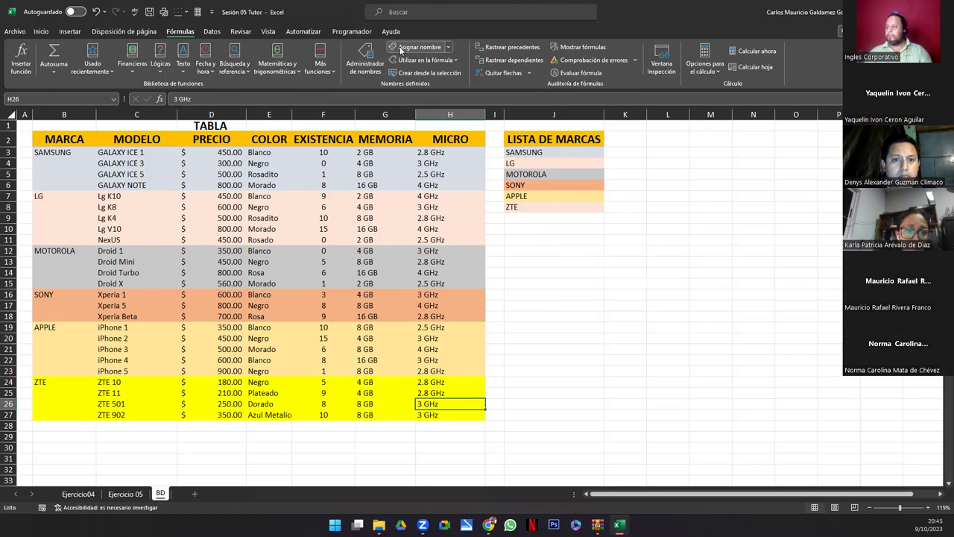
left_click(401, 50)
key("ctrl+v")
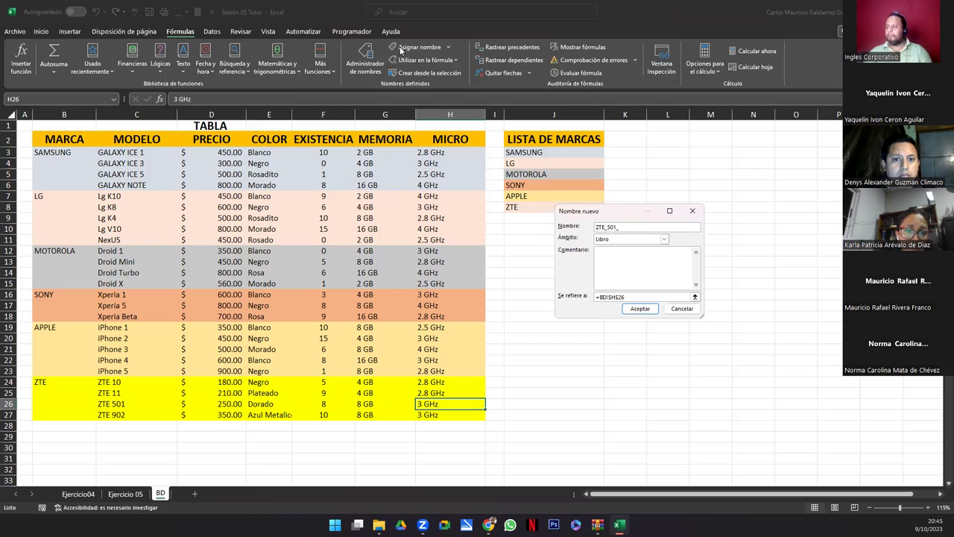
type("MIC")
key("Return")
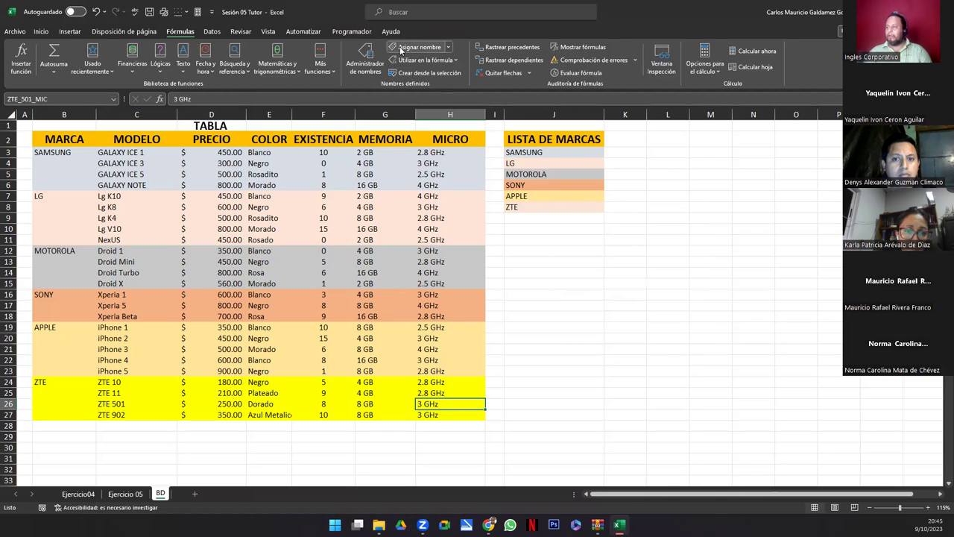
Step: Autofit column E to fit Azul Metalico and check the ZTE 902 price cell's name
key("Left")
key("Left")
key("Left")
key("Down")
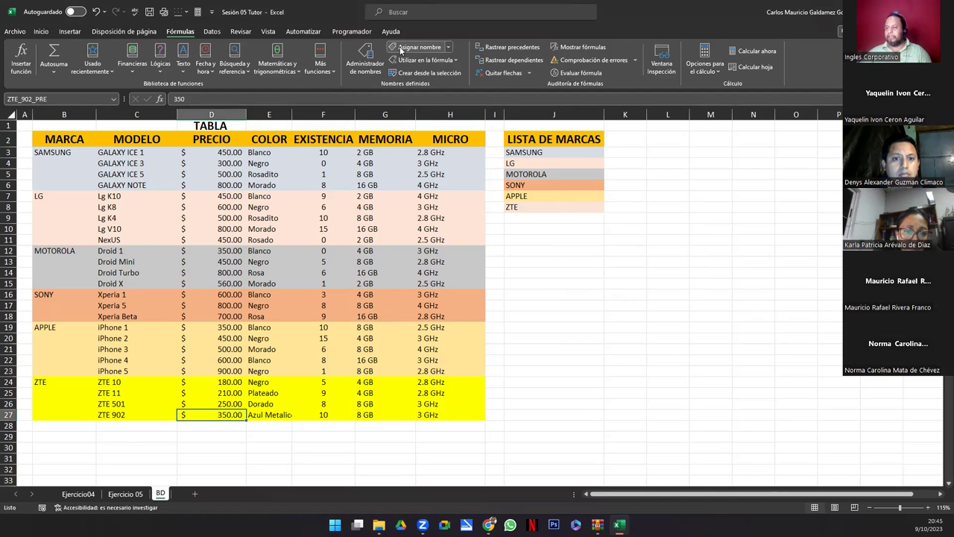
double_click(291, 114)
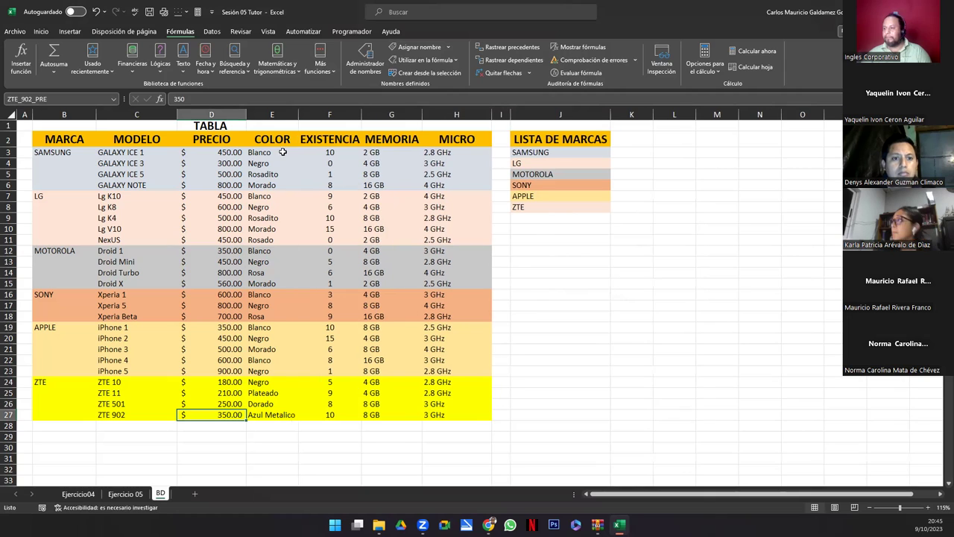
left_click(66, 99)
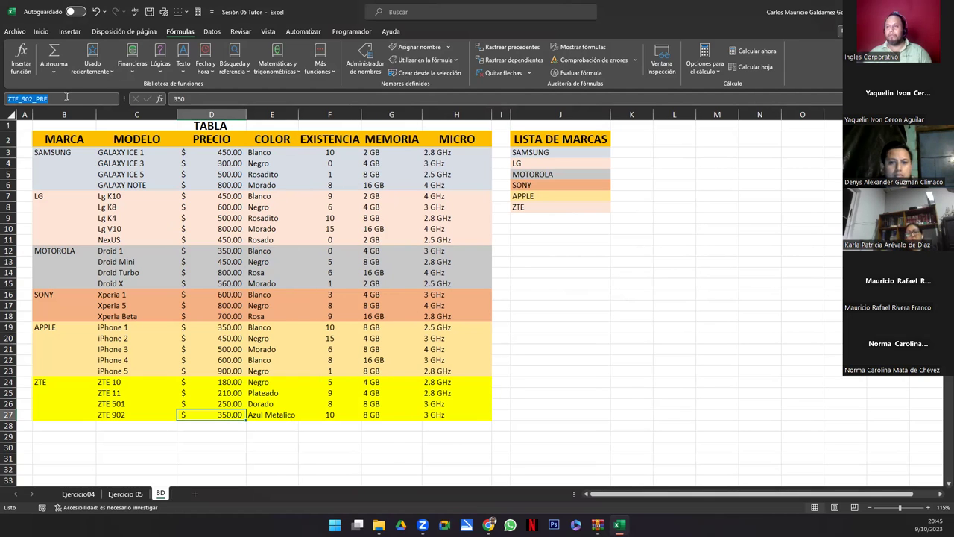
key("Escape")
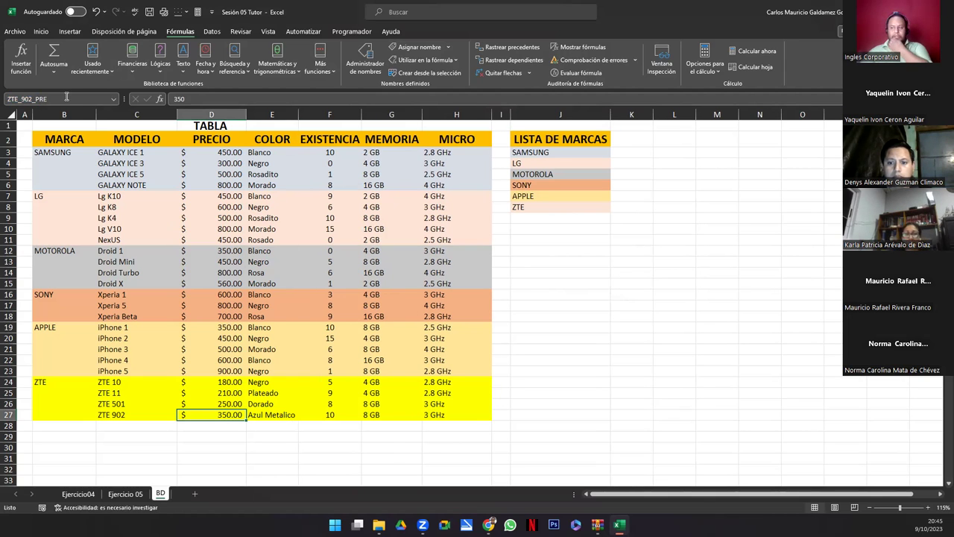
Step: Name the ZTE 902 colour and stock cells ZTE_902_COL and ZTE_902_EXI
key("Right")
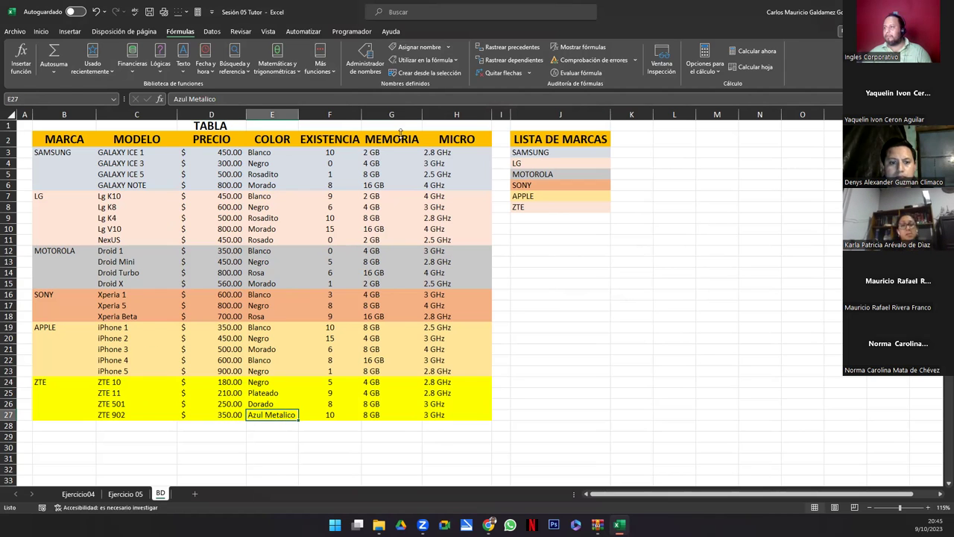
left_click(422, 47)
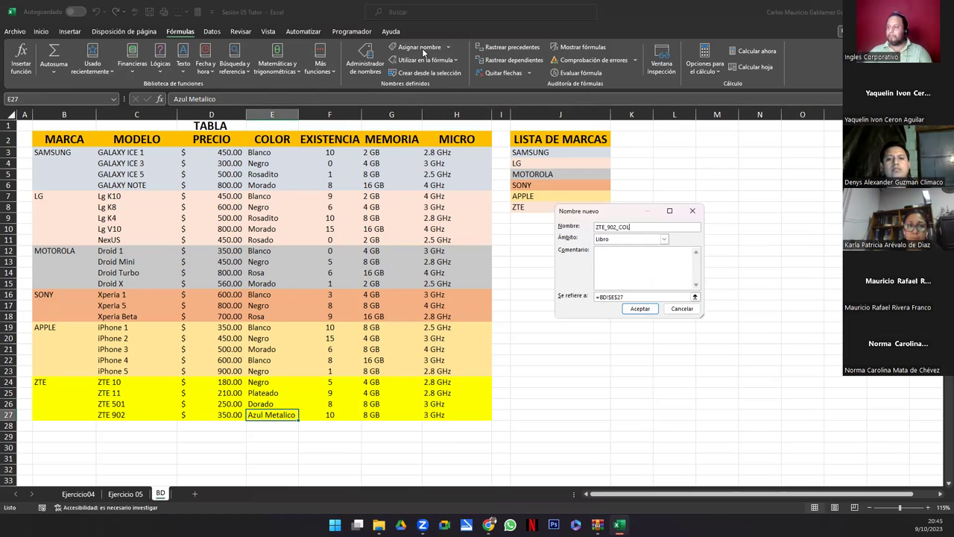
key("Return")
key("Right")
left_click(421, 47)
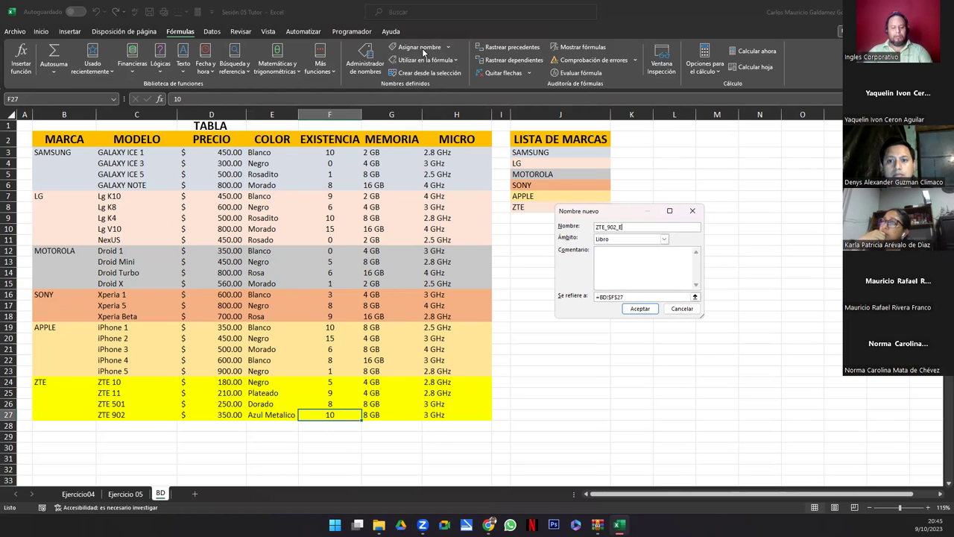
key("Return")
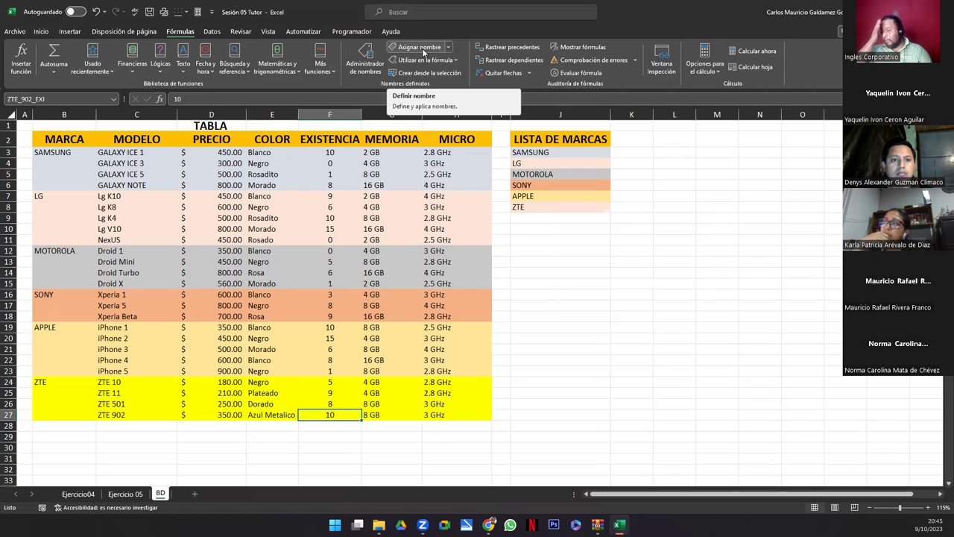
key("Right")
Step: Name the ZTE 902 memory and micro cells ZTE_902_MEM and ZTE_902_MIC
left_click(422, 47)
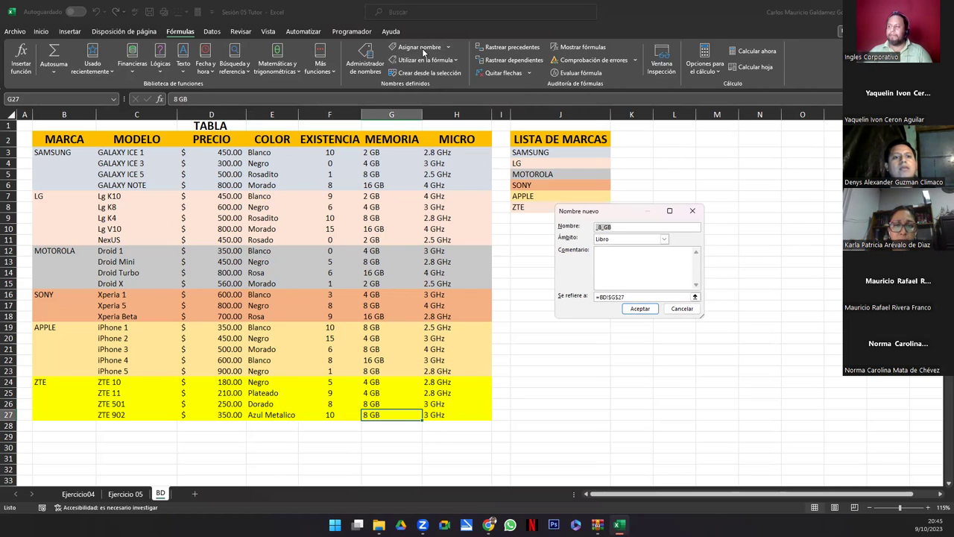
type("ZTE_902_")
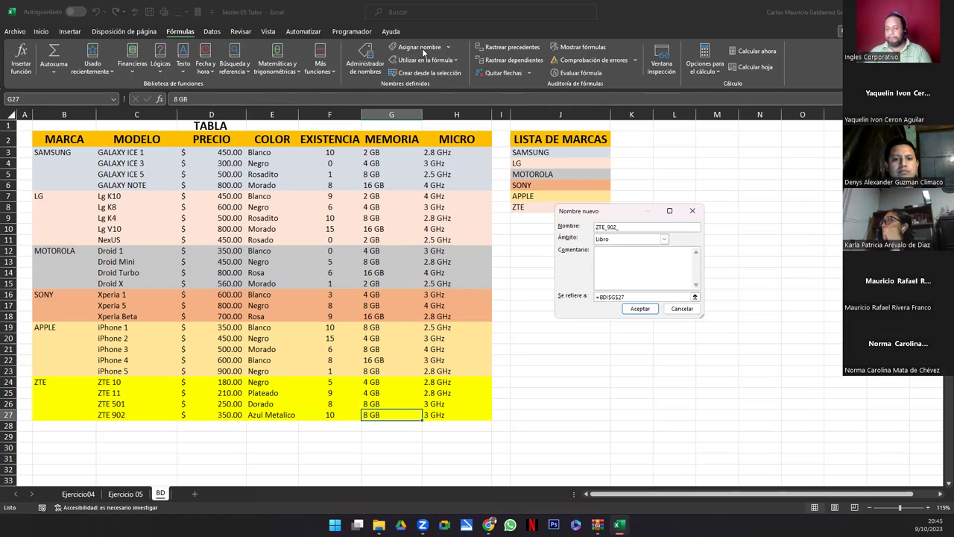
key("Return")
key("Right")
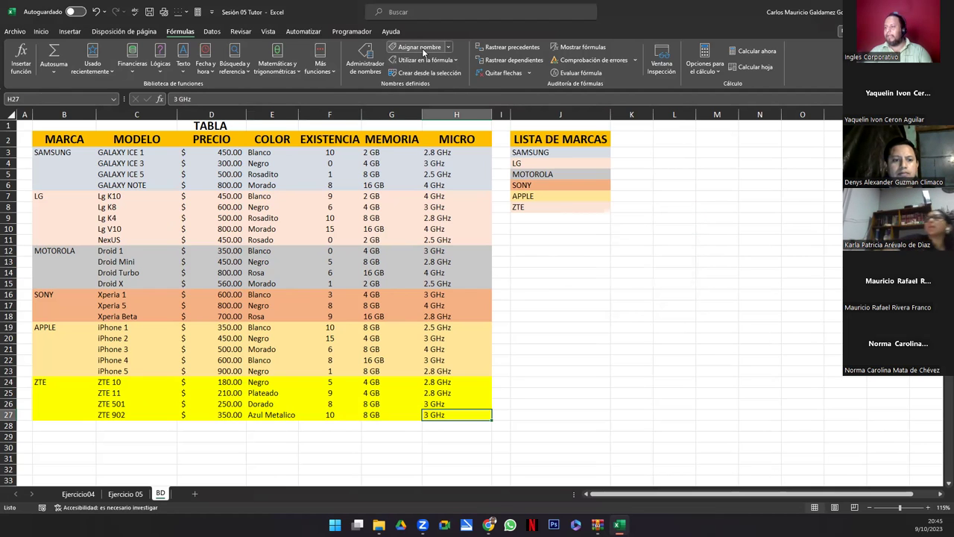
left_click(422, 48)
type("ZTE_902_")
type("MIC")
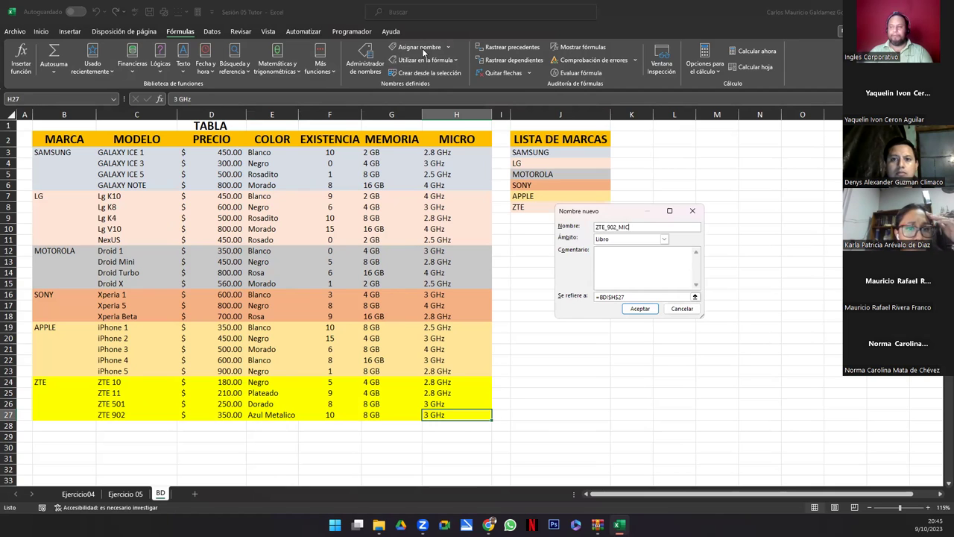
key("Return")
Step: Copy the ZTE 902 price cell and jump back up the table
key("Left")
key("Left")
key("Left")
key("Left")
key("Left")
key("Right")
key("ctrl+c")
key("Left")
key("ctrl+Up")
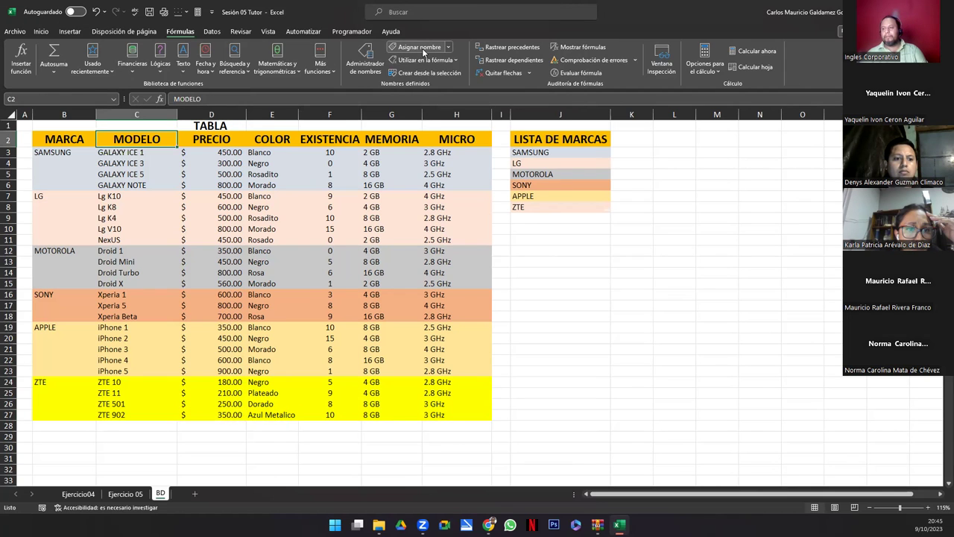
key("Left")
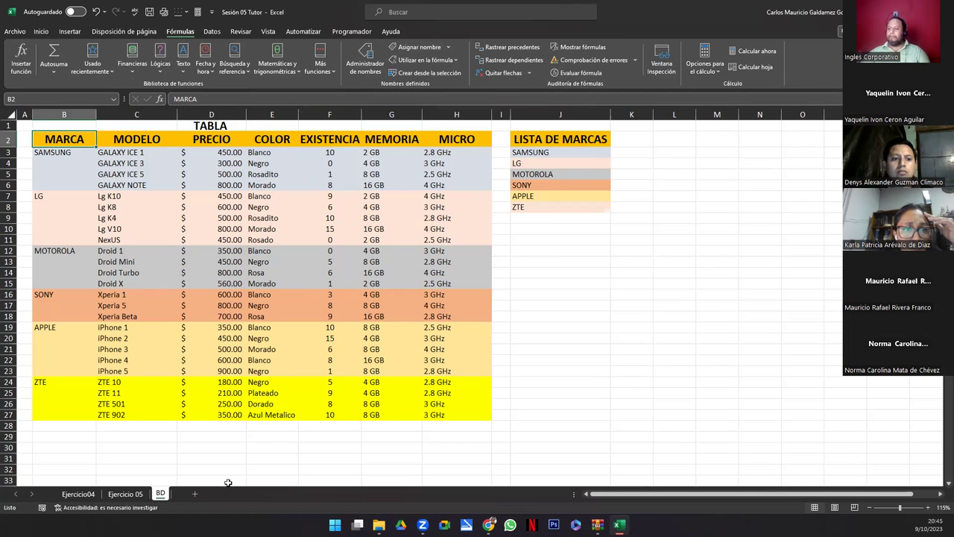
Step: On the Ejercicio 05 sheet, set Modelo 1 to SONY Xperia 5
left_click(129, 494)
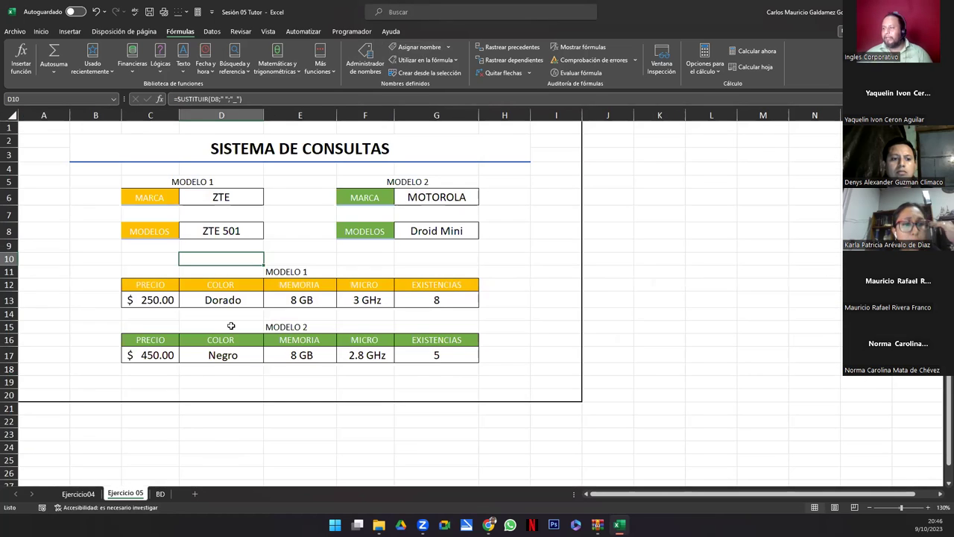
left_click(240, 199)
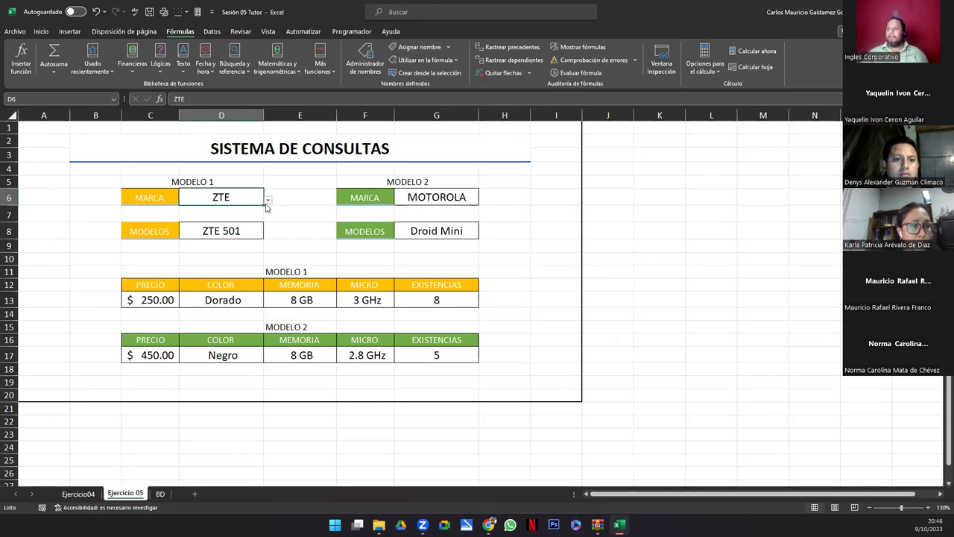
left_click(267, 199)
left_click(222, 235)
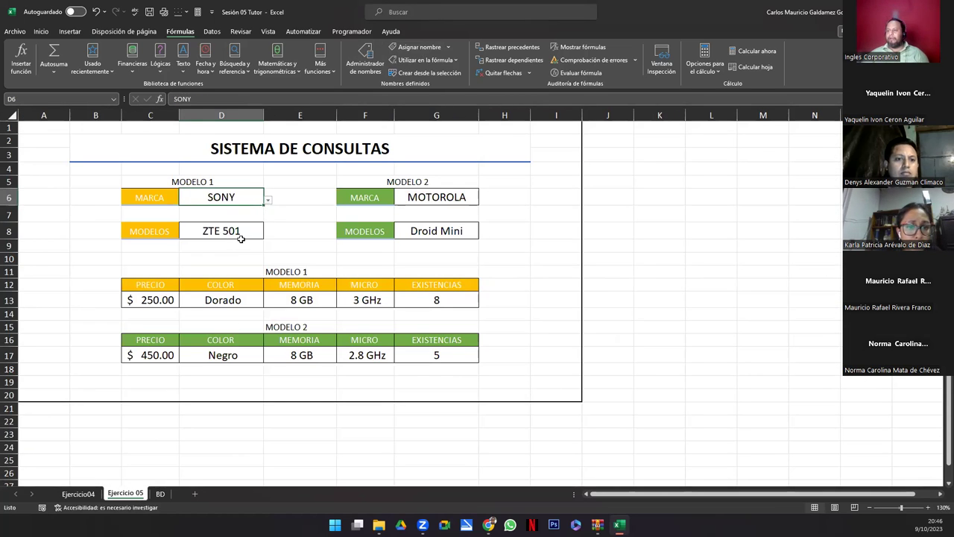
left_click(246, 233)
left_click(267, 233)
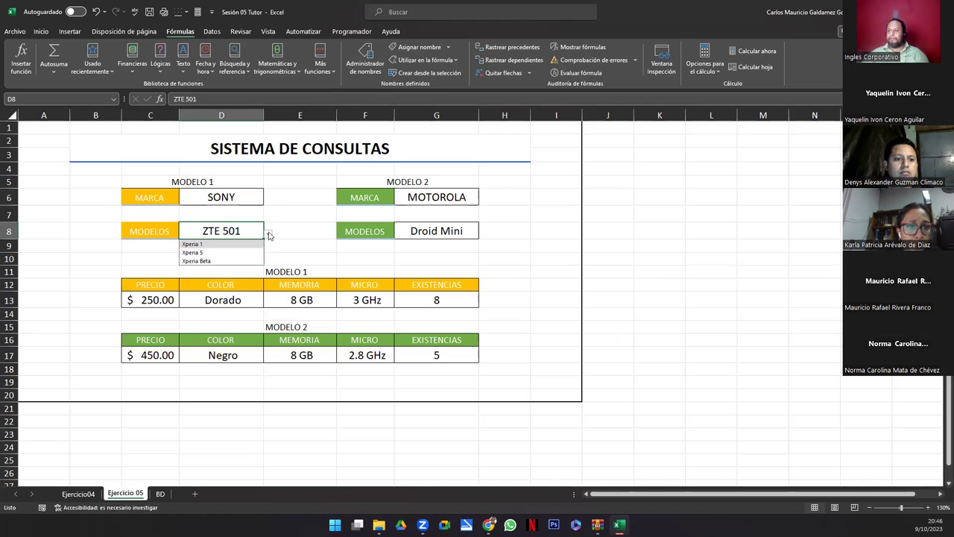
left_click(231, 253)
Step: Set Modelo 2 to APPLE iPhone 4 using the G6 and G8 dropdowns
left_click(448, 197)
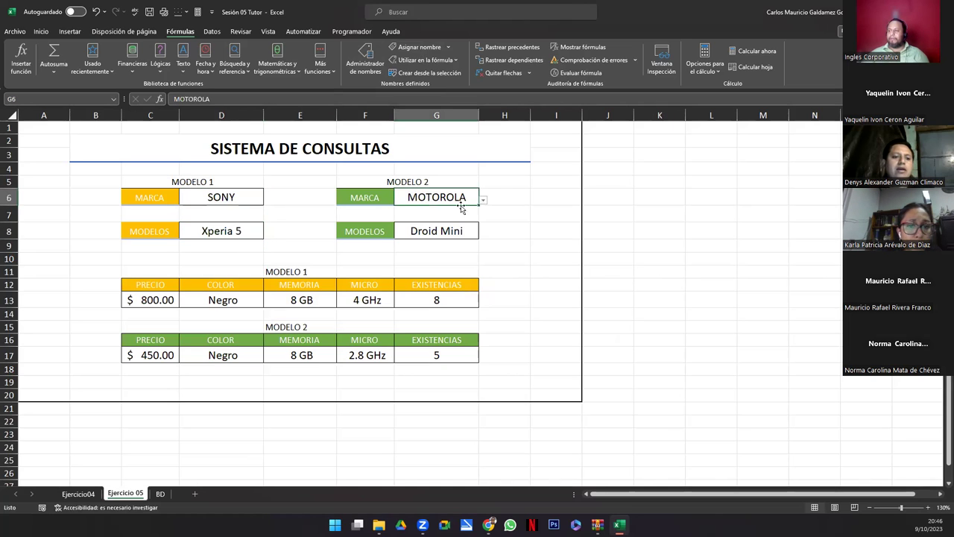
left_click(483, 200)
left_click(424, 244)
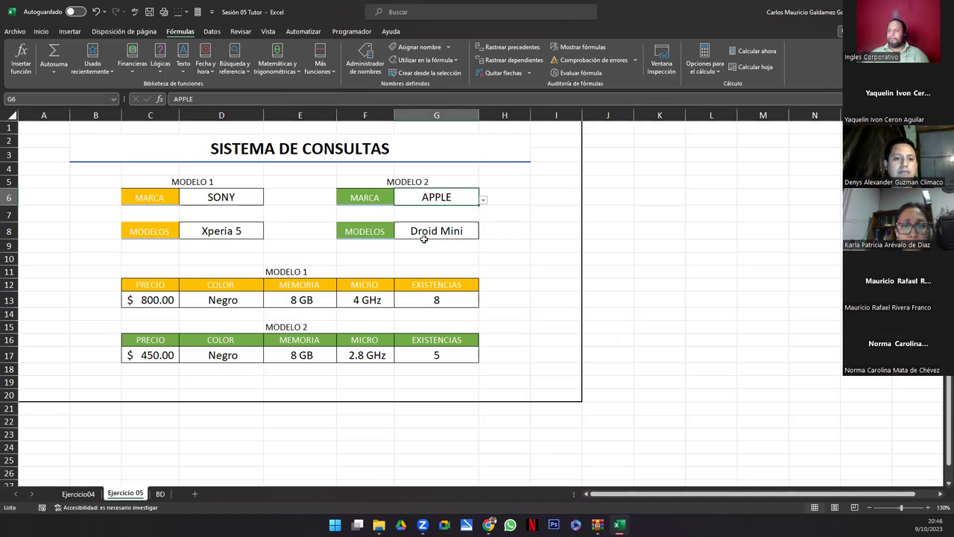
left_click(450, 233)
left_click(485, 233)
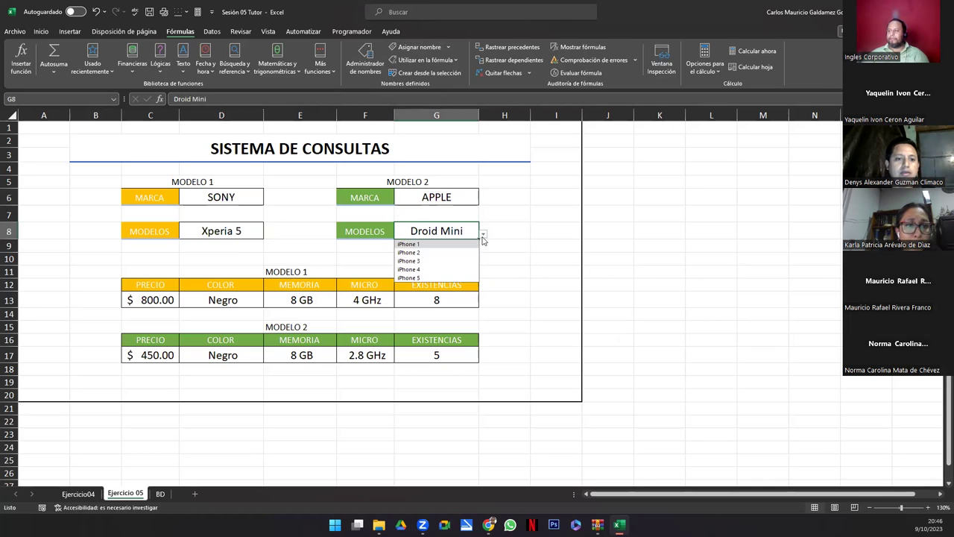
left_click(441, 268)
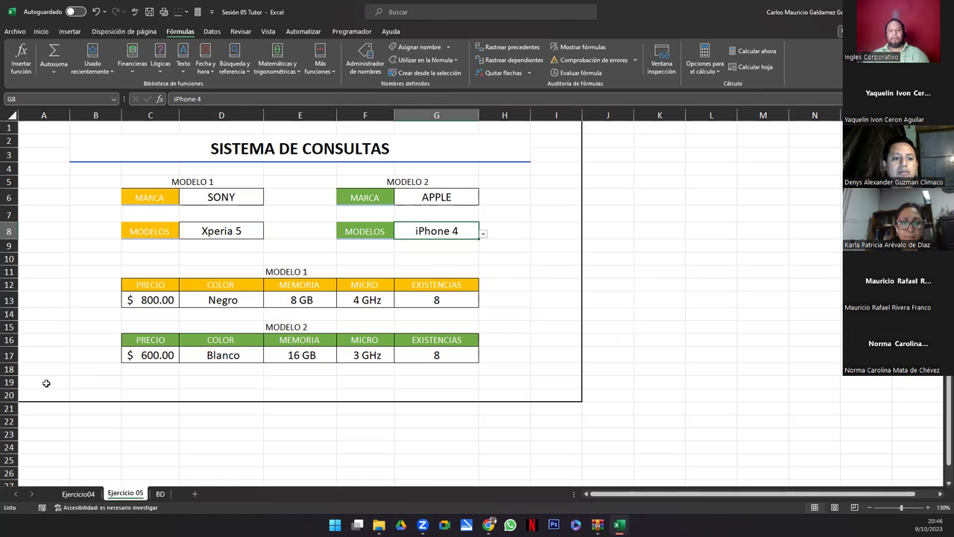
Step: Review the formulas in D10 and G10 and the INDIRECTO formula in D13
left_click(211, 260)
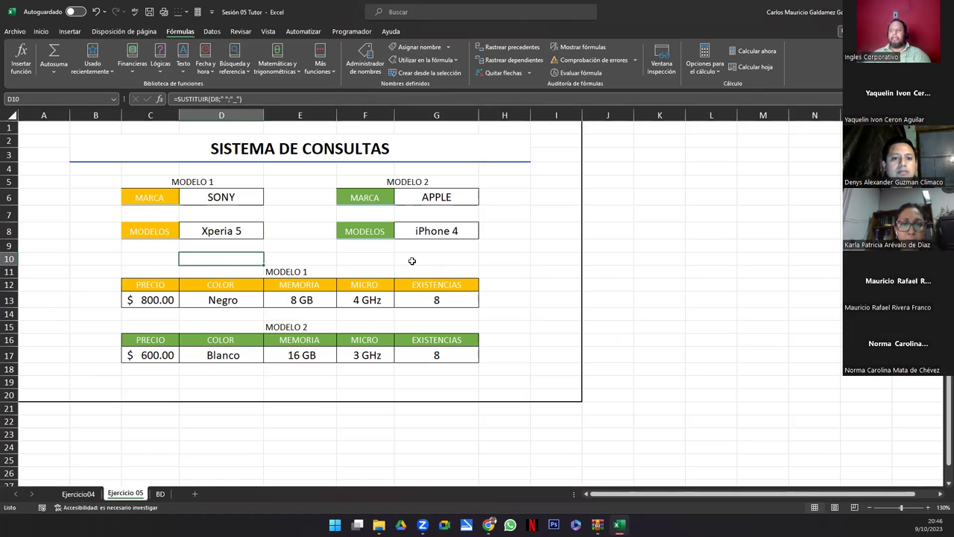
left_click(411, 260)
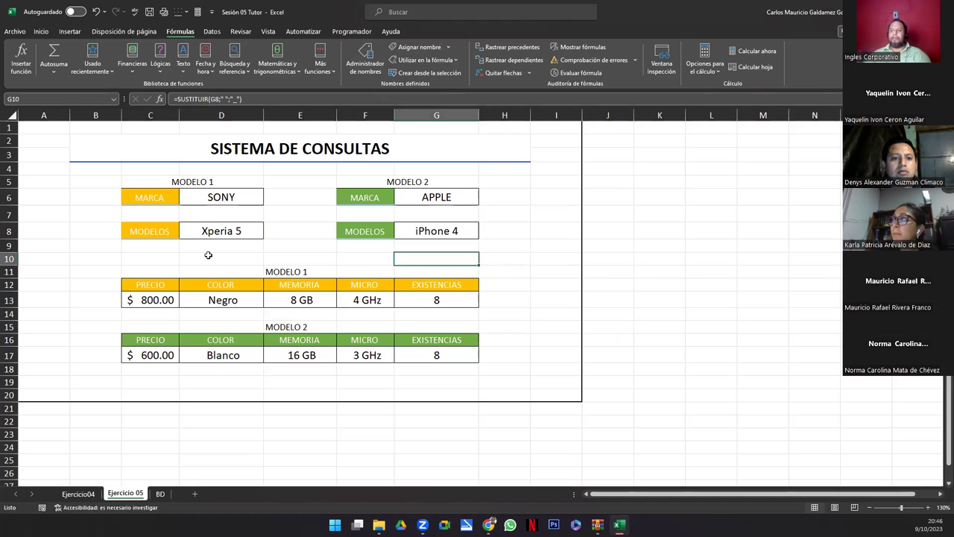
left_click_drag(191, 182, 193, 257)
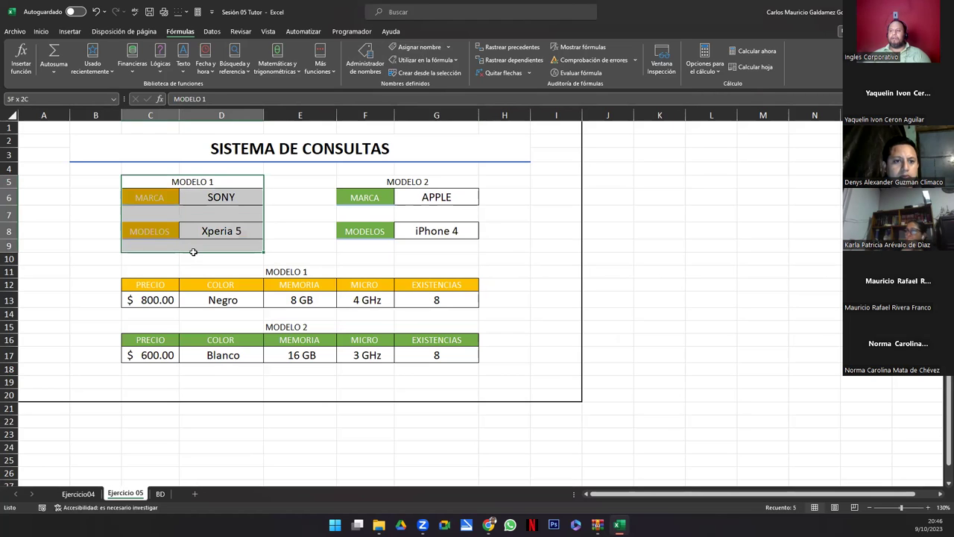
left_click_drag(392, 181, 402, 256)
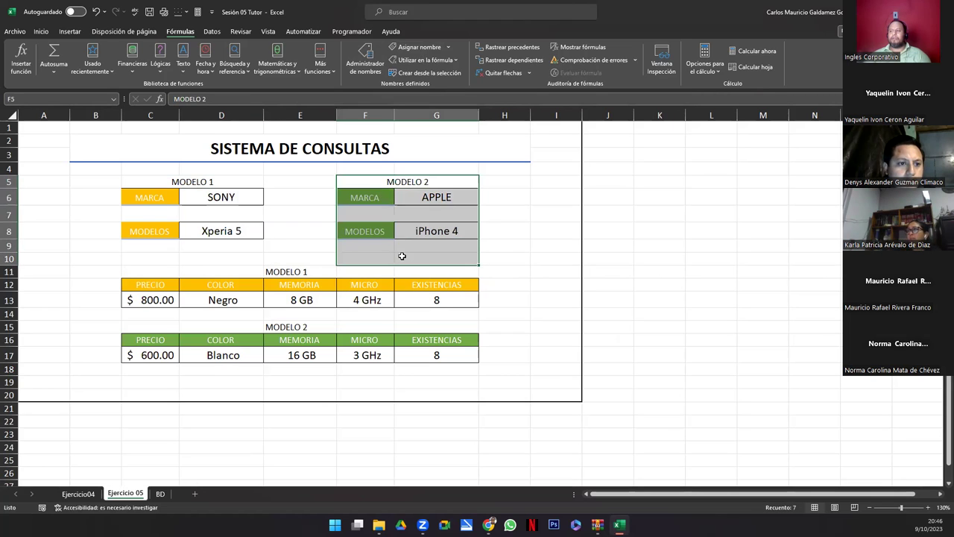
left_click(402, 256)
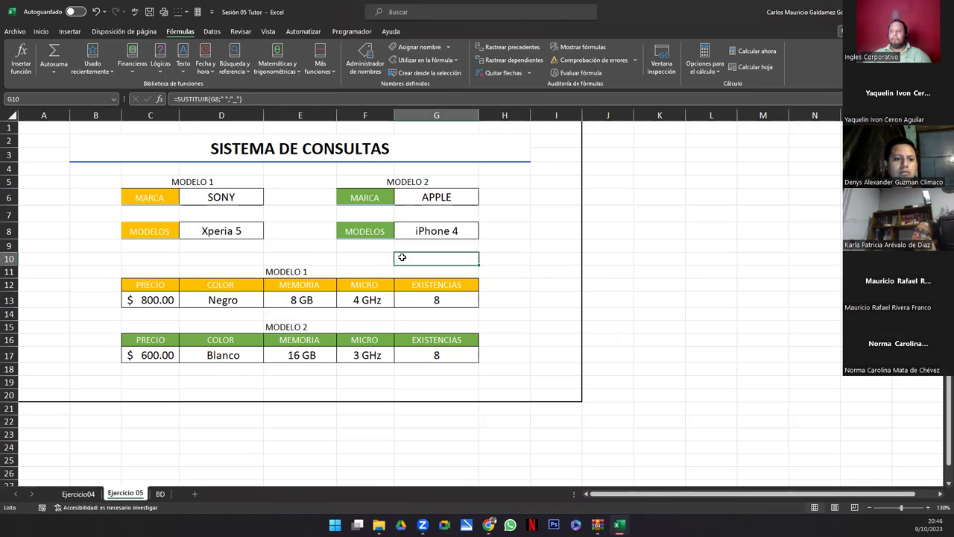
left_click(254, 301)
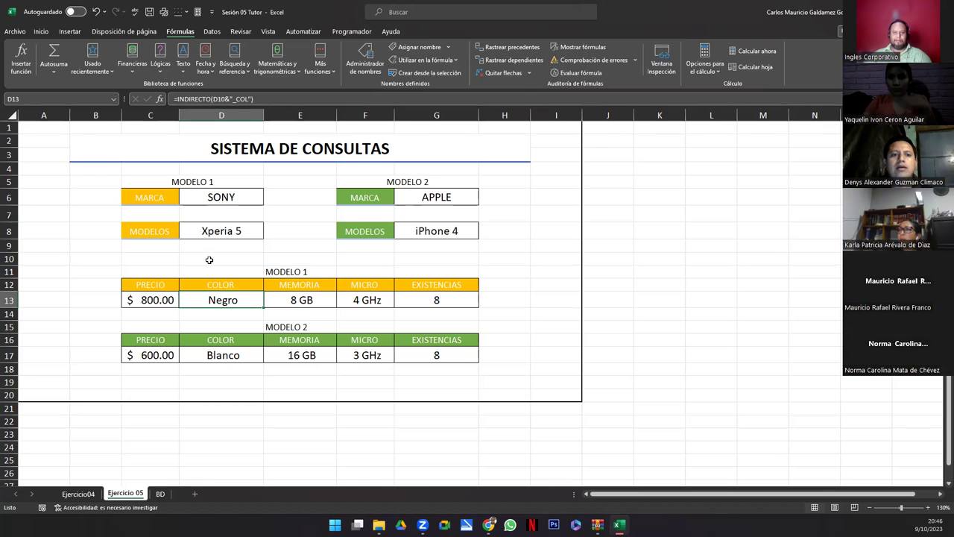
Step: Preview D10's D8 argument with F9 to confirm it becomes Xperia_5
double_click(209, 260)
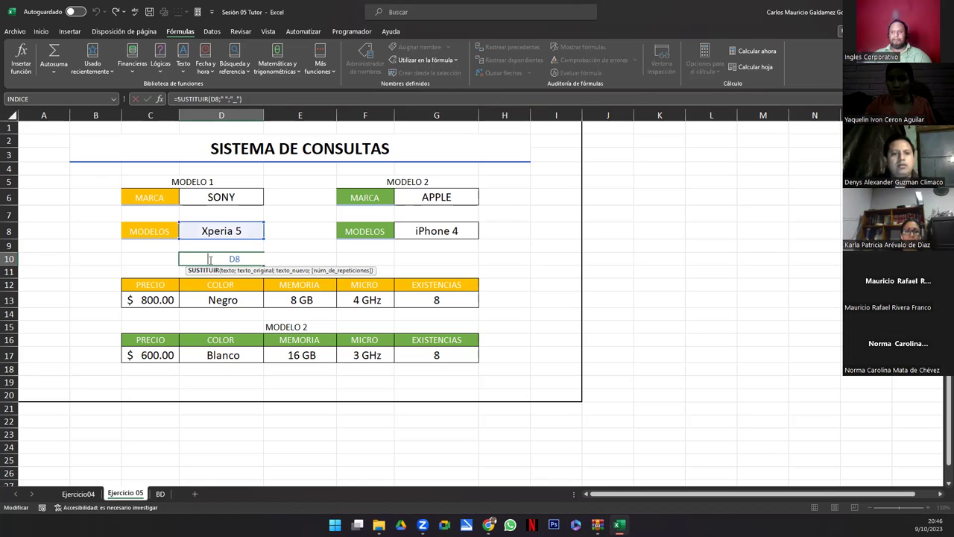
left_click_drag(161, 99, 174, 179)
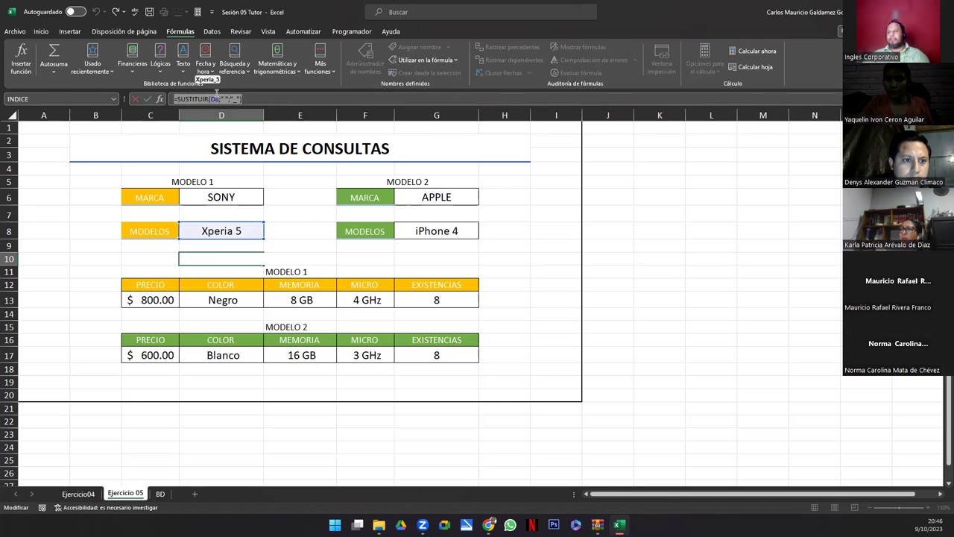
left_click(216, 98)
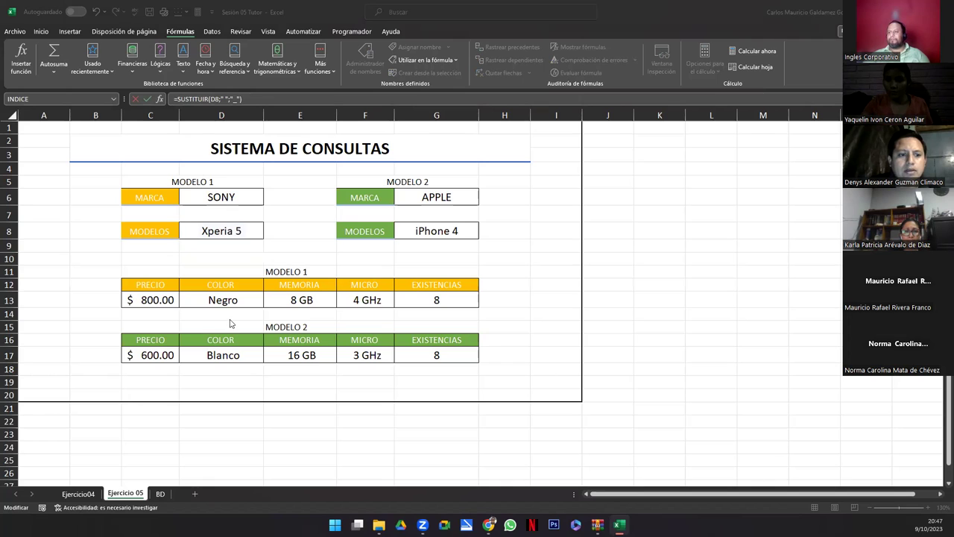
Step: Return focus to the Excel workbook
left_click(212, 270)
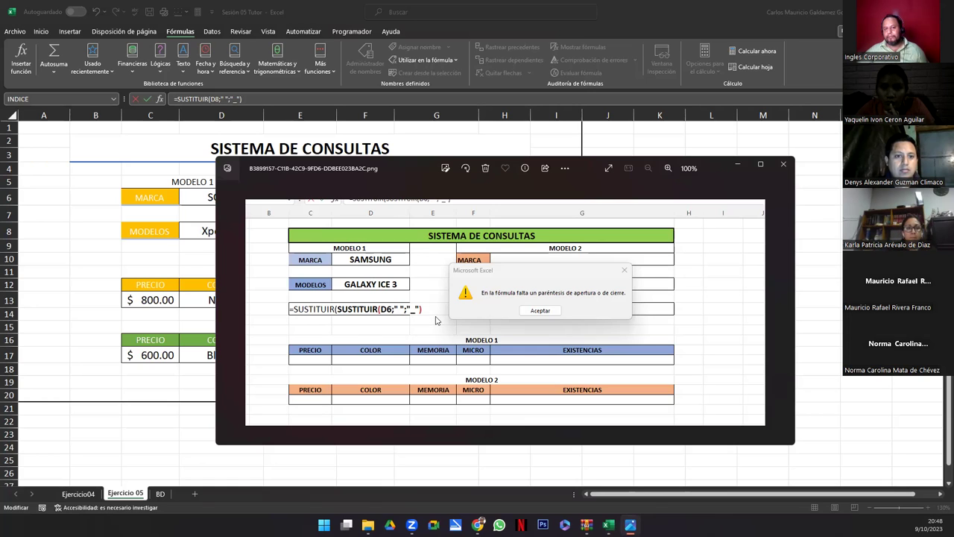
Step: Open the error screenshot in the Photos editor and maximise the editor window
left_click(445, 168)
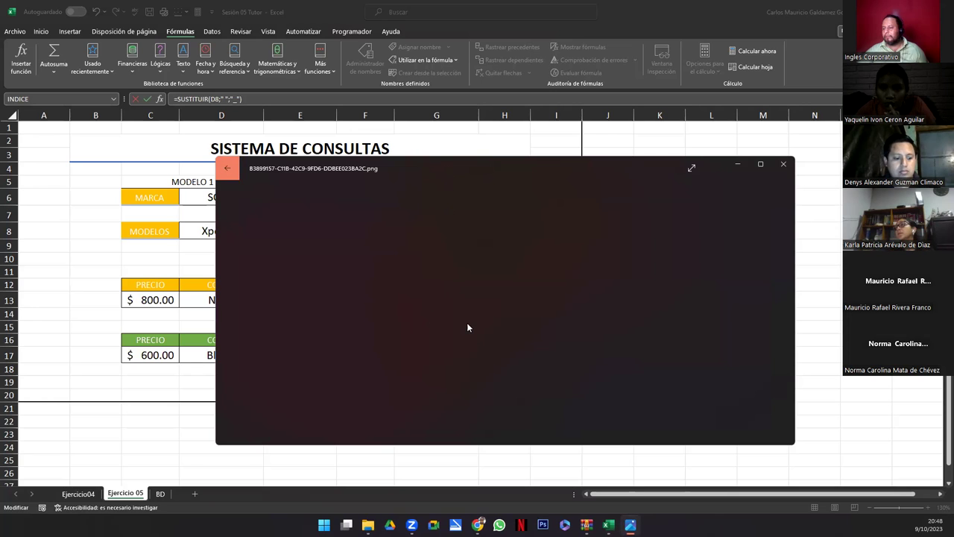
left_click(760, 165)
scroll(397, 268, "up", 2)
scroll(314, 243, "up", 3)
Step: In blue ink, circle both SUSTITUIR calls, mark the closing parenthesis and underline the formula
scroll(314, 243, "down", 3)
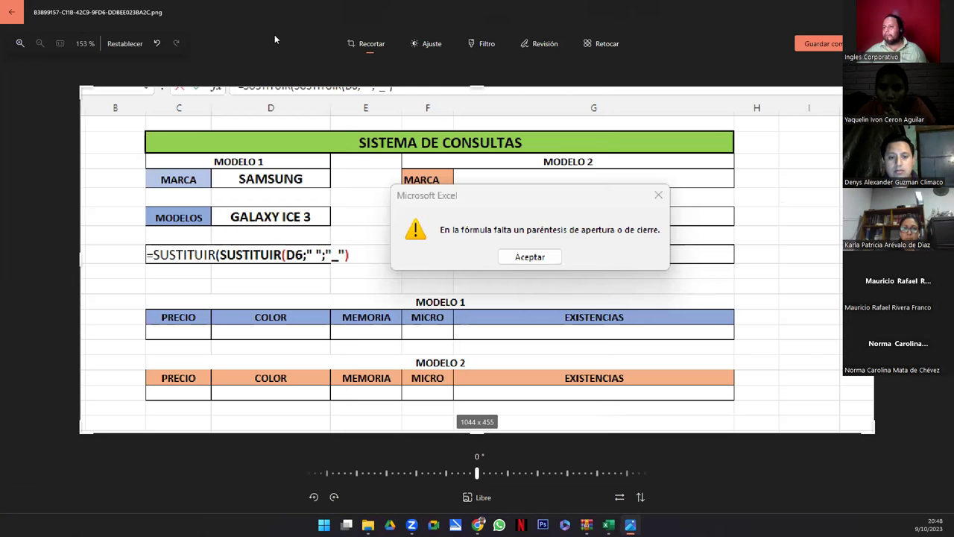
left_click(545, 46)
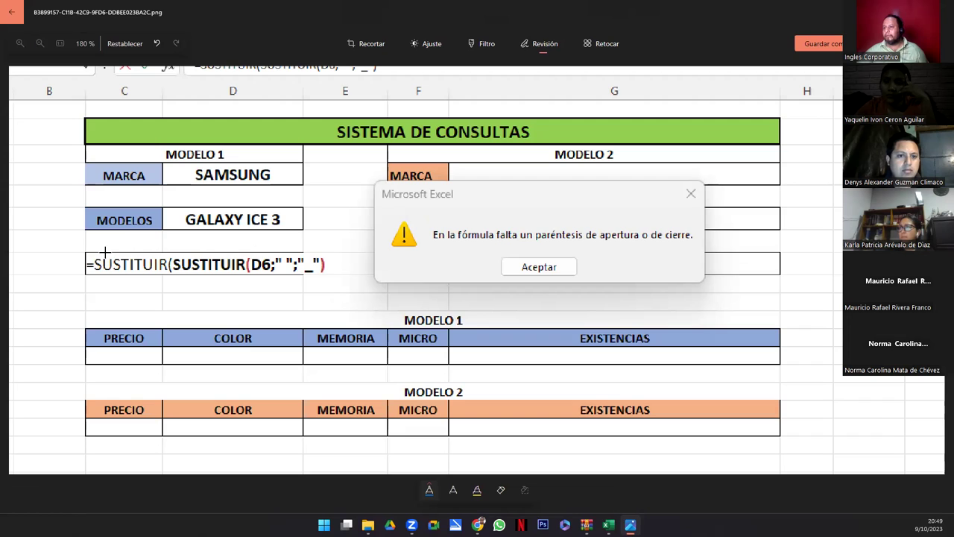
left_click_drag(81, 250, 164, 267)
key("ctrl+z")
mouse_move(115, 240)
left_mouse_down()
mouse_move(145, 288)
mouse_move(163, 242)
left_mouse_up()
mouse_move(240, 247)
left_mouse_down()
mouse_move(168, 262)
mouse_move(242, 246)
left_mouse_up()
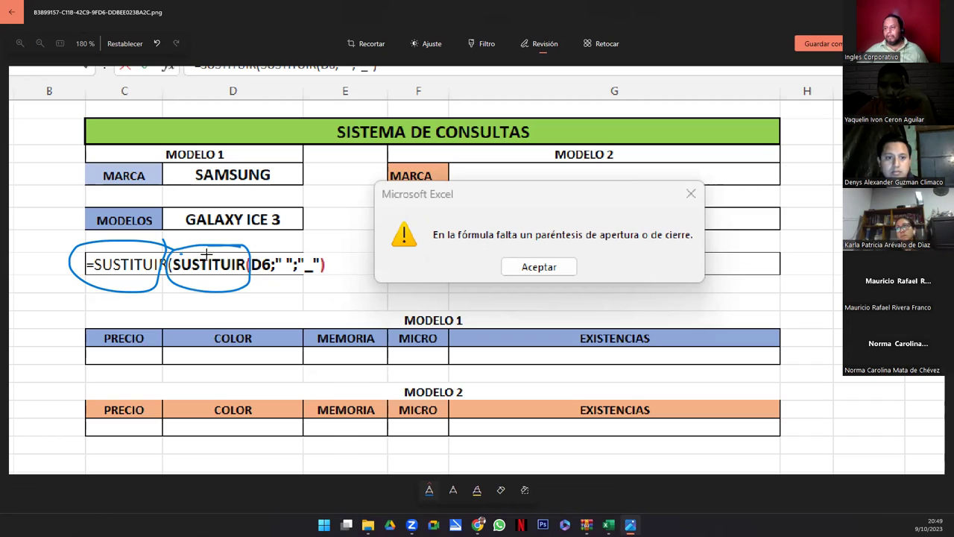
left_click_drag(326, 254, 332, 270)
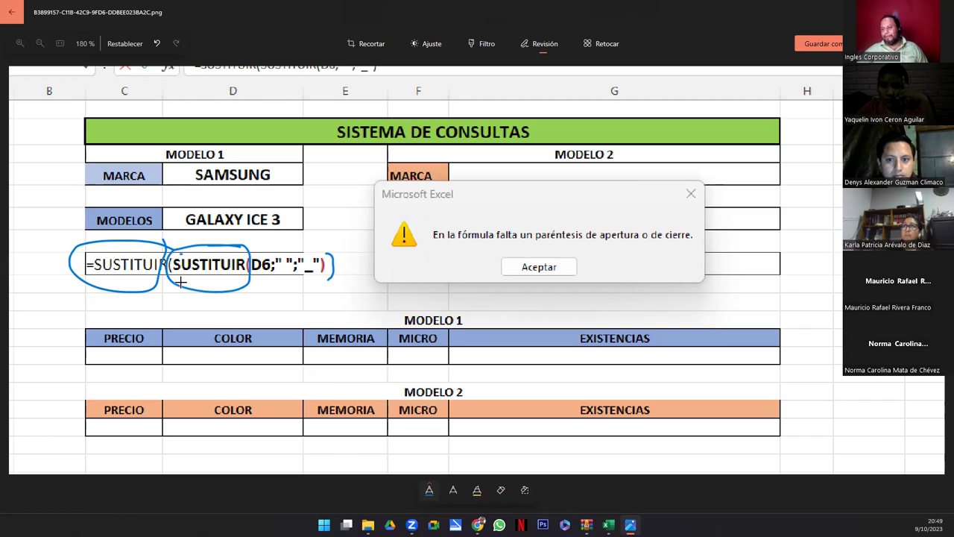
left_click_drag(74, 281, 352, 287)
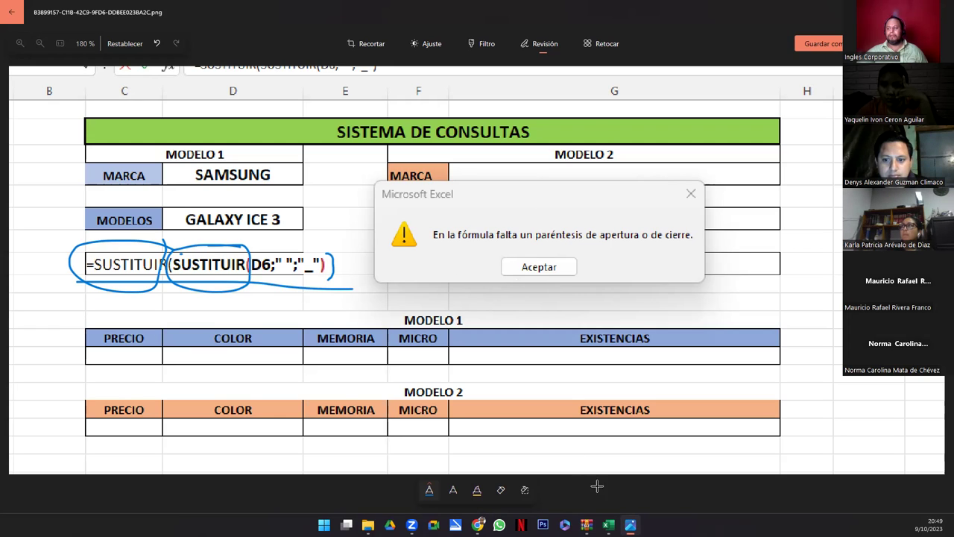
Step: Highlight from MODELO 1 toward MODELO 2 in yellow, then exit the editor without saving
left_click(477, 489)
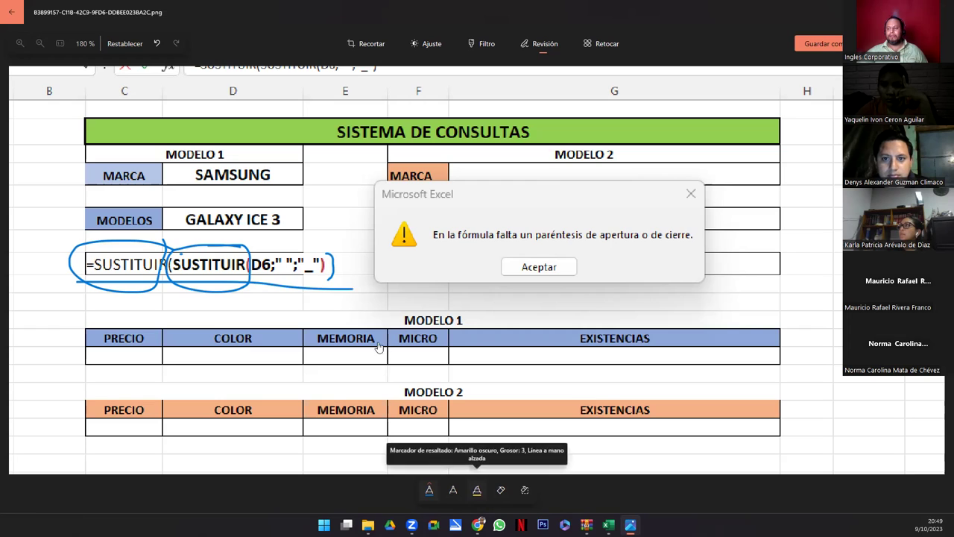
left_click_drag(274, 334, 600, 396)
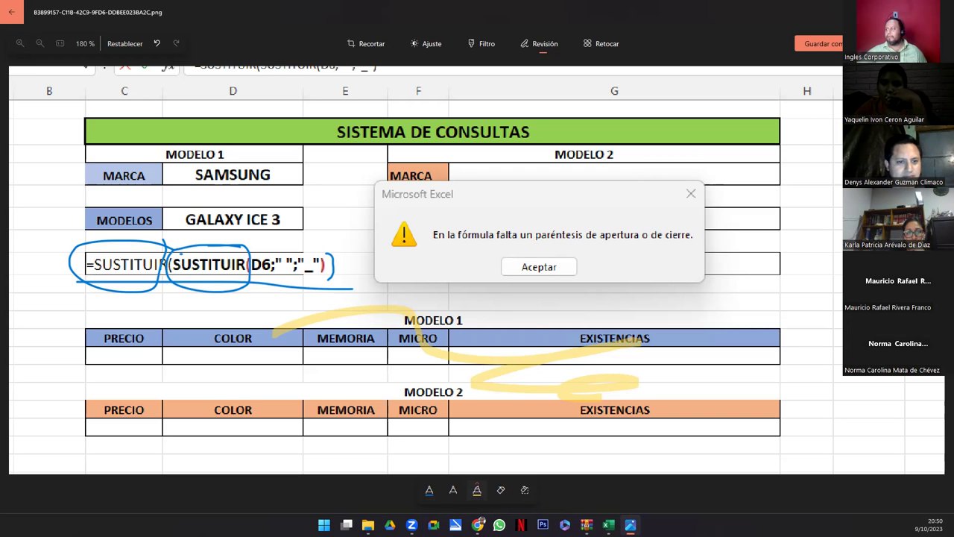
key("Escape")
Step: Discard the screenshot annotations, zoom into the data-validation error screenshot, then close both viewers
left_click(466, 284)
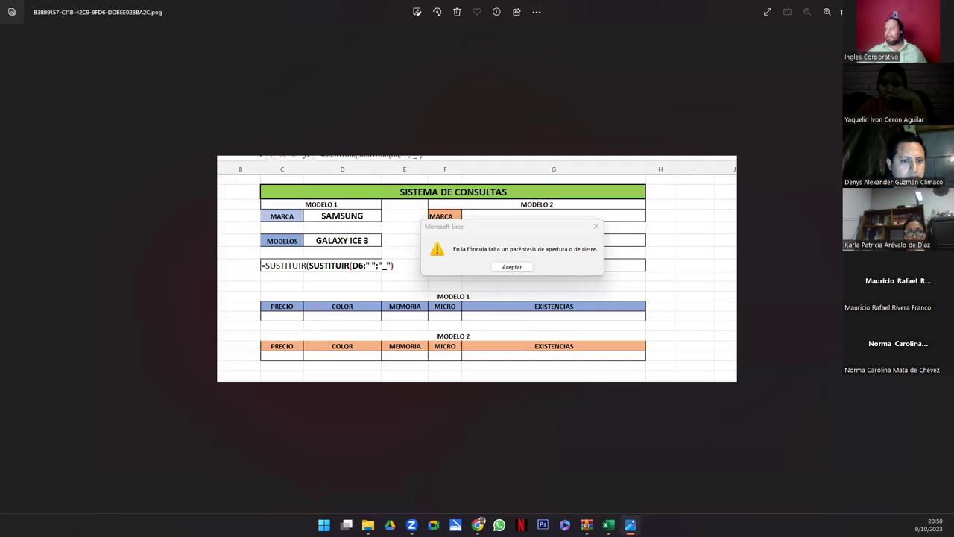
key("alt+F4")
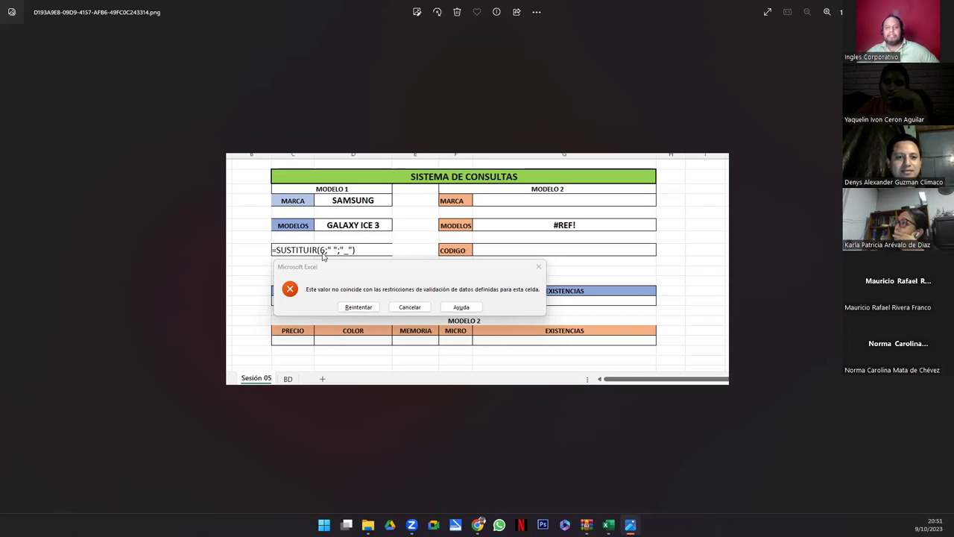
key("ctrl+plus")
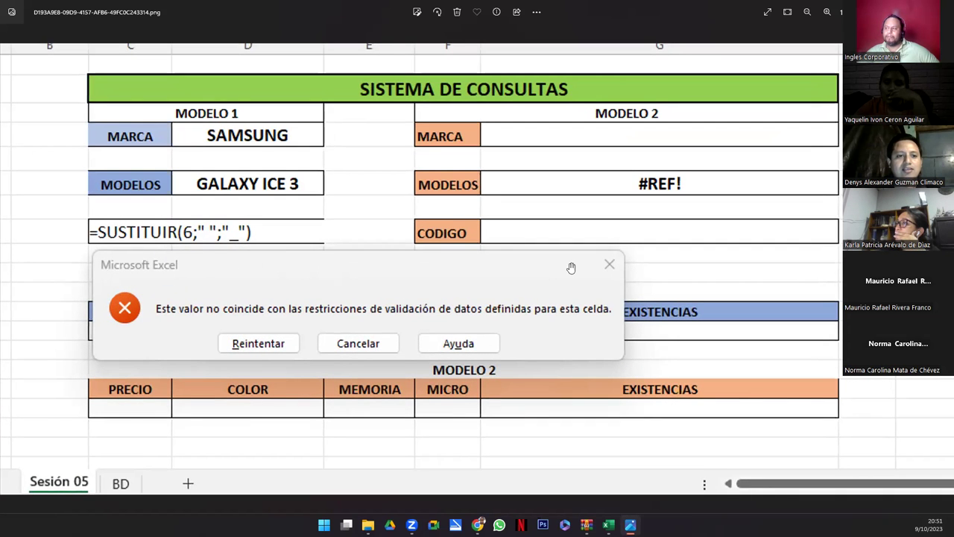
key("alt+F4")
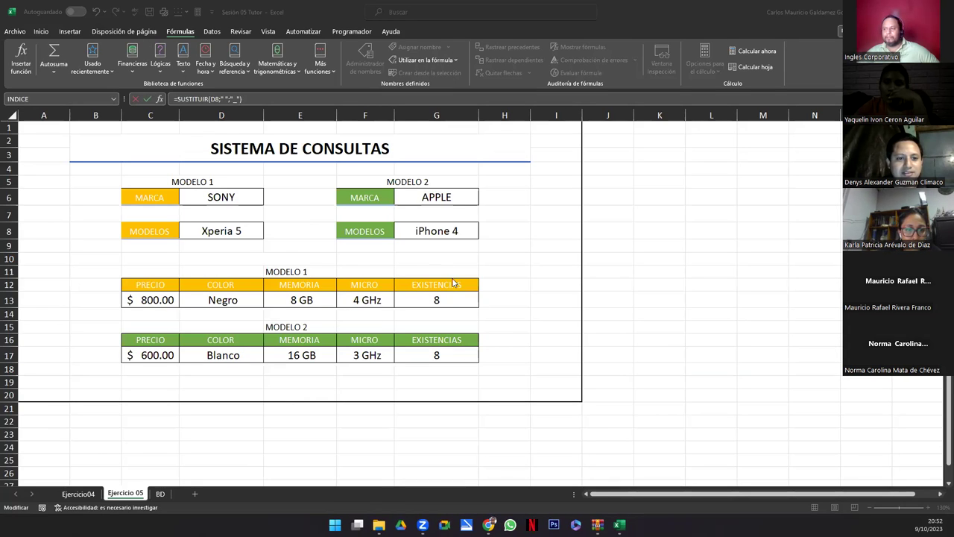
Step: Leave the D10 formula edit and move to the BD sheet with the phone table and brand list
left_click(231, 347)
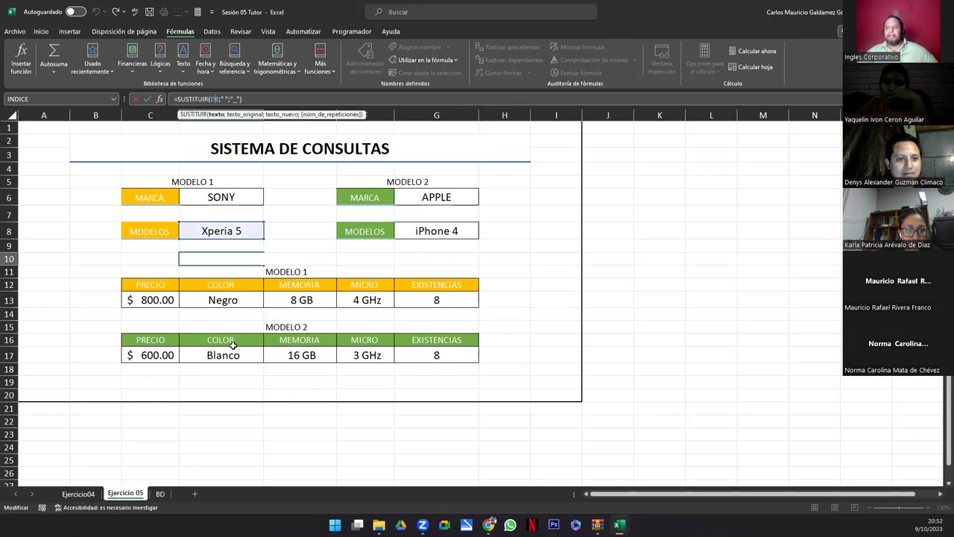
left_click(178, 338)
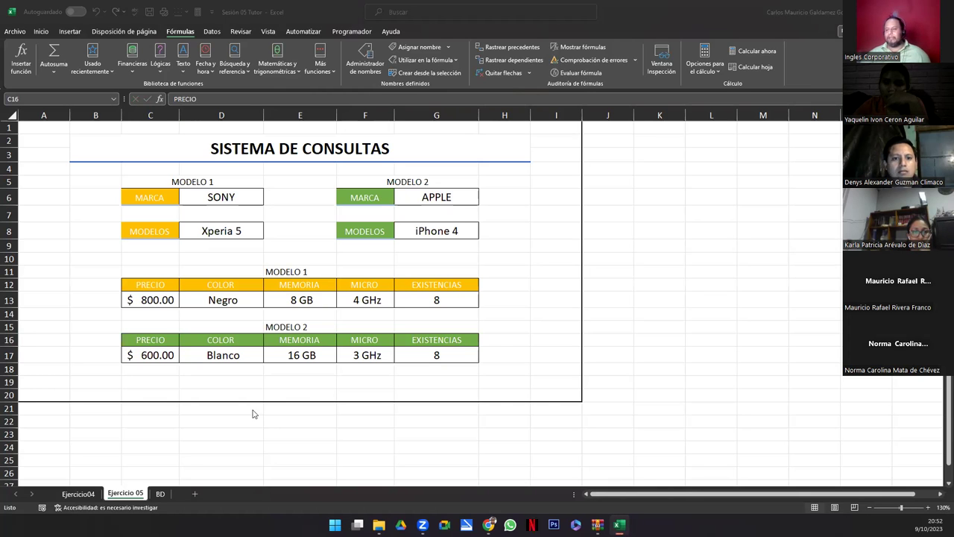
left_click(137, 412)
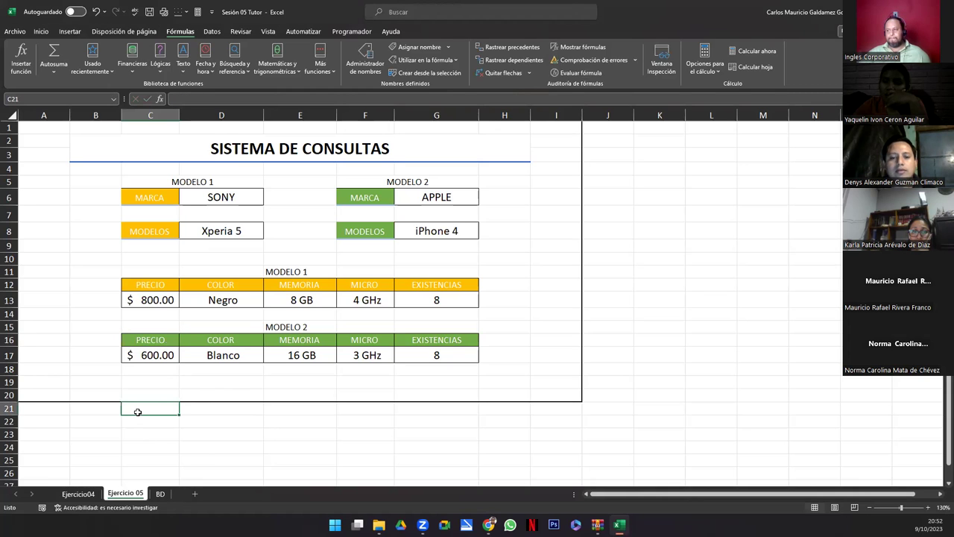
left_click(155, 289)
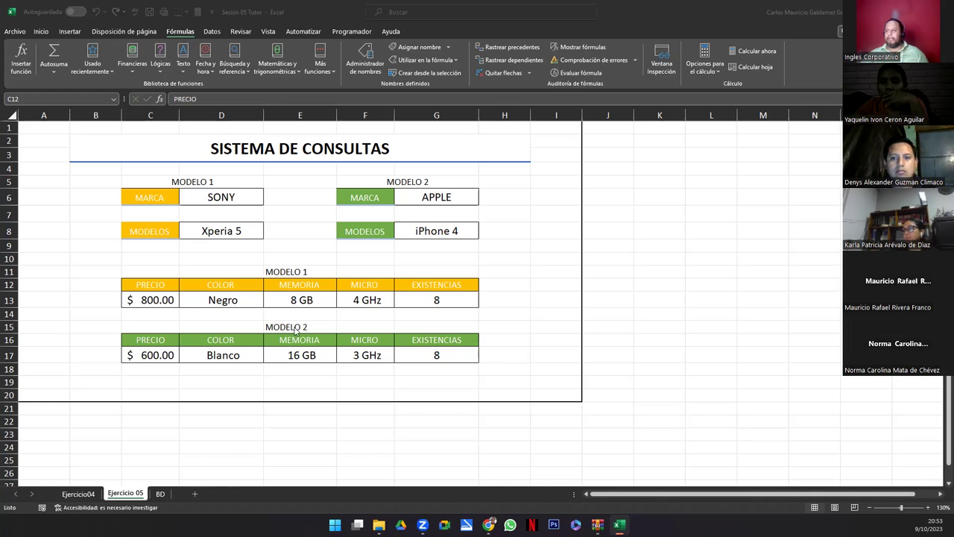
left_click(162, 494)
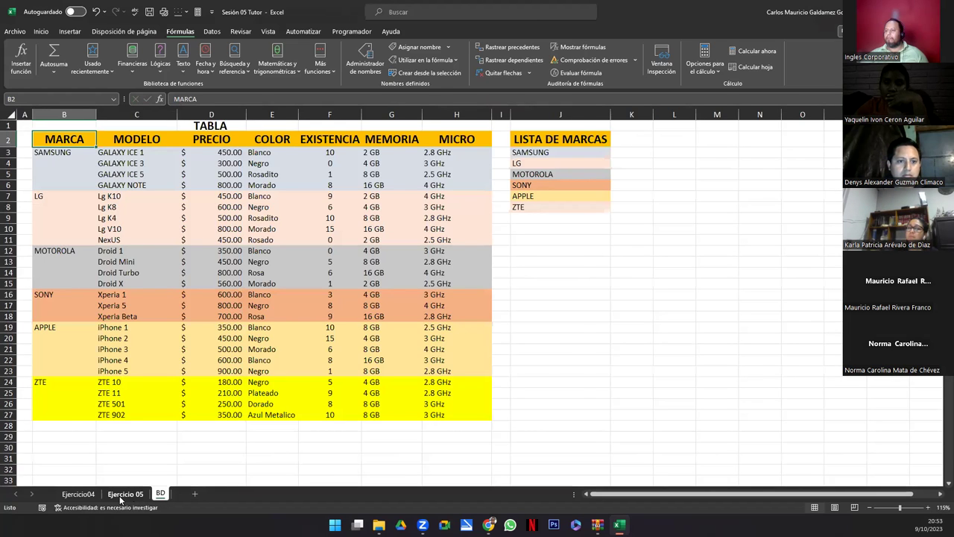
Step: Flip through the BD and Ejercicio04 sheets, ending back on Ejercicio 05
left_click(124, 495)
left_click(79, 495)
left_click(123, 494)
left_click(160, 494)
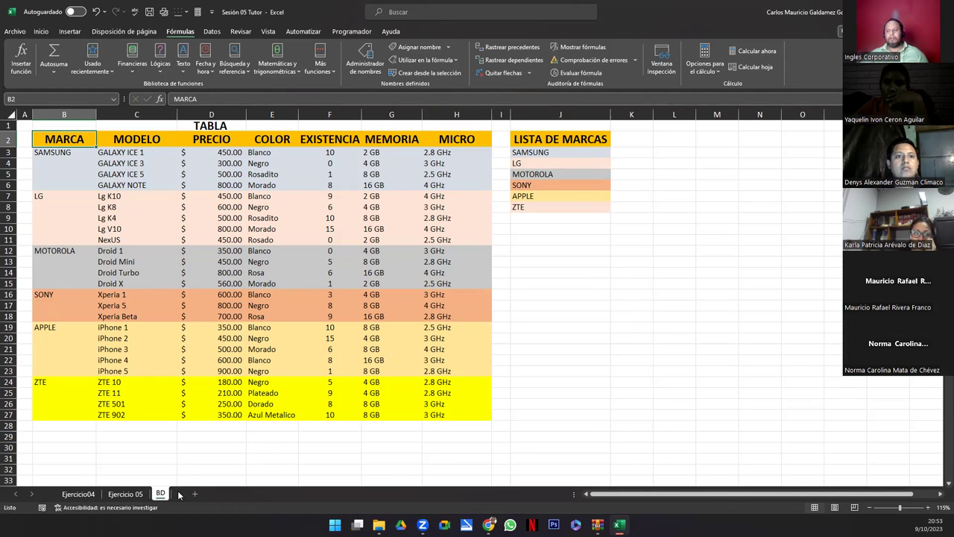
left_click(126, 494)
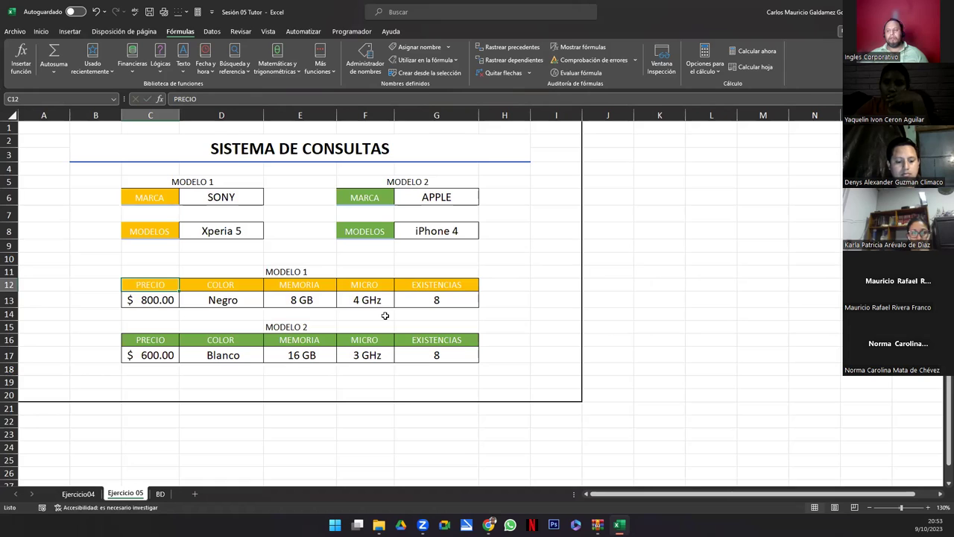
Step: Inspect Modelo 2's brand, model and G10 SUSTITUIR code formula without changing it
left_click(426, 198)
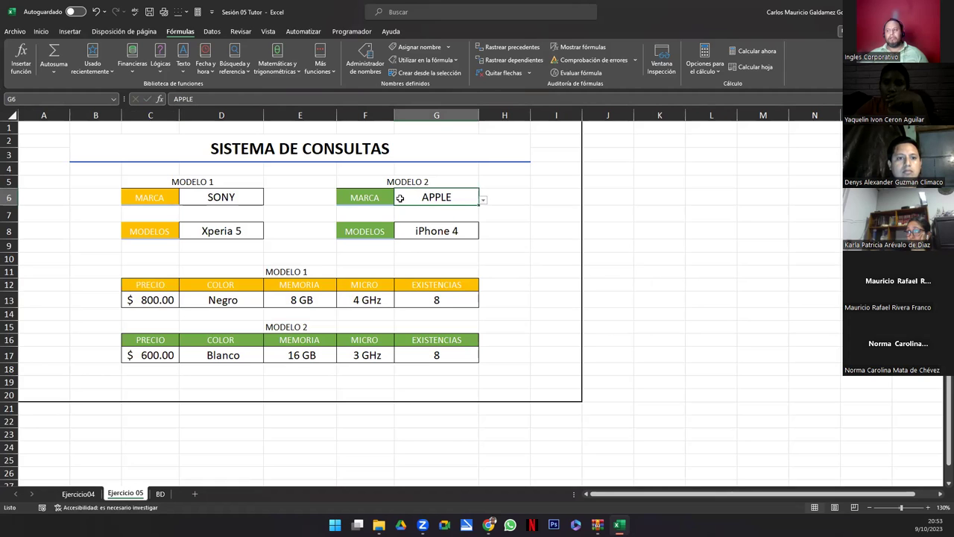
left_click(428, 235)
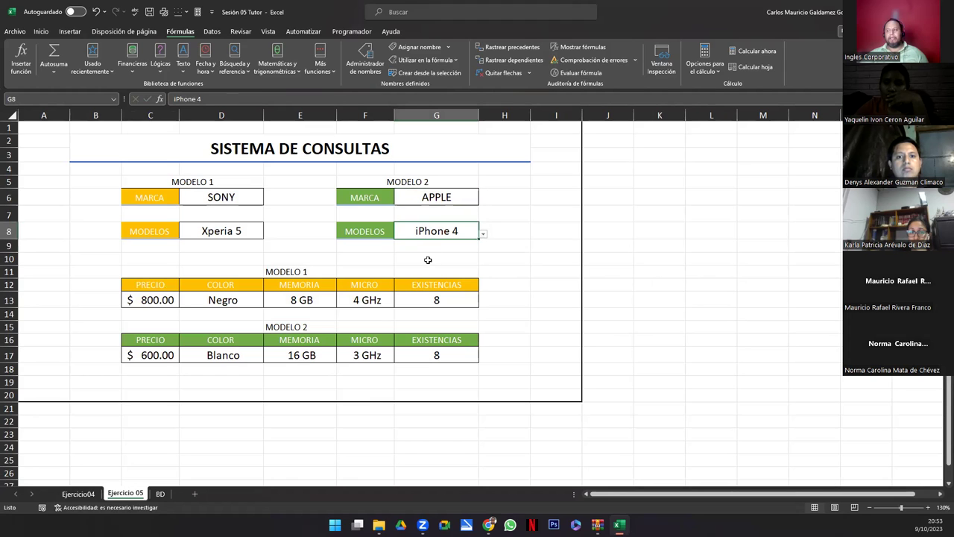
left_click(427, 259)
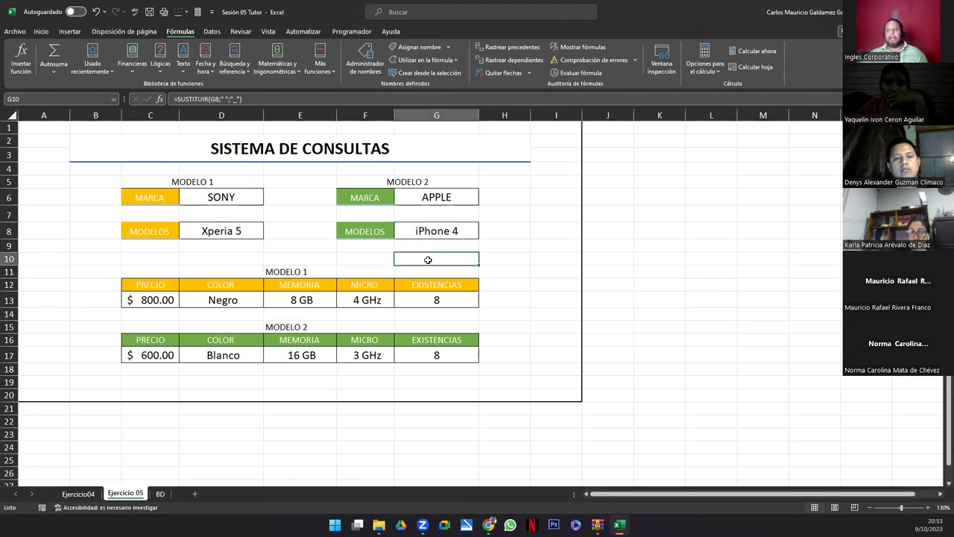
left_click(263, 99)
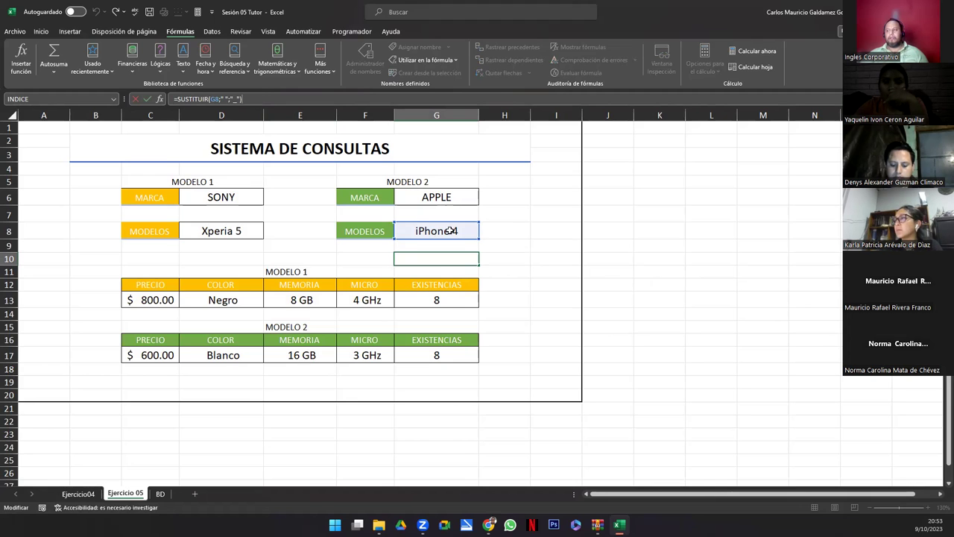
key("Escape")
left_click(434, 231)
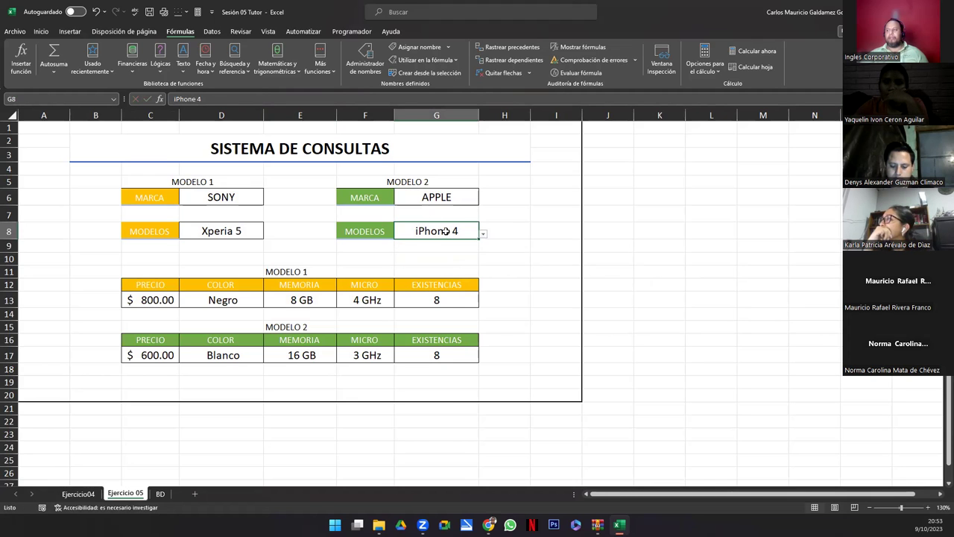
left_click(213, 32)
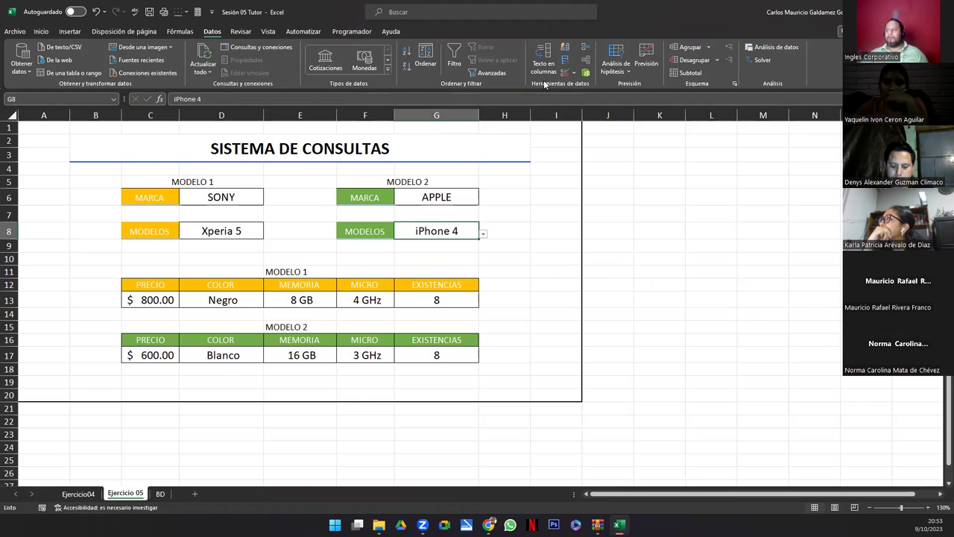
left_click(564, 70)
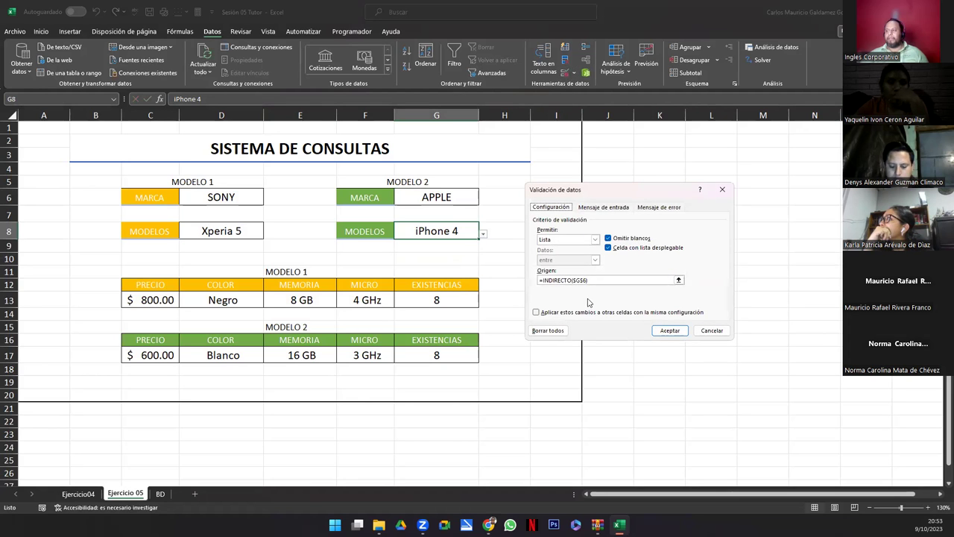
key("ctrl+Page_Down")
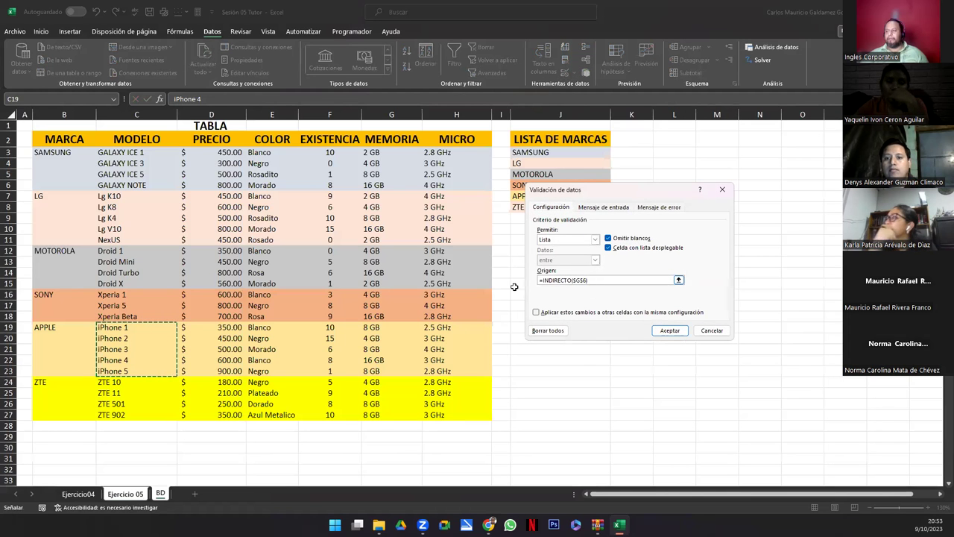
left_click(548, 280)
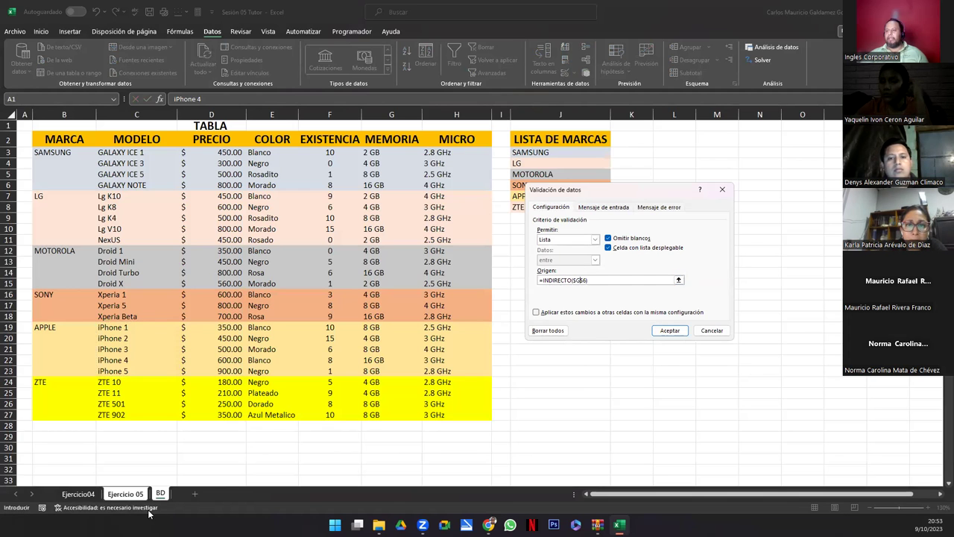
left_click(127, 493)
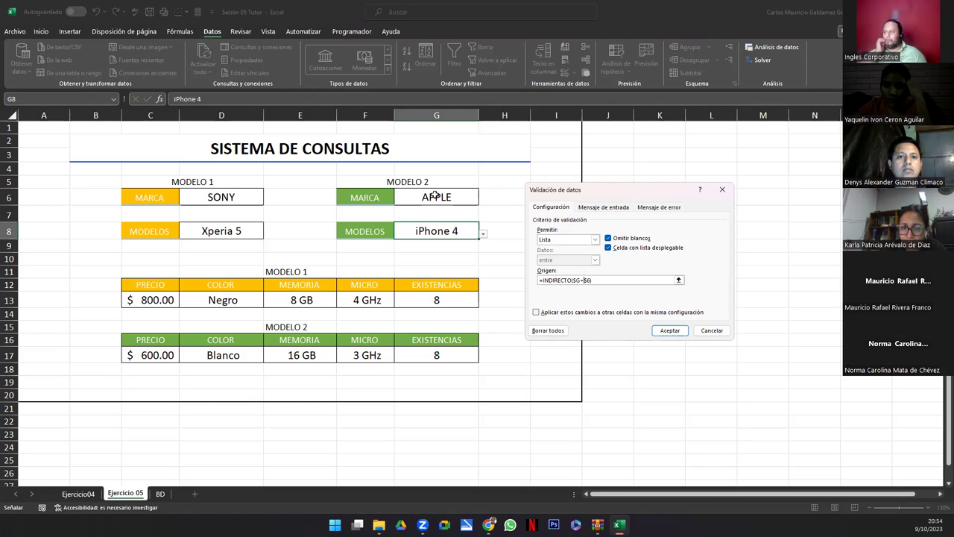
key("BackSpace")
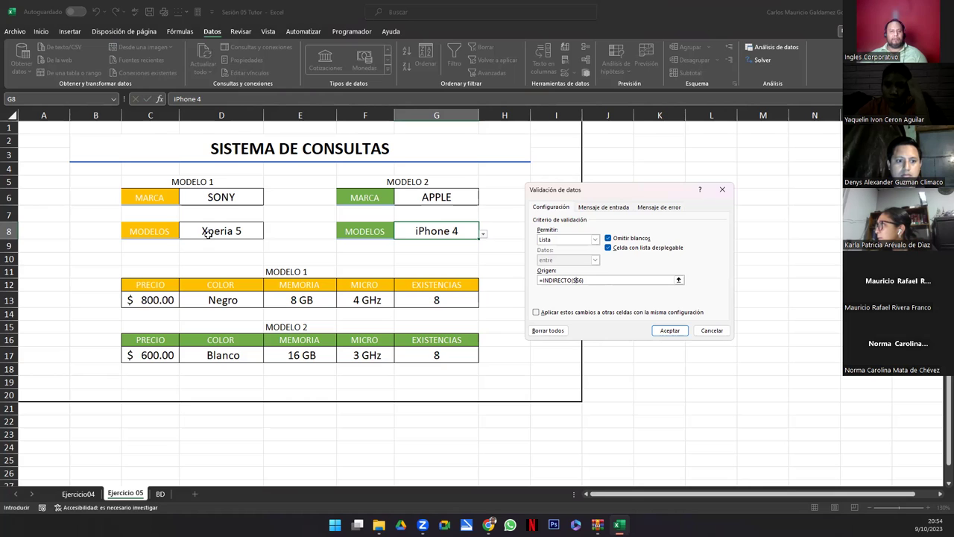
left_click(702, 329)
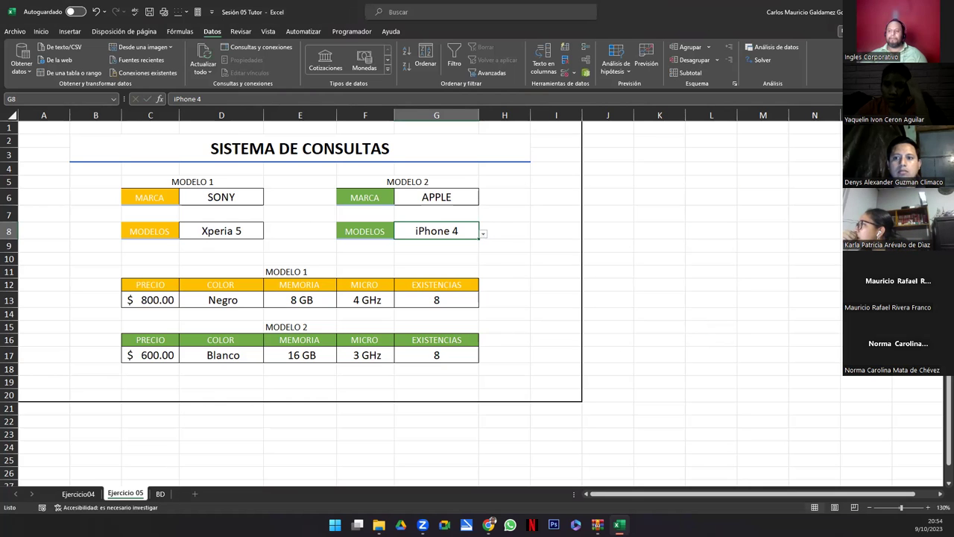
left_click(165, 373)
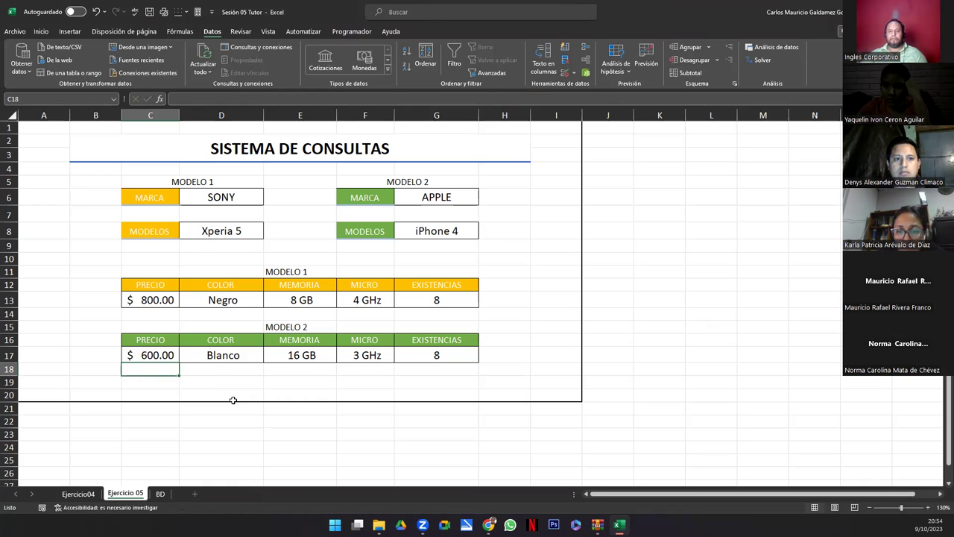
left_click(109, 410)
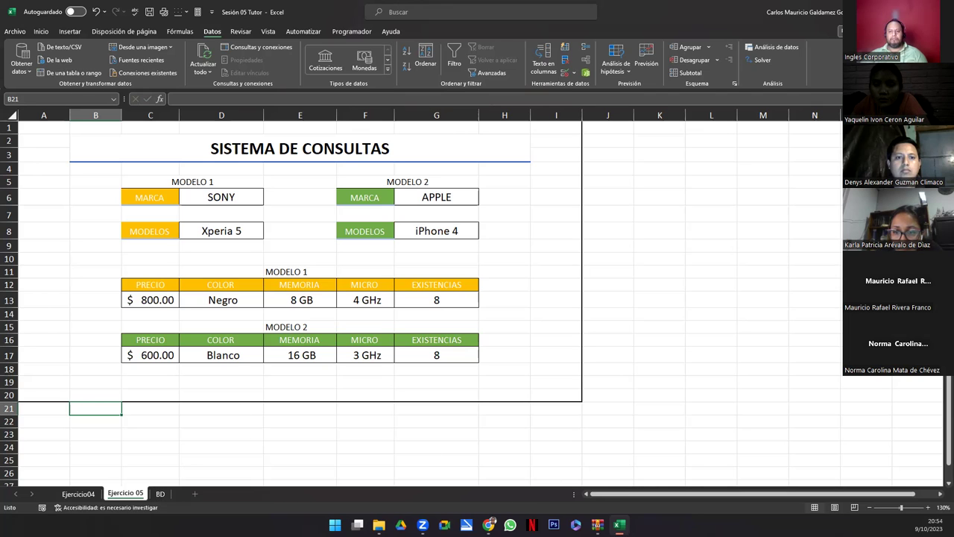
key("alt+Tab")
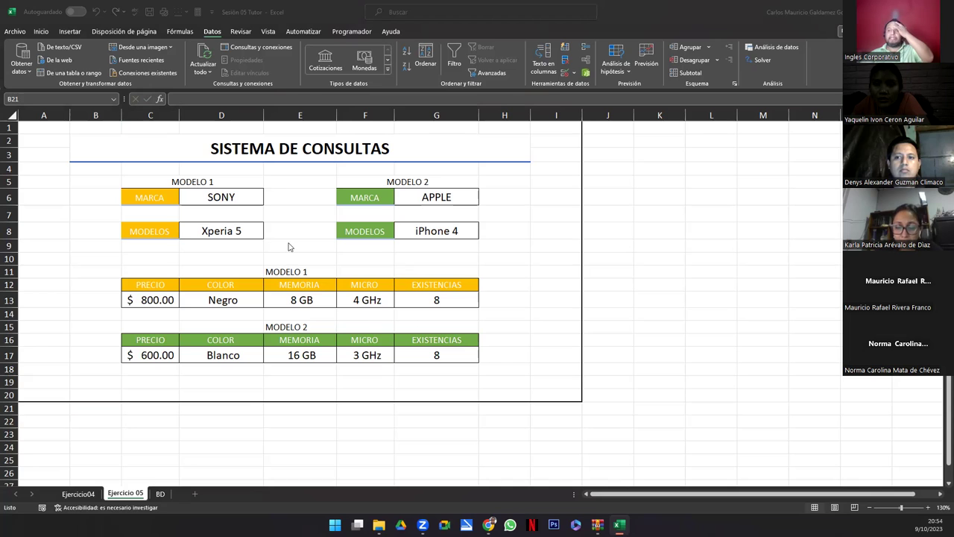
left_click_drag(59, 128, 484, 336)
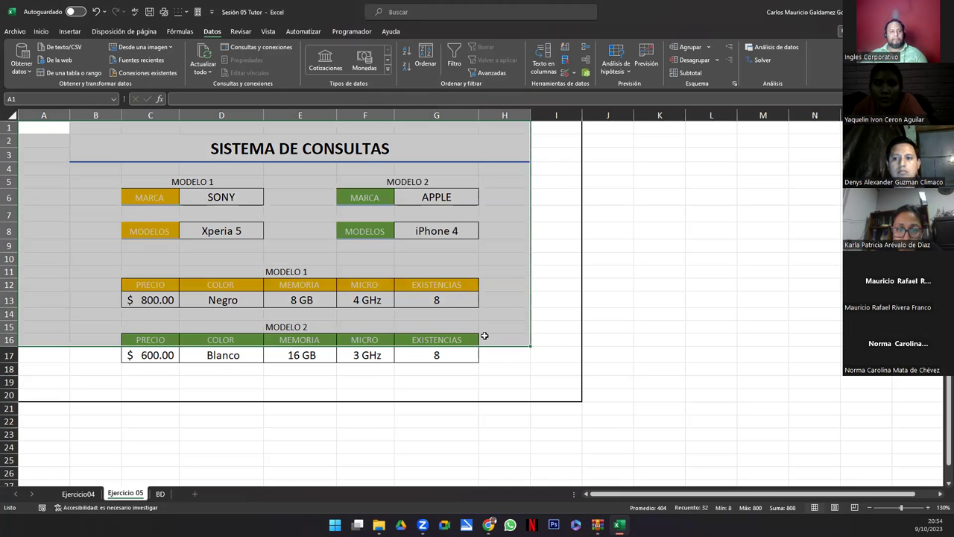
left_click_drag(569, 395, 345, 259)
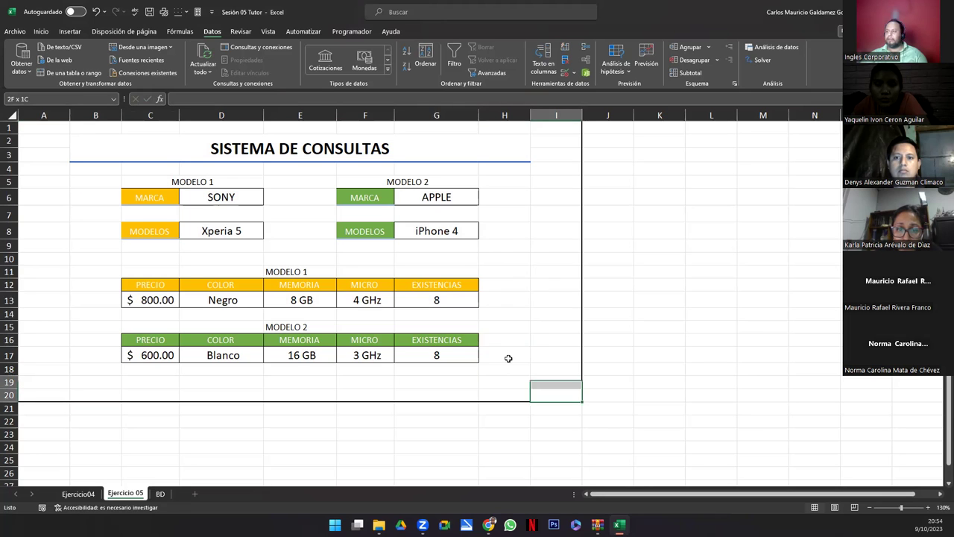
left_click_drag(44, 126, 520, 394)
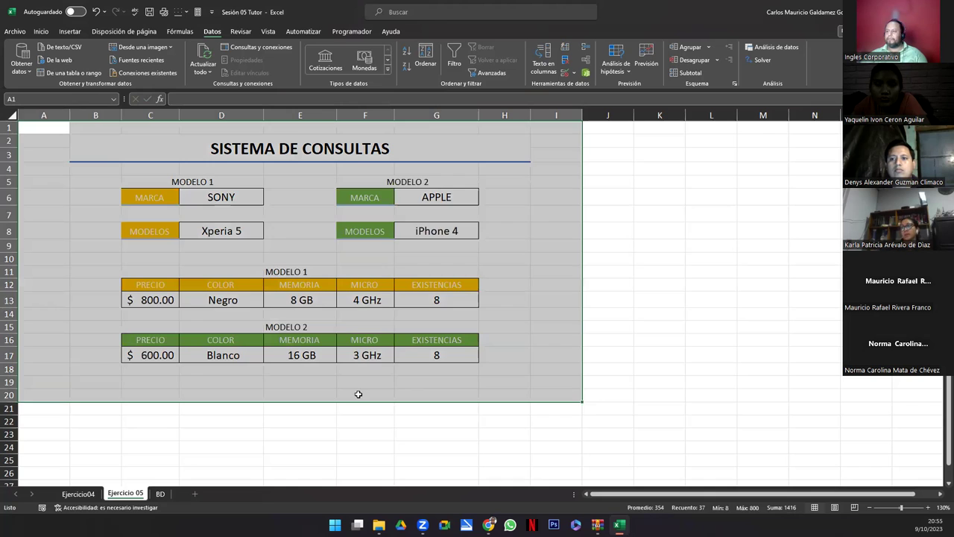
left_click(358, 393)
scroll(358, 392, "down", 5)
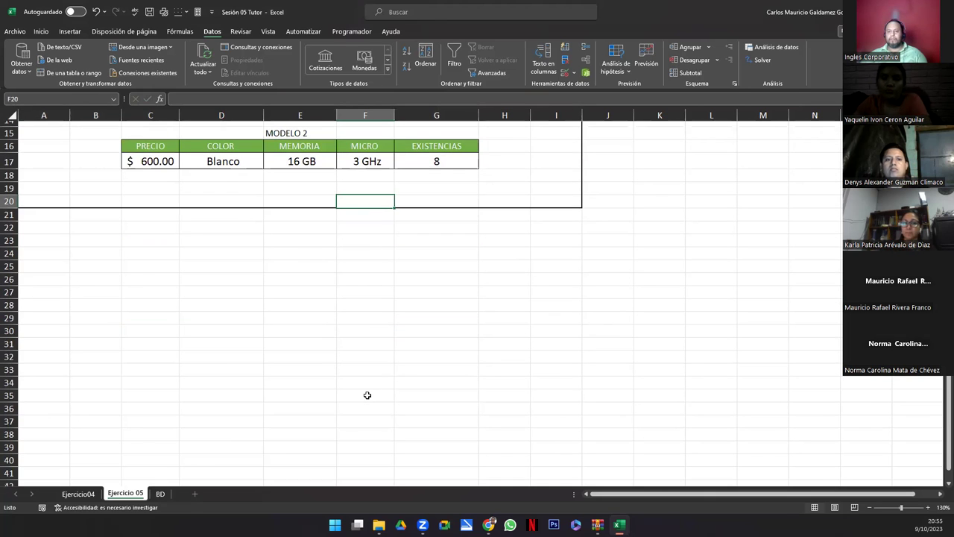
scroll(366, 394, "up", 5)
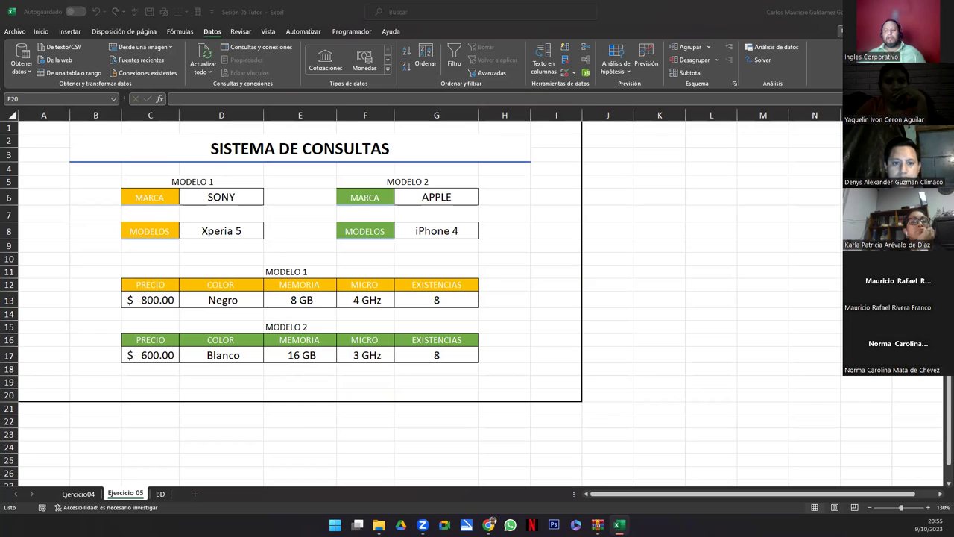
left_click(104, 155)
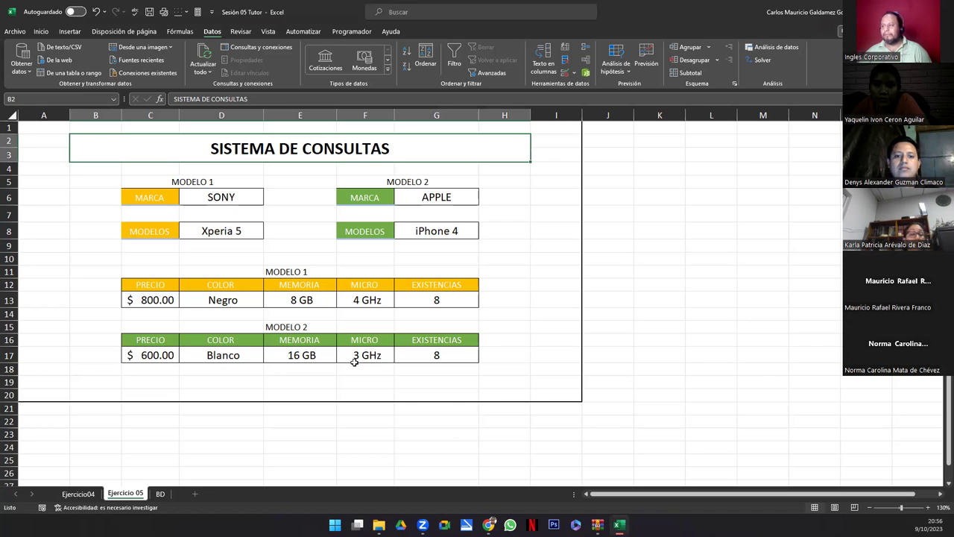
Step: Flip between the Ejercicio04, BD and Ejercicio 05 sheets, reviewing the GALAXY_NOTE code
left_click(79, 493)
left_click(128, 494)
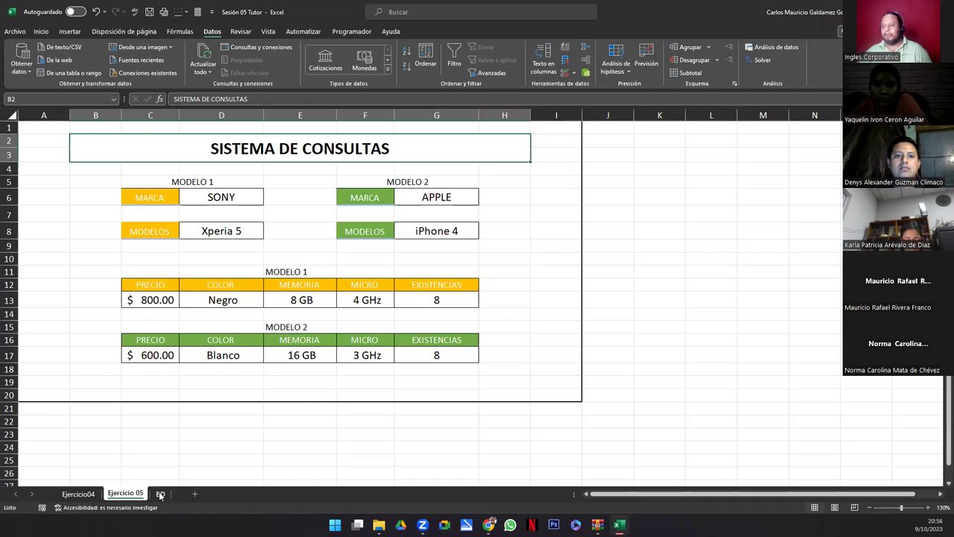
left_click(161, 493)
left_click(134, 494)
left_click(91, 494)
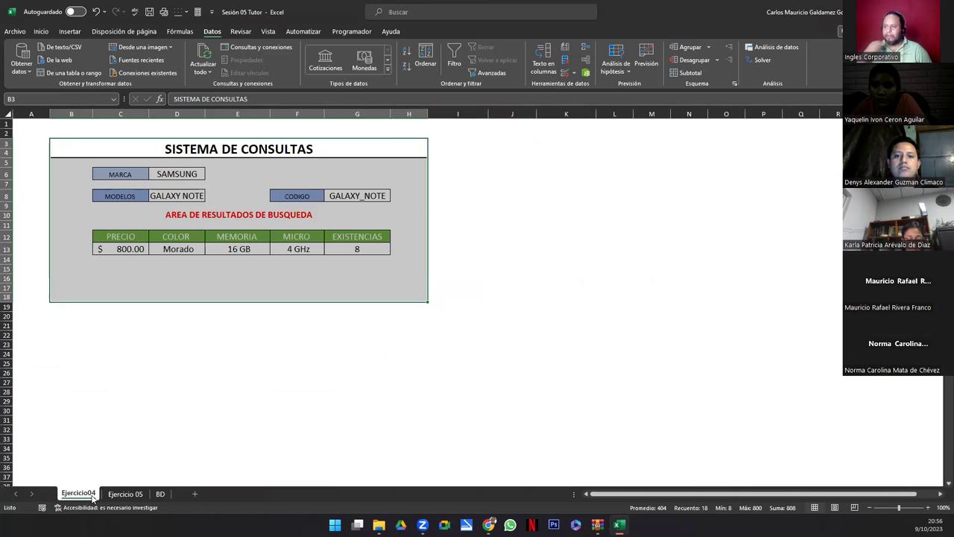
left_click(120, 494)
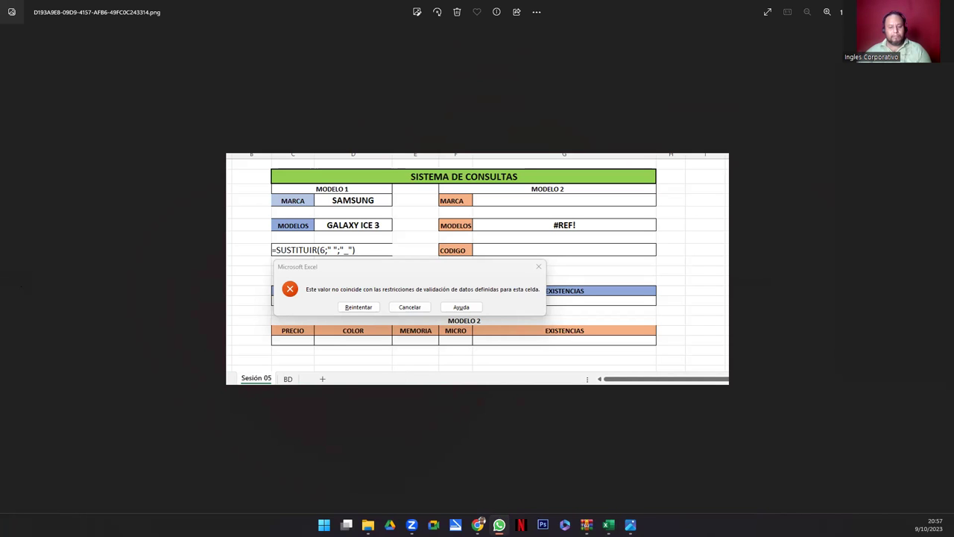
Step: Switch from the error screenshot back to the SEMANA_1[1] Excel workbook
key("alt+Tab")
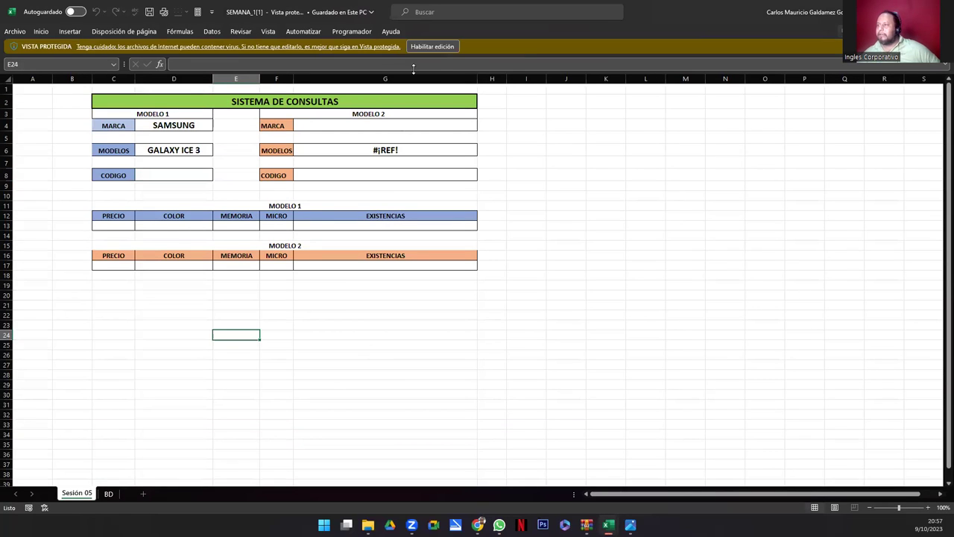
Step: Enable editing in the protected workbook and select the CODIGO cell D8
left_click(432, 47)
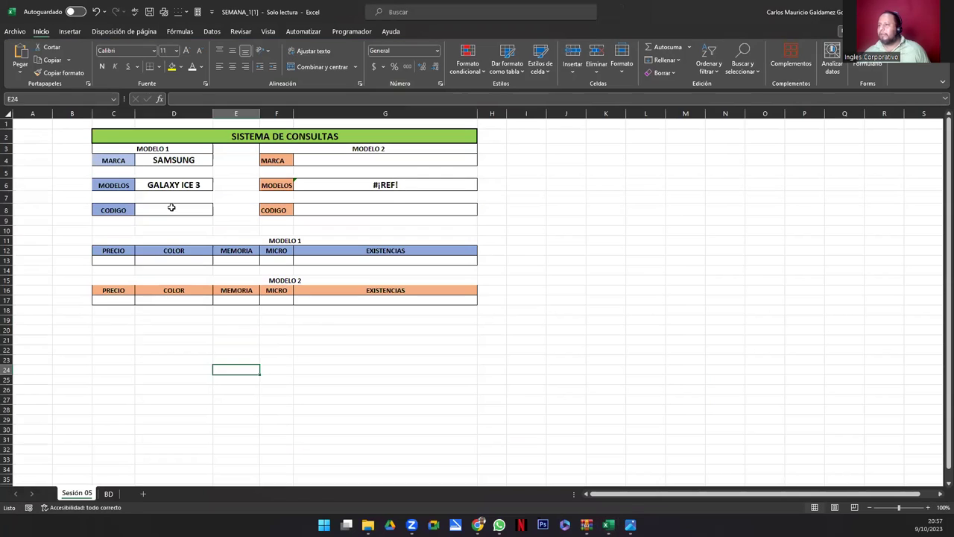
left_click(173, 212)
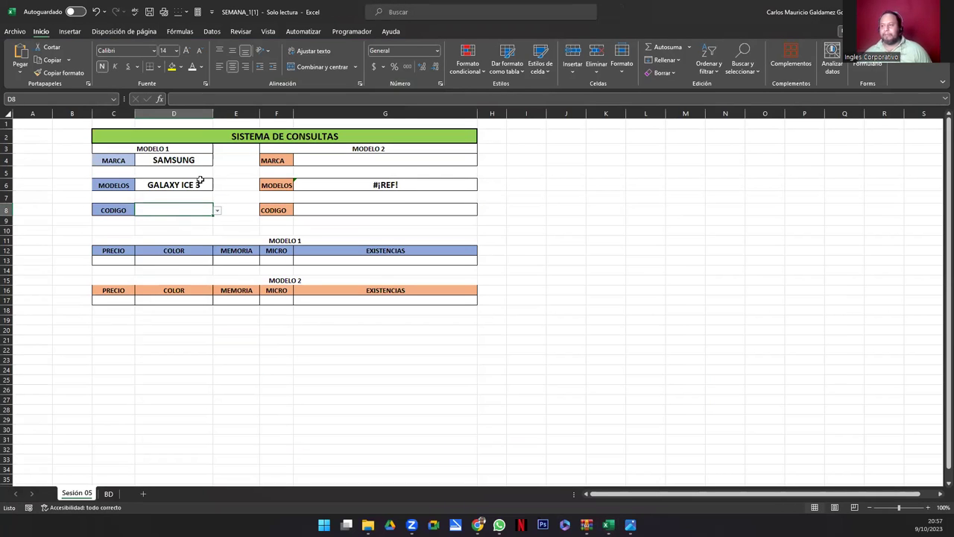
left_click(192, 185)
left_click(182, 163)
left_click(190, 205)
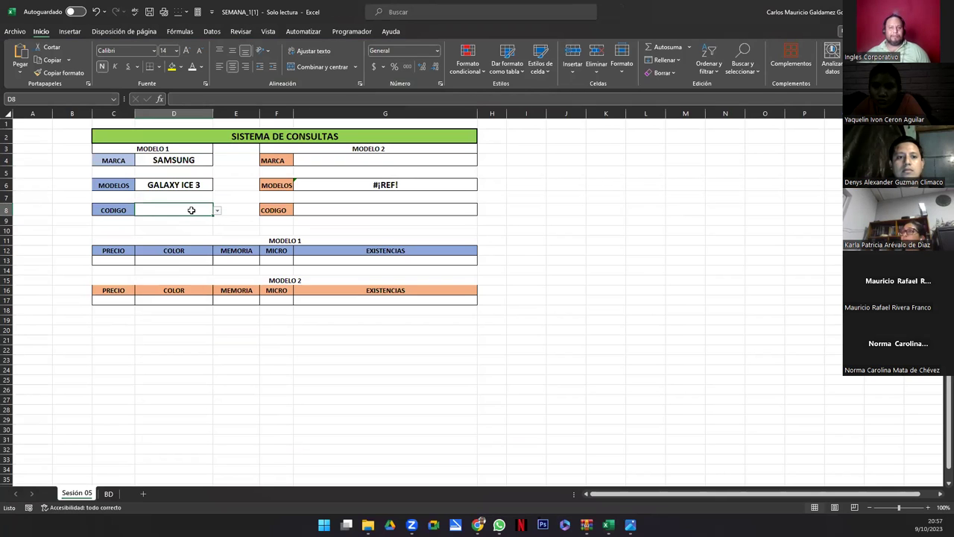
Step: Clear all data validation from D8, removing its =INDIRECTO(D6) dropdown list
left_click(187, 34)
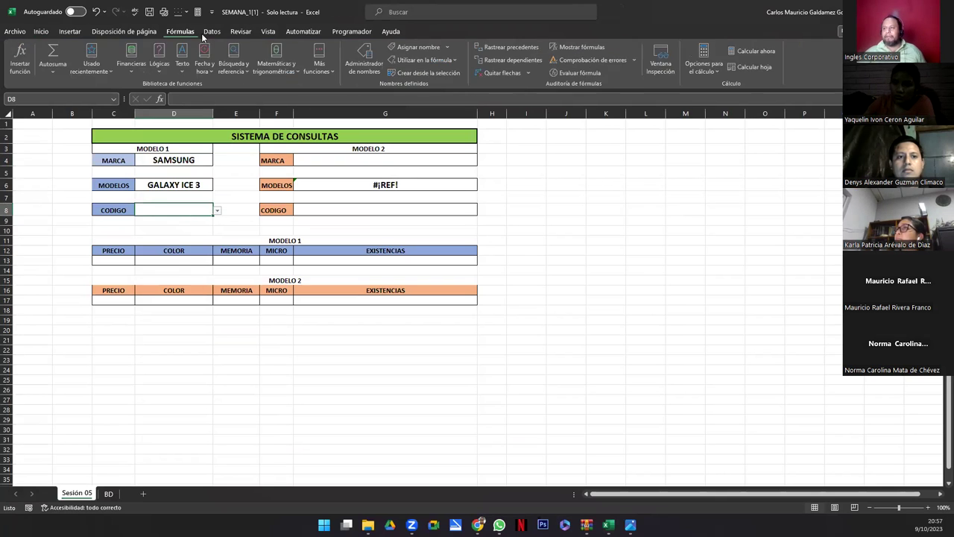
left_click(217, 32)
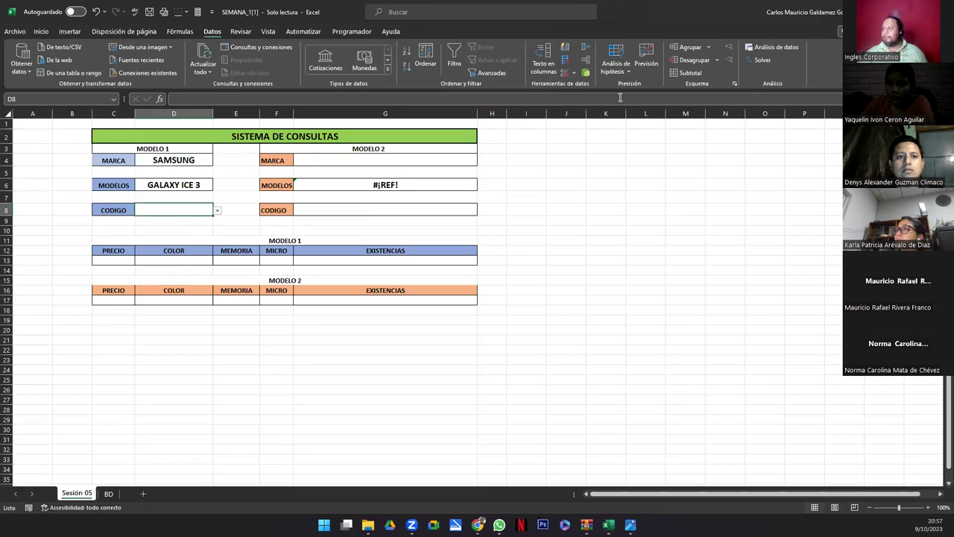
left_click(564, 72)
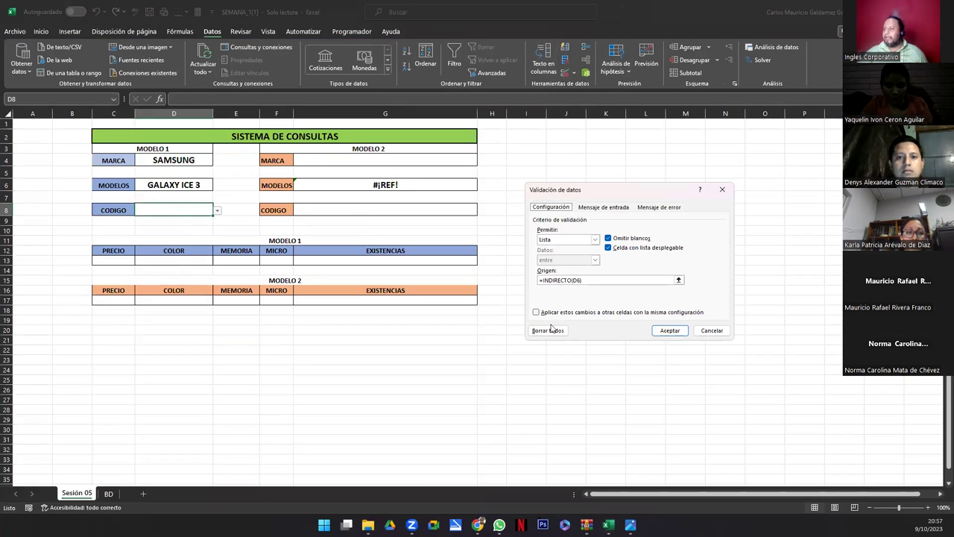
left_click(548, 331)
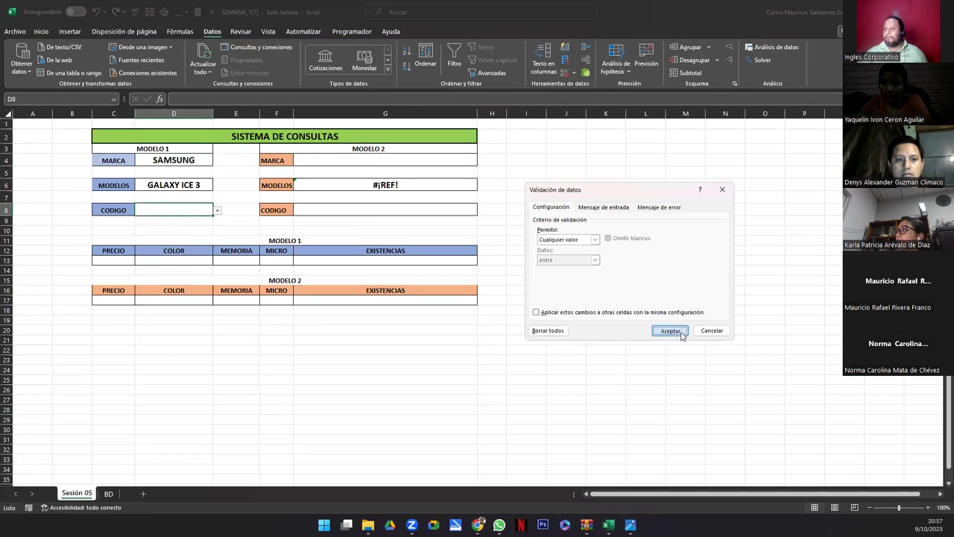
left_click(670, 331)
left_click(192, 185)
left_click(191, 211)
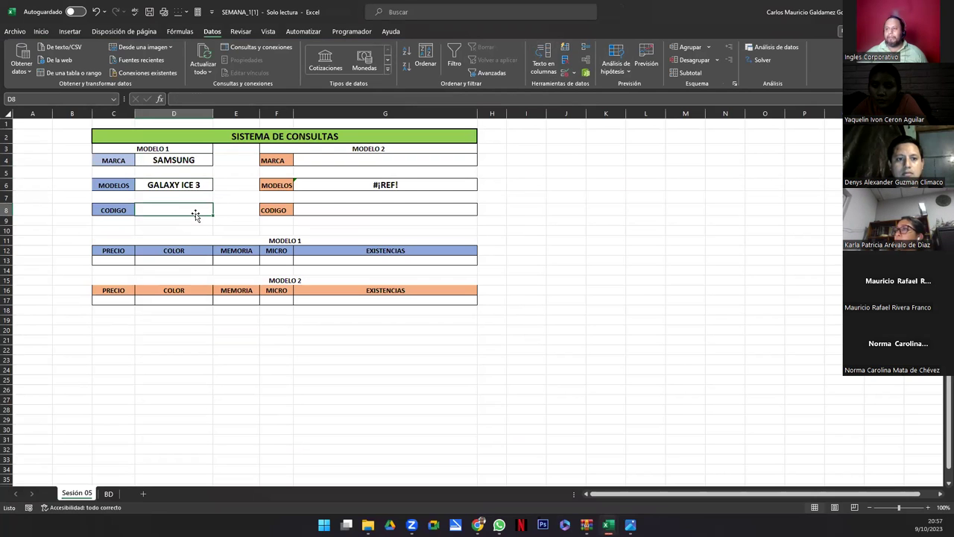
Step: Enter =SUSTITUIR(D6;" ";"_") in D8 so the code reads GALAXY_ICE_3
type("=sustitui")
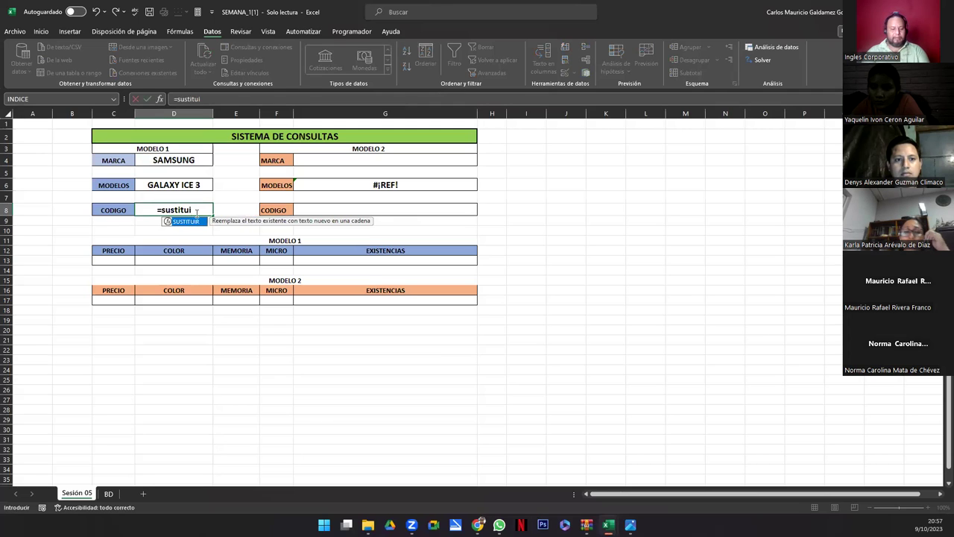
key("Tab")
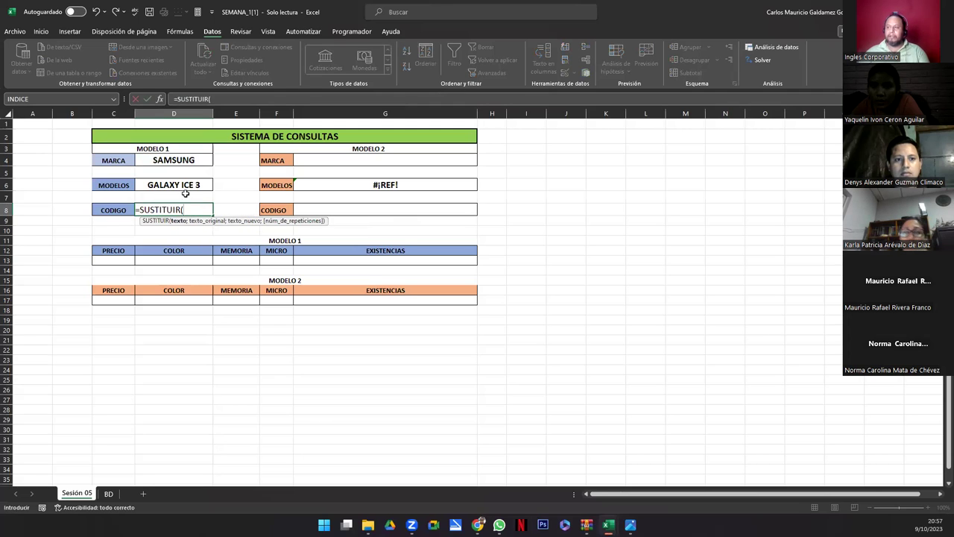
left_click(182, 186)
type(";\" \"")
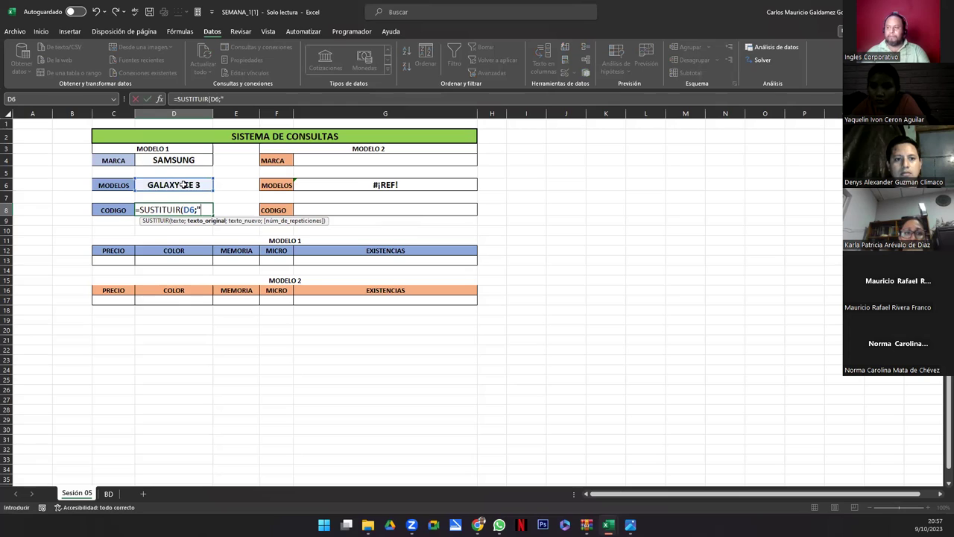
type(";")
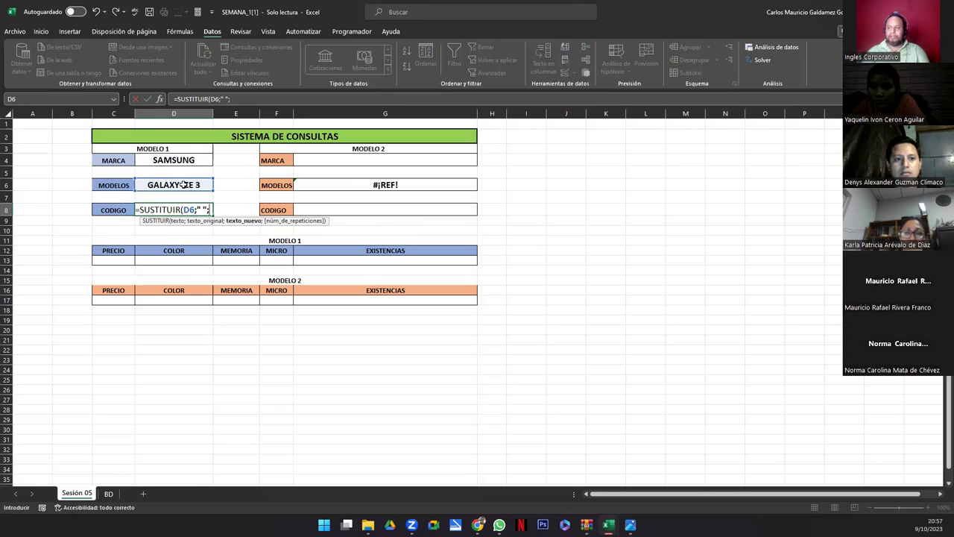
type("\"_\"")
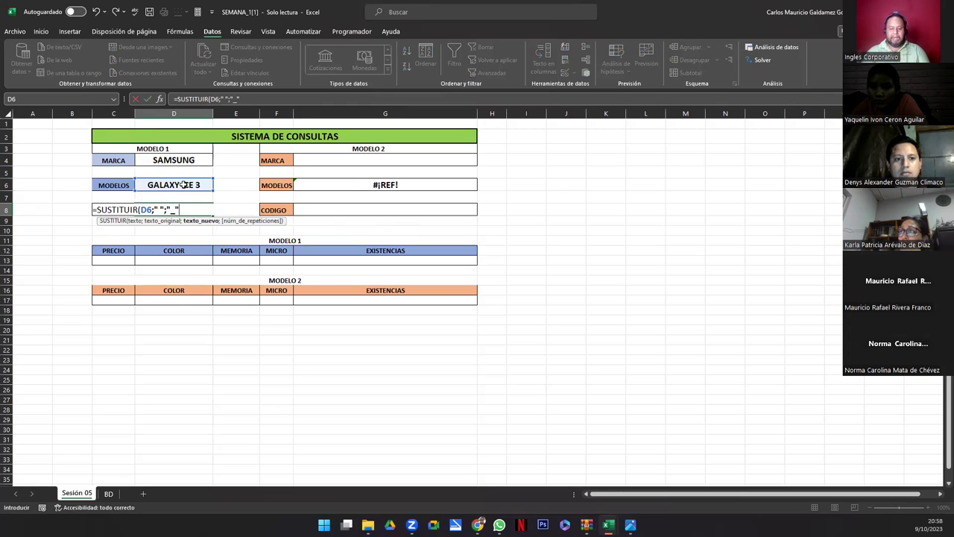
type(")")
key("Return")
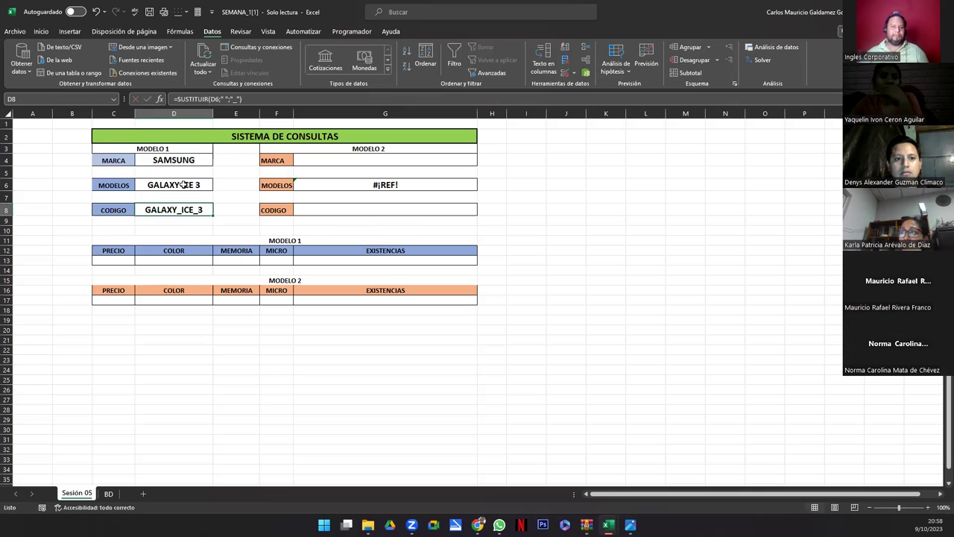
left_click(436, 205)
left_click(199, 209)
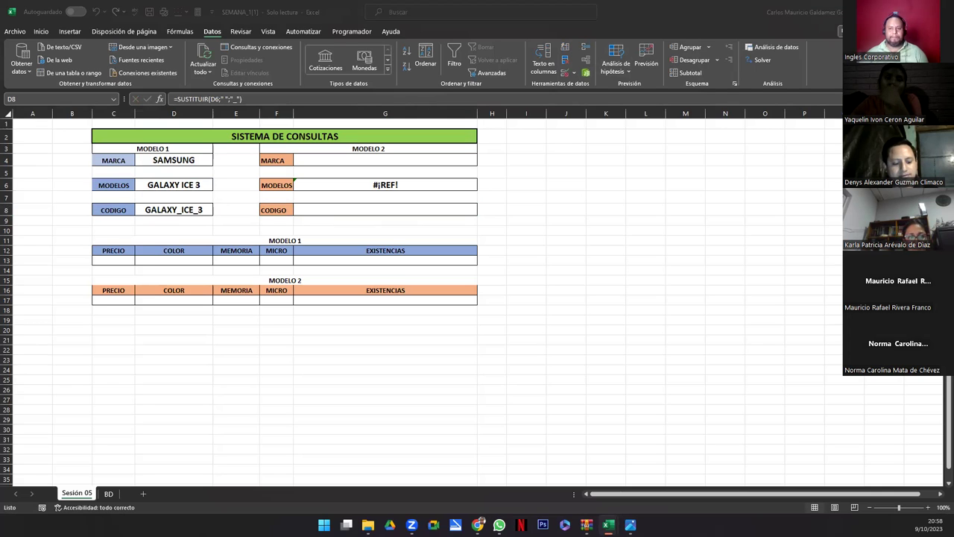
left_click(191, 209)
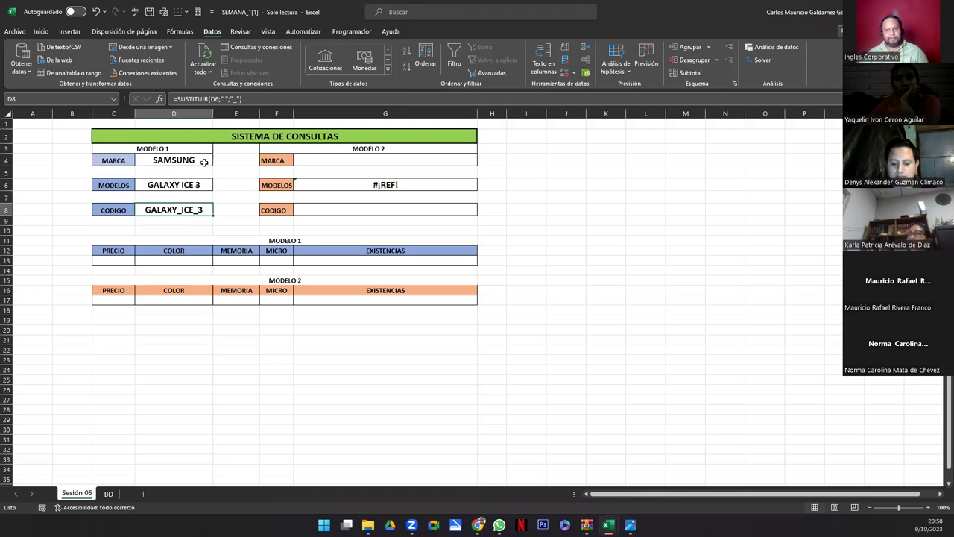
Step: Select G12, scroll below the tables, and select cell A28 and range A30:G30
left_click(379, 250)
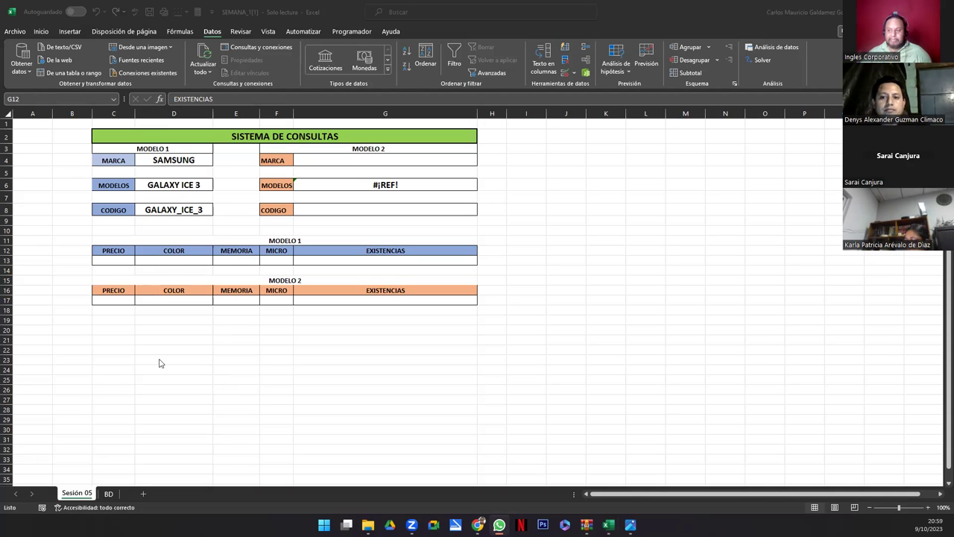
scroll(82, 357, "down", 4)
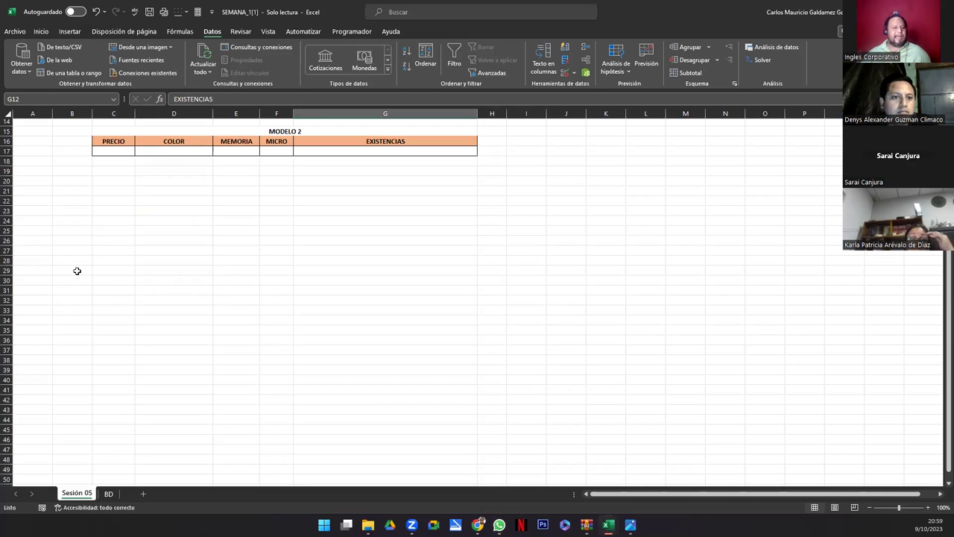
left_click(40, 260)
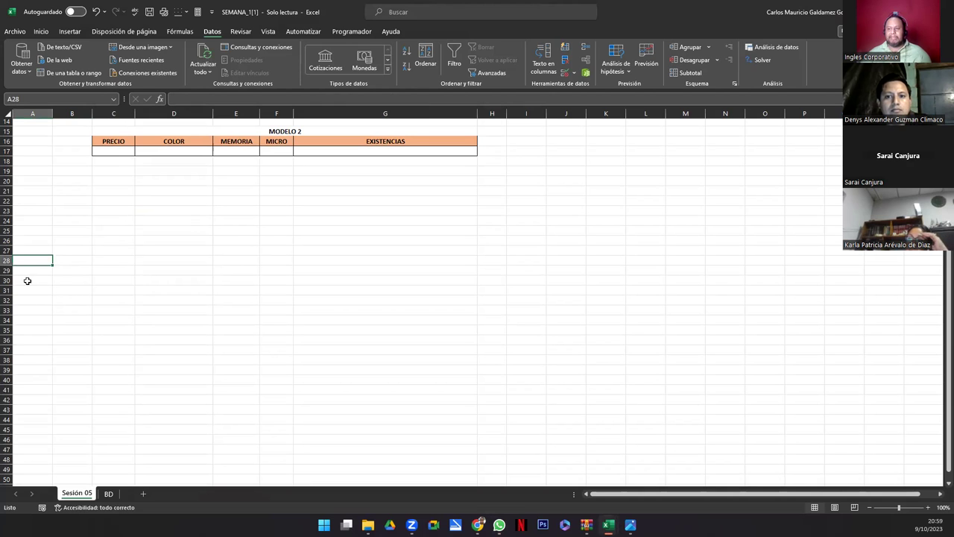
left_click_drag(27, 281, 447, 281)
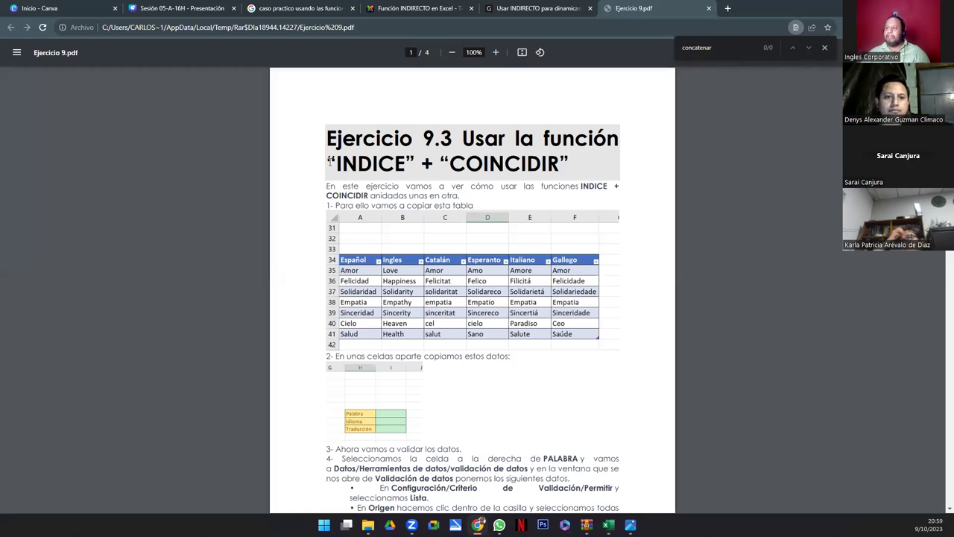
Step: Skim the Ejercicio 9 INDICE and COINCIDIR PDF, then return to the Sesión 05 Tutor workbook
left_click_drag(328, 163, 574, 163)
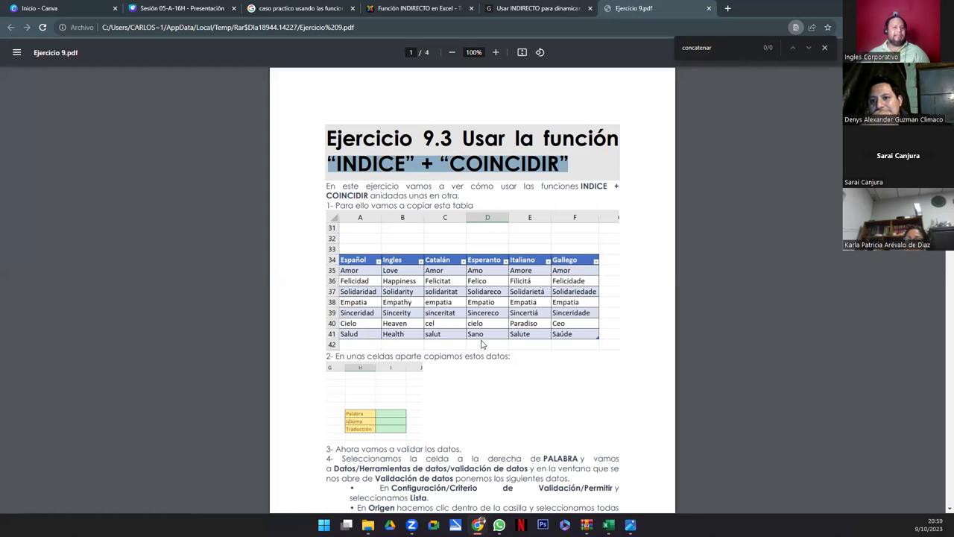
scroll(525, 334, "down", 5)
scroll(503, 334, "down", 10)
scroll(479, 333, "down", 5)
scroll(479, 333, "down", 6)
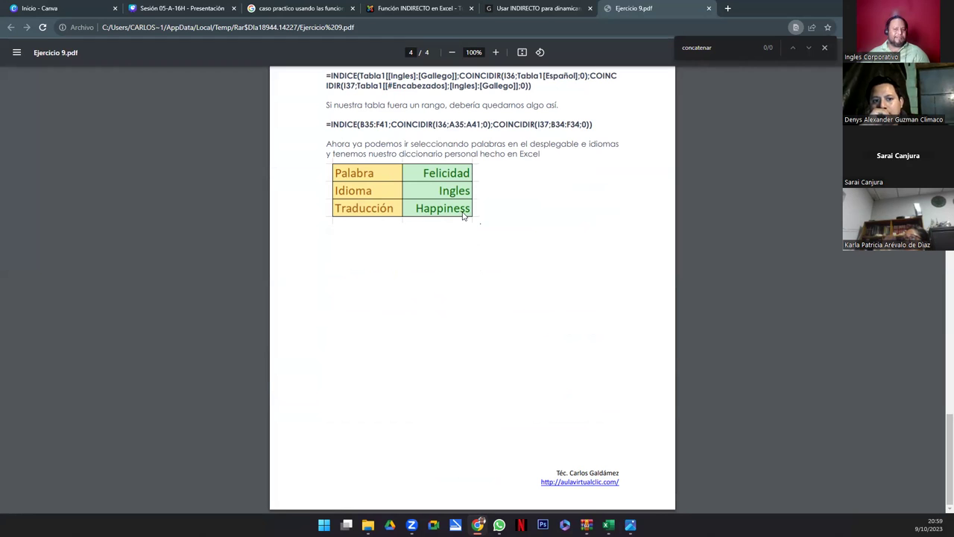
scroll(480, 243, "up", 3)
scroll(479, 243, "up", 15)
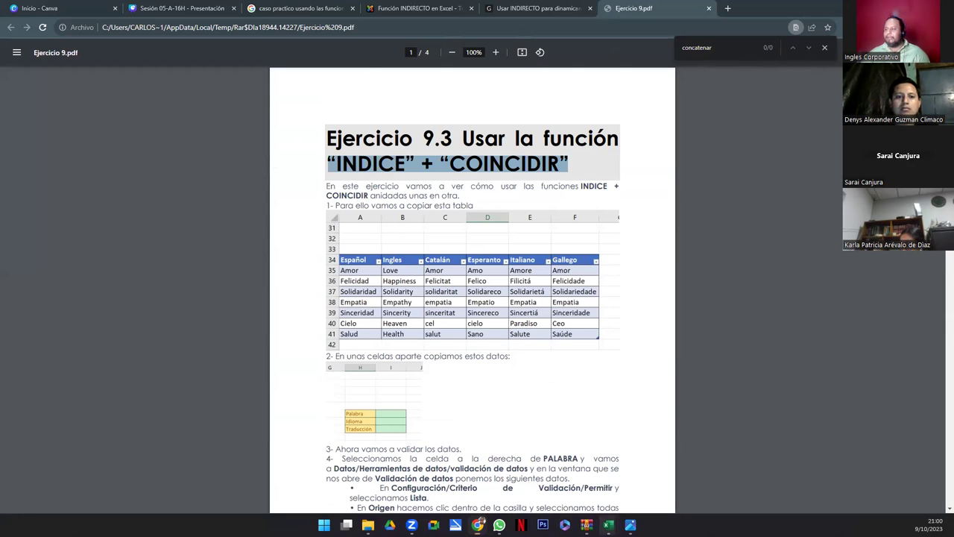
left_click(566, 492)
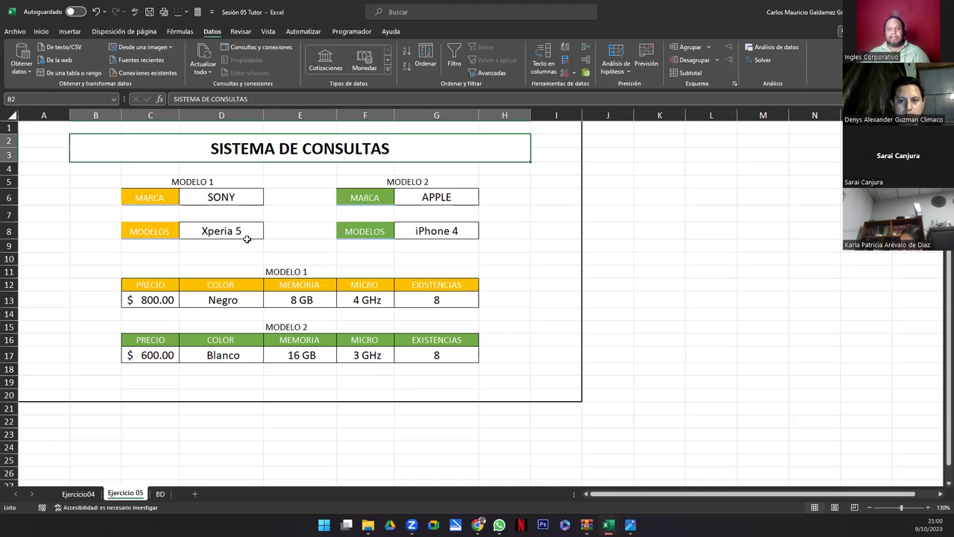